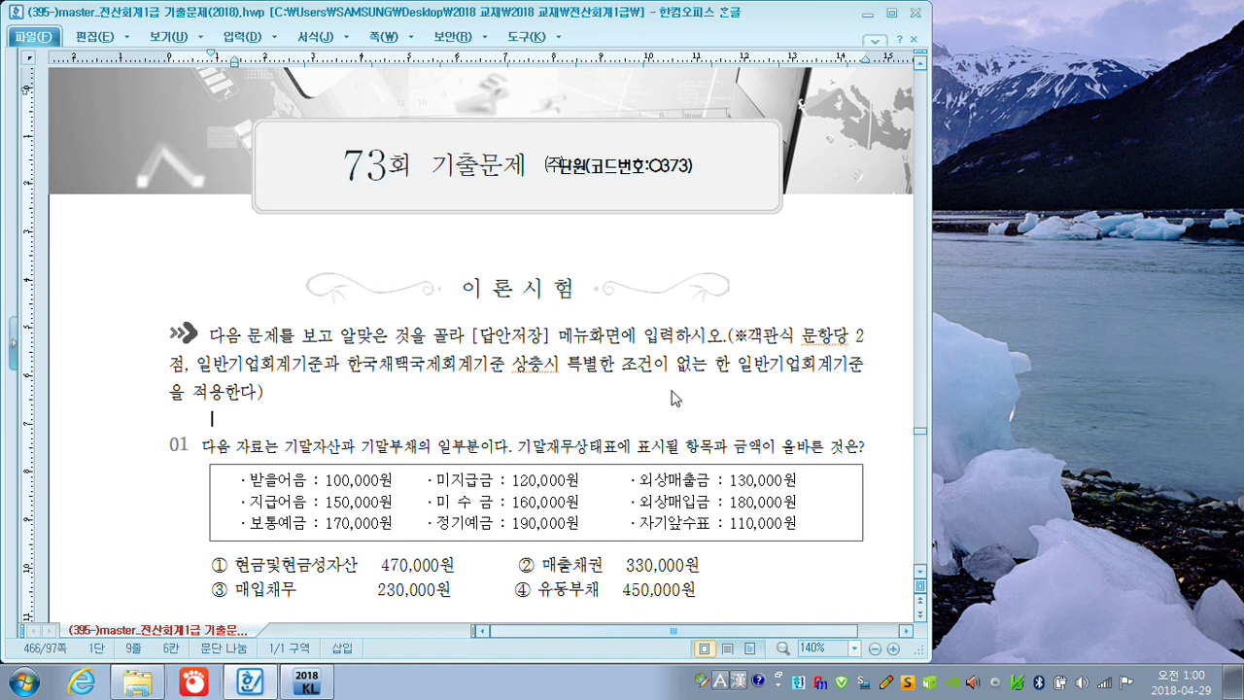
In question 01, mark 보통예금, 자기앞수표, 받을어음 and 외상매출금 with small red circles and strike out the amounts of options ① and ②
scroll(670, 397, down, 5)
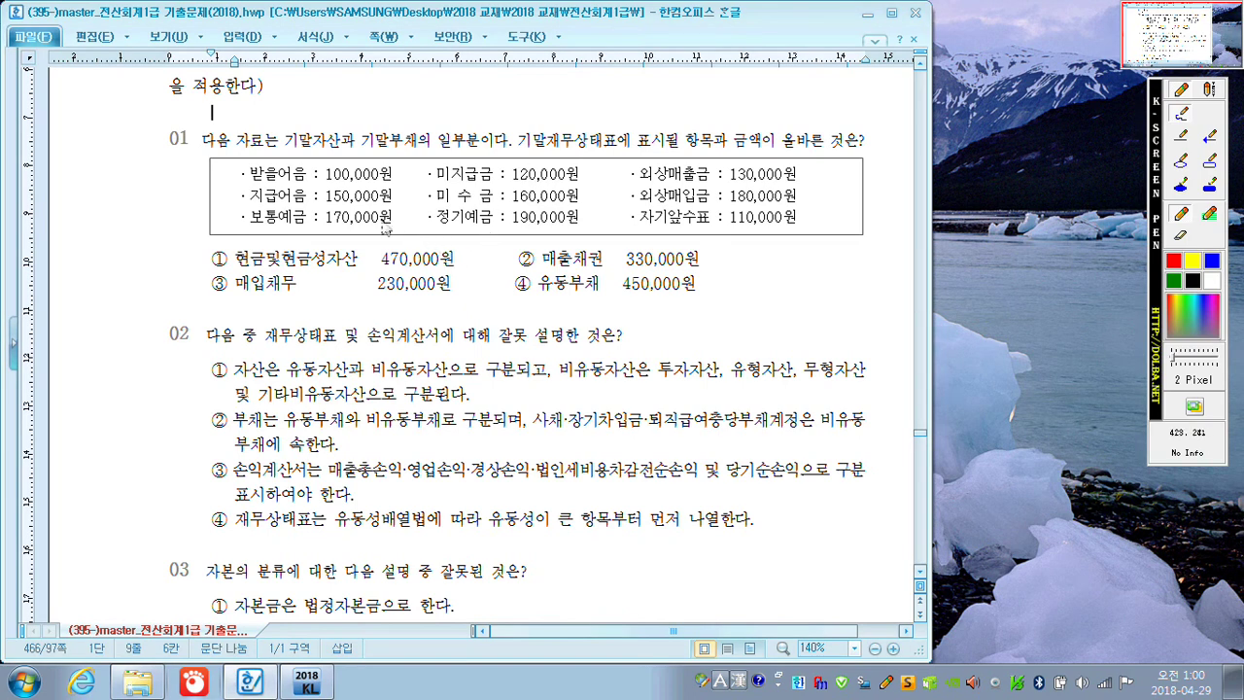
drag(395, 223, 401, 222)
drag(803, 222, 800, 226)
drag(401, 266, 427, 249)
drag(395, 170, 399, 177)
click(802, 173)
drag(625, 263, 650, 248)
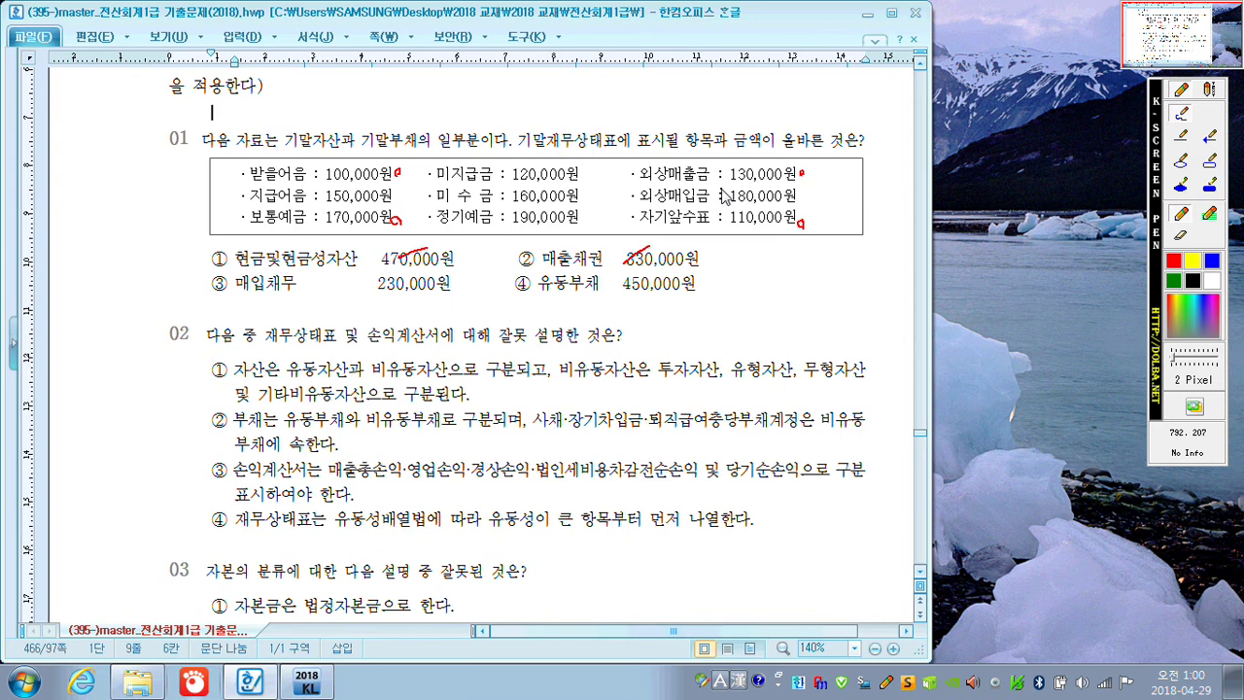
Tick 외상매입금, 지급어음 and 미지급금 in question 01, strike out option ③'s amount, and tick option ④ as the answer
drag(721, 194, 729, 189)
drag(397, 193, 406, 190)
drag(375, 291, 396, 273)
mouse_move(582, 169)
mouse_down()
mouse_move(586, 183)
mouse_move(591, 164)
mouse_up()
mouse_move(516, 277)
mouse_down()
mouse_move(525, 289)
mouse_move(536, 272)
mouse_up()
In question 02, underline 투자, 유형, 무형 and 기타비유동자산 in option ①, and mark options ① and ② with small circles
drag(659, 381, 863, 382)
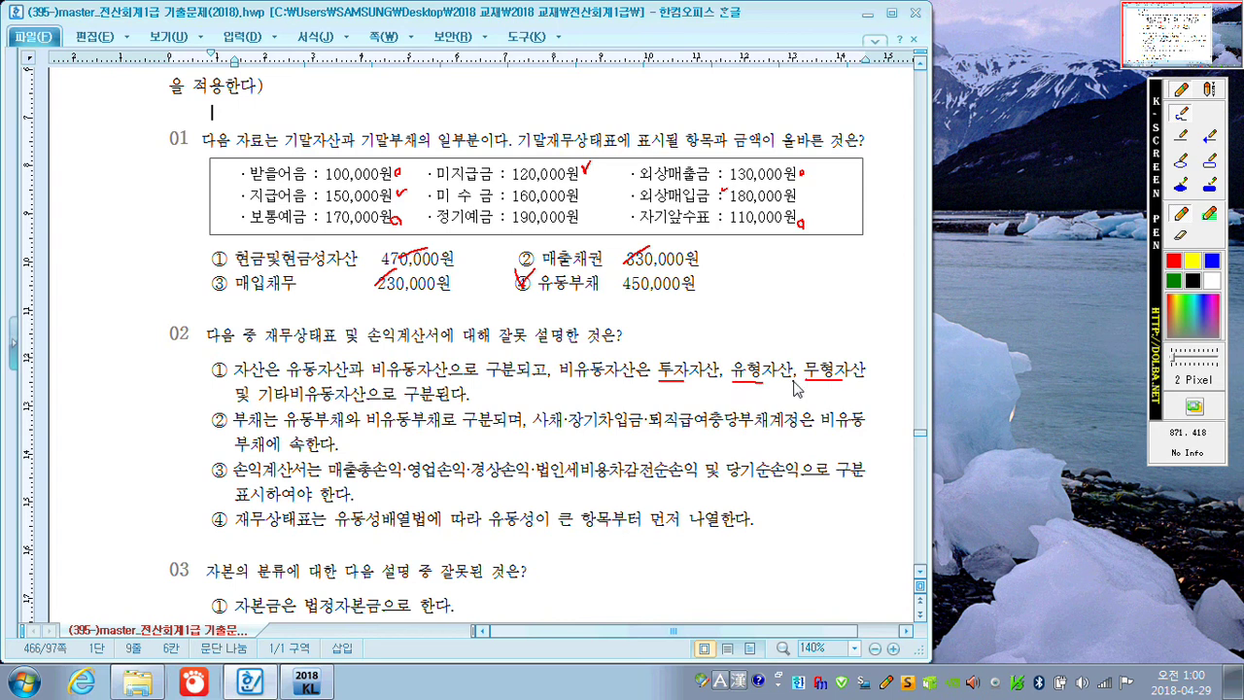
drag(260, 402, 309, 402)
drag(488, 389, 485, 397)
drag(345, 434, 346, 446)
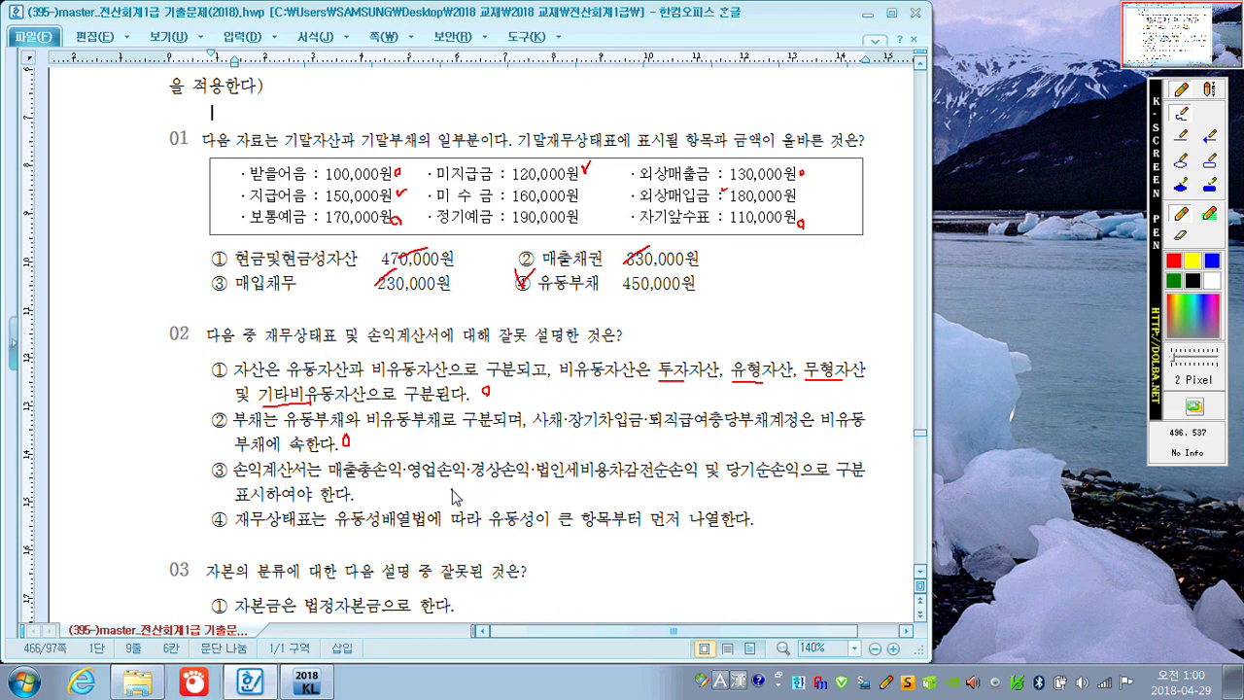
Cross out 경상손익 in question 02, mark option ④ with a small circle, and tick option ③ as the answer
mouse_move(476, 483)
mouse_down()
mouse_move(522, 464)
mouse_move(518, 485)
mouse_up()
drag(772, 527, 775, 529)
drag(212, 455, 238, 451)
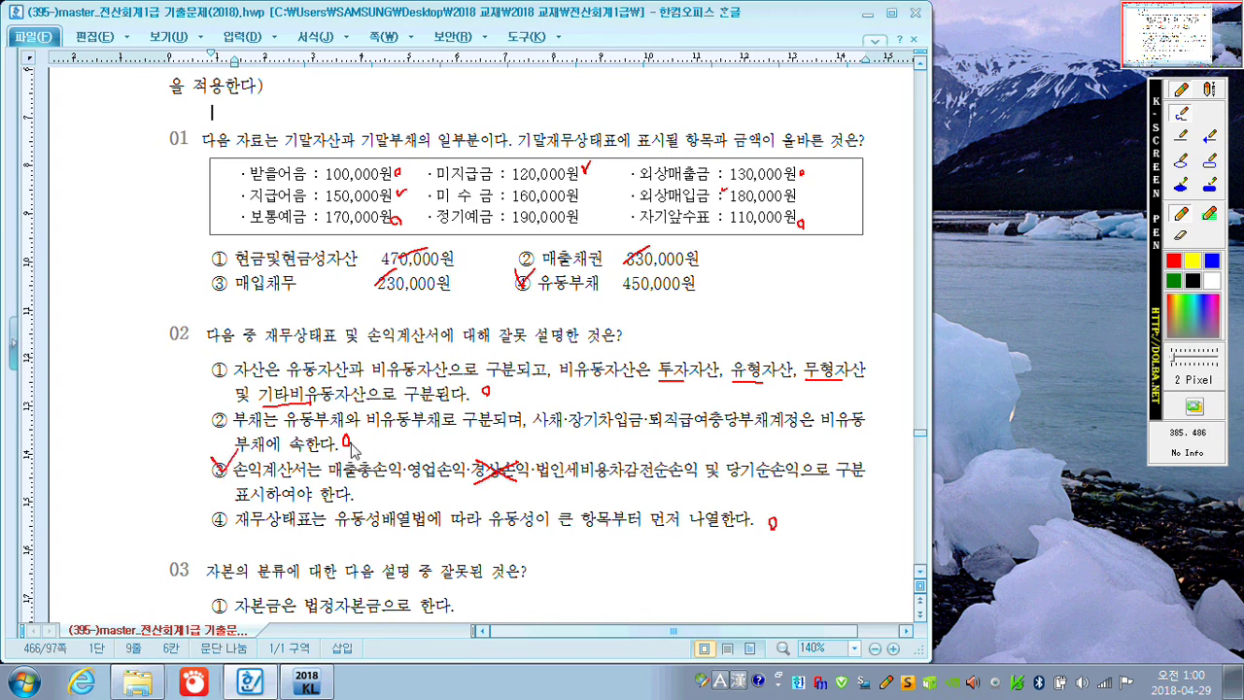
In question 03, annotate 주식할인발행차금 with 자본조정, mark options ① and ④ with small circles, and tick option ② as the answer
scroll(370, 477, down, 5)
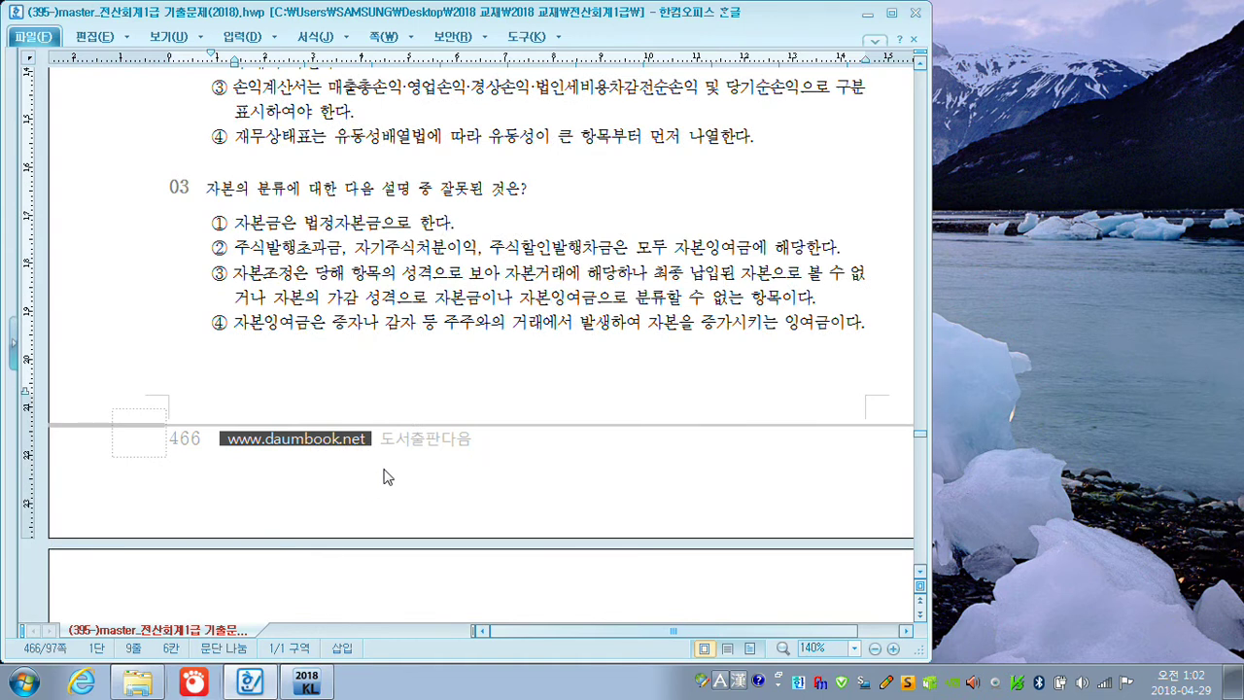
key(F2)
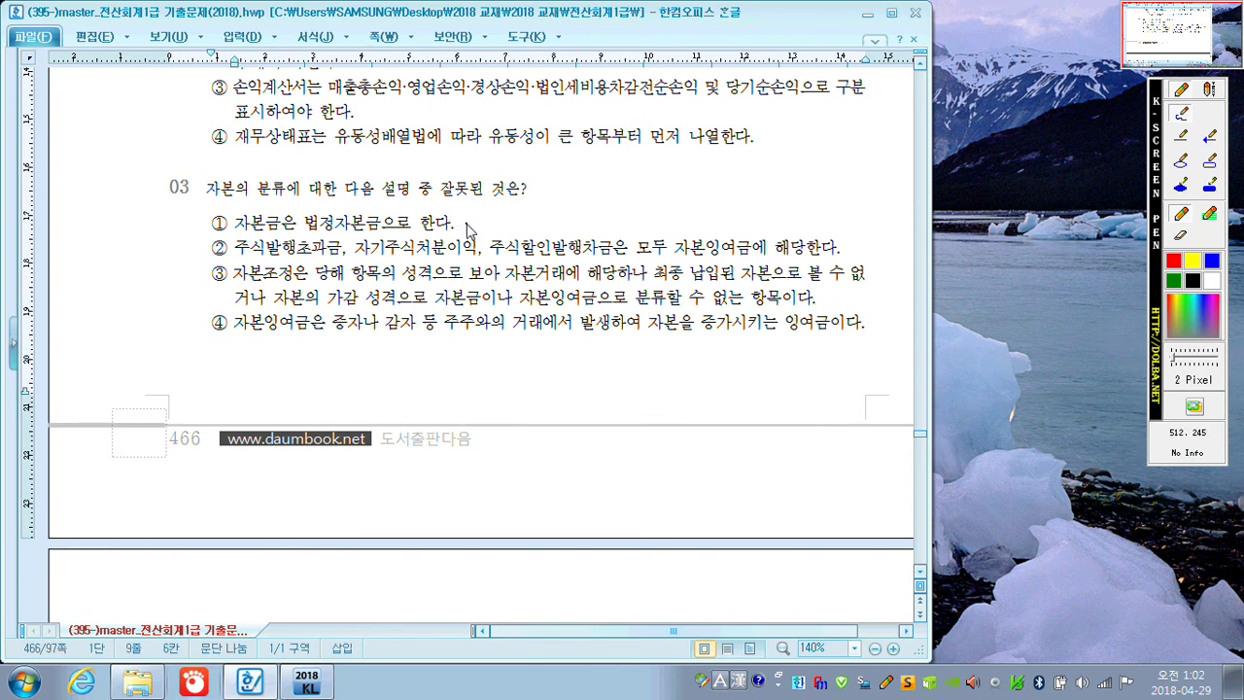
drag(466, 222, 463, 220)
mouse_move(514, 250)
mouse_down()
mouse_move(637, 202)
mouse_move(644, 225)
mouse_move(647, 205)
mouse_move(684, 200)
mouse_up()
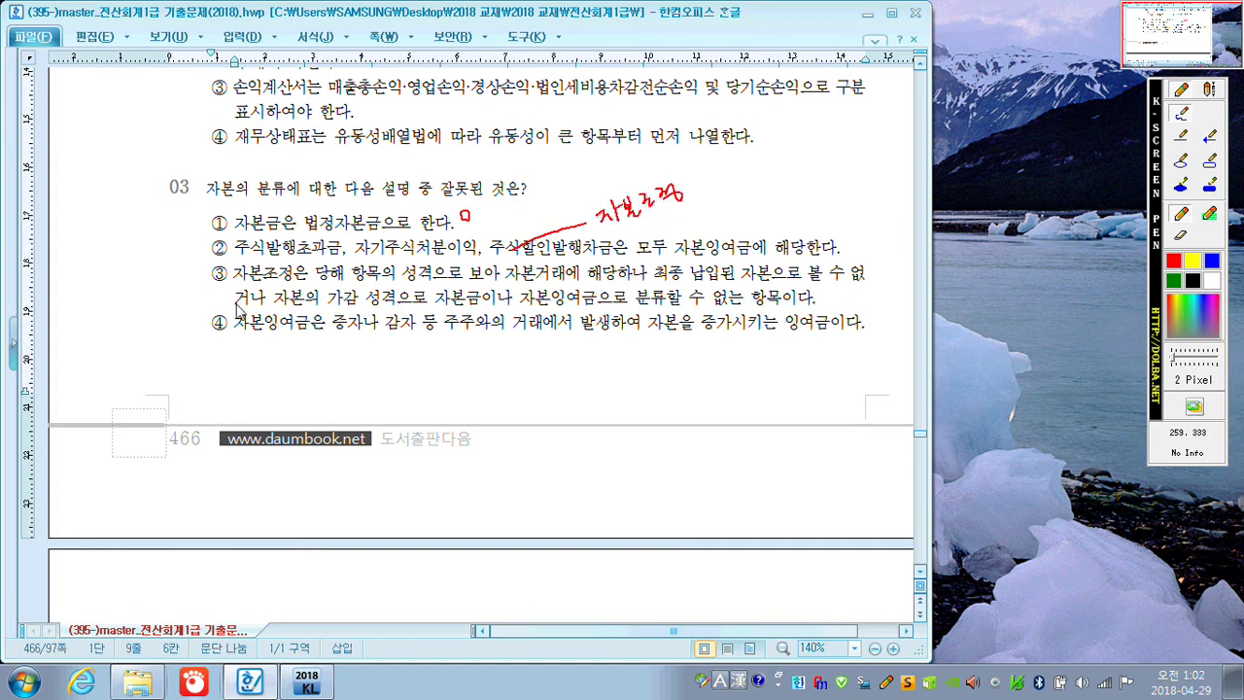
drag(204, 238, 228, 235)
drag(868, 323, 872, 332)
key(Escape)
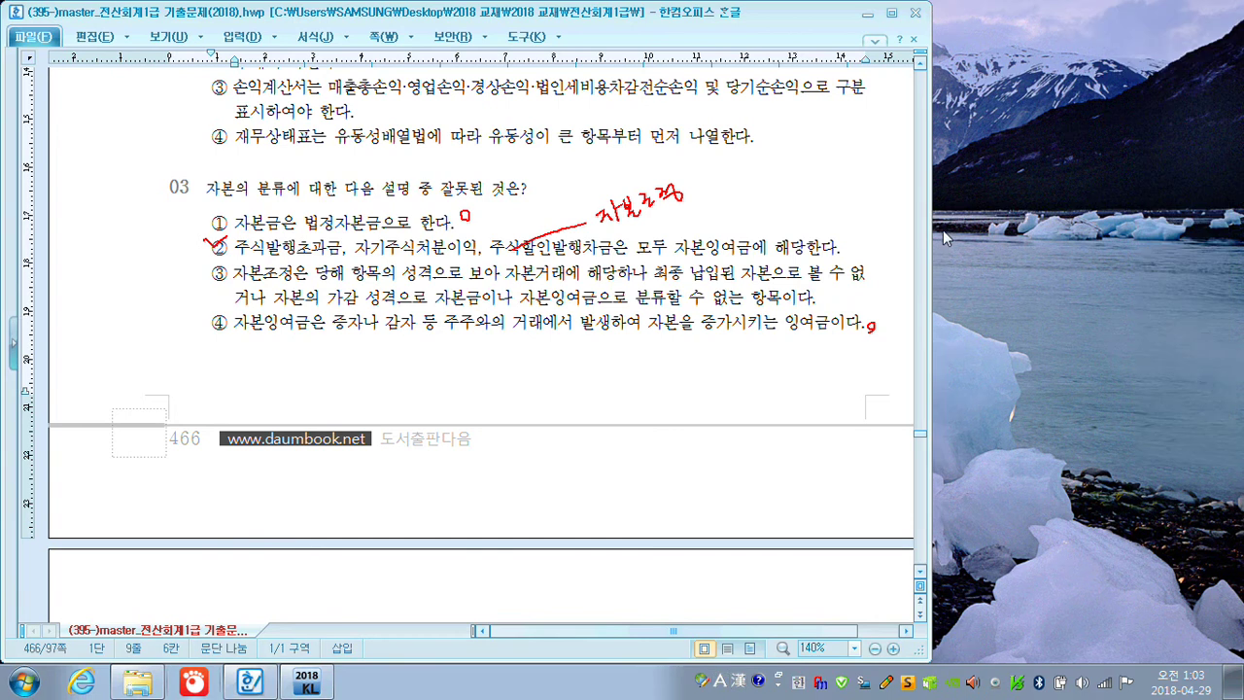
In question 04, underline 1,000주 and 6,000원, circle 500 with ×1,000 written beneath it, and tick option ① as the answer
scroll(840, 305, down, 6)
scroll(836, 314, down, 3)
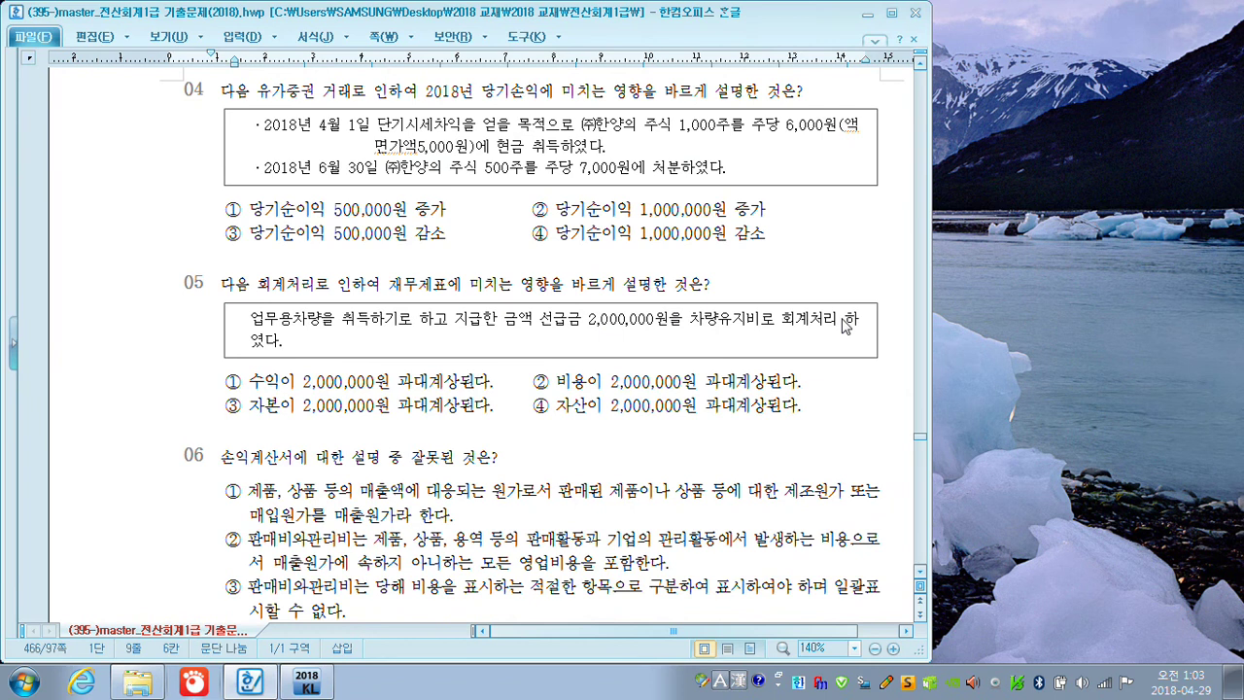
key(F9)
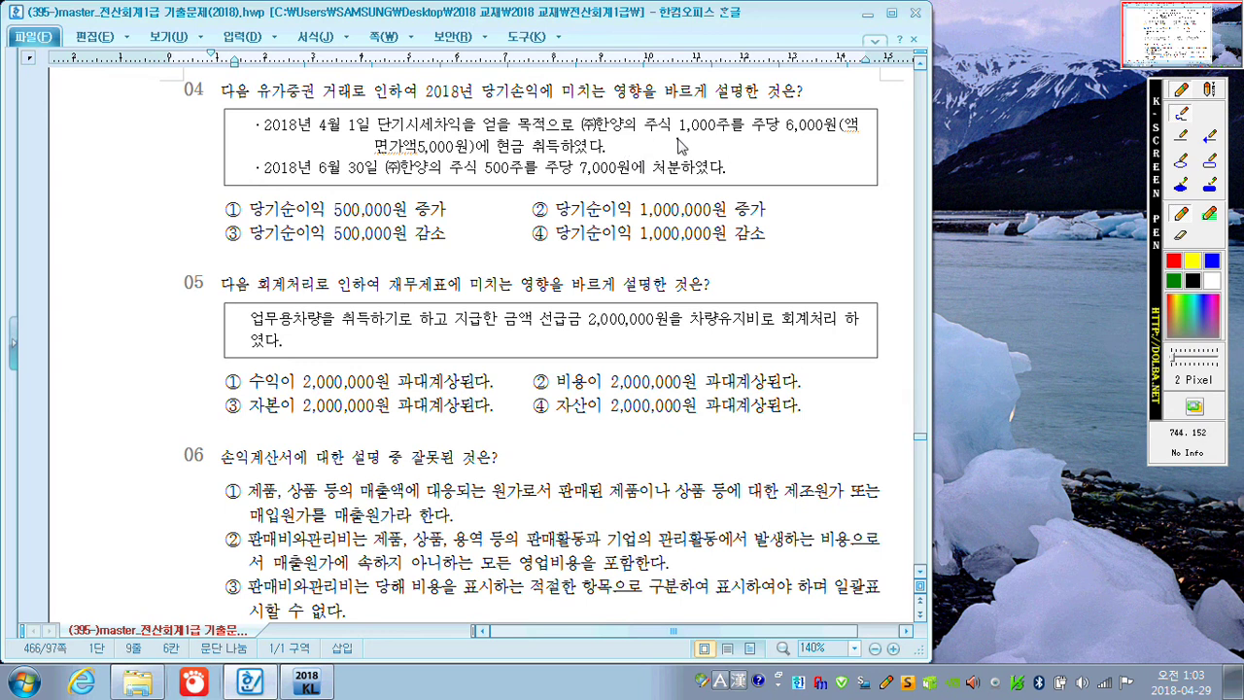
drag(677, 135, 816, 140)
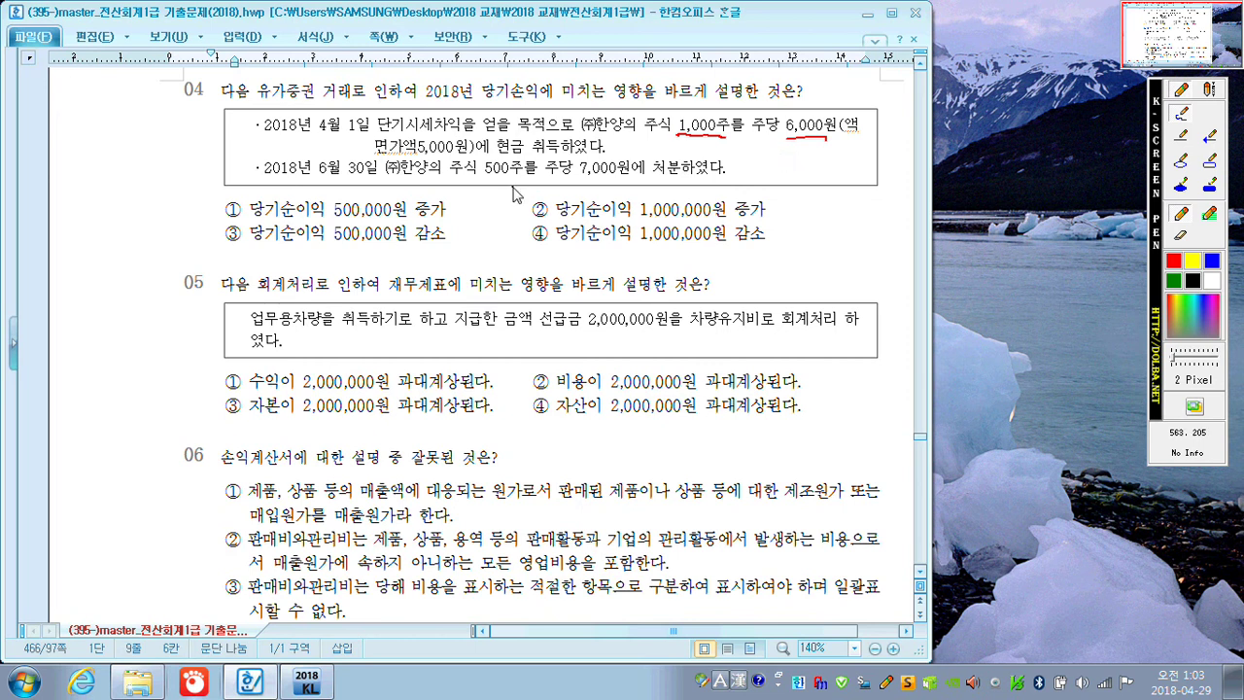
mouse_move(507, 181)
mouse_down()
mouse_move(488, 183)
mouse_move(496, 167)
mouse_move(533, 188)
mouse_move(522, 189)
mouse_move(581, 182)
mouse_up()
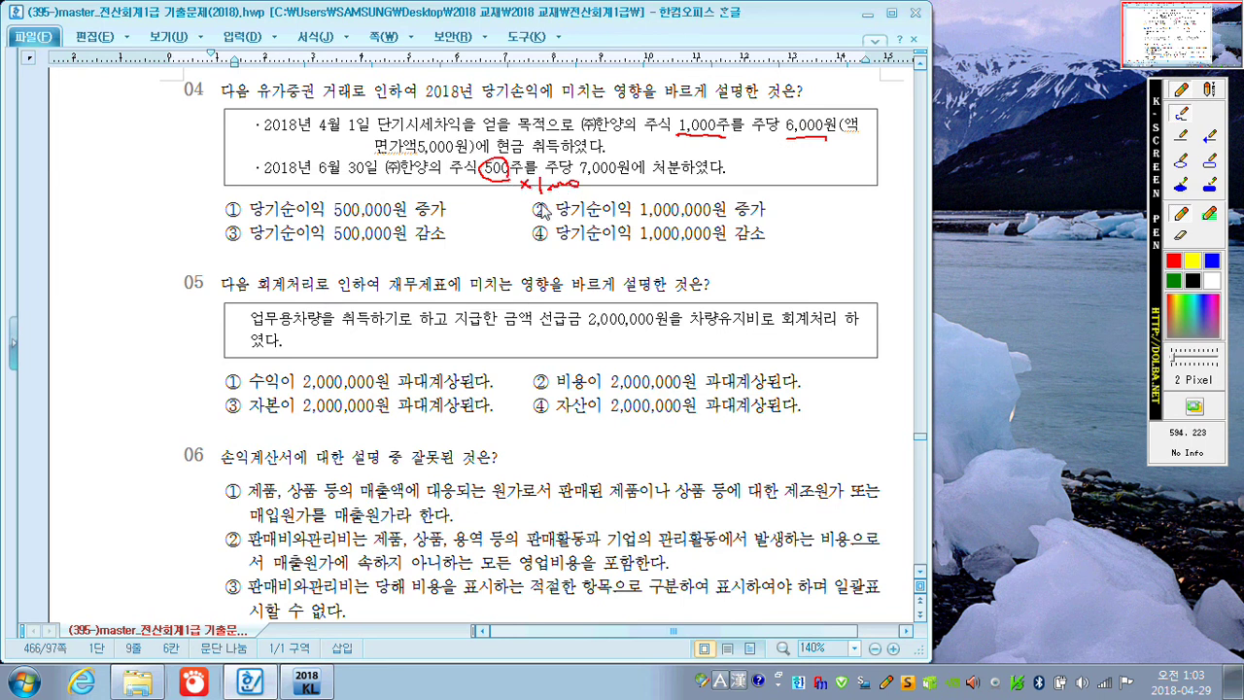
drag(227, 202, 249, 193)
In question 05, underline 선급금, circle 차량유지비, tick option ② as the answer, and mark 과대 in options ④ and ③
drag(534, 337, 584, 330)
mouse_move(754, 332)
mouse_down()
mouse_move(692, 330)
mouse_move(746, 309)
mouse_move(766, 331)
mouse_move(724, 338)
mouse_up()
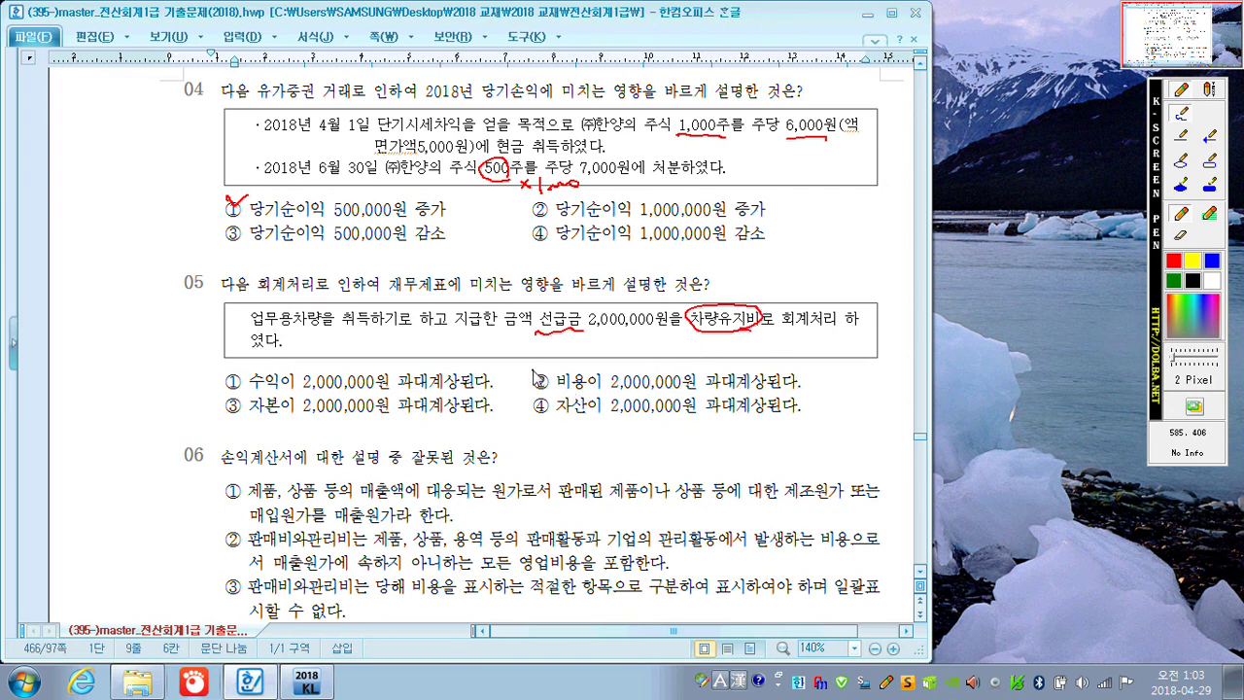
drag(533, 370, 554, 357)
drag(734, 402, 724, 418)
drag(427, 399, 415, 414)
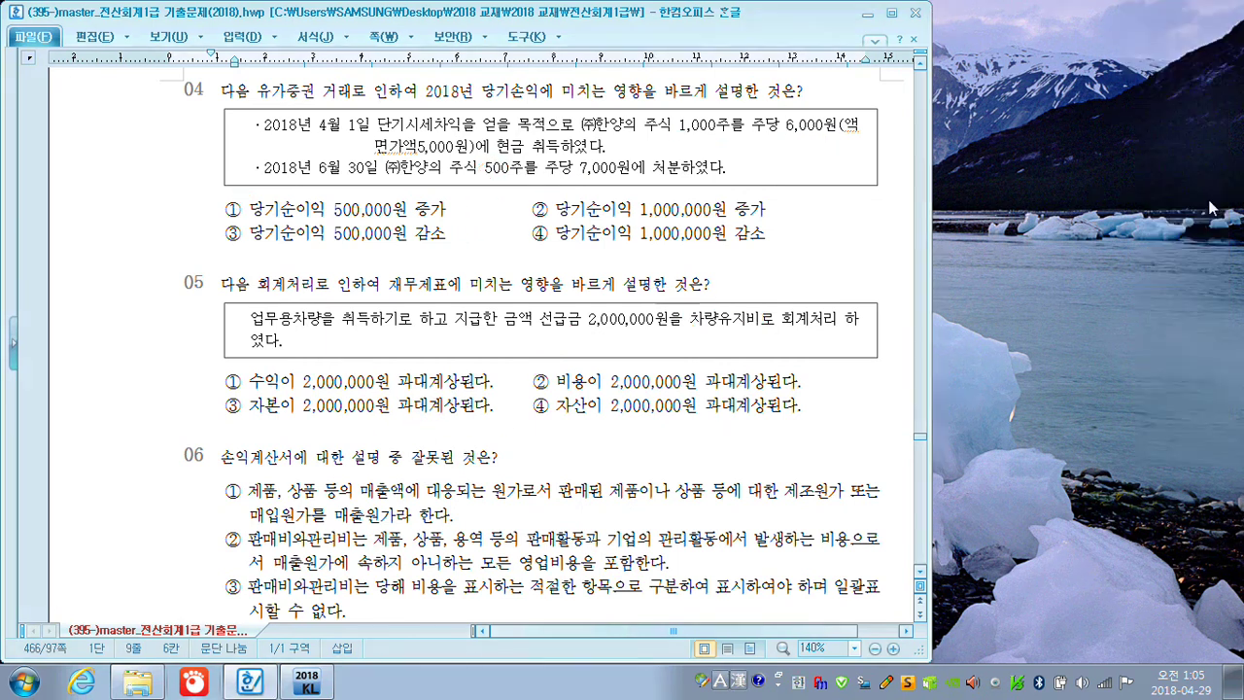
In question 06, mark options ①, ② and ④ with small circles, tick option ③ as the answer, and underline its second line
scroll(1014, 334, down, 5)
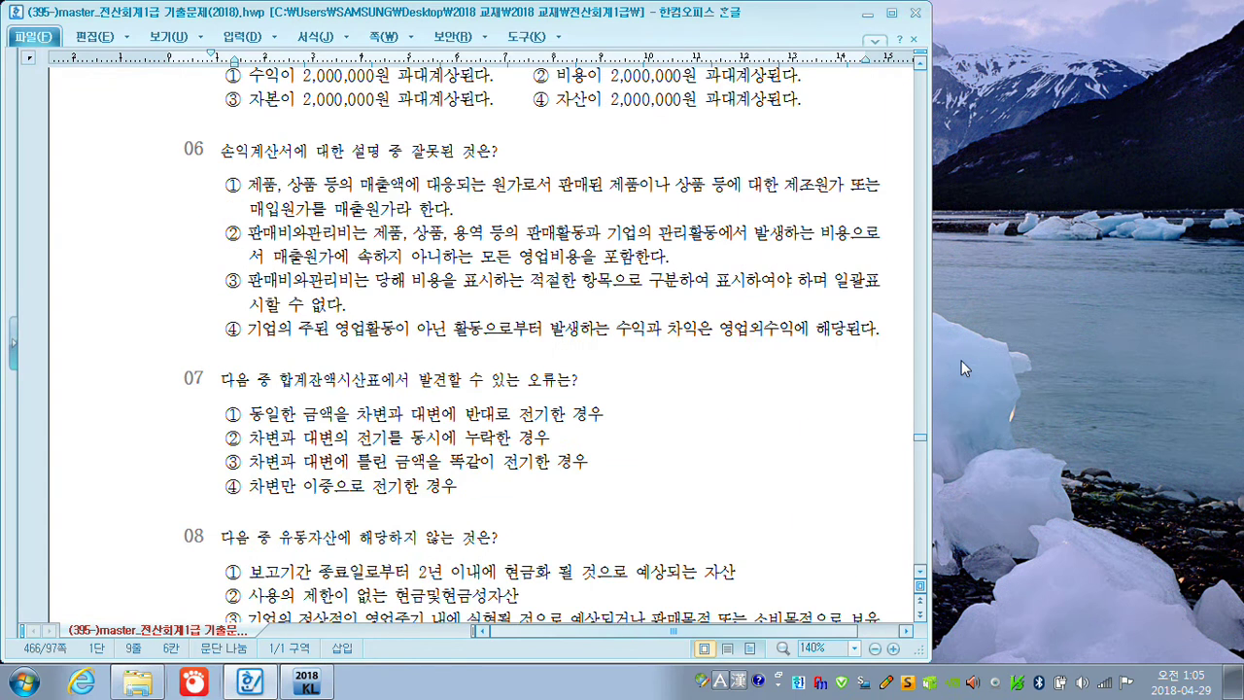
scroll(959, 363, down, 1)
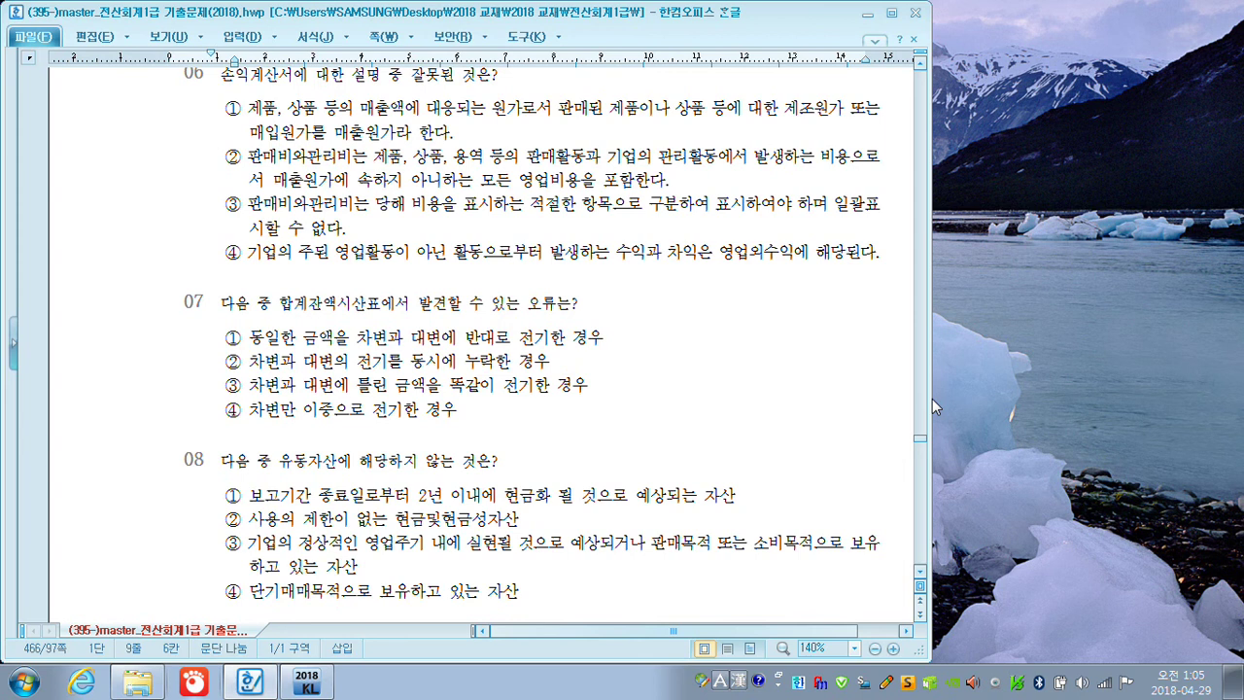
key(F12)
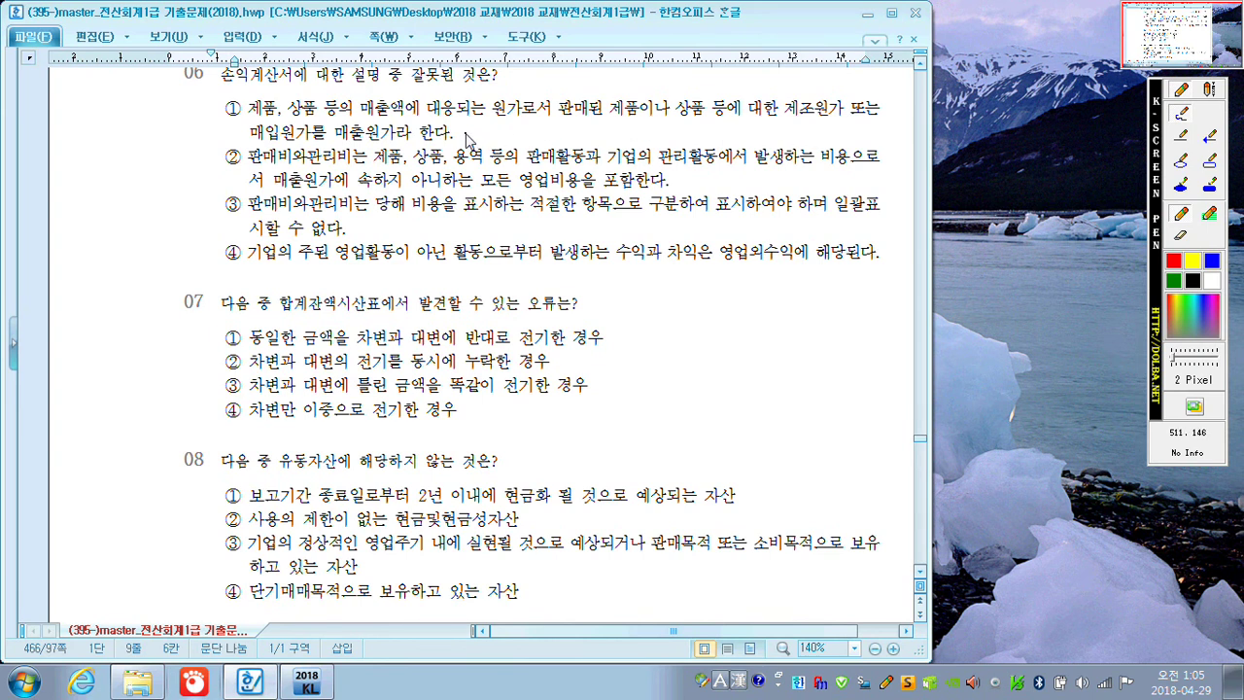
mouse_move(473, 139)
mouse_down()
mouse_move(467, 125)
mouse_move(471, 138)
mouse_up()
drag(683, 179, 683, 183)
drag(884, 263, 887, 258)
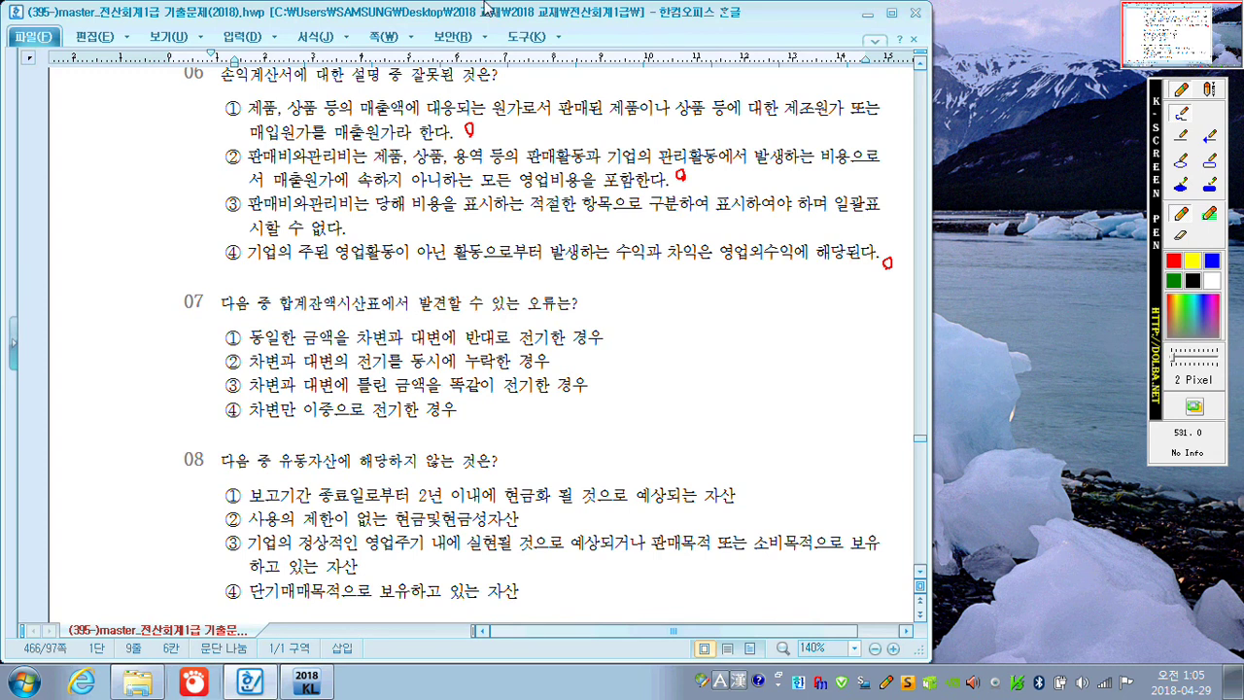
drag(230, 195, 262, 183)
drag(254, 236, 353, 232)
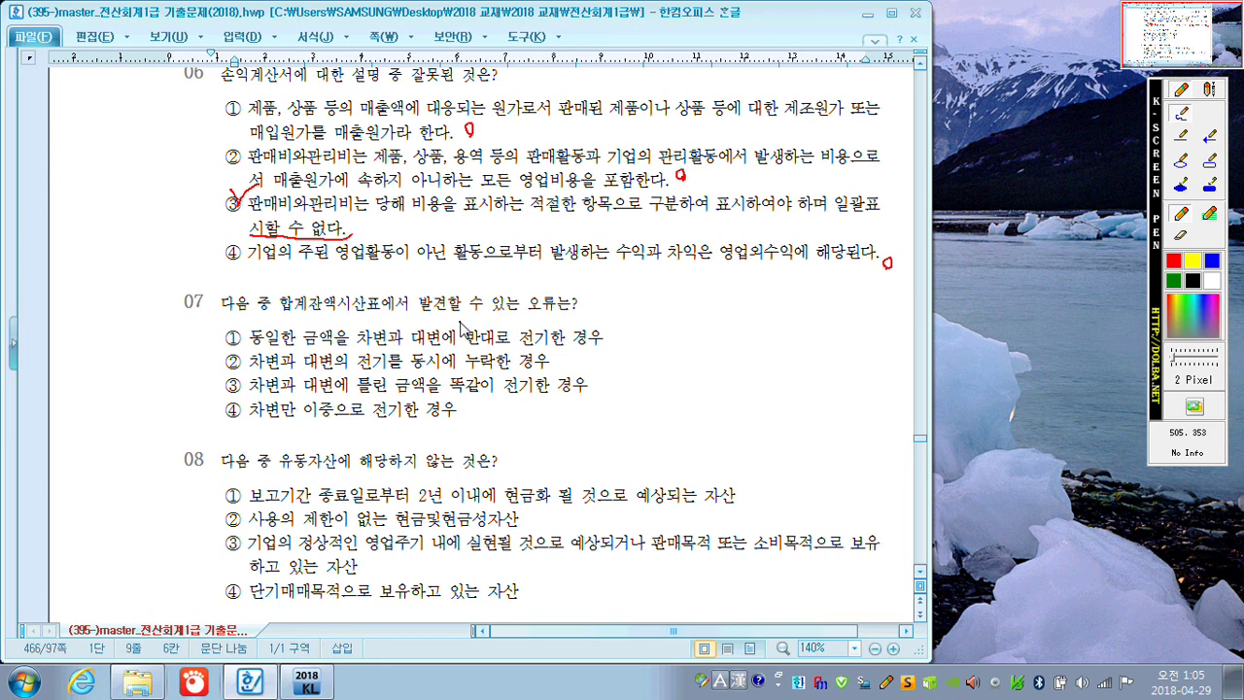
In question 07, underline 합계잔액시산표 and 차변만 이중, mark options ① to ③ with crosses, and tick option ④ as the answer
drag(280, 310, 393, 312)
mouse_move(624, 337)
mouse_down()
mouse_move(637, 346)
mouse_move(569, 367)
mouse_move(576, 359)
mouse_up()
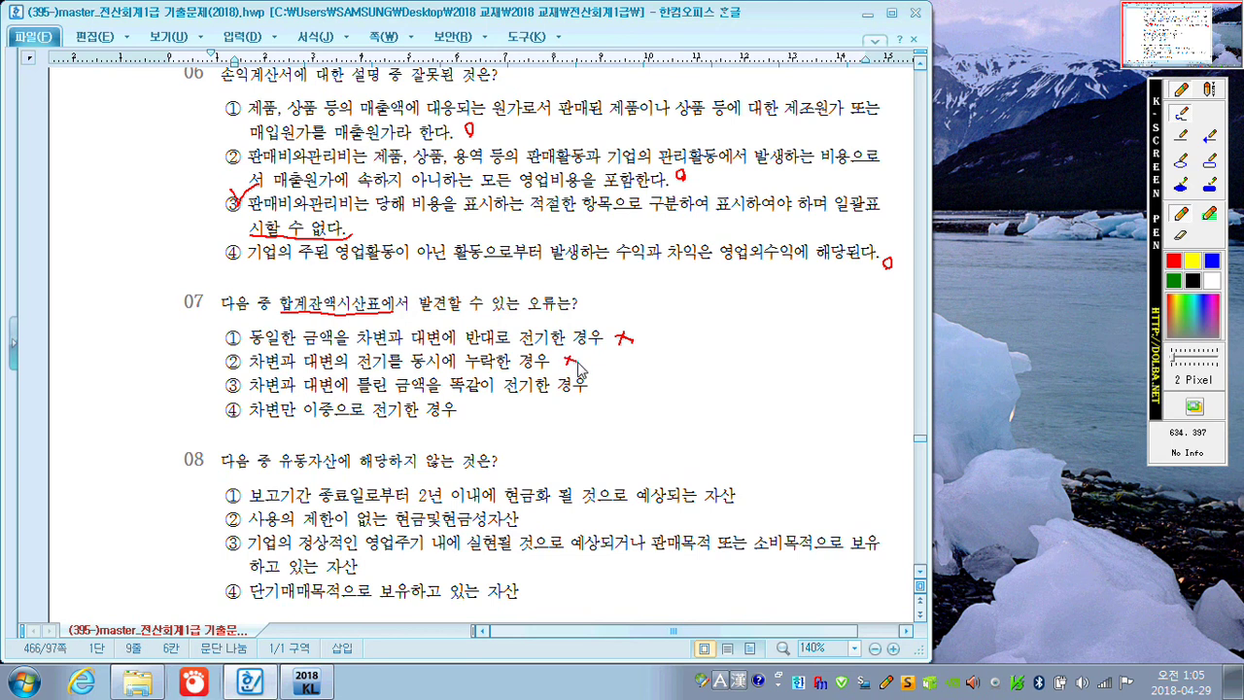
drag(604, 382, 601, 394)
drag(260, 421, 340, 422)
drag(224, 403, 255, 391)
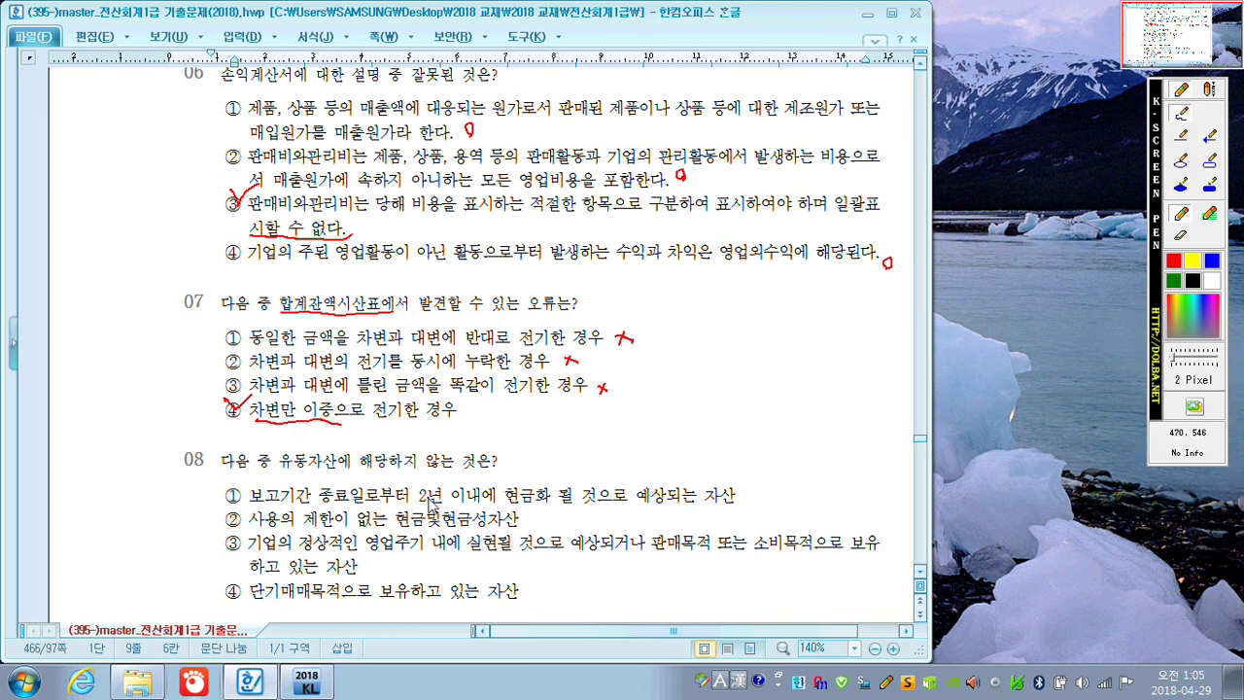
In question 08, strike out the 2 of 2년, tick option ① as the answer, and mark the other options with small circles
drag(429, 488, 420, 505)
drag(231, 483, 252, 472)
drag(531, 514, 530, 516)
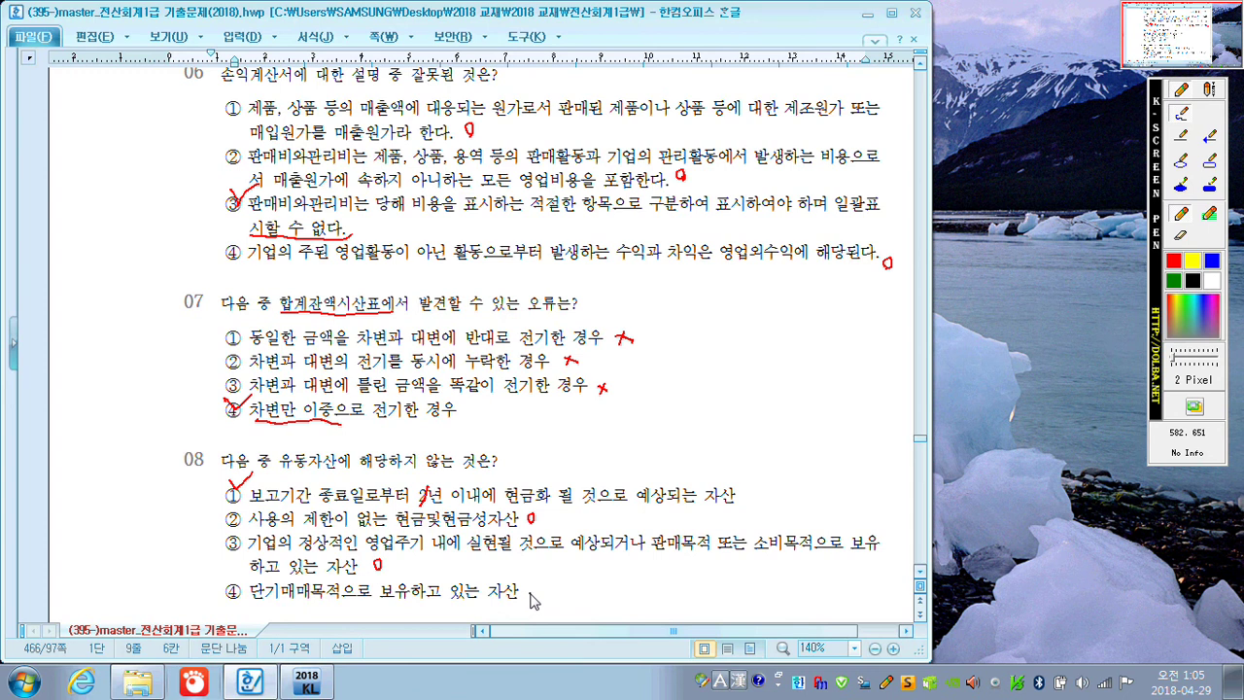
drag(536, 595, 533, 590)
key(Escape)
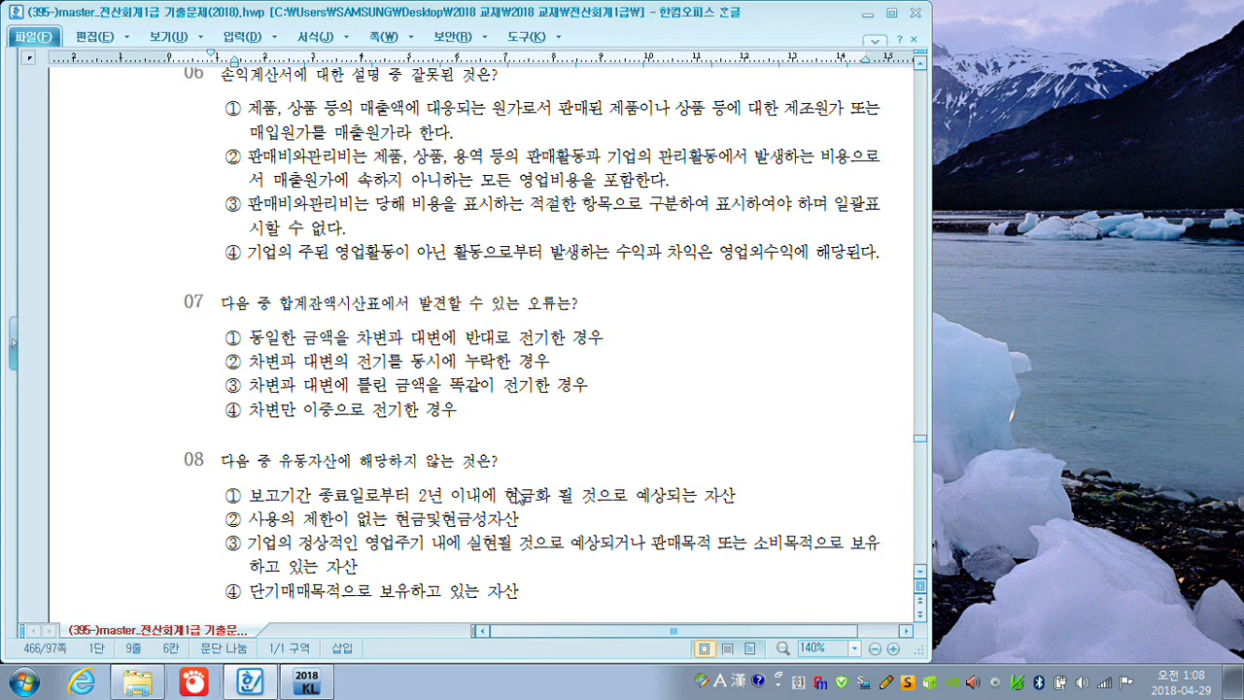
In question 09, circle the completed quantity 30,000단위, and underline 공정 50% and the ending work-in-process completion rate 40%
scroll(532, 478, down, 8)
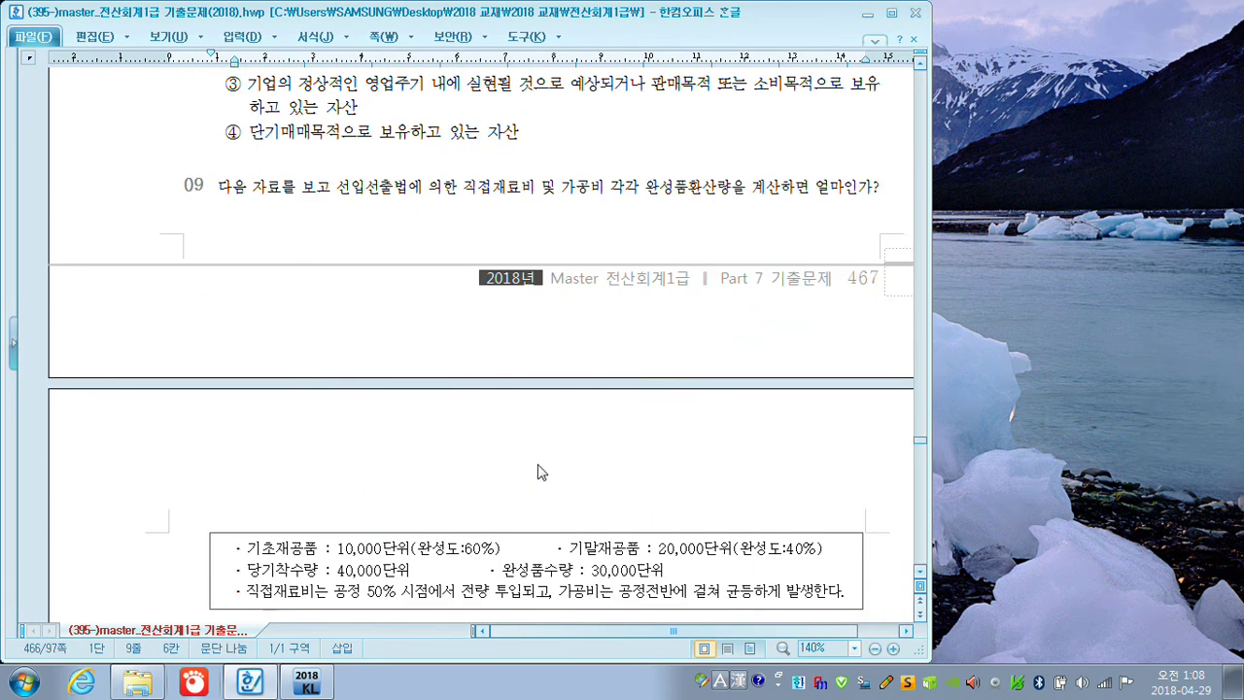
scroll(542, 473, down, 2)
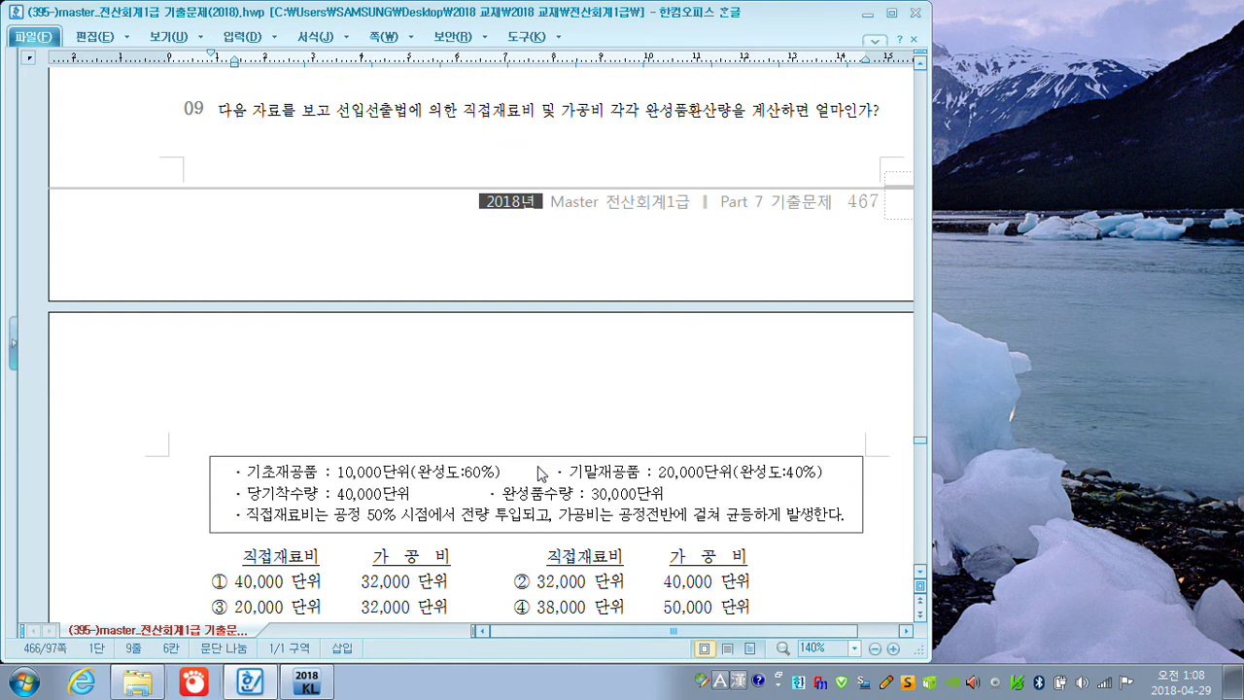
scroll(541, 472, down, 8)
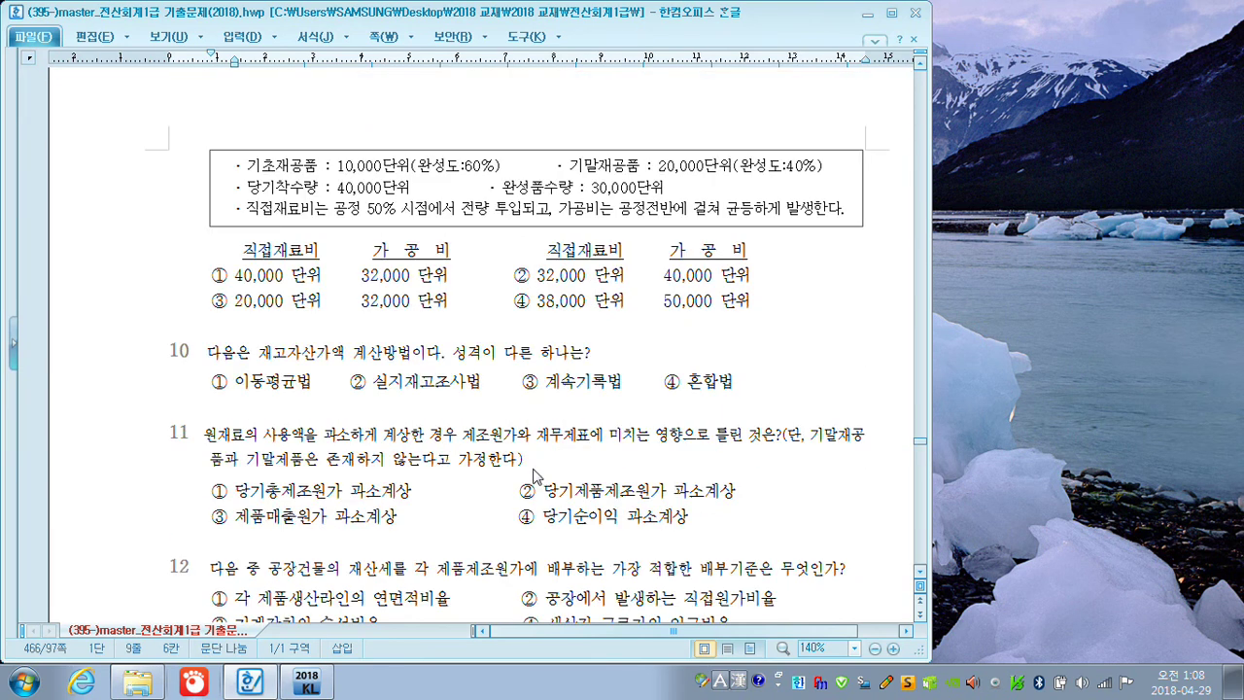
key(F12)
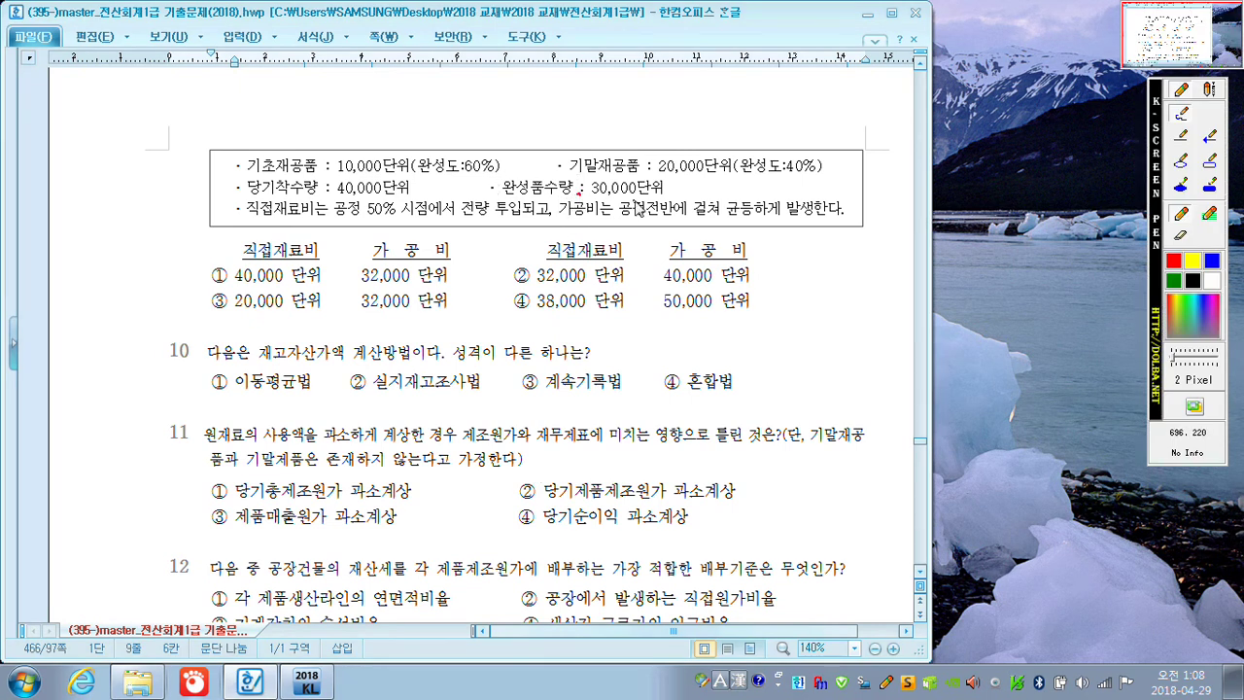
mouse_move(649, 197)
mouse_down()
mouse_move(588, 194)
mouse_move(636, 177)
mouse_move(677, 192)
mouse_move(620, 202)
mouse_up()
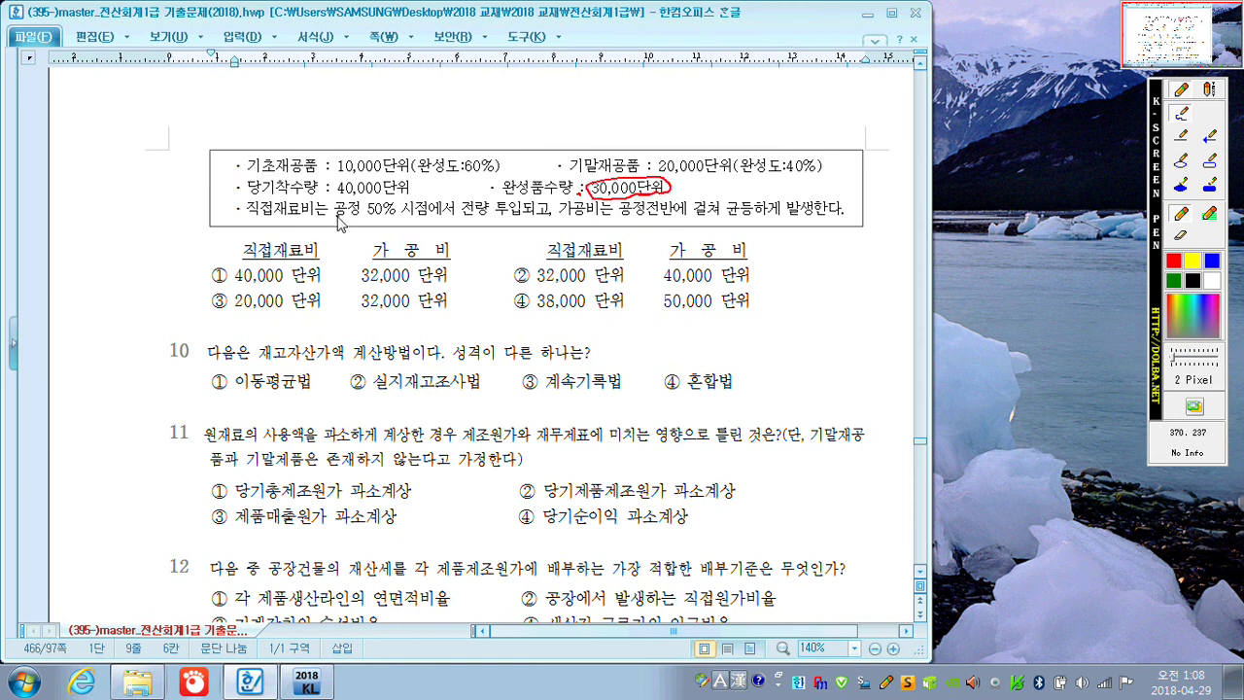
drag(344, 219, 388, 221)
drag(785, 177, 819, 173)
Draw a T-account headed 재료 above the question 09 data box, and write 30,000 and 0 on its right side
mouse_move(108, 101)
mouse_down()
mouse_move(109, 115)
mouse_move(155, 116)
mouse_move(167, 99)
mouse_up()
drag(74, 142, 235, 89)
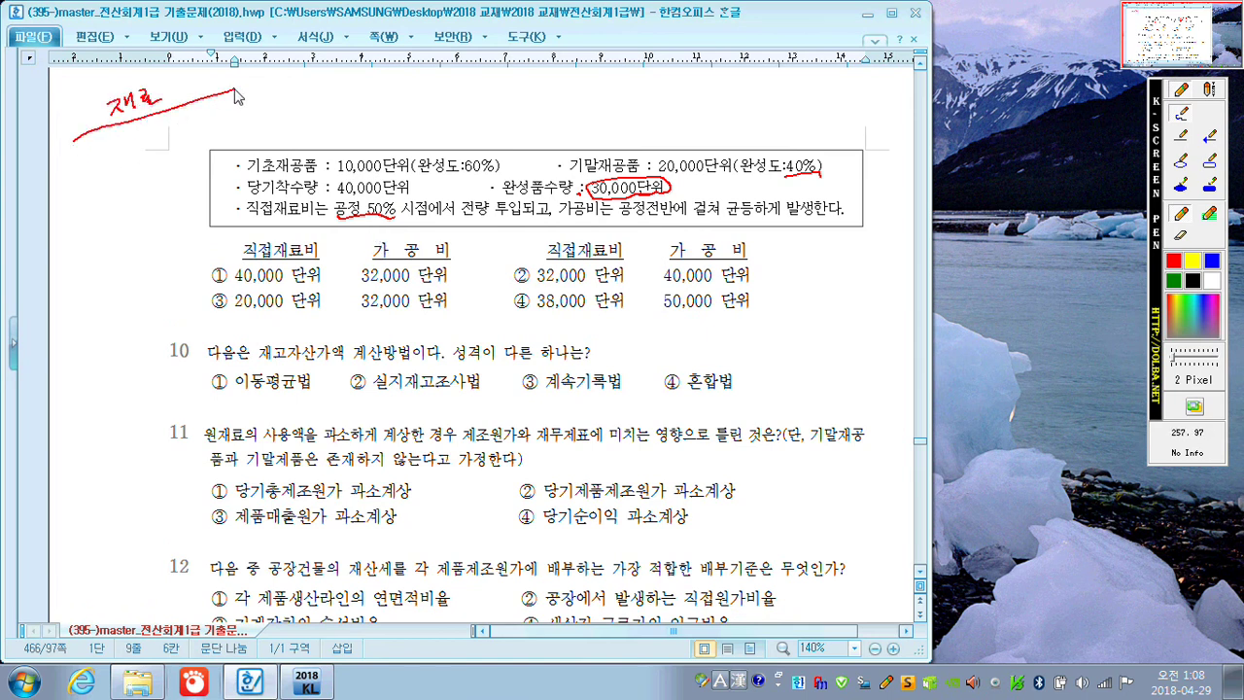
drag(149, 115, 167, 180)
mouse_move(176, 120)
mouse_down()
mouse_move(183, 131)
mouse_move(235, 103)
mouse_move(231, 128)
mouse_up()
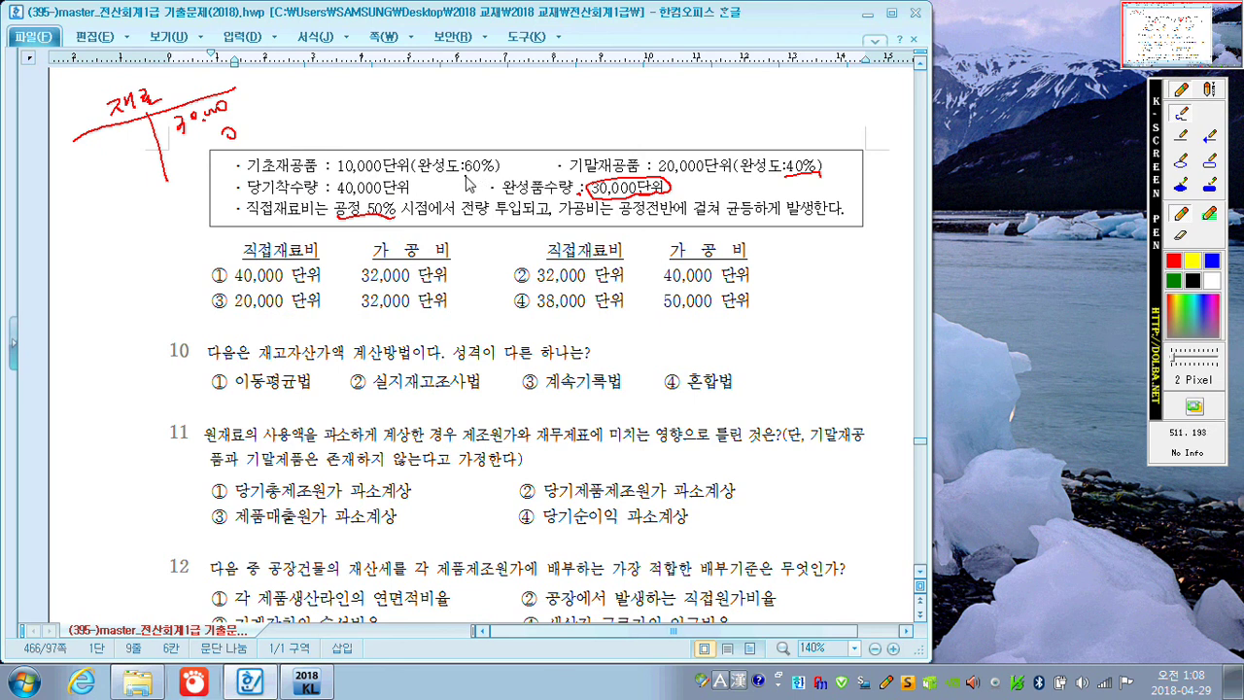
Underline 60%, tick 50%, write 10,000 on the 재료 account's left side, bracket the right-side figures, and write a circled 20,000 below
drag(466, 177, 496, 175)
drag(399, 222, 410, 225)
drag(101, 152, 141, 135)
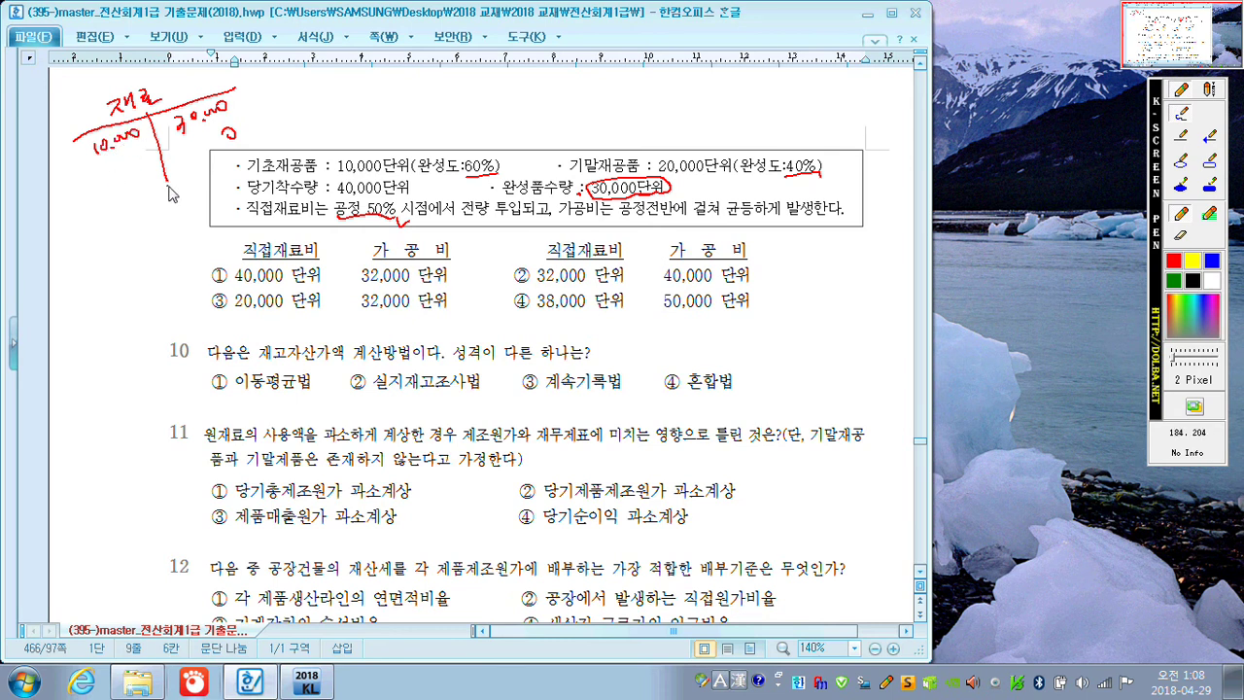
drag(240, 97, 254, 127)
drag(66, 155, 74, 144)
mouse_move(78, 209)
mouse_down()
mouse_move(81, 220)
mouse_move(131, 193)
mouse_move(113, 204)
mouse_move(134, 202)
mouse_move(124, 173)
mouse_move(76, 237)
mouse_move(107, 223)
mouse_up()
Draw a second T-account headed 가공 above the question 09 data box and write 30,000 on its right side
drag(317, 93, 463, 75)
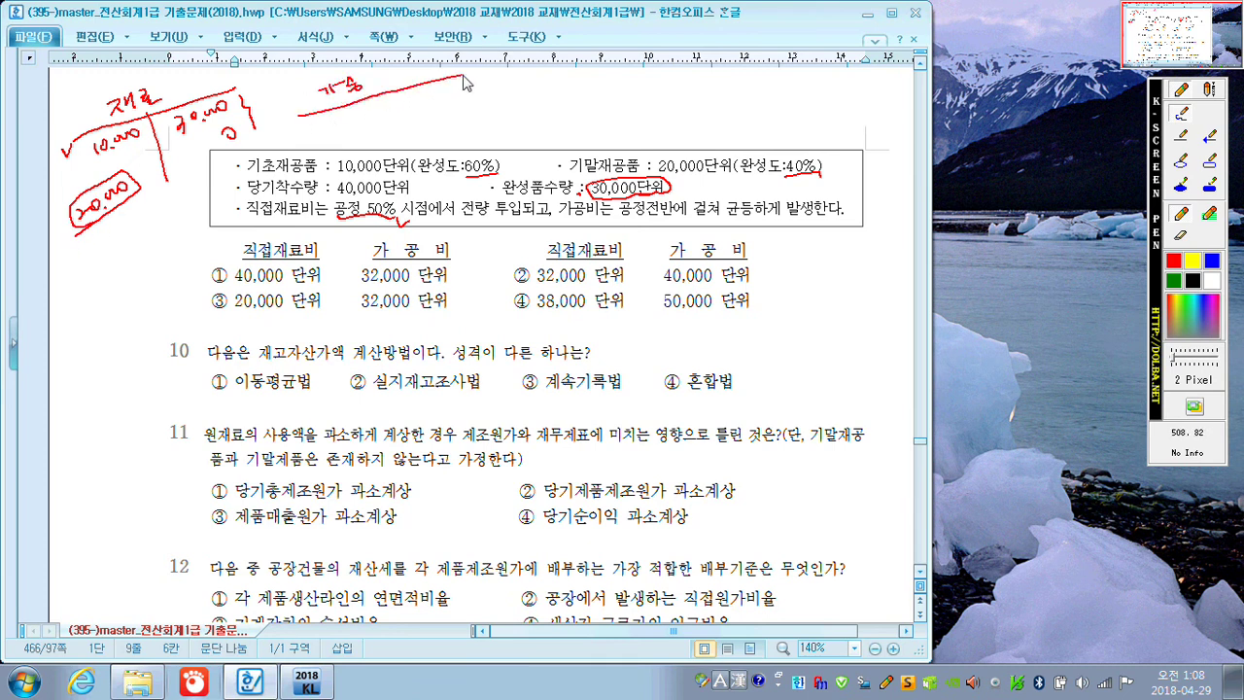
drag(384, 102, 397, 132)
drag(350, 81, 423, 102)
drag(427, 94, 467, 89)
click(438, 96)
Link 20,000 to 40%, complete the 가공 account with 8,000, 6,000 and a boxed 32,000, and tick option ③ in question 09
drag(680, 159, 794, 153)
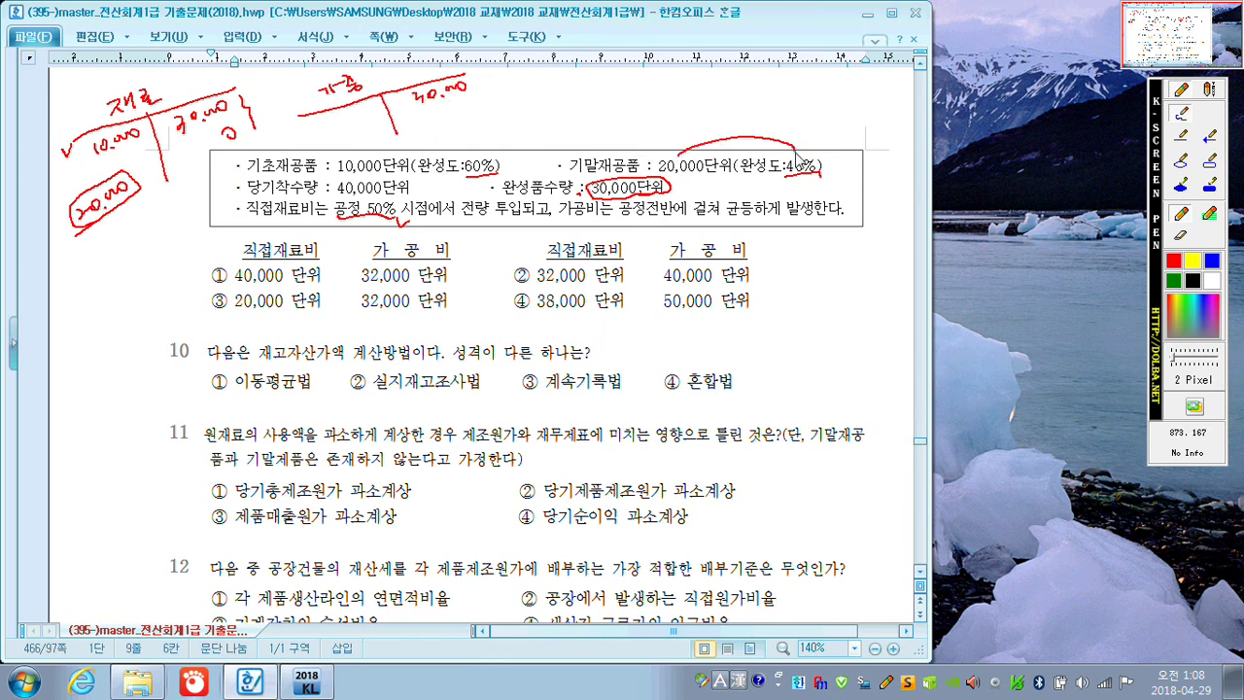
mouse_move(449, 109)
mouse_down()
mouse_move(440, 122)
mouse_move(479, 109)
mouse_move(480, 79)
mouse_move(493, 110)
mouse_up()
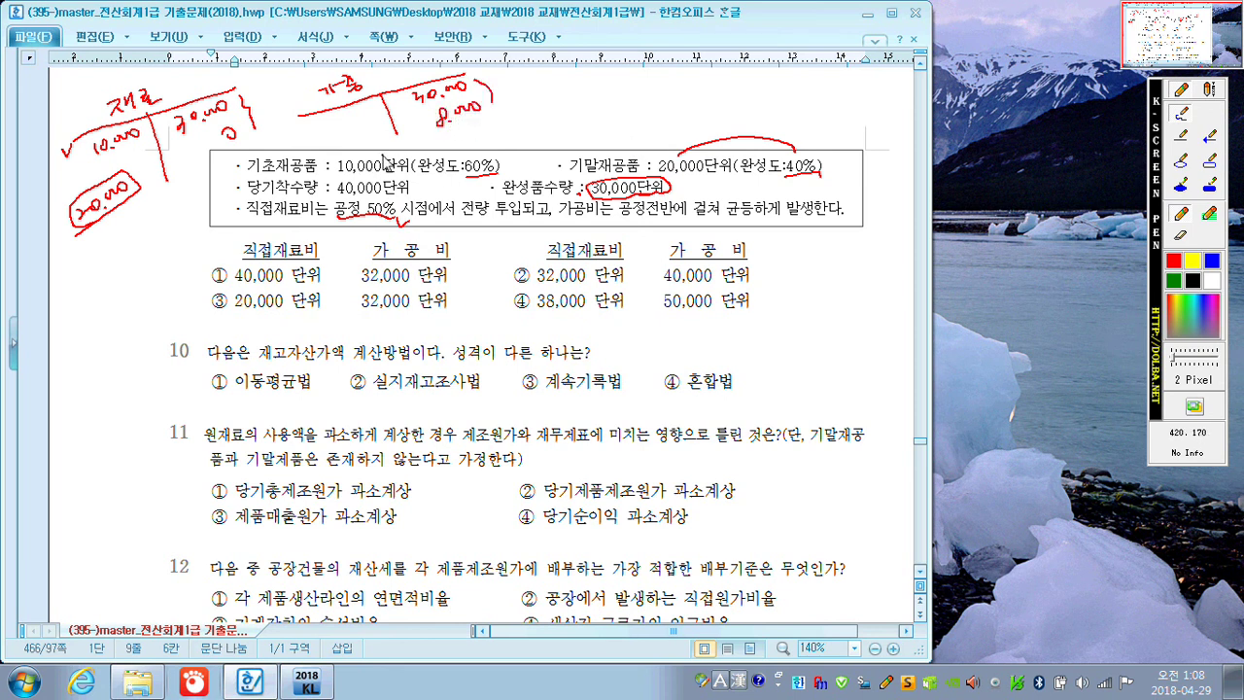
mouse_move(336, 111)
mouse_down()
mouse_move(340, 124)
mouse_move(379, 107)
mouse_up()
mouse_move(338, 146)
mouse_down()
mouse_move(385, 136)
mouse_move(355, 156)
mouse_move(325, 138)
mouse_move(394, 119)
mouse_move(399, 154)
mouse_up()
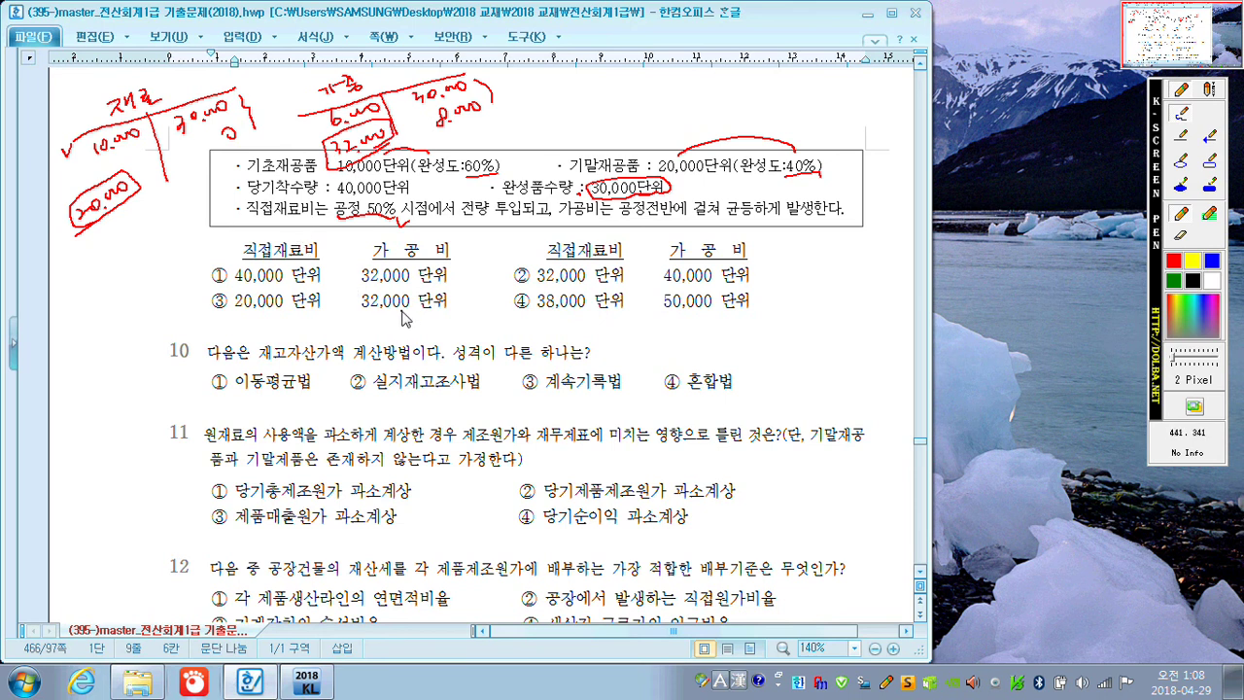
drag(209, 288, 244, 278)
In question 10, underline options ② to ④ with an arrow to the note 수량, and tick option ① as the answer
mouse_move(260, 403)
mouse_down()
mouse_move(273, 413)
mouse_move(302, 401)
mouse_move(461, 408)
mouse_move(743, 391)
mouse_up()
mouse_move(649, 371)
mouse_down()
mouse_move(673, 346)
mouse_move(710, 355)
mouse_move(724, 342)
mouse_move(738, 366)
mouse_up()
mouse_move(206, 375)
mouse_down()
mouse_move(220, 363)
mouse_move(232, 388)
mouse_up()
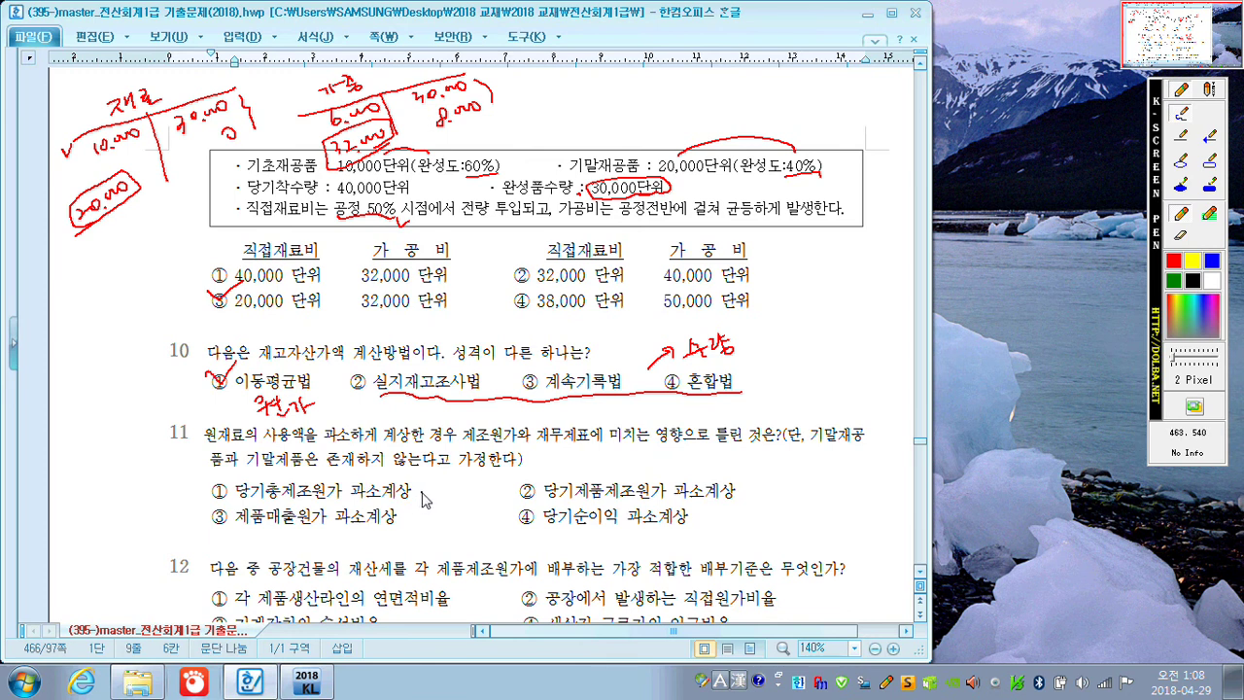
In question 11, mark options ① to ③ with small circles, correct 과소 to 과대 in option ④, and tick ④
drag(421, 492, 429, 485)
drag(747, 486, 750, 498)
drag(416, 518, 418, 520)
mouse_move(665, 509)
mouse_down()
mouse_move(653, 528)
mouse_move(669, 541)
mouse_up()
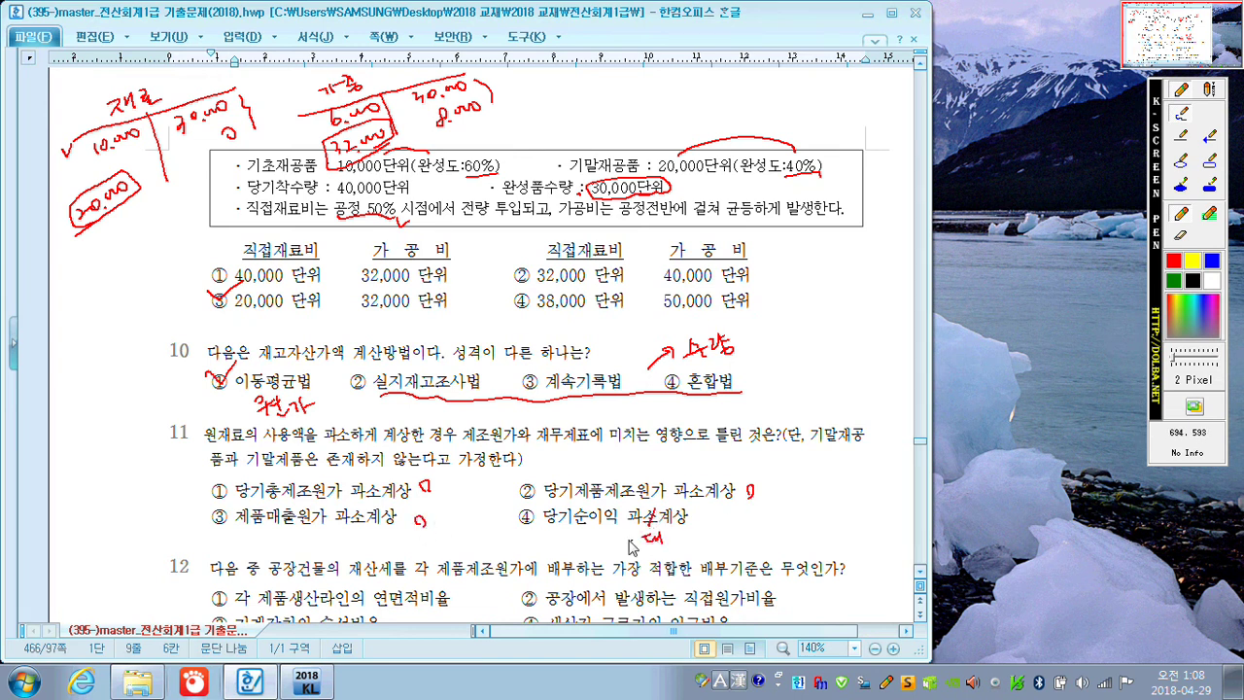
drag(522, 503, 537, 493)
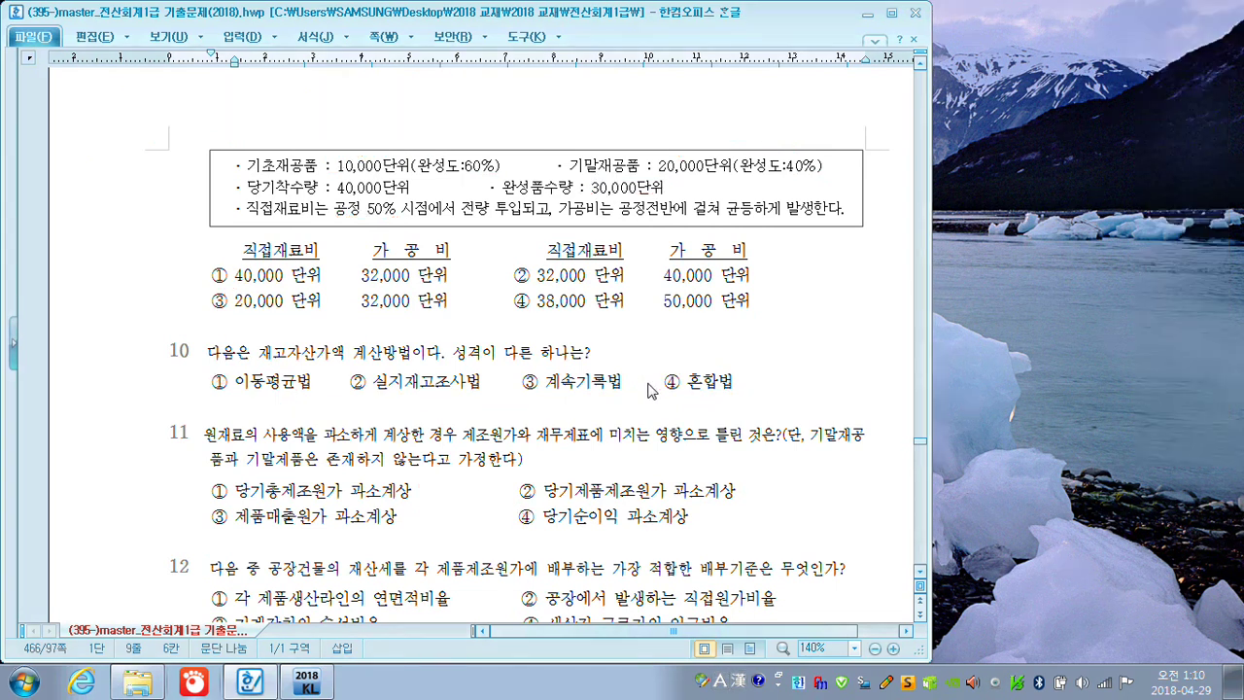
In question 12, box 건물, underline 연면적비율, and tick option ① as the answer
scroll(644, 394, down, 8)
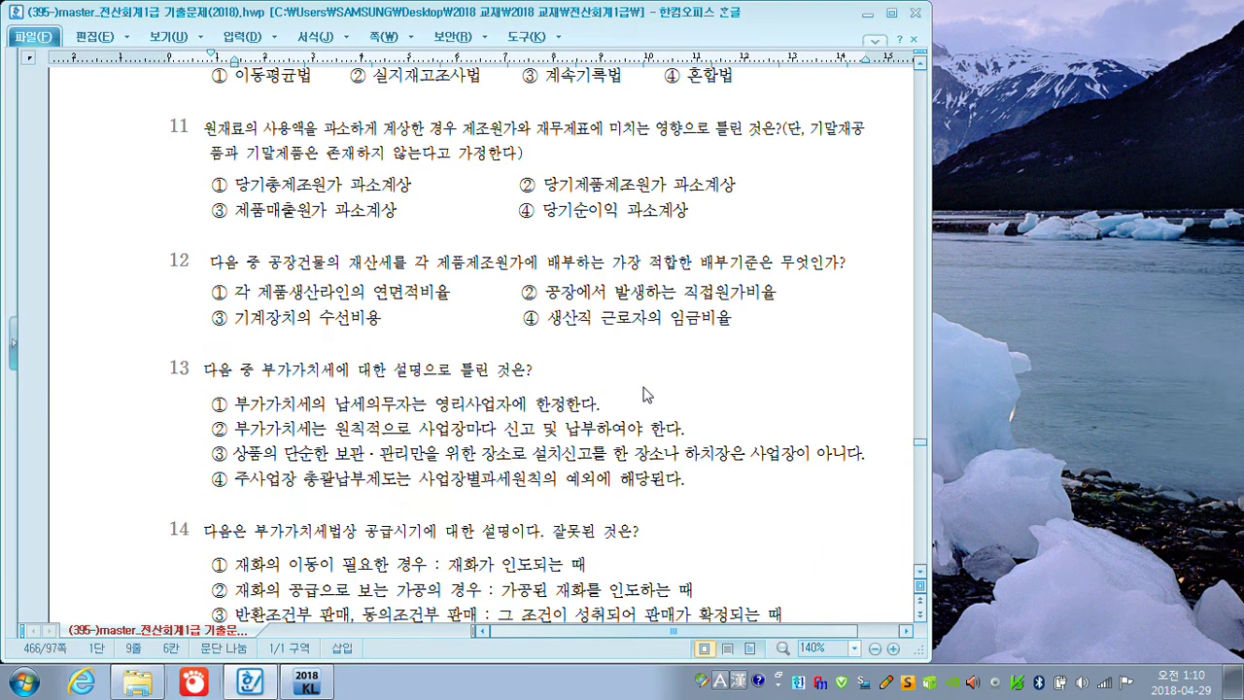
scroll(644, 393, down, 2)
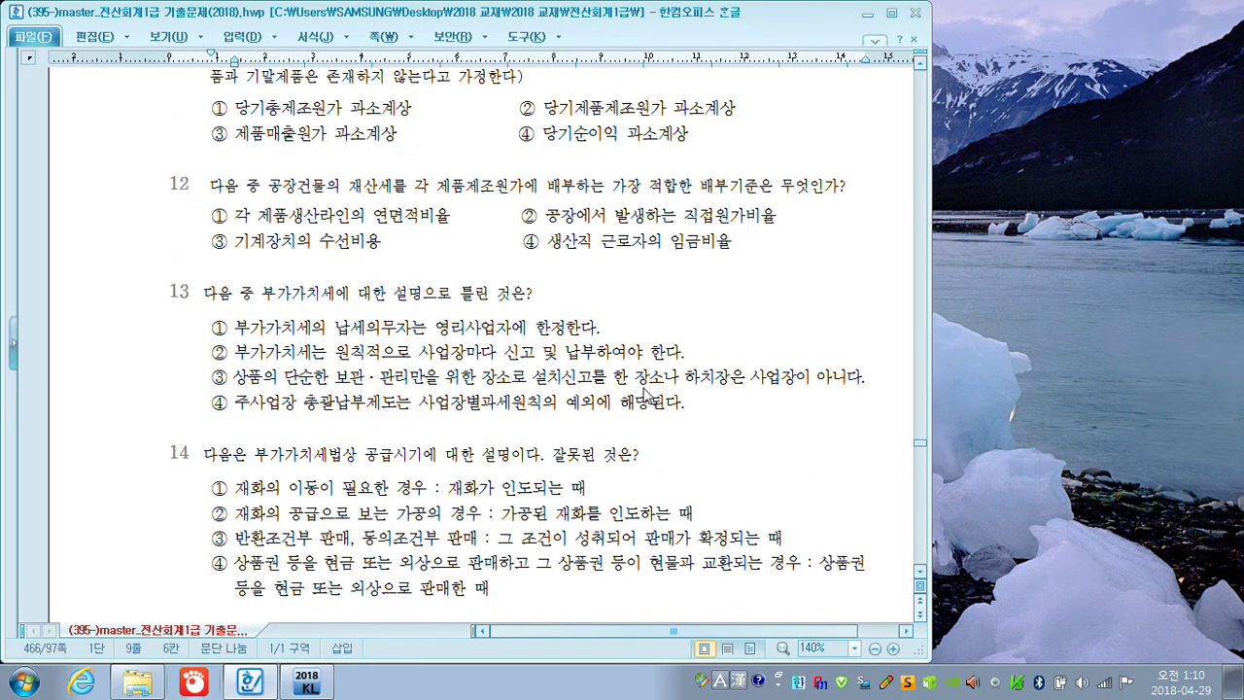
scroll(649, 394, down, 2)
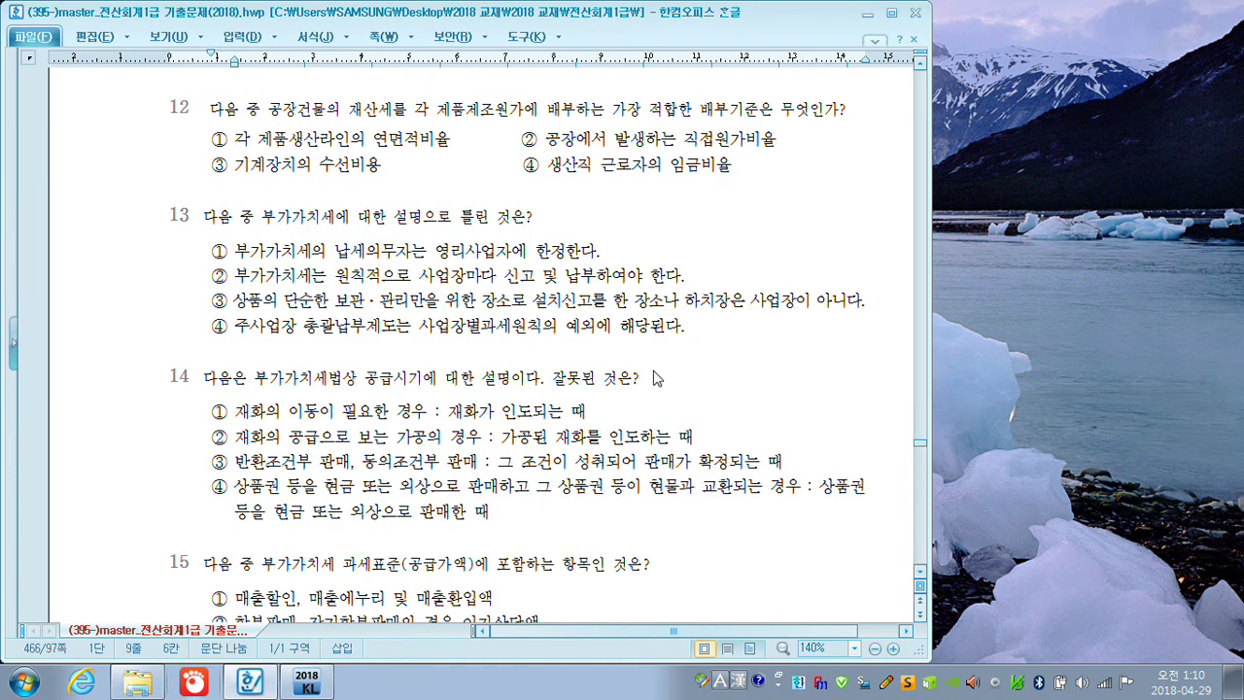
key(F9)
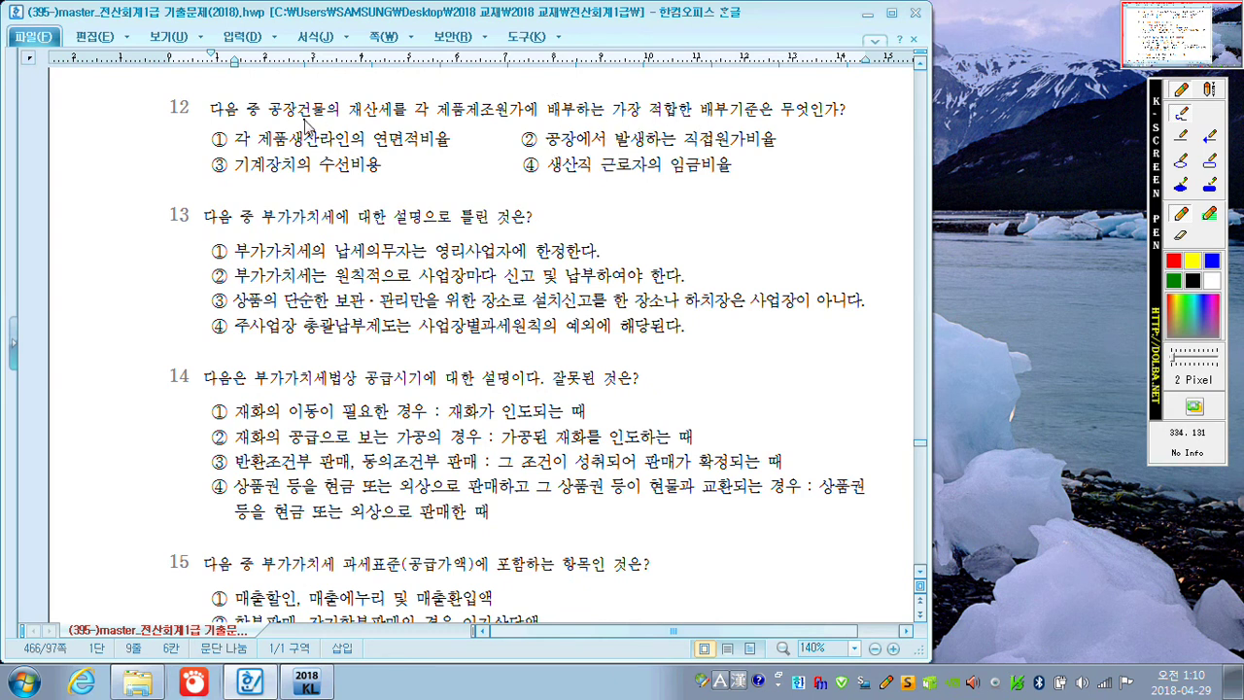
mouse_move(294, 120)
mouse_down()
mouse_move(331, 114)
mouse_move(289, 107)
mouse_up()
drag(375, 150, 457, 137)
drag(211, 134, 235, 123)
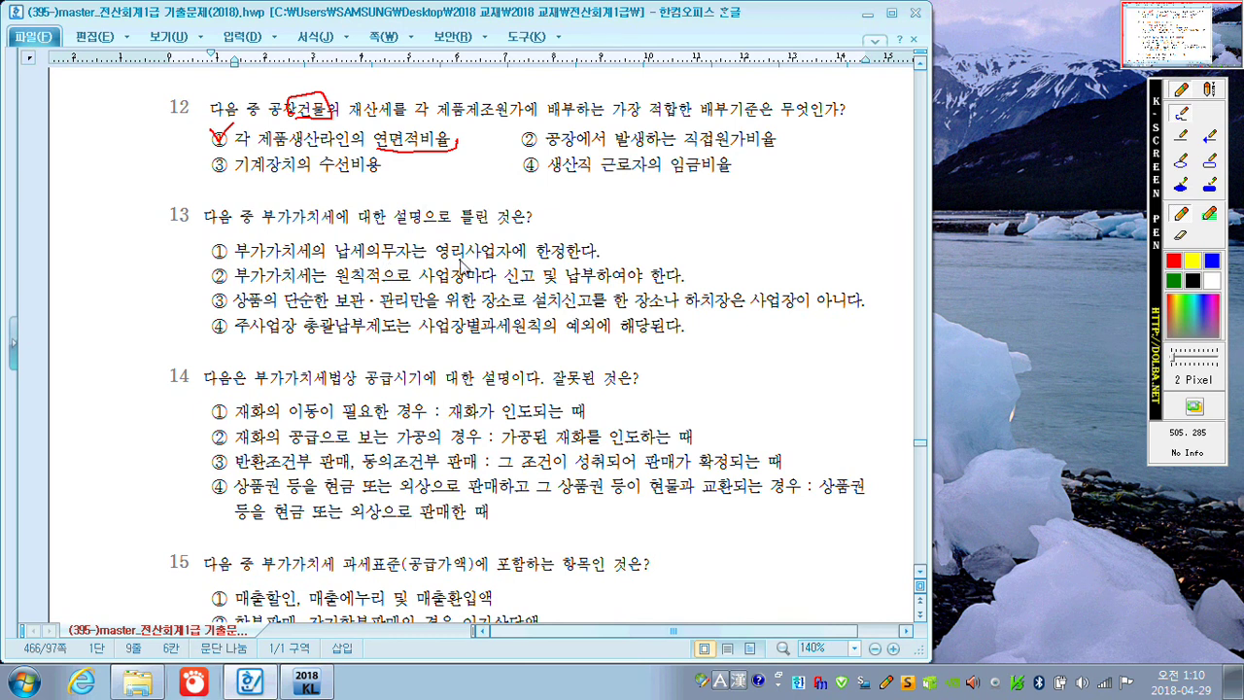
In question 13, cross out 영리 in option ①, circle-mark options ② to ④, and underline 사업장별과세원칙의
mouse_move(469, 236)
mouse_down()
mouse_move(439, 258)
mouse_move(467, 255)
mouse_up()
drag(698, 276, 696, 283)
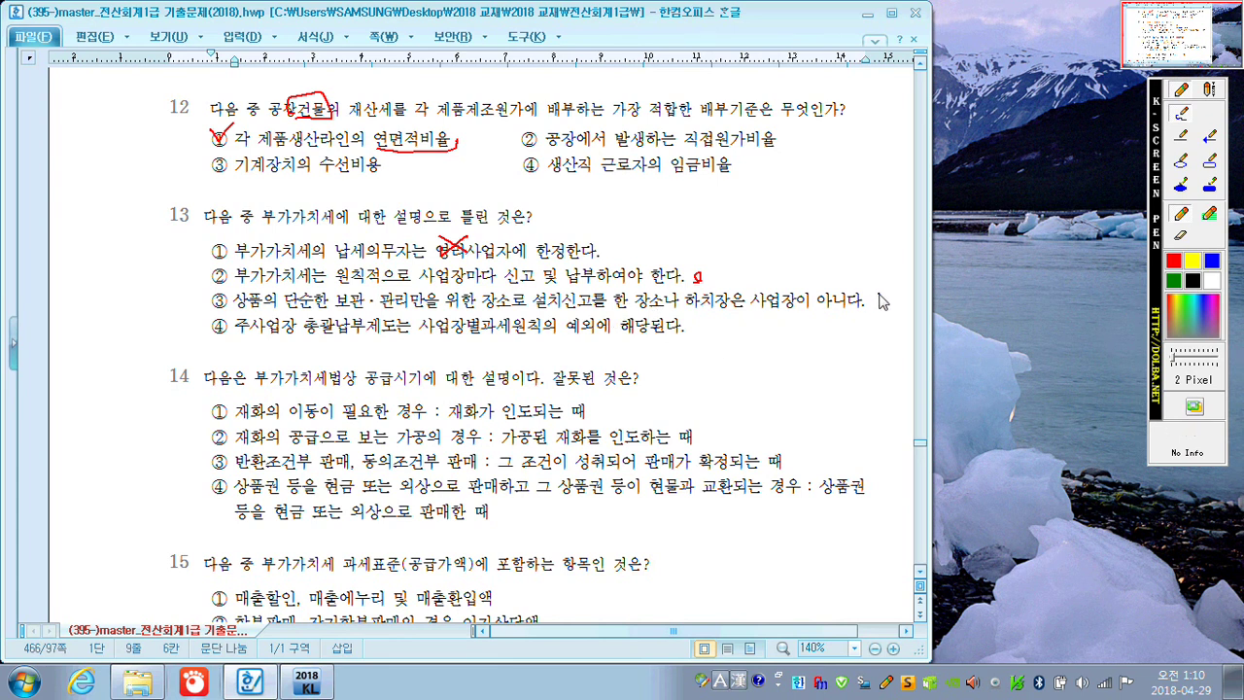
drag(878, 305, 879, 308)
drag(695, 330, 686, 334)
drag(424, 341, 556, 340)
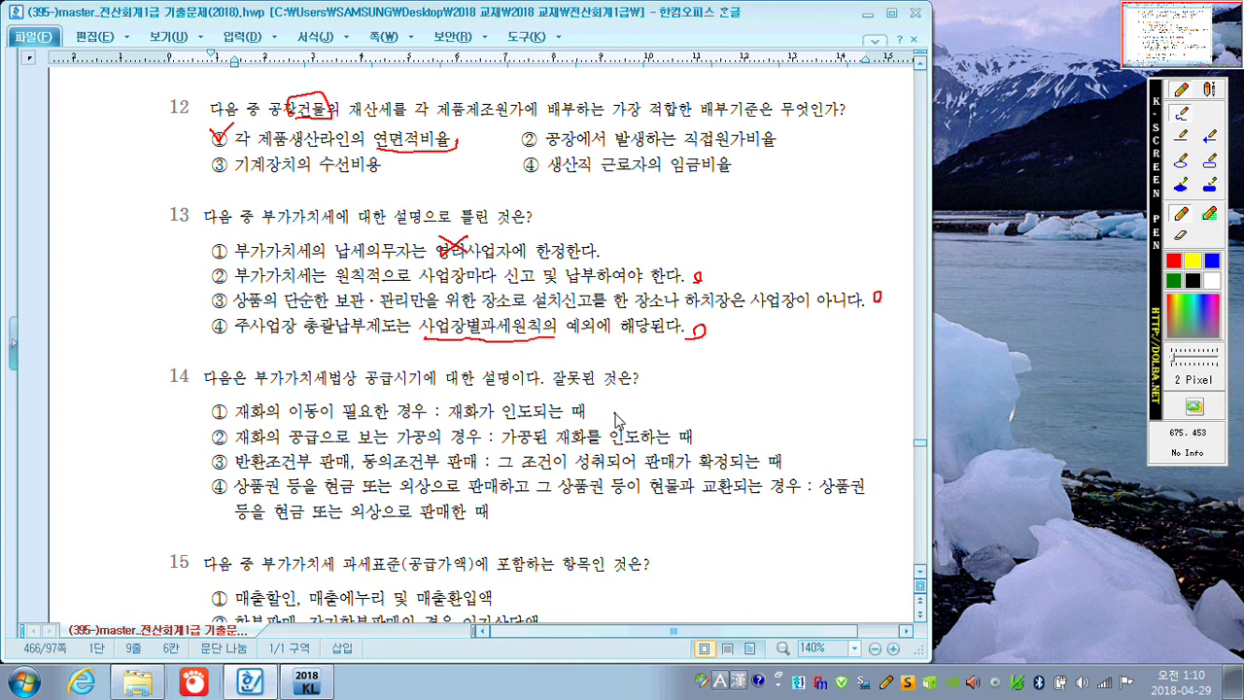
In question 14, circle-mark options ① to ③, underline 상품권 and 현물과 교환되는 in option ④, and tick ④ as the answer
drag(611, 418, 617, 401)
mouse_move(718, 440)
mouse_down()
mouse_move(721, 428)
mouse_move(706, 437)
mouse_up()
drag(804, 463, 803, 458)
drag(822, 497, 872, 500)
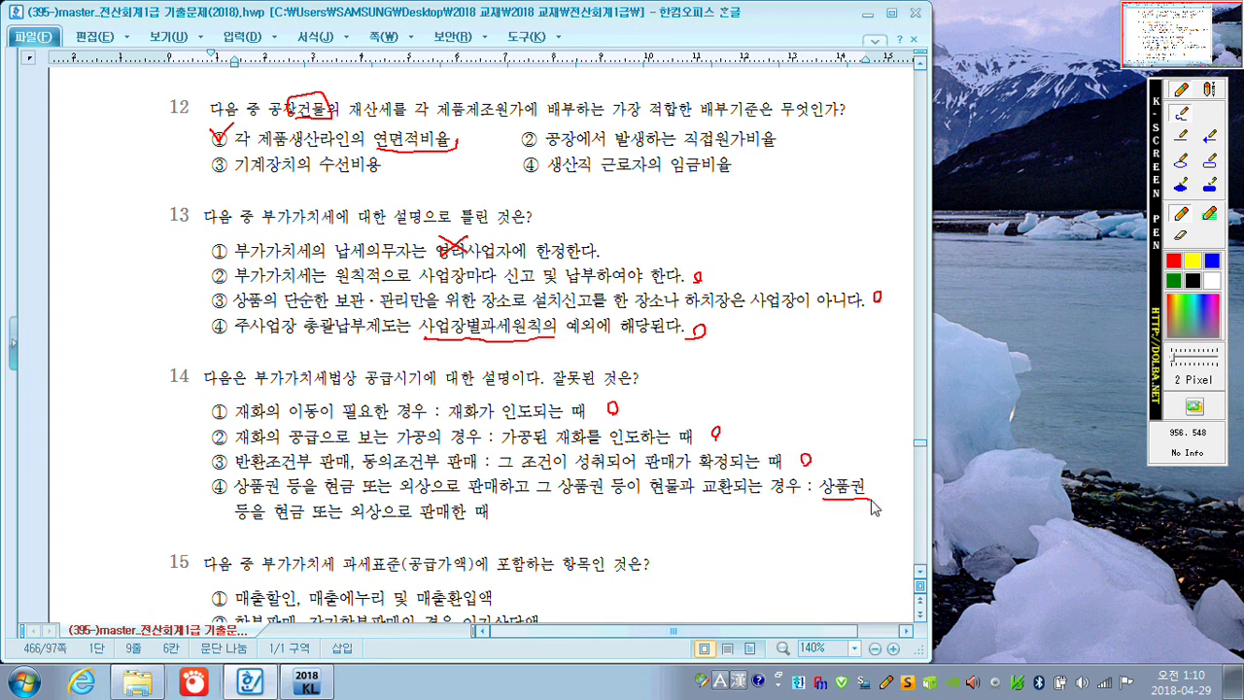
mouse_move(655, 502)
mouse_down()
mouse_move(776, 501)
mouse_move(717, 506)
mouse_up()
drag(214, 478, 243, 474)
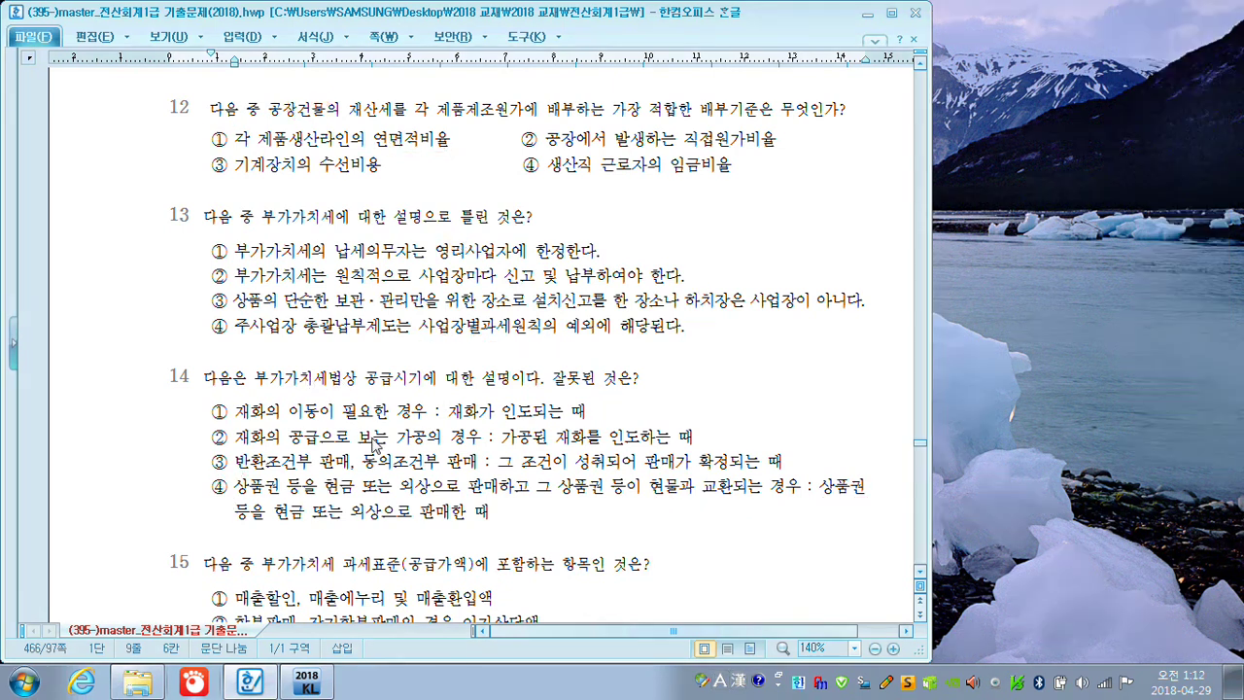
In question 15, mark ① with a circled minus, tick ② and underline 이자상당액, cross out ③ and ④, and close the pen
scroll(382, 460, down, 5)
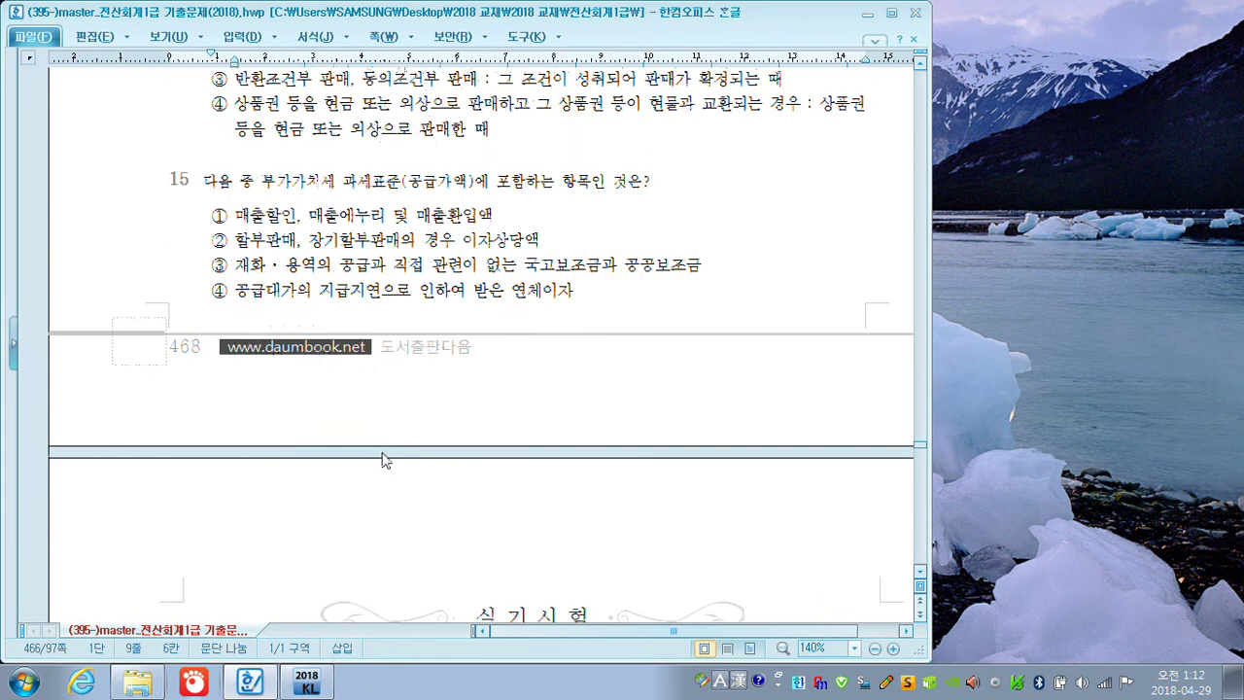
scroll(389, 457, up, 1)
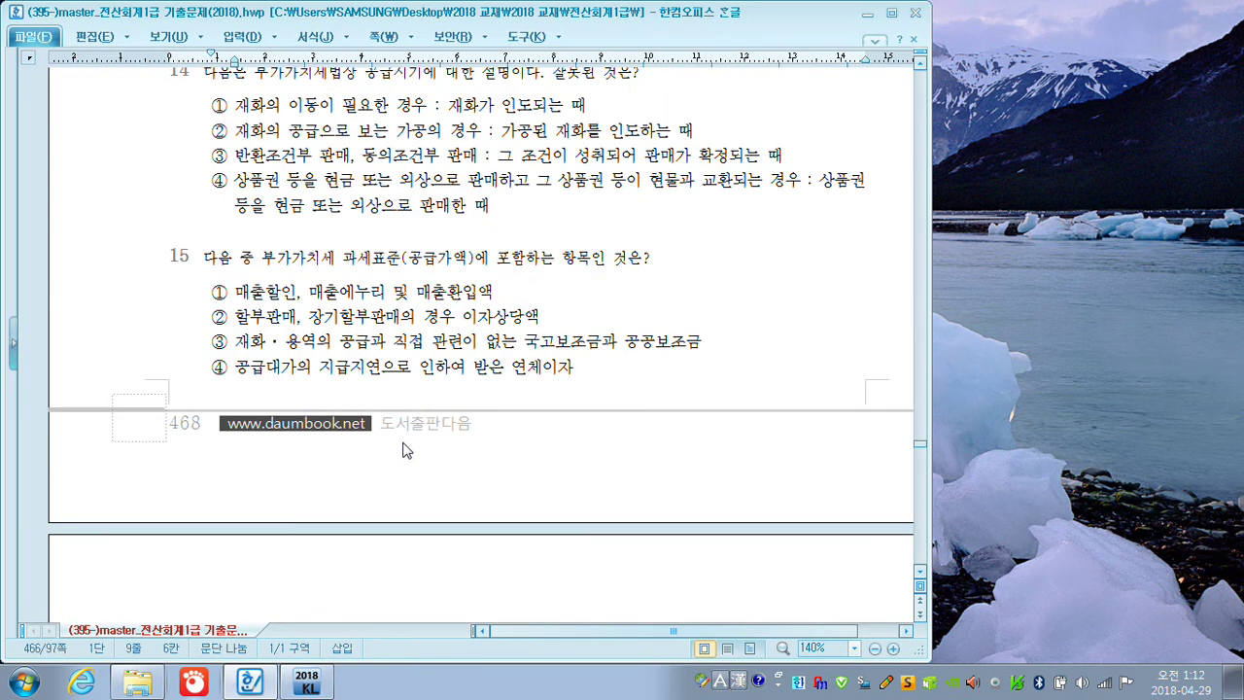
key(F12)
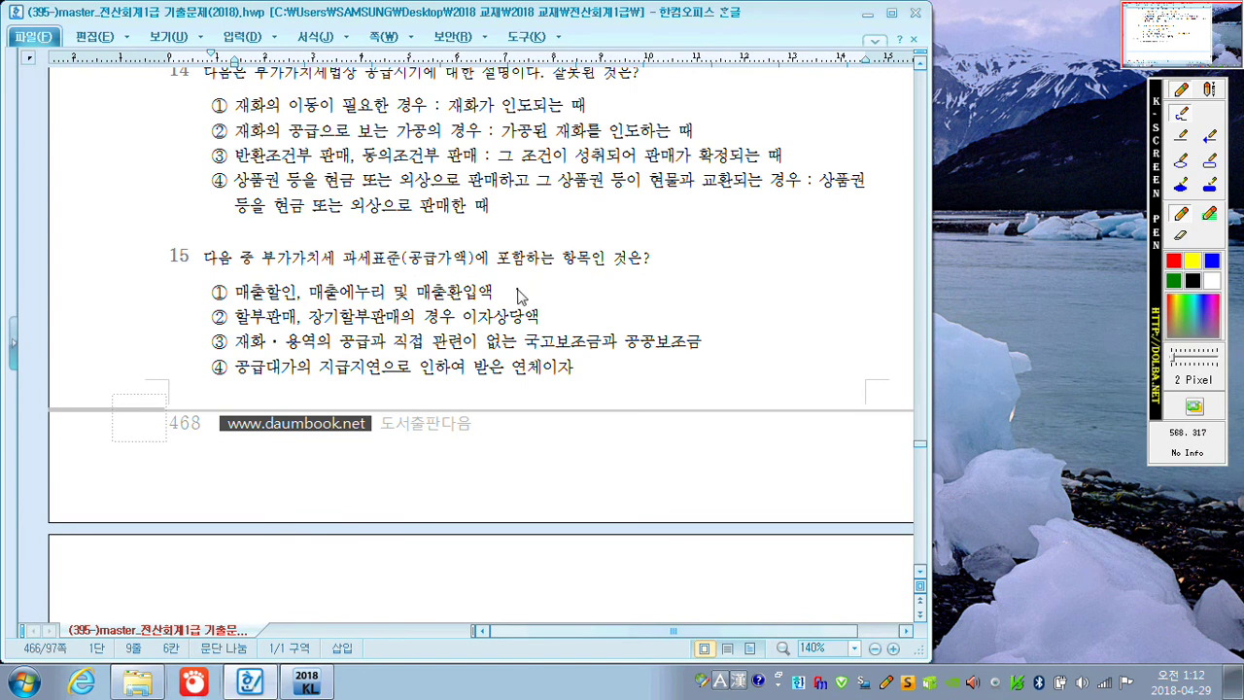
drag(515, 291, 532, 295)
mouse_move(208, 309)
mouse_down()
mouse_move(223, 328)
mouse_move(243, 292)
mouse_up()
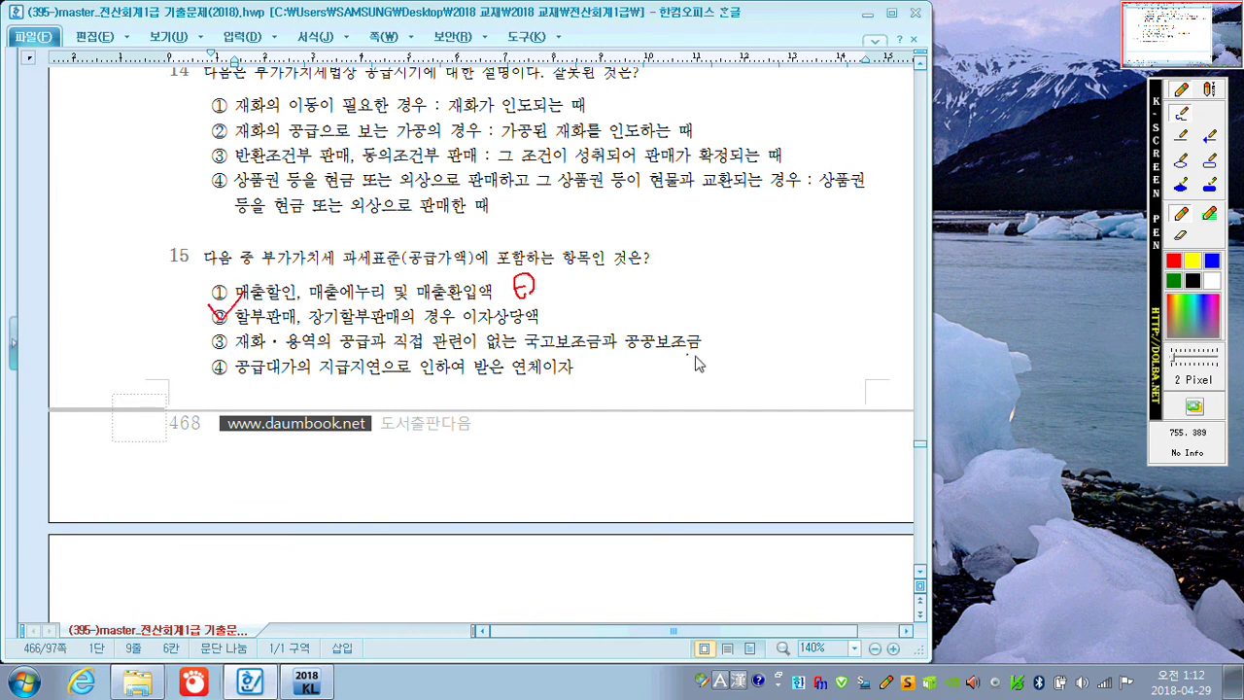
drag(716, 347, 728, 347)
mouse_move(583, 369)
mouse_down()
mouse_move(595, 382)
mouse_move(580, 383)
mouse_up()
drag(468, 328, 541, 333)
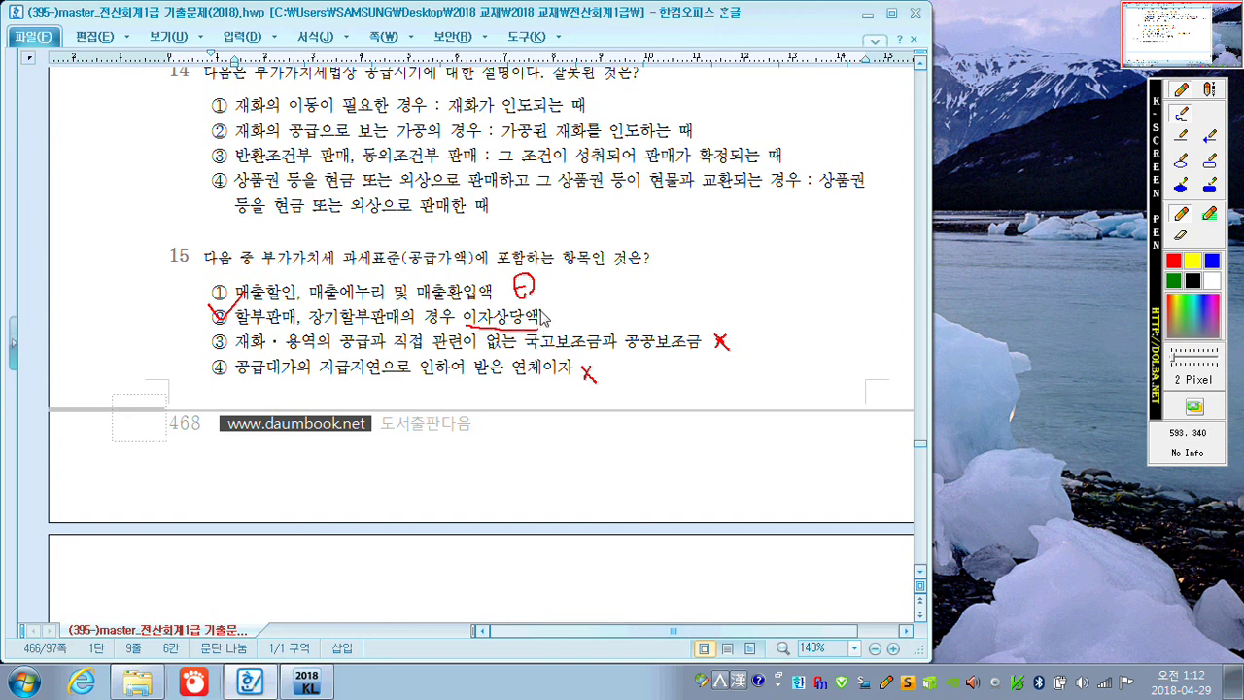
key(Escape)
Go to 문제1 of the practical exam, switch to KcLep, and change the working company to 0373 (주)단원
scroll(550, 306, down, 5)
scroll(550, 287, down, 3)
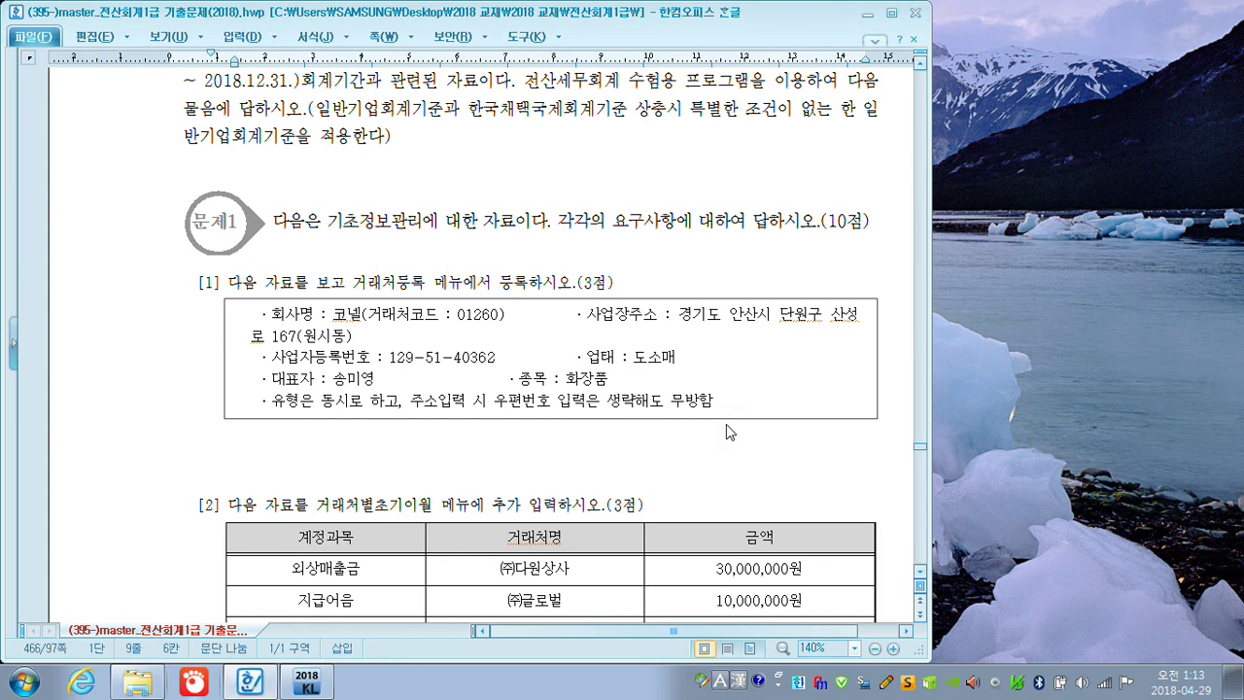
scroll(704, 476, down, 1)
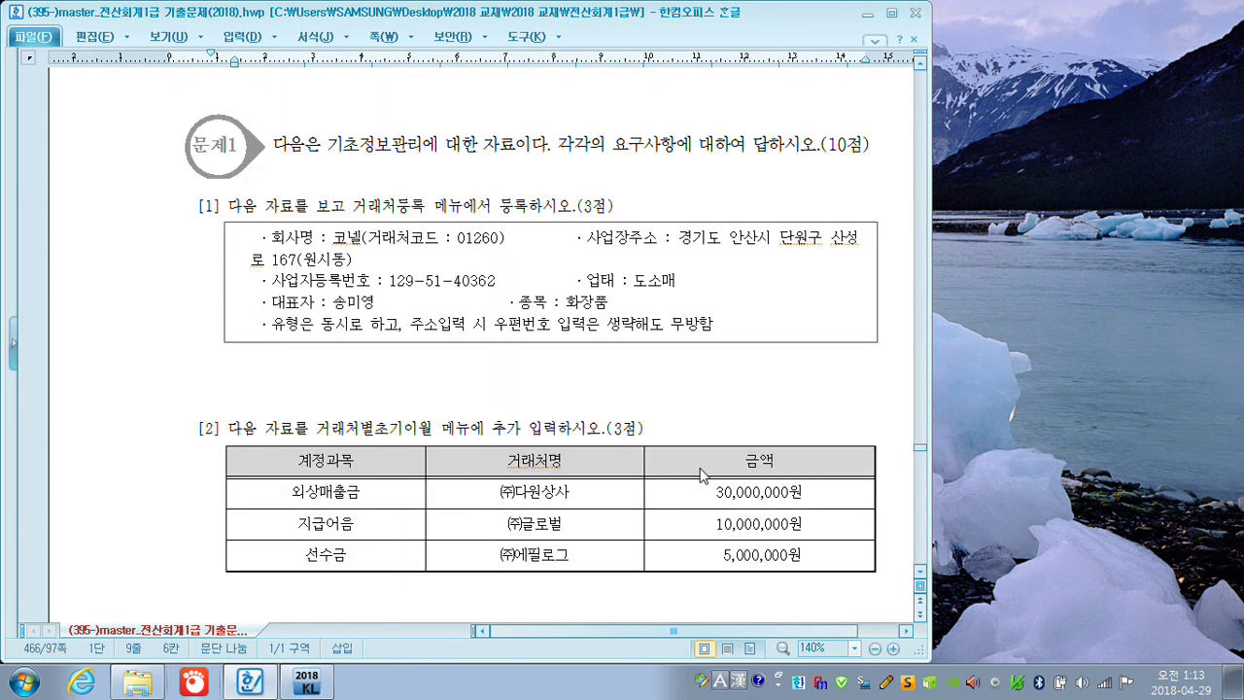
click(307, 683)
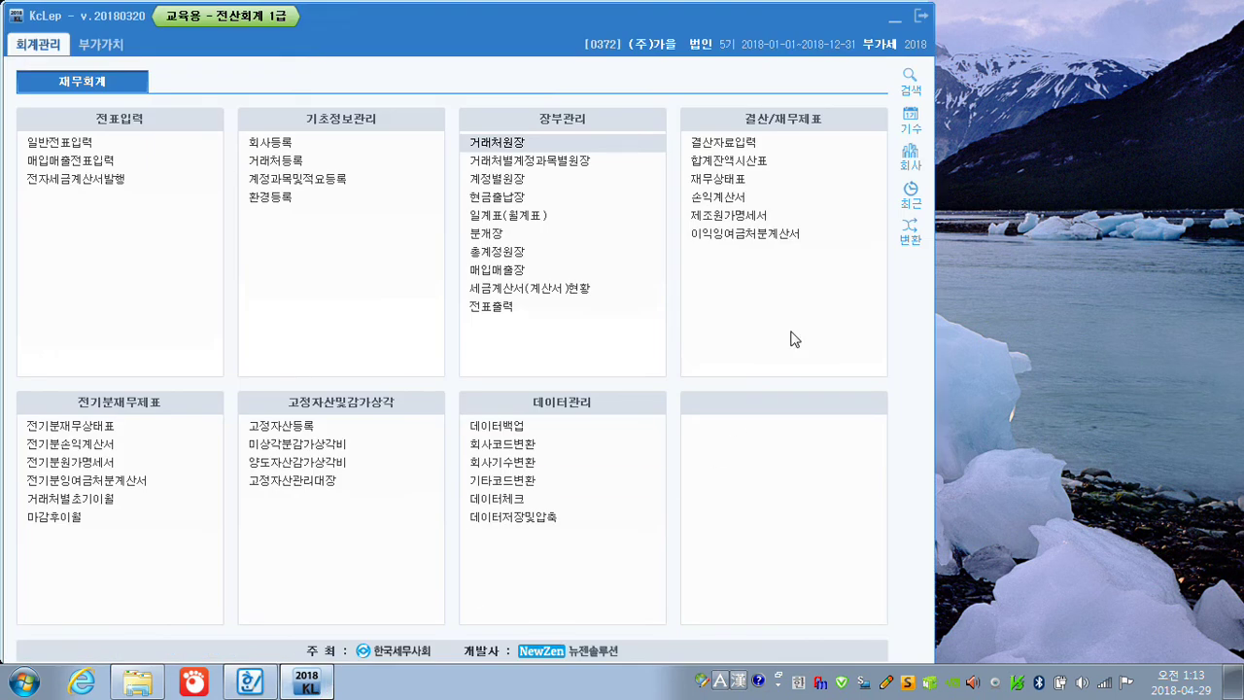
click(910, 158)
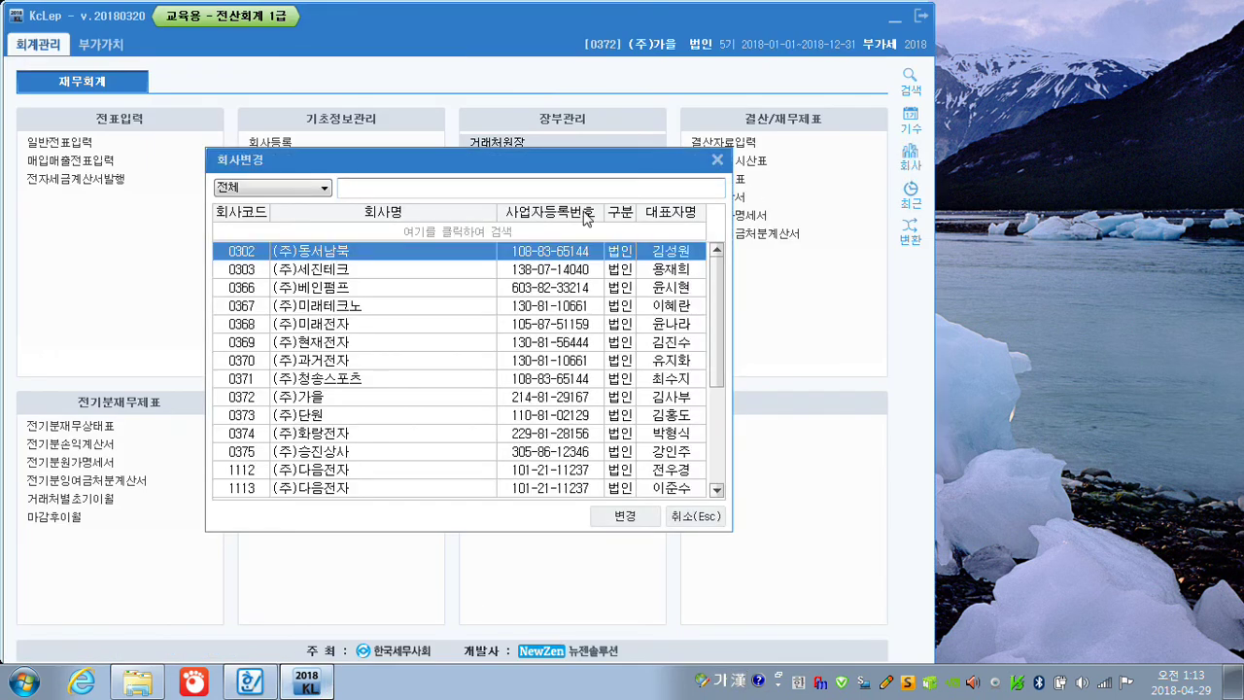
click(574, 188)
text(373)
key(Return)
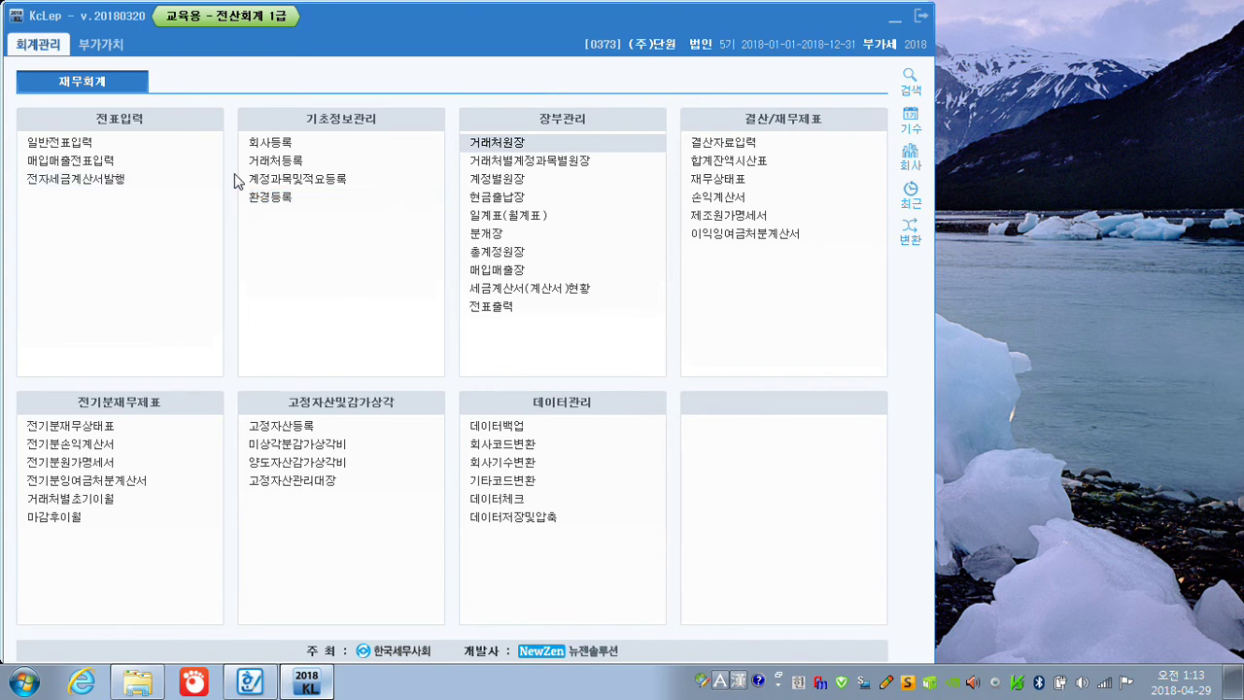
In 거래처등록, add the trading partner 코넬 with the partner code given in the exam and the type 동시
click(271, 167)
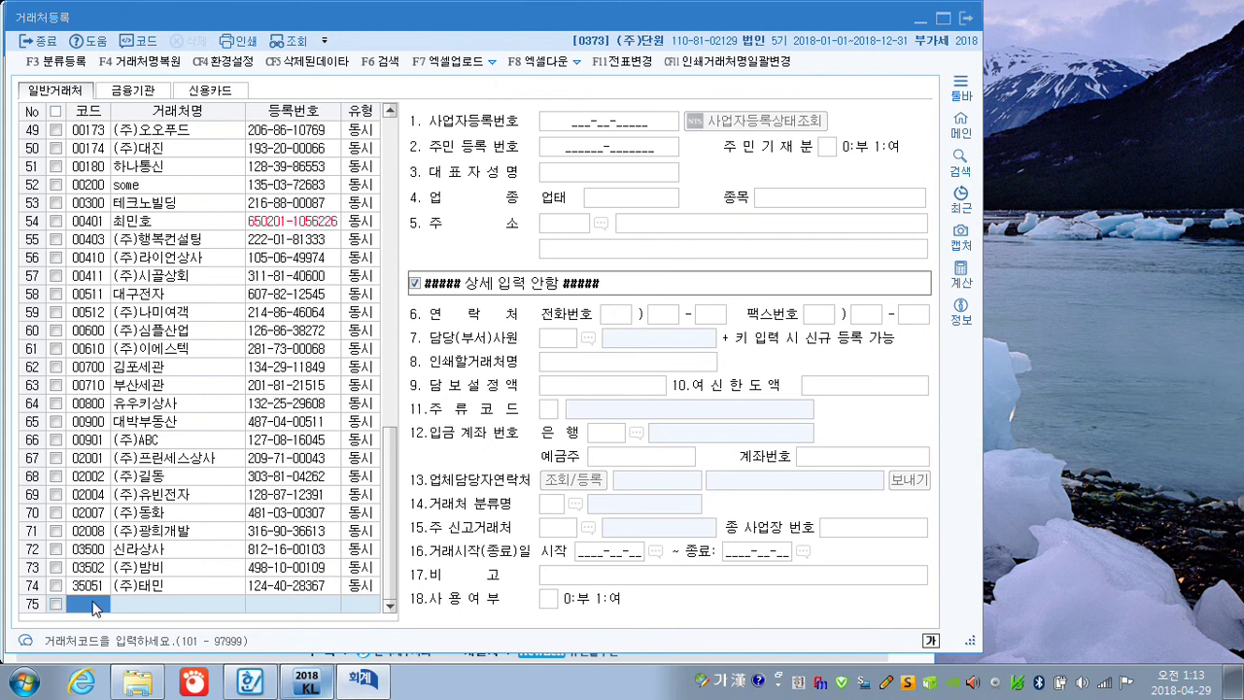
text(1260)
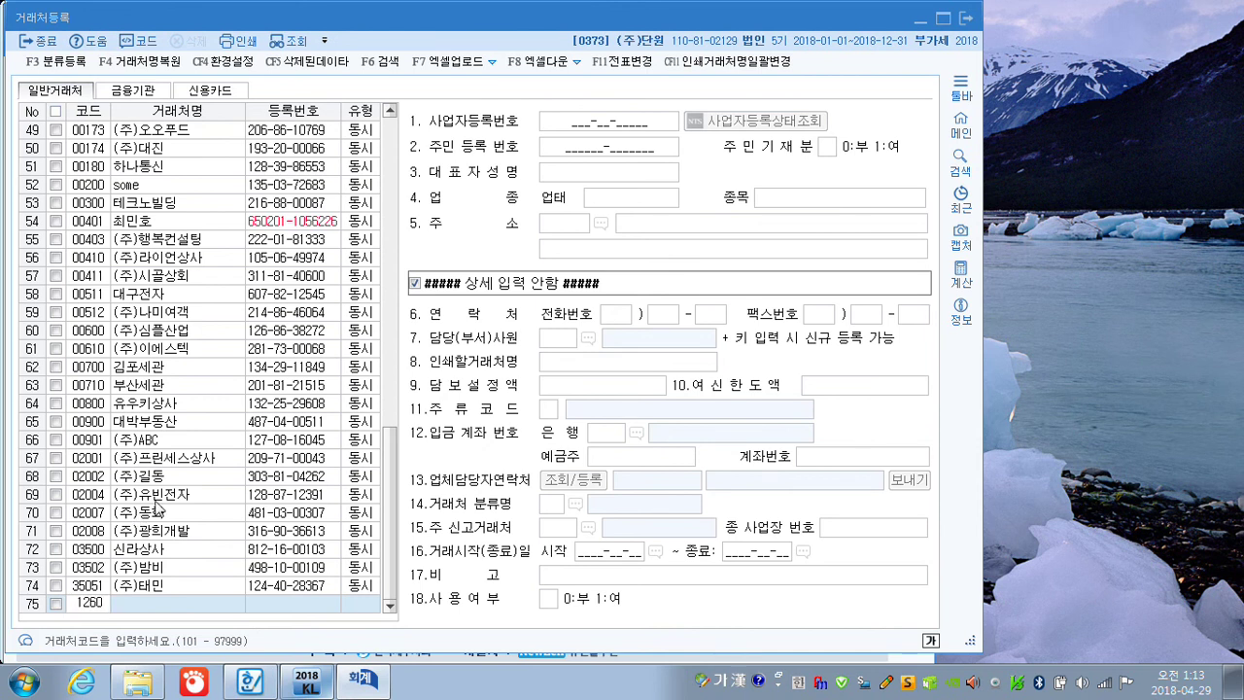
key(Return)
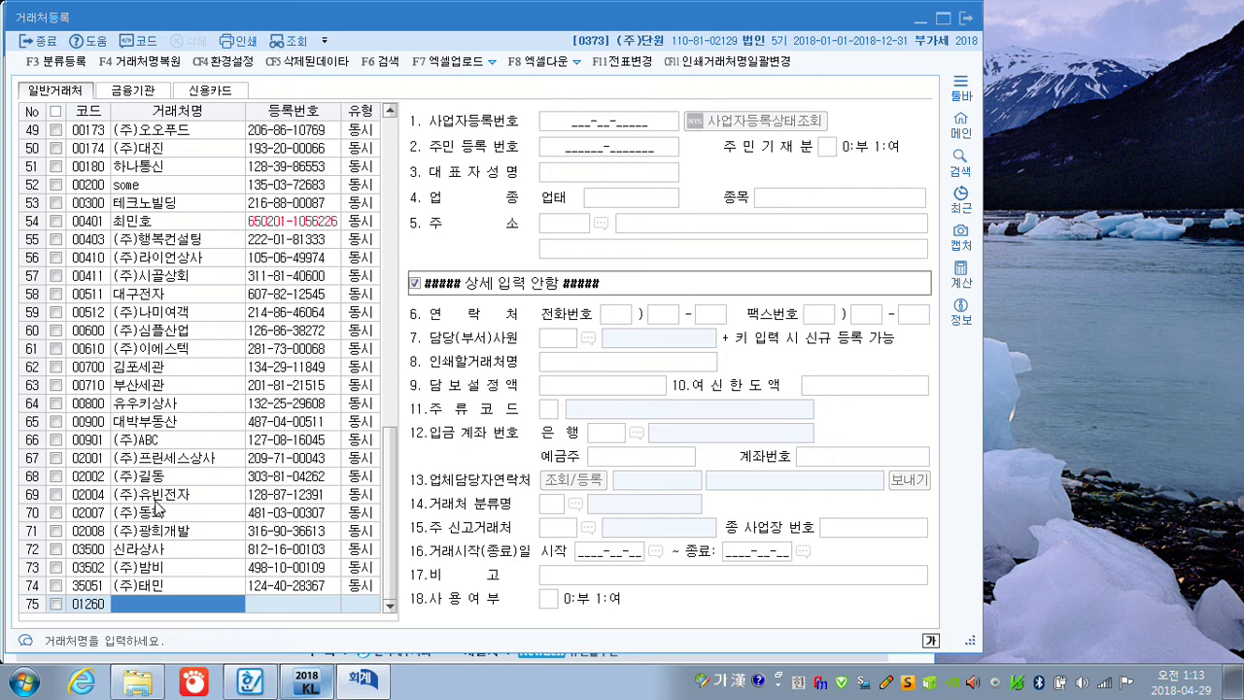
text(ㅋ)
text(넬)
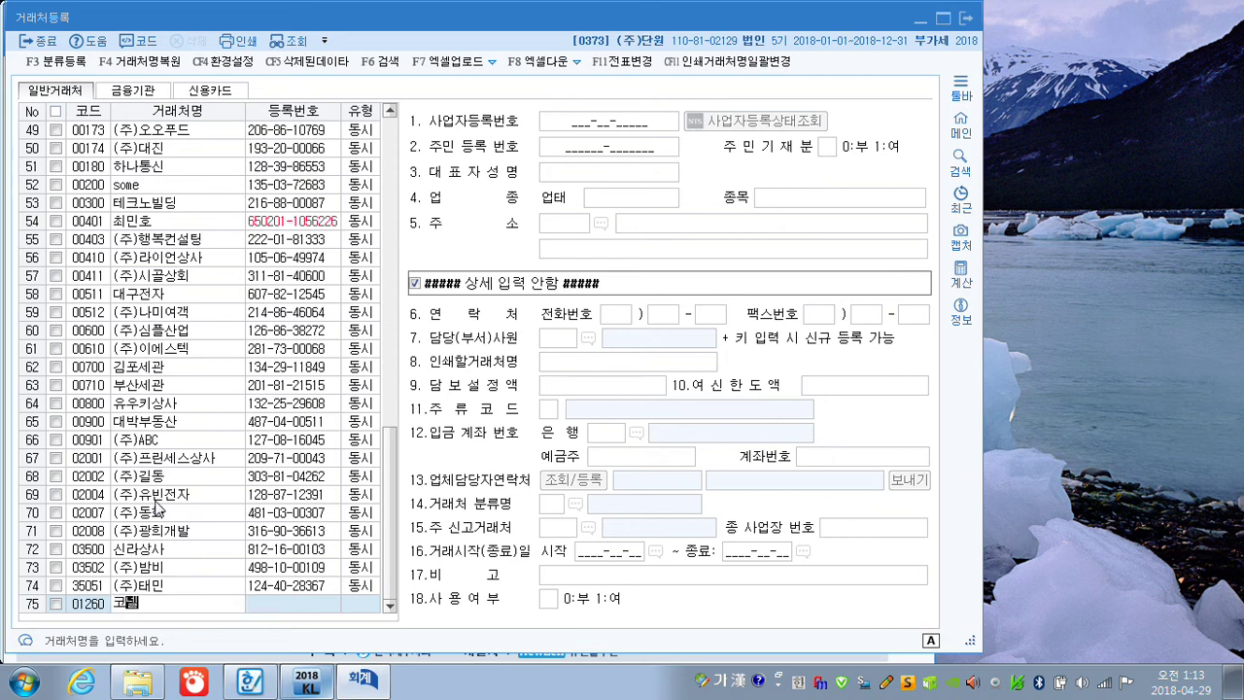
key(Return)
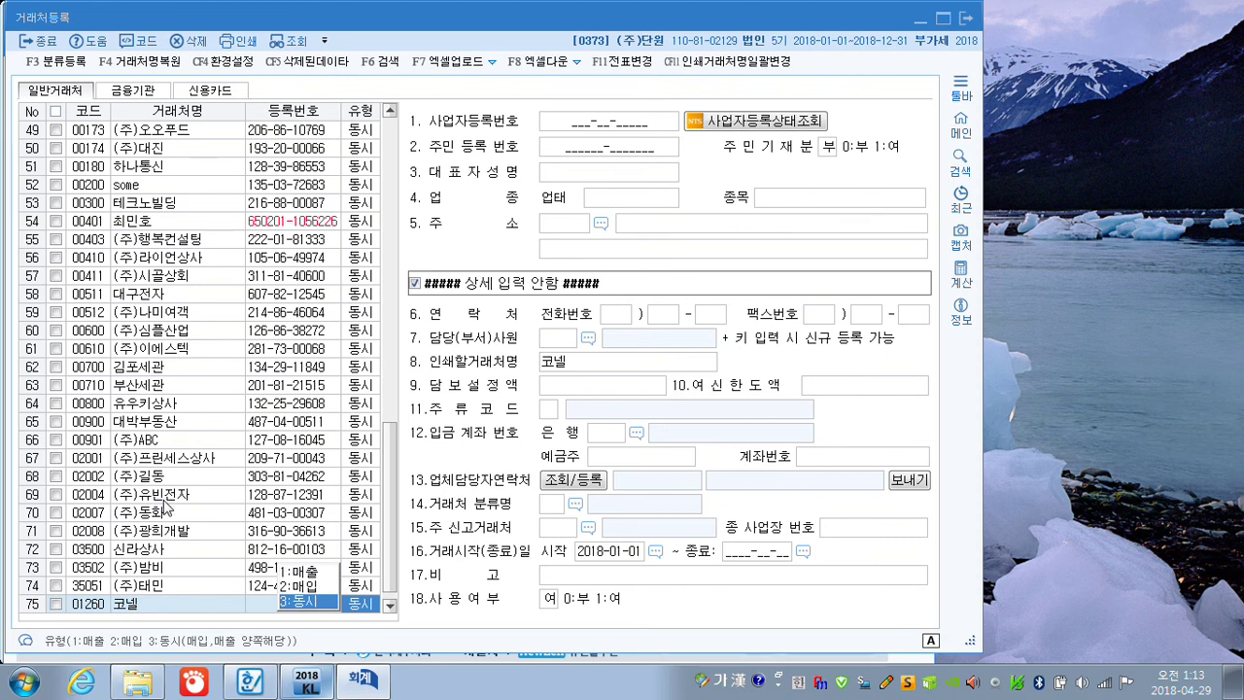
key(Return)
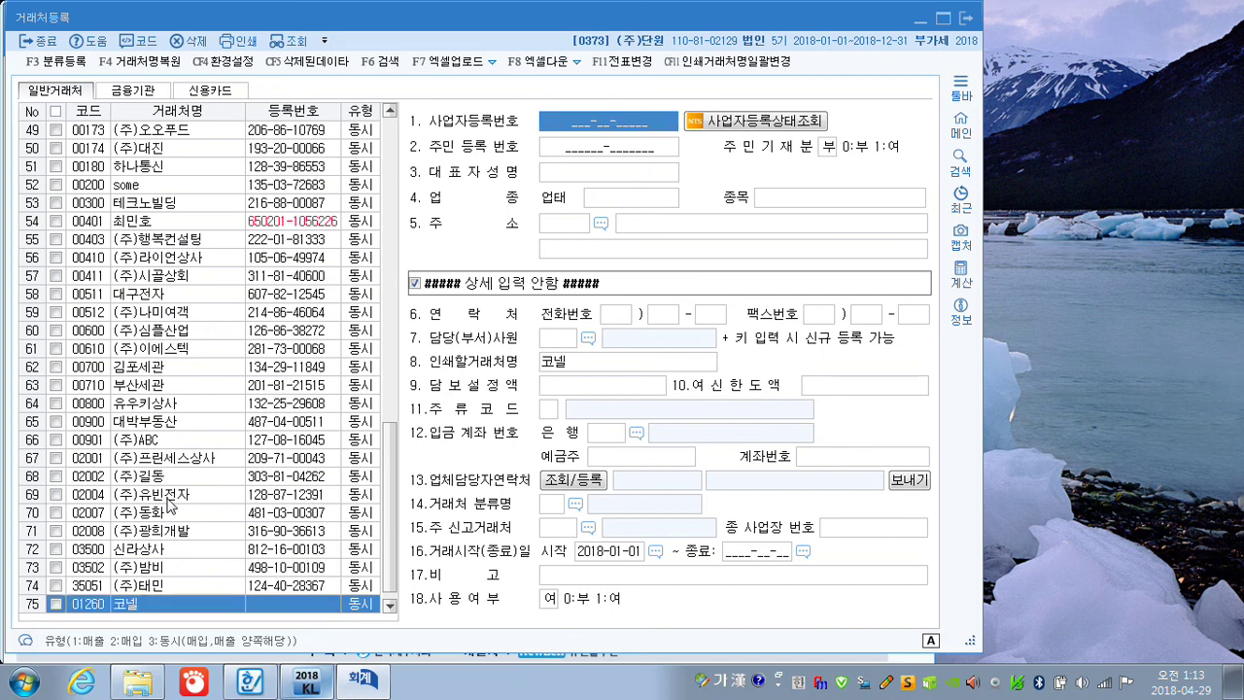
For partner 코넬, enter the business registration number and the representative's name given in the exam
text(129-51-_____)
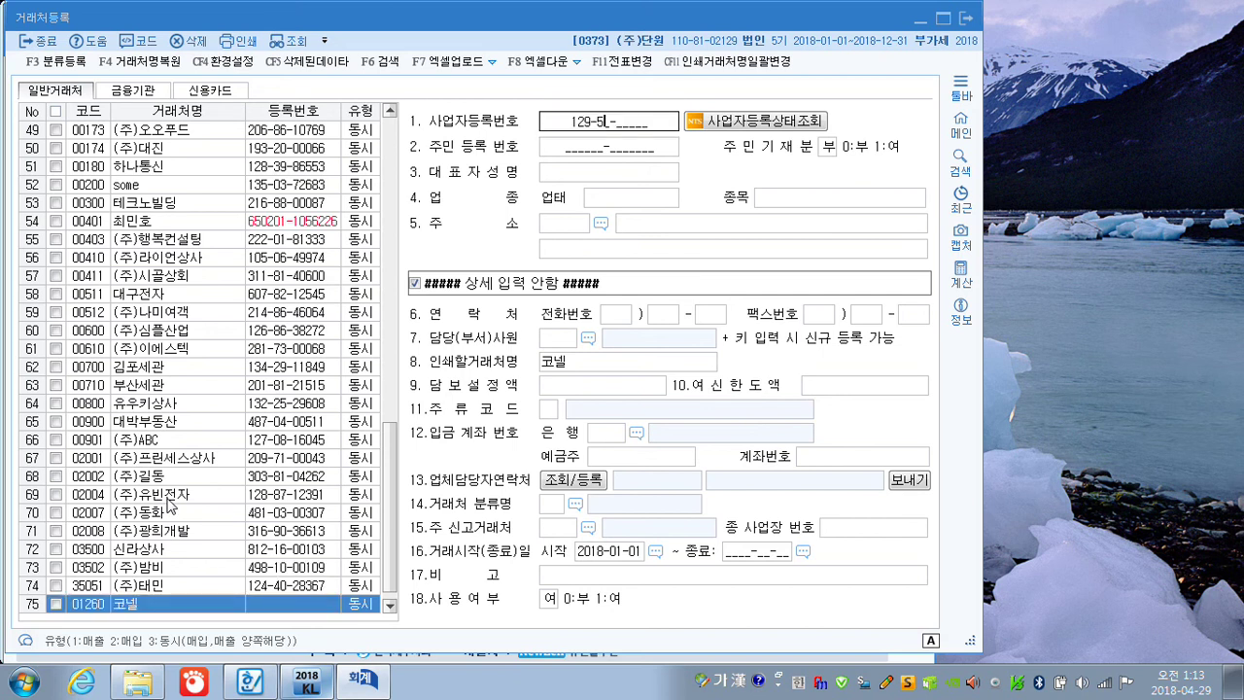
text(40362)
key(Return)
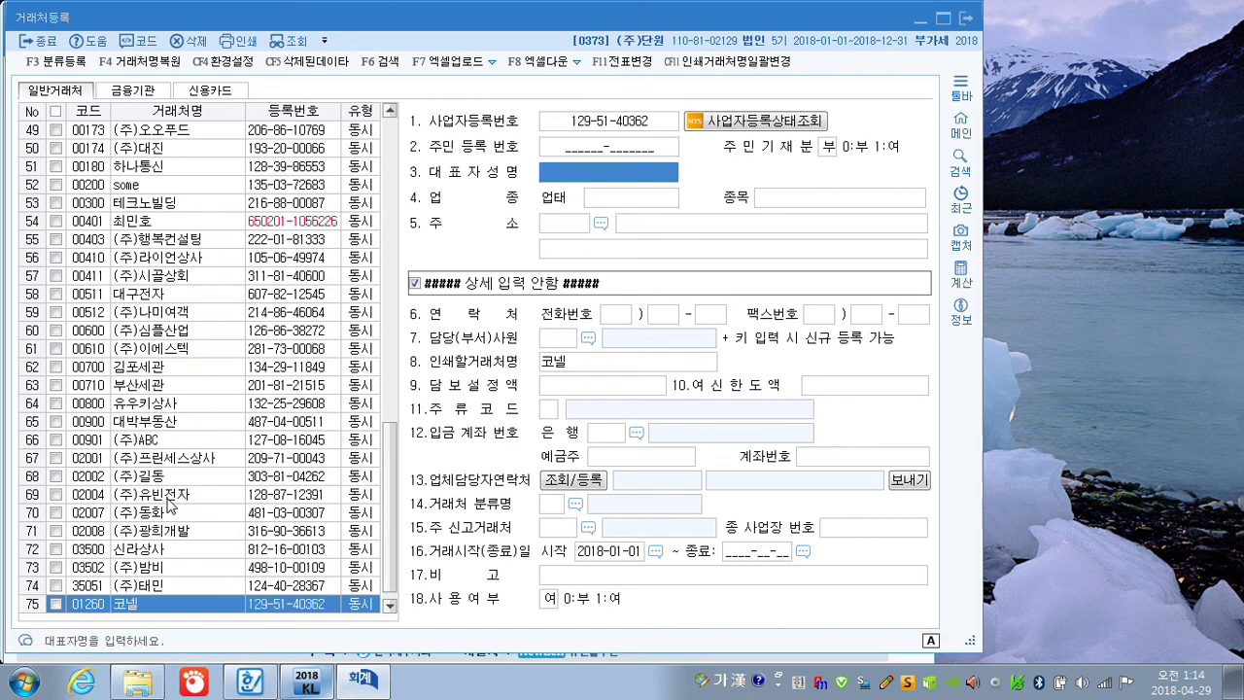
text(송미영)
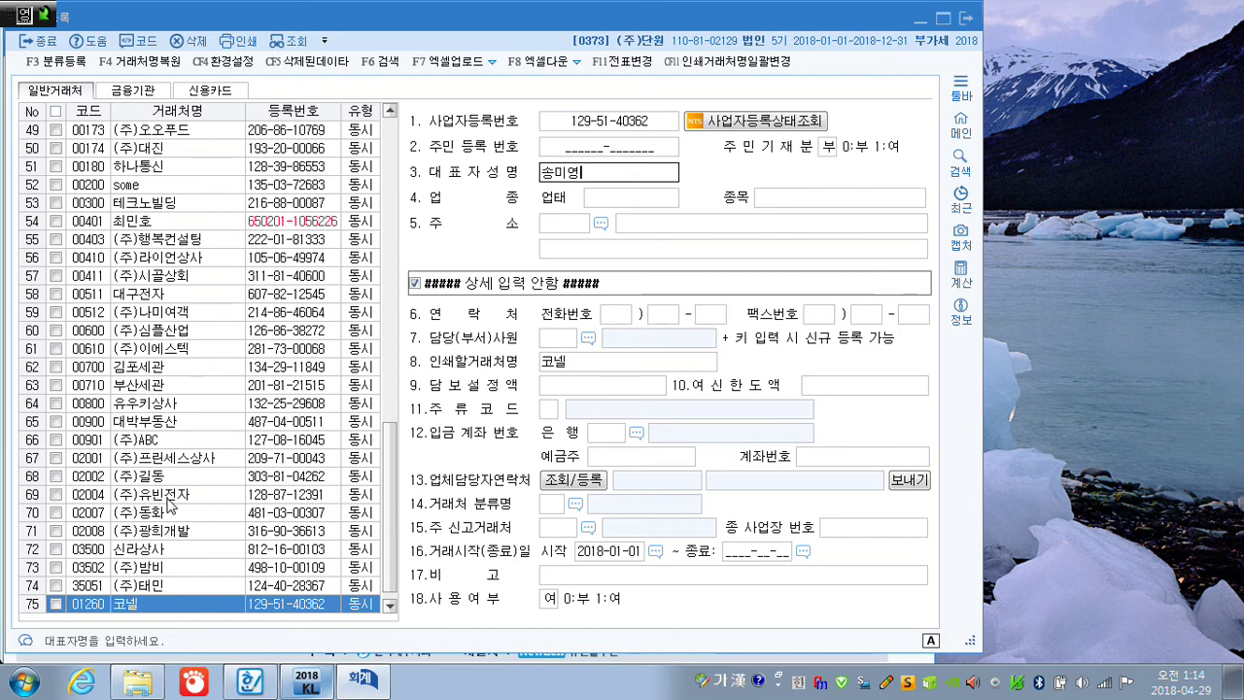
key(Return)
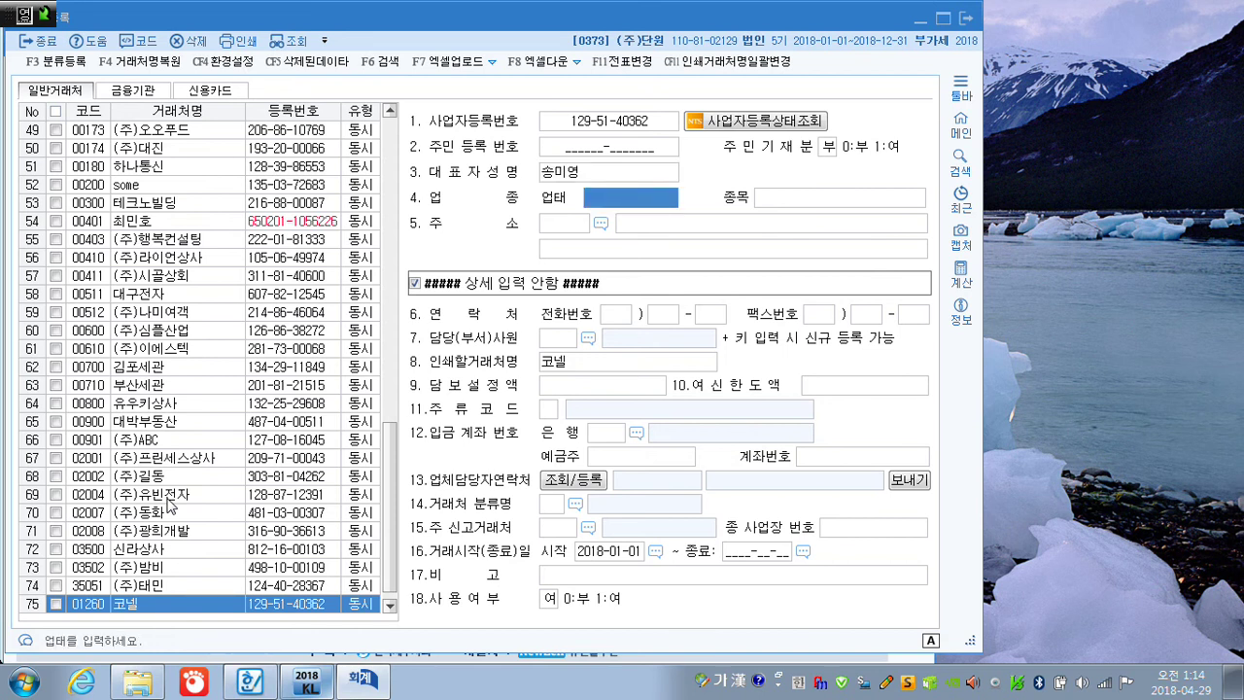
Set the business type (업태) of 코넬 to 도소매 and the business item (종목) to 화장품
text(도솜)
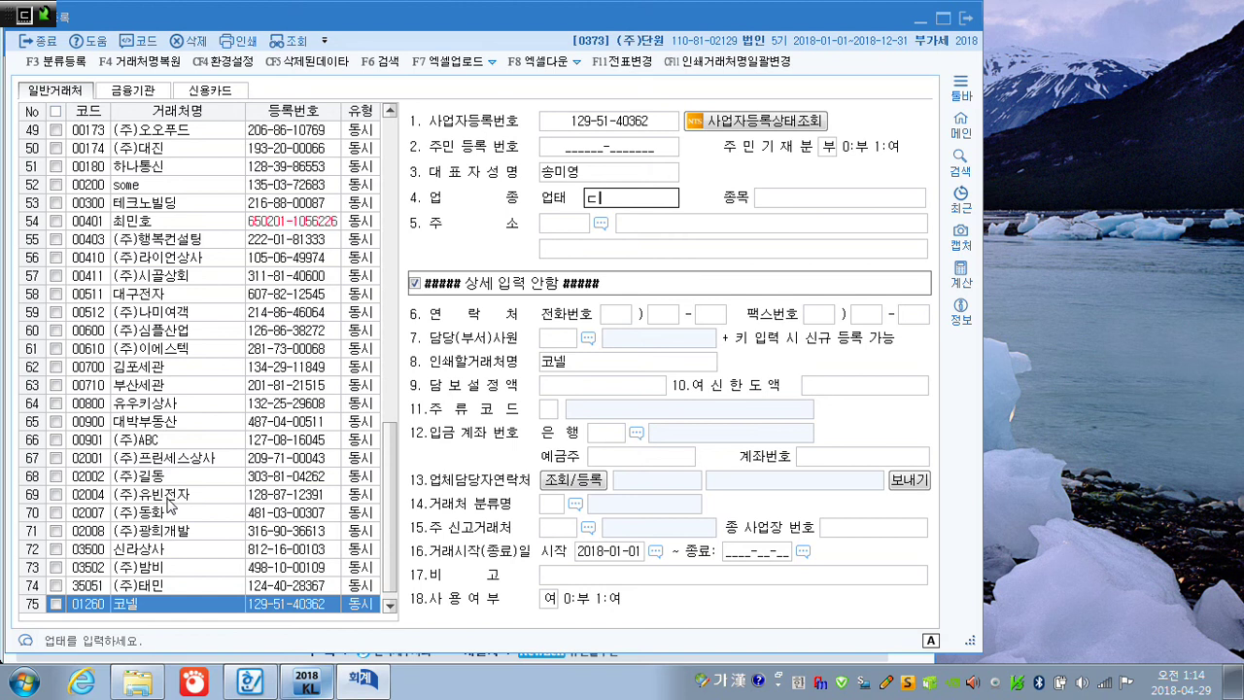
text(매)
key(Return)
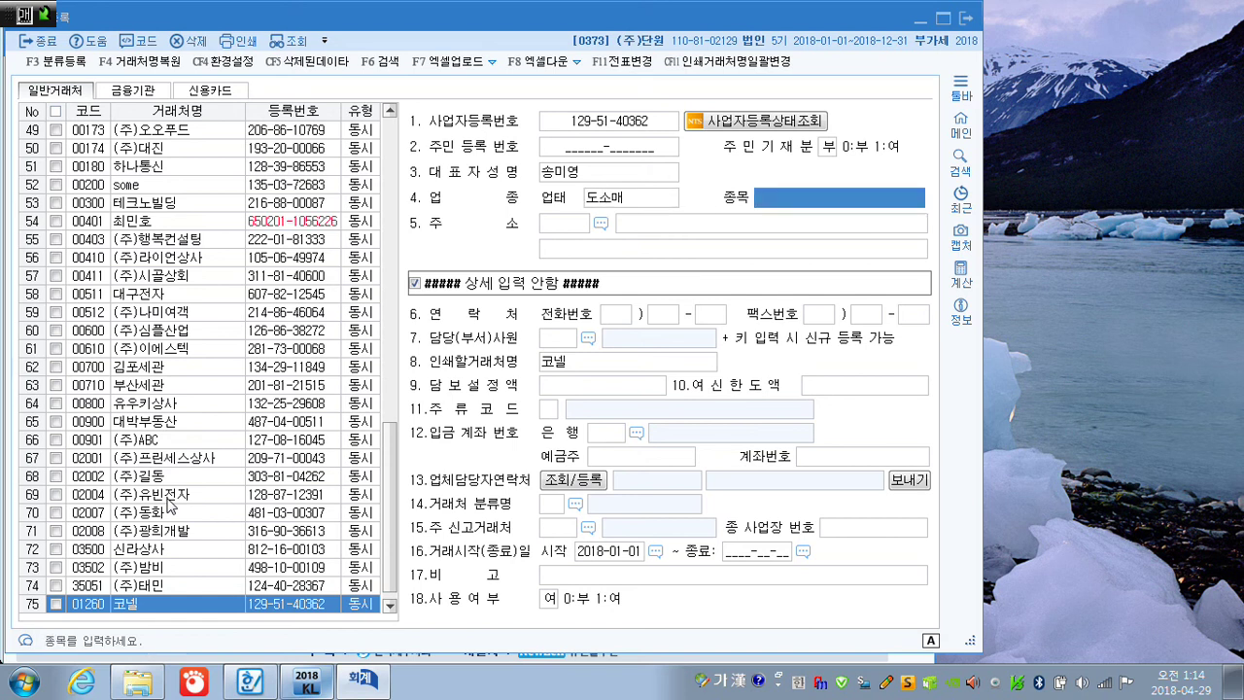
text(횟장품)
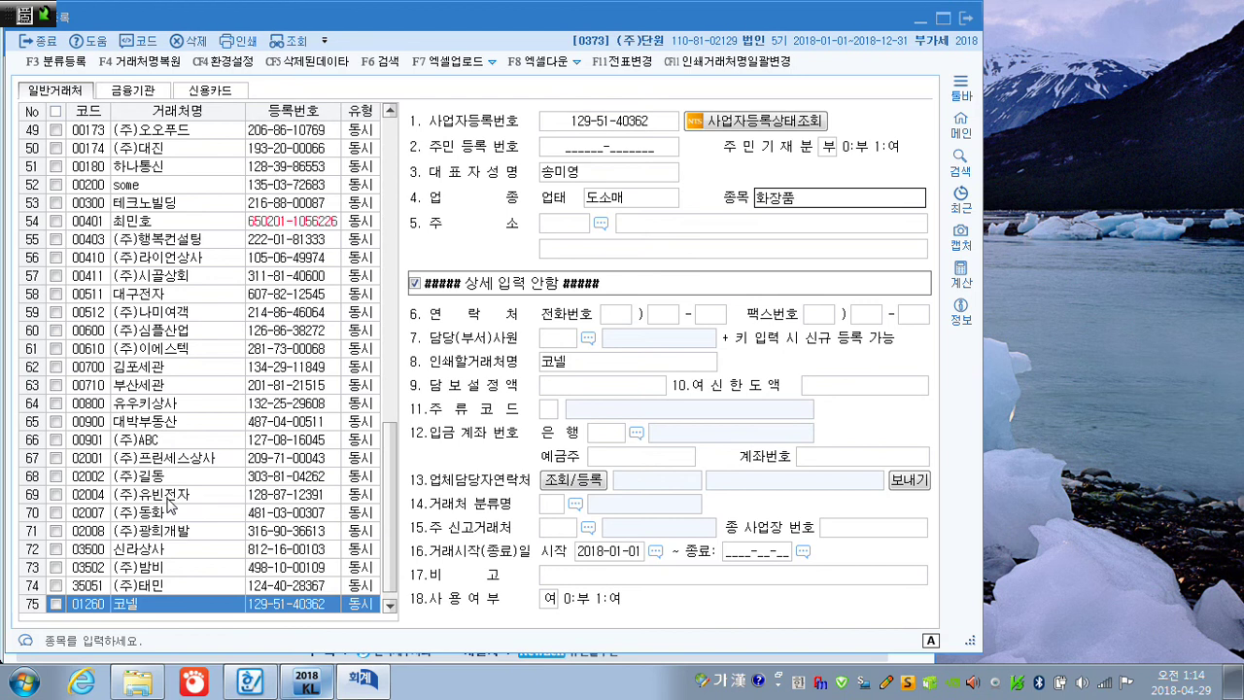
key(Return)
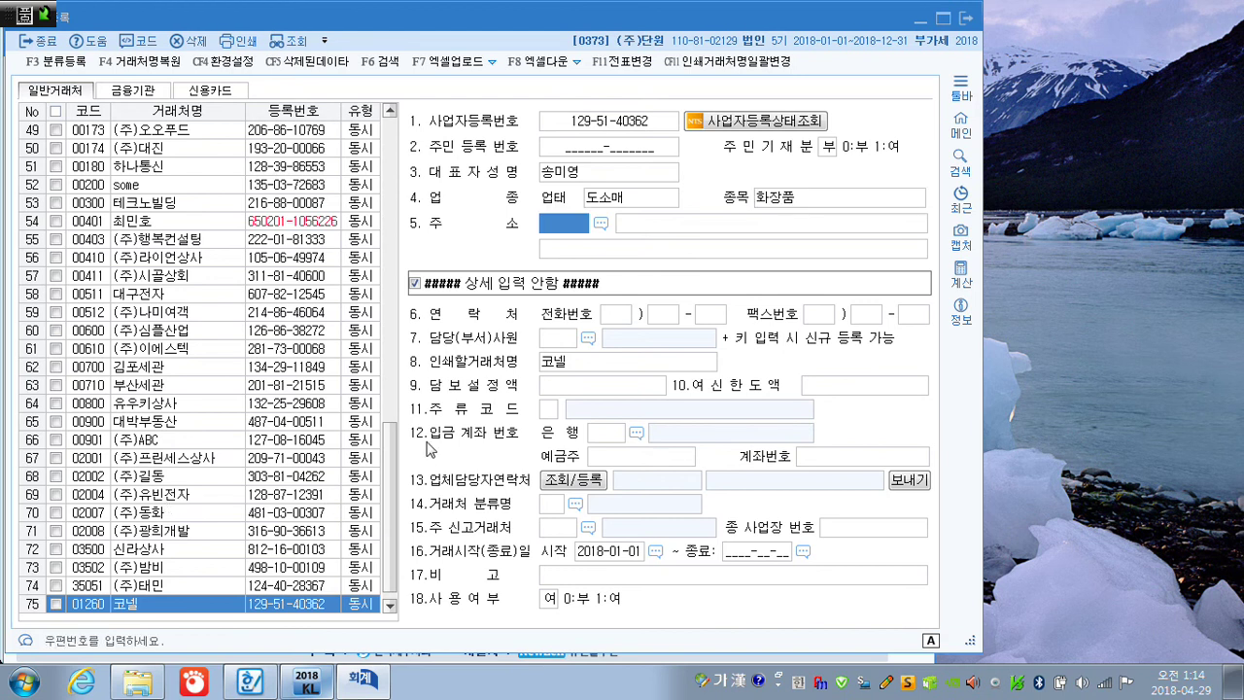
Look up the partner's road-name address in 경기도, fill it into the 코넬 record, and close 거래처등록
click(600, 224)
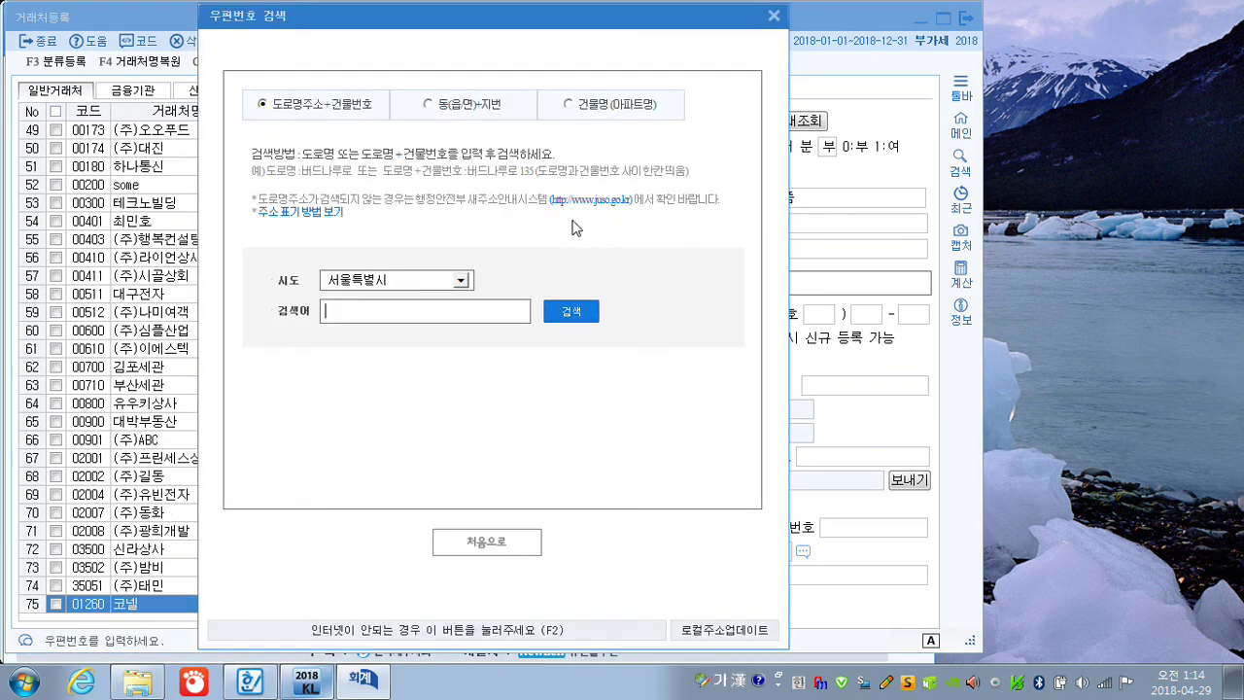
click(468, 281)
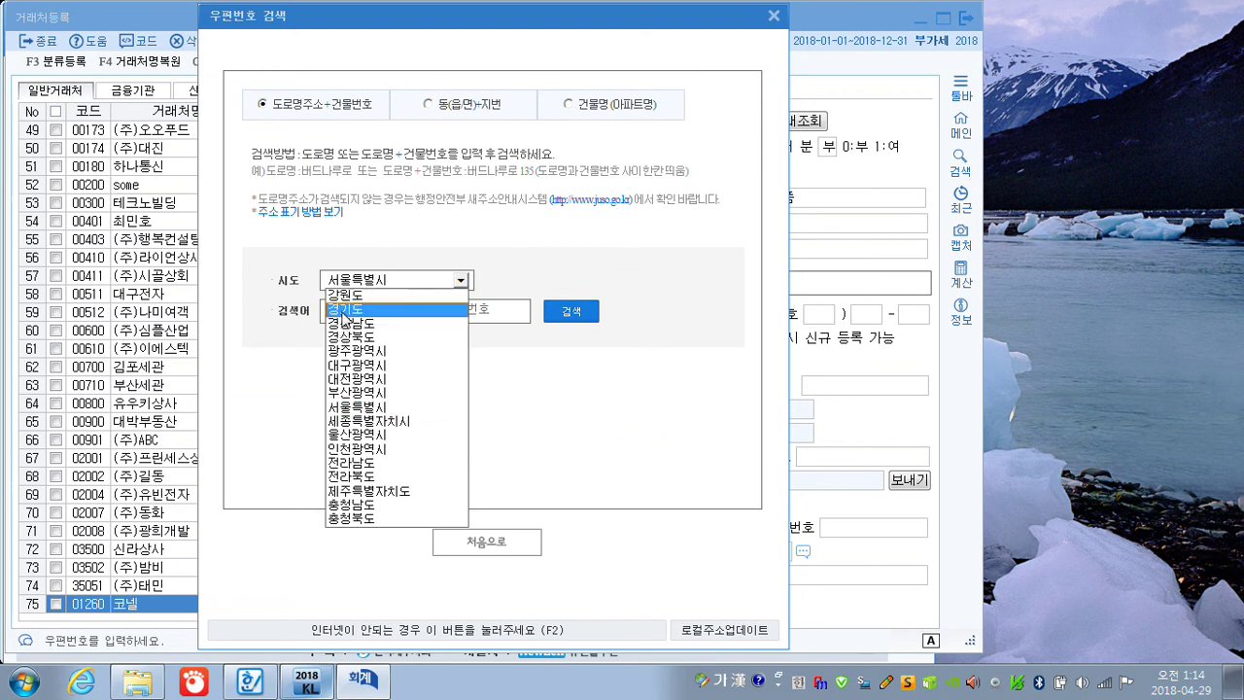
click(387, 317)
click(440, 316)
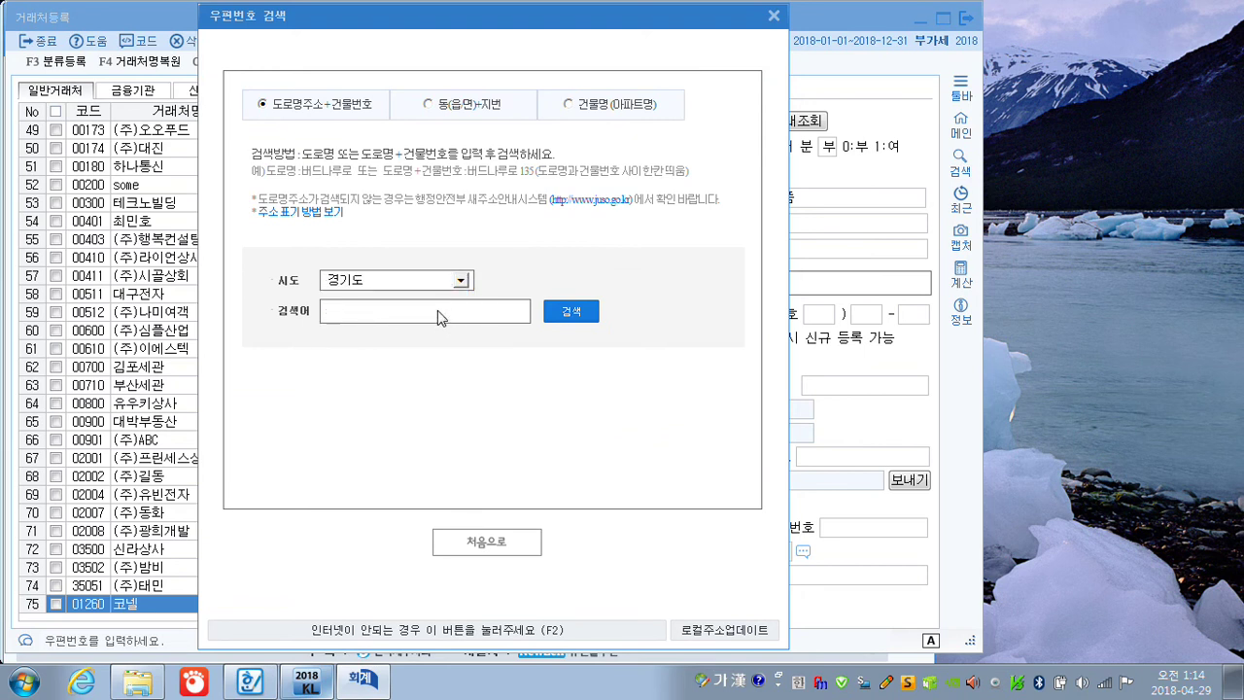
text(산성로 167)
key(Return)
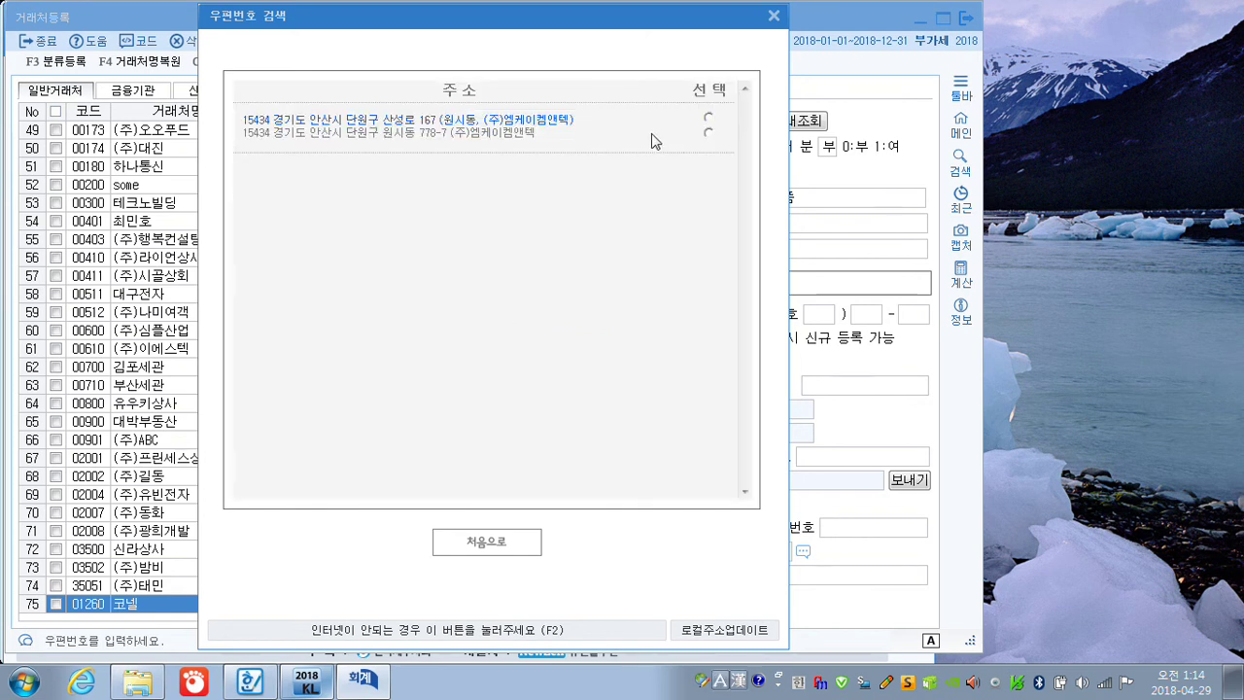
click(708, 118)
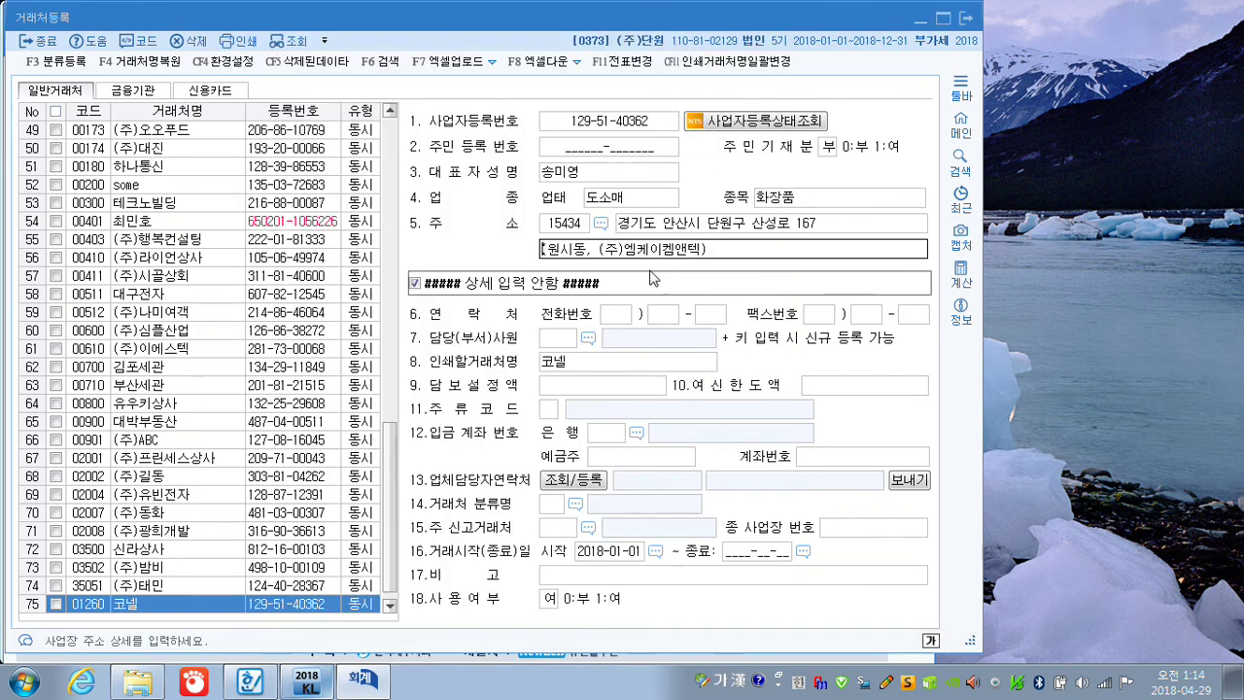
click(967, 20)
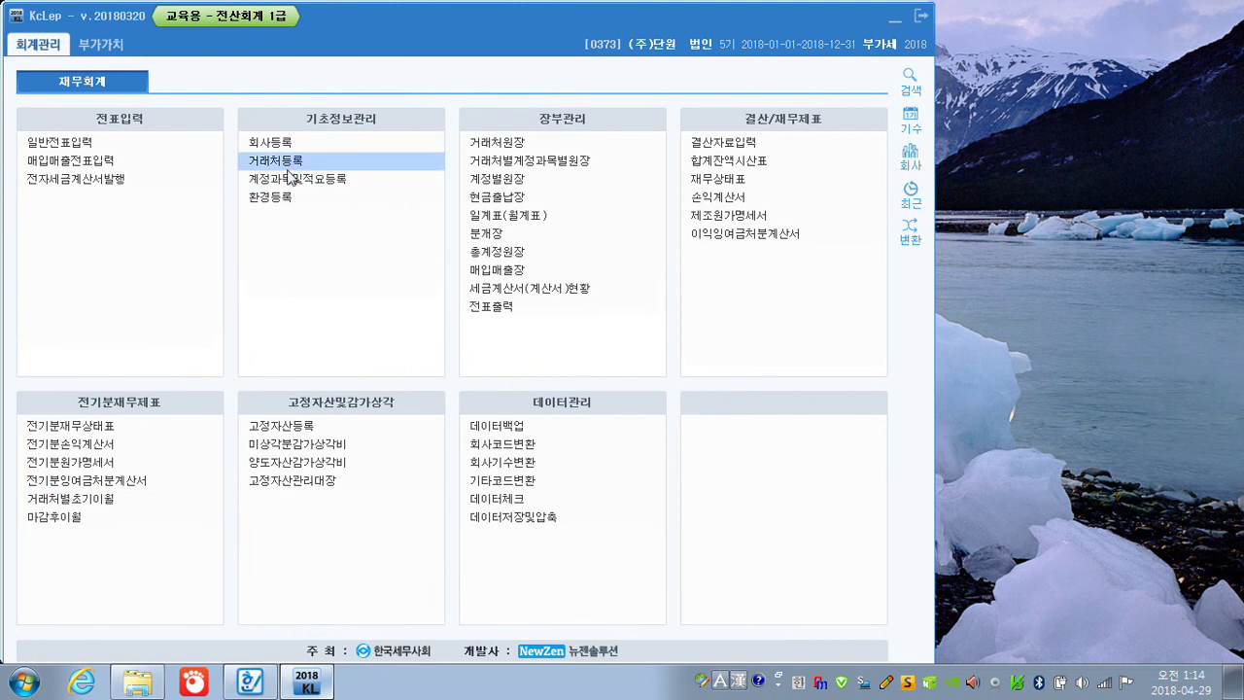
In 거래처별초기이월, add (주)다원상사 with an opening balance of 30,000,000 under 외상매출금
click(69, 503)
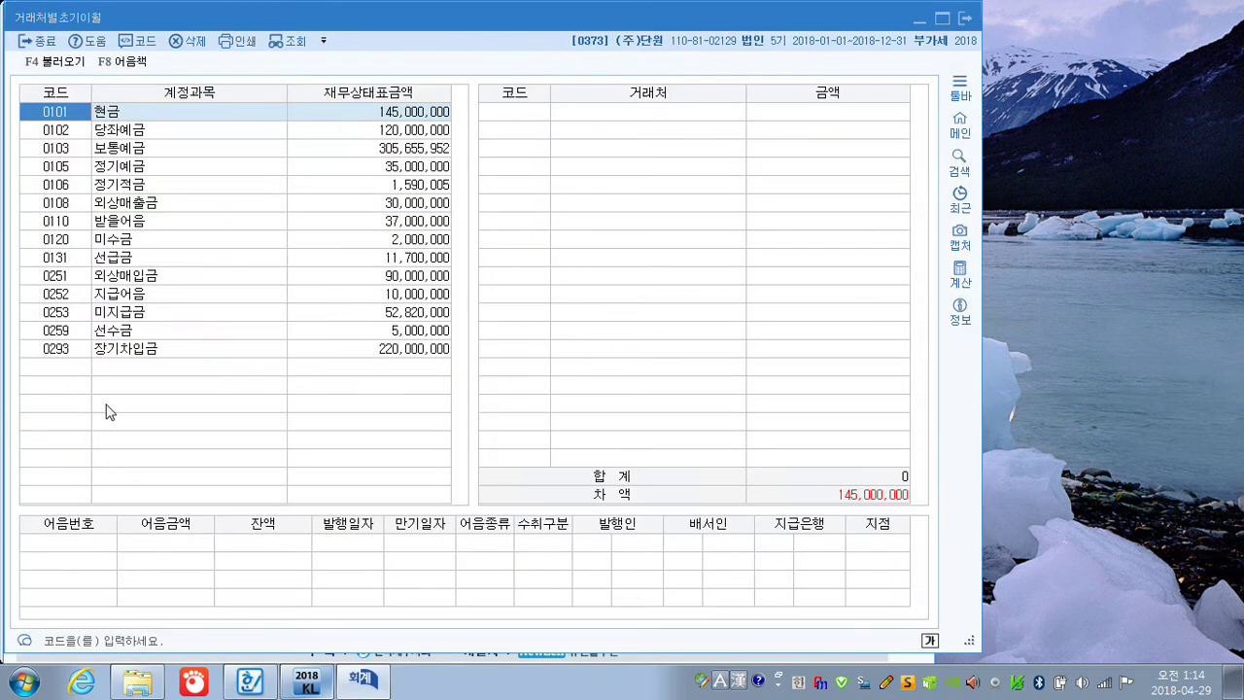
click(125, 204)
click(512, 113)
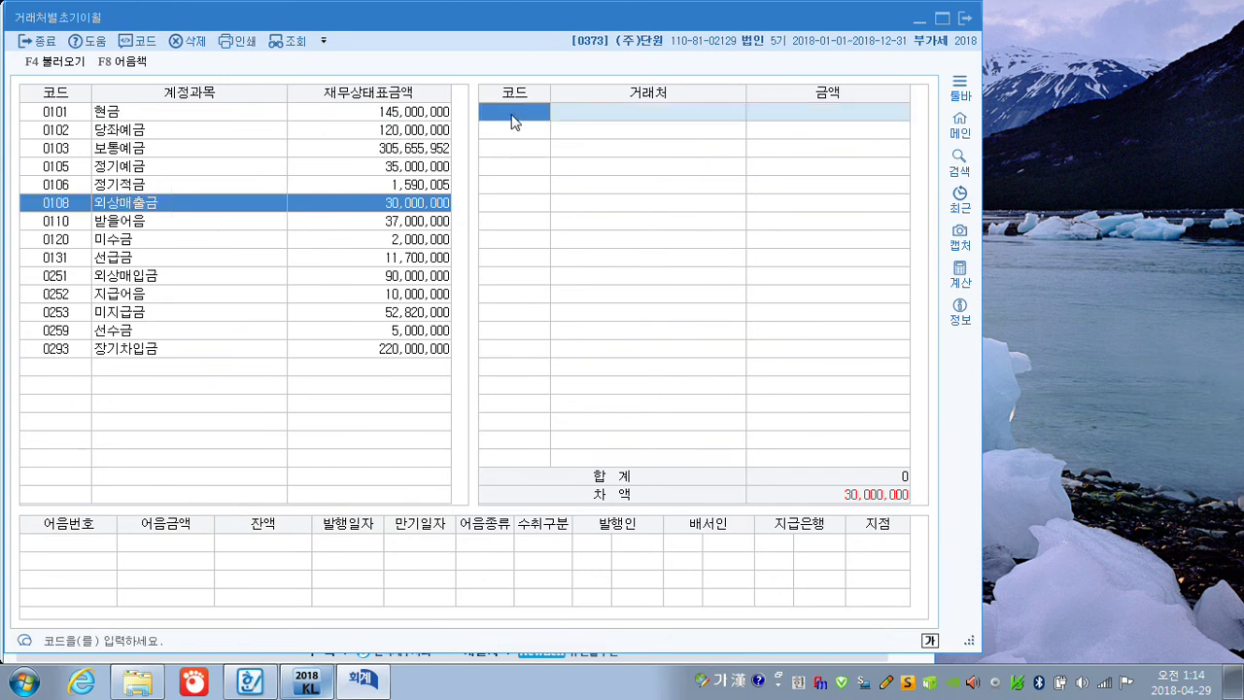
key(F2)
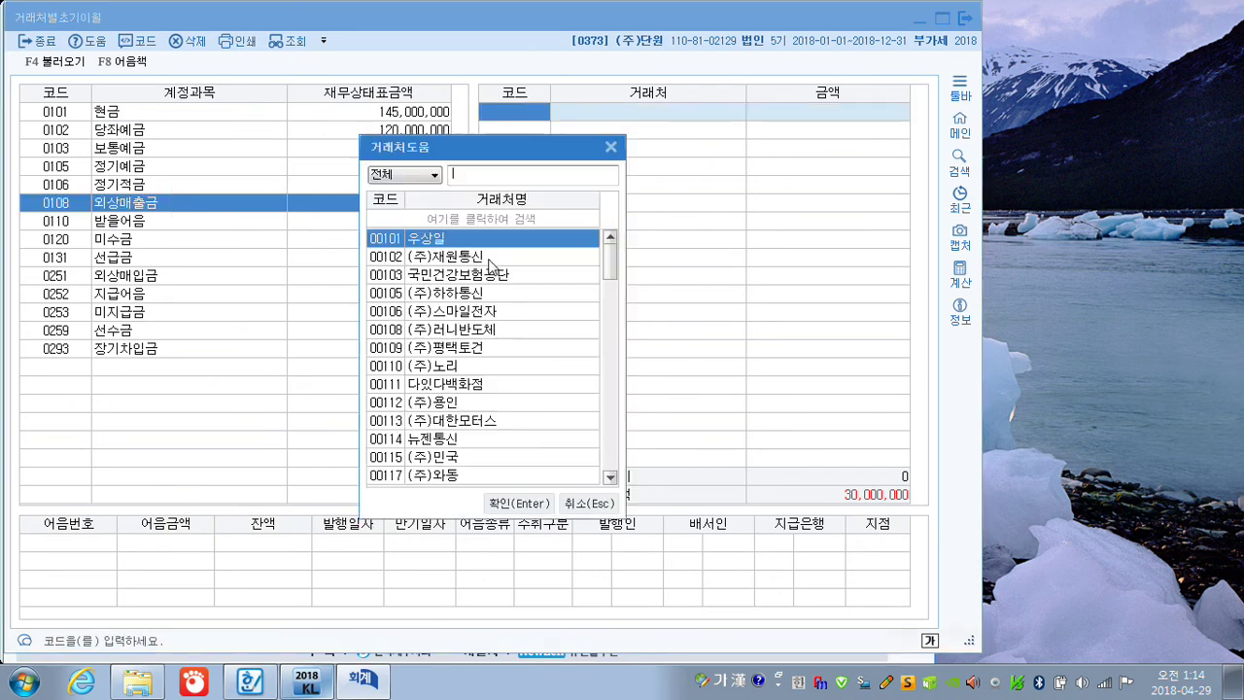
text(다원)
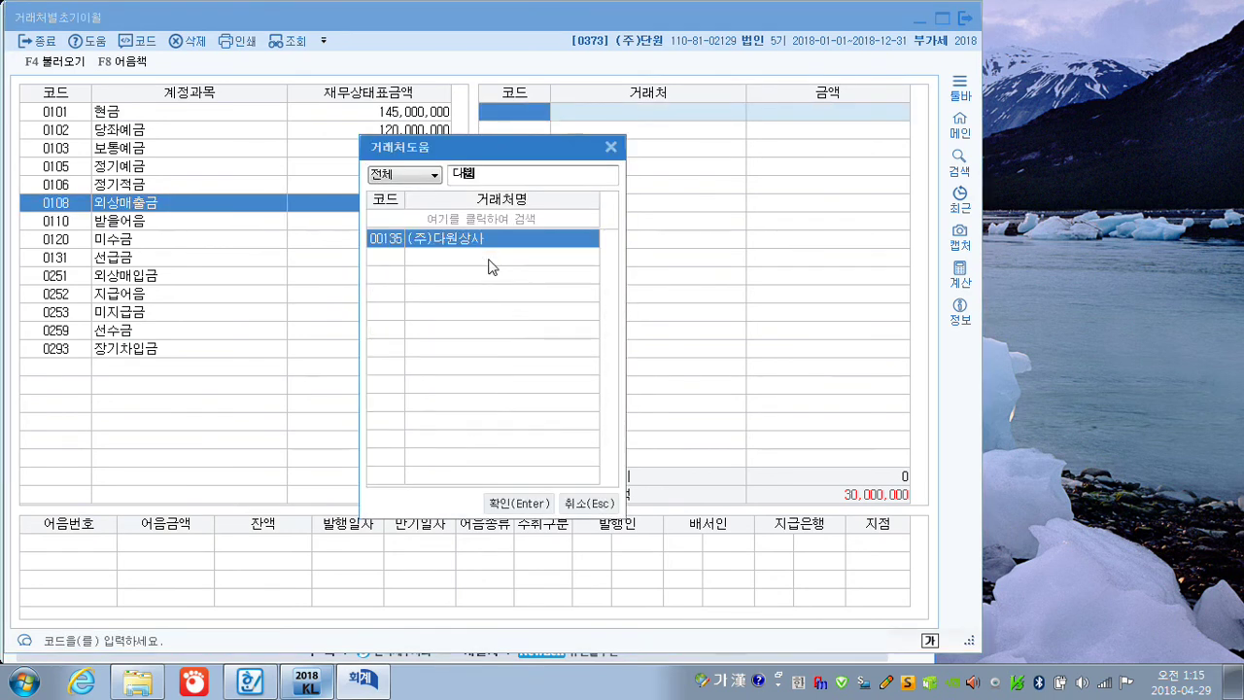
key(Return)
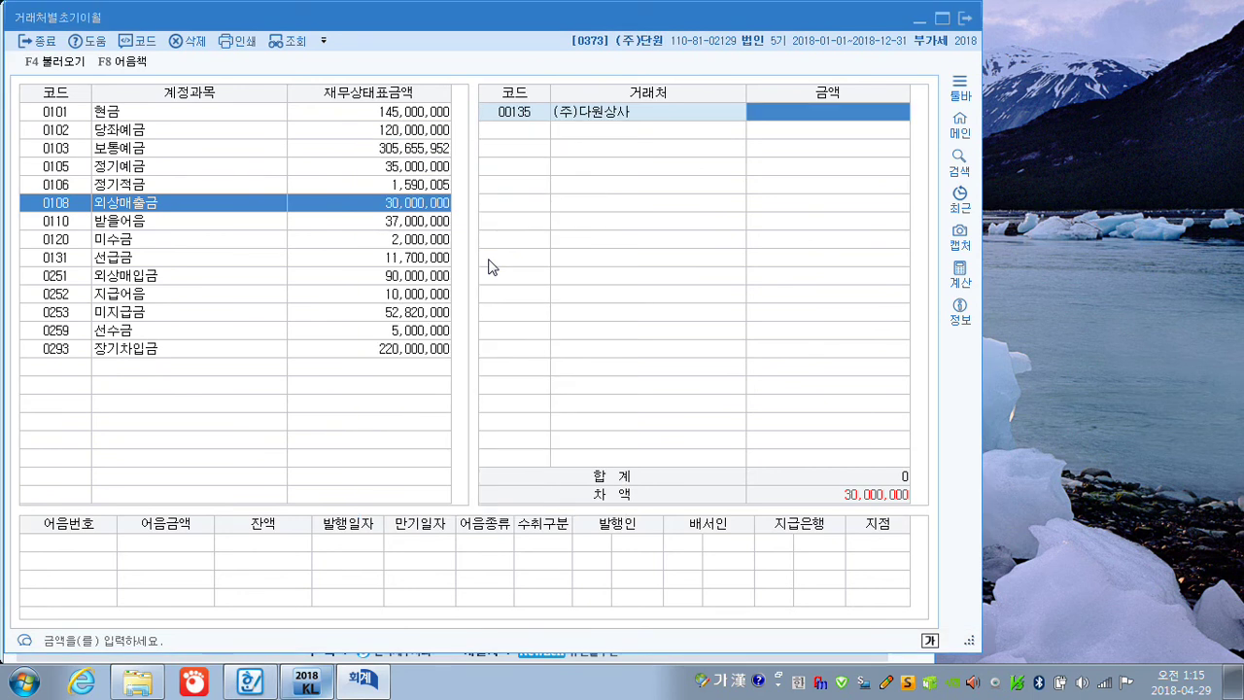
text(30000000)
key(Return)
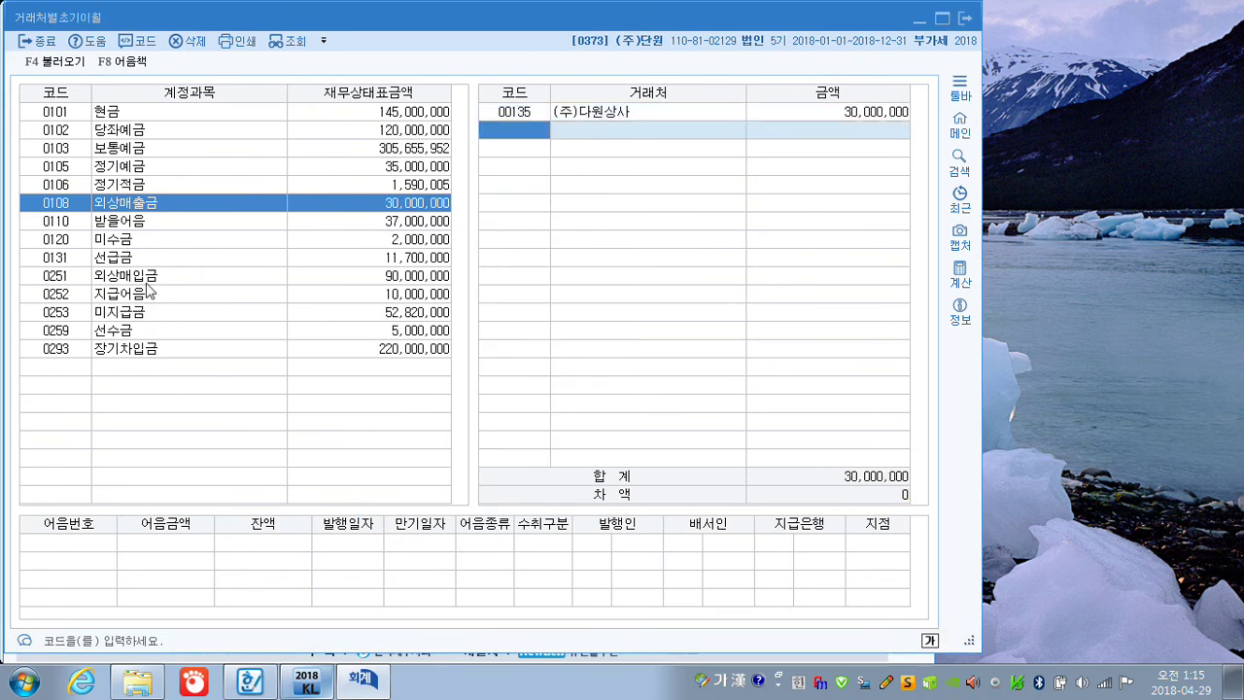
Under 지급어음, add (주)글로벌 with an opening balance of 10,000,000
click(148, 291)
click(506, 115)
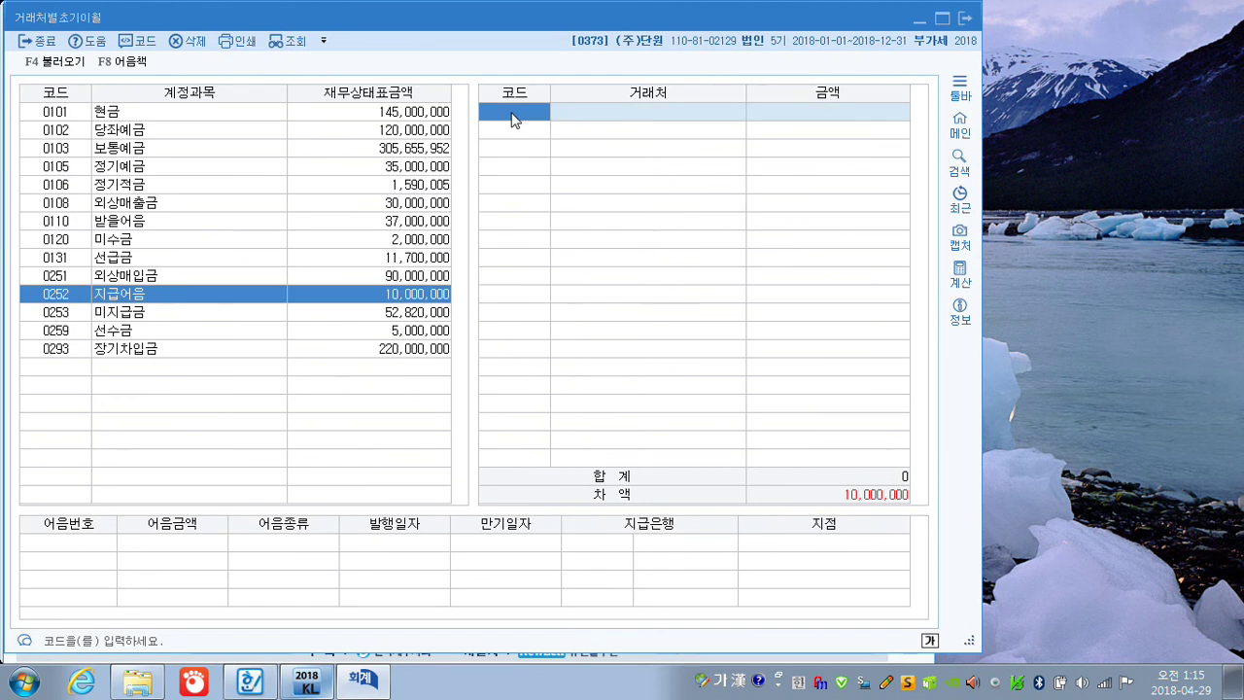
key(F2)
text(글로)
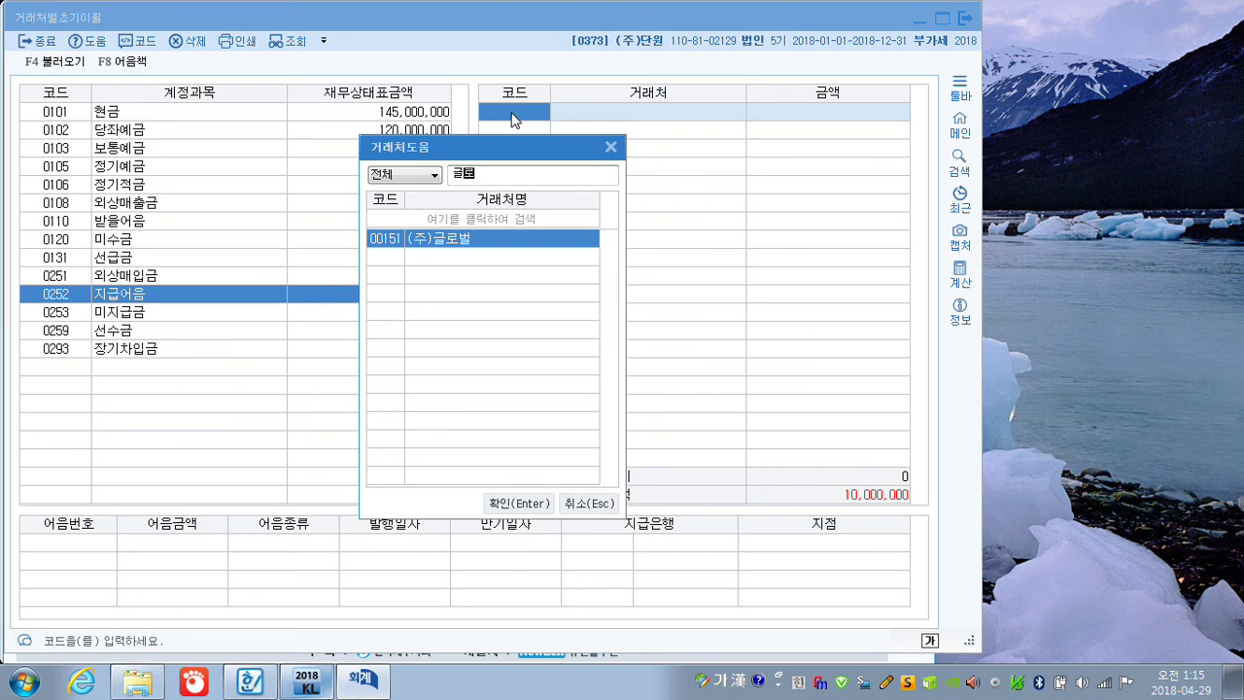
key(Return)
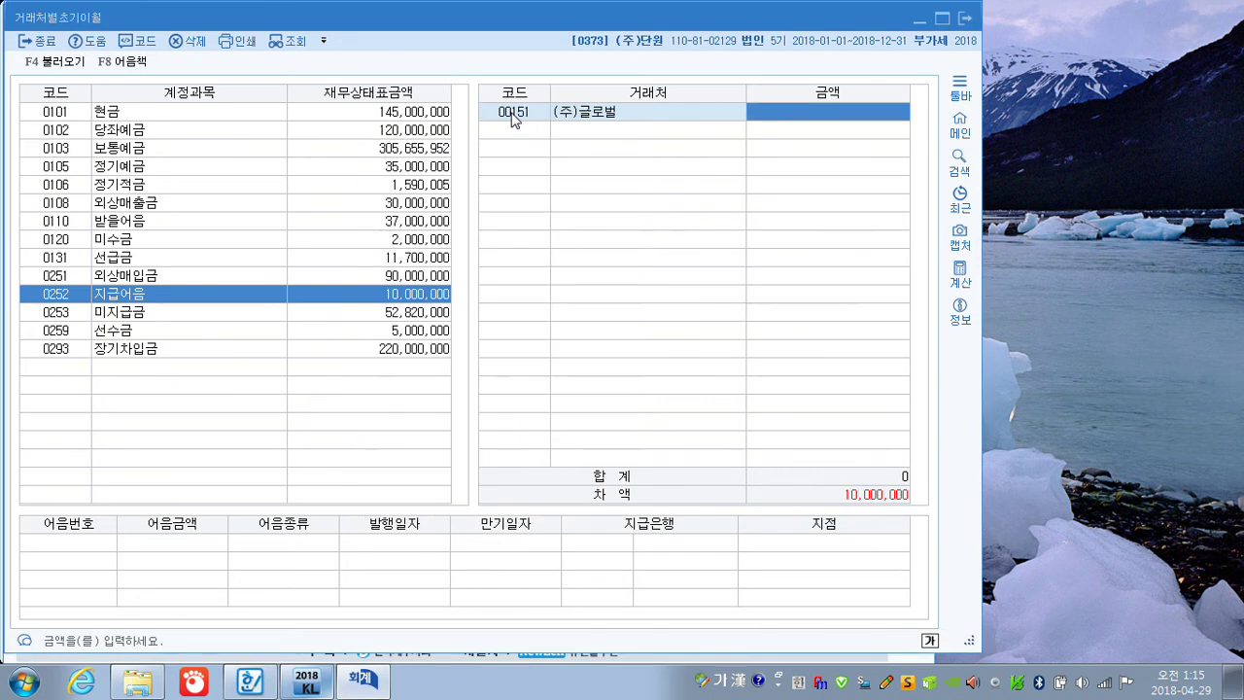
text(10000000)
key(Return)
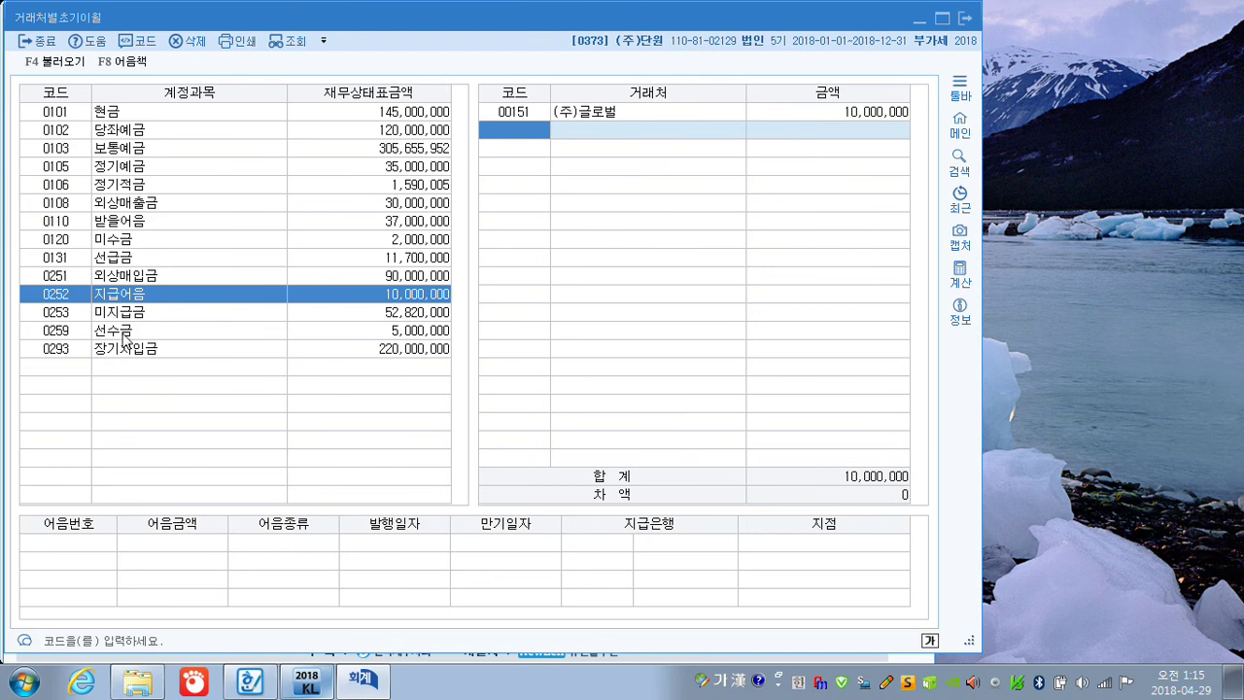
Under 선수금, add (주)에필로그 with an opening balance of 5,000,000, and close 거래처별초기이월
click(123, 333)
click(511, 114)
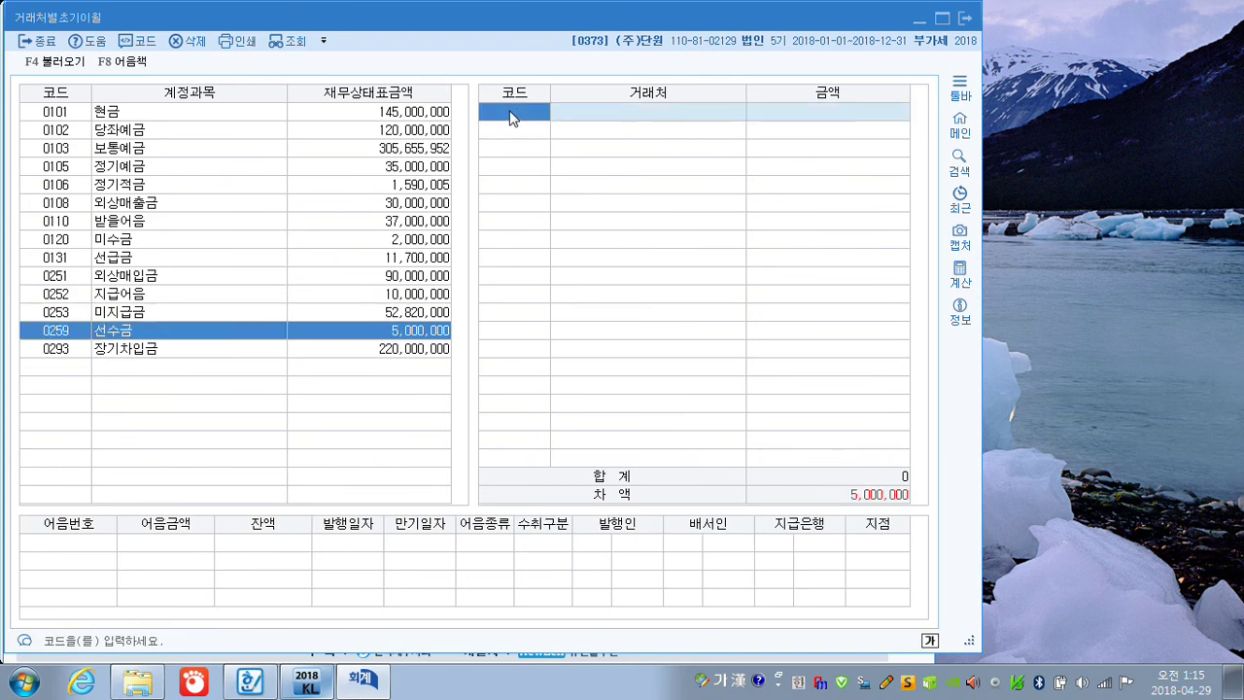
text(에)
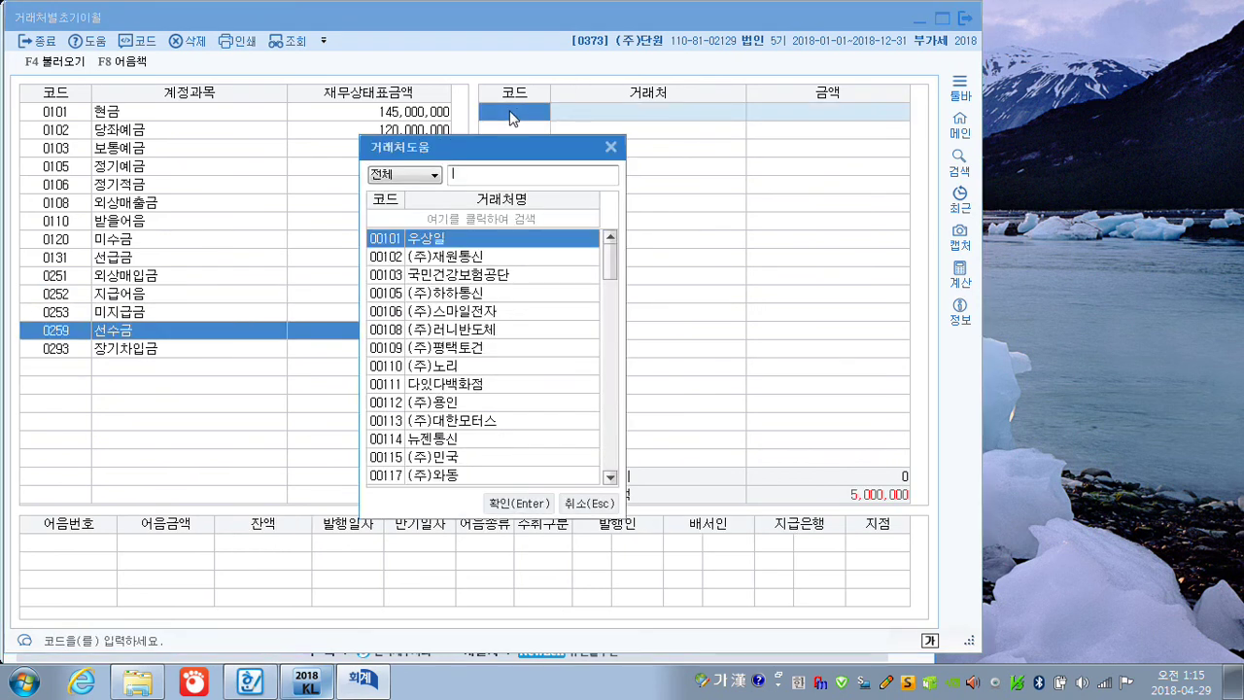
text(필)
key(Return)
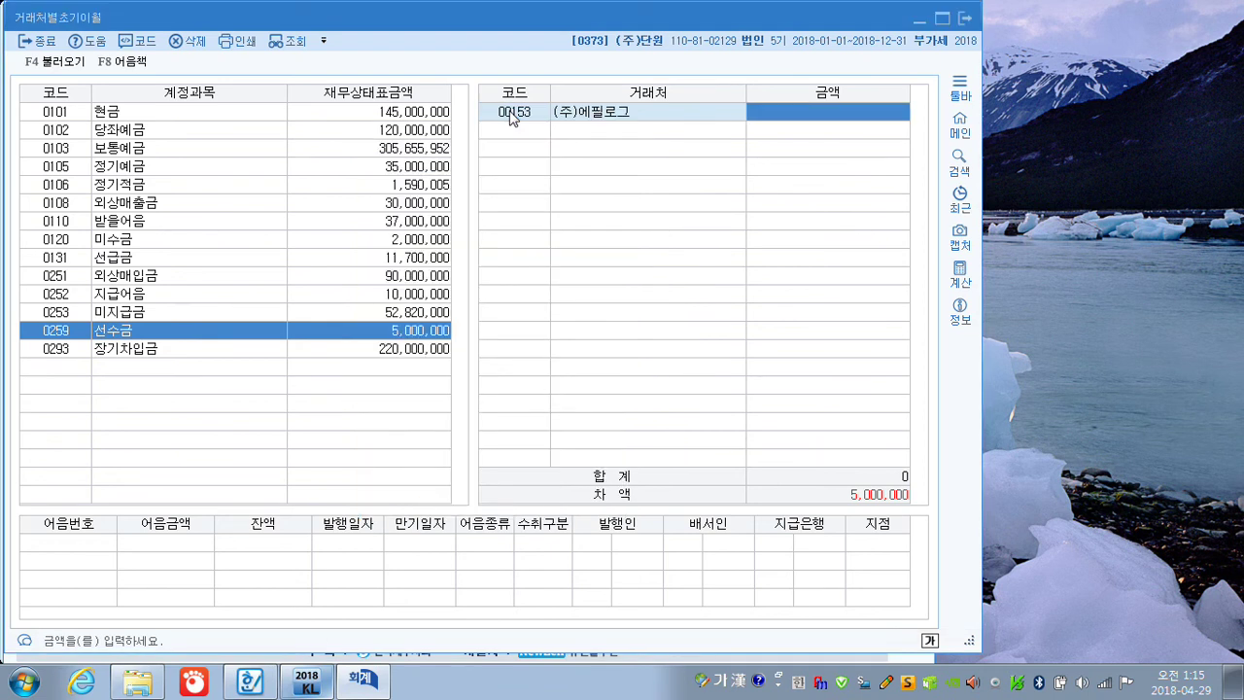
text(5000000)
key(Return)
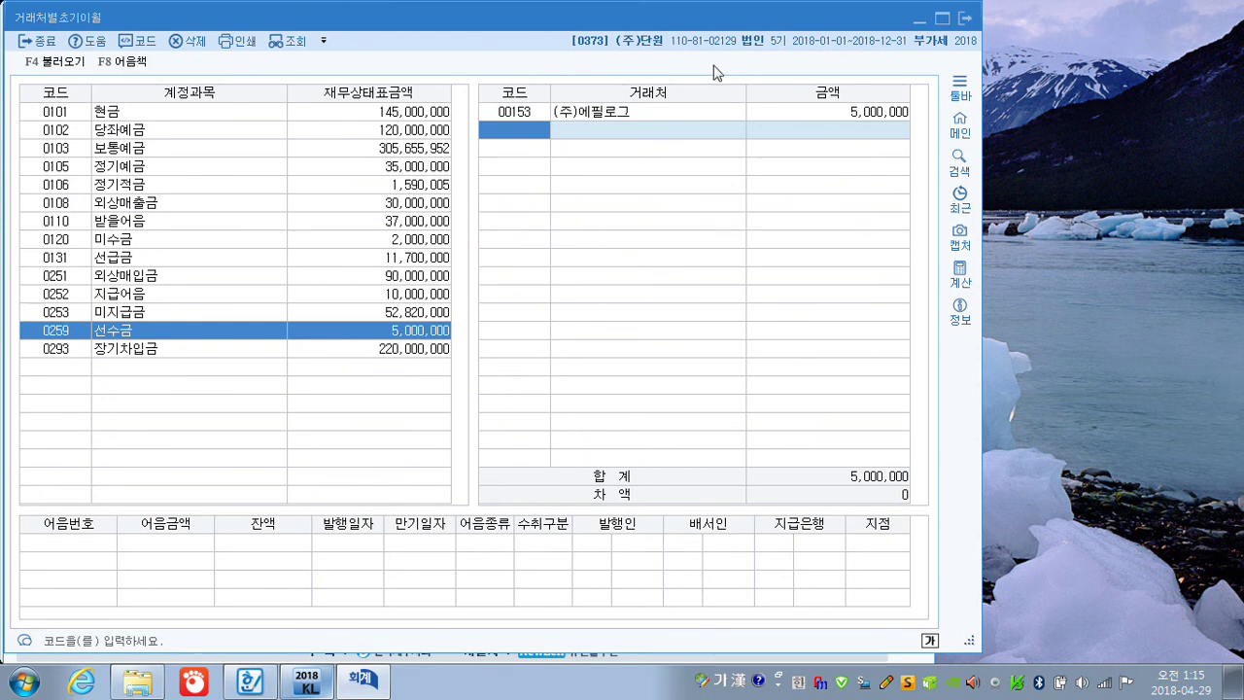
click(966, 18)
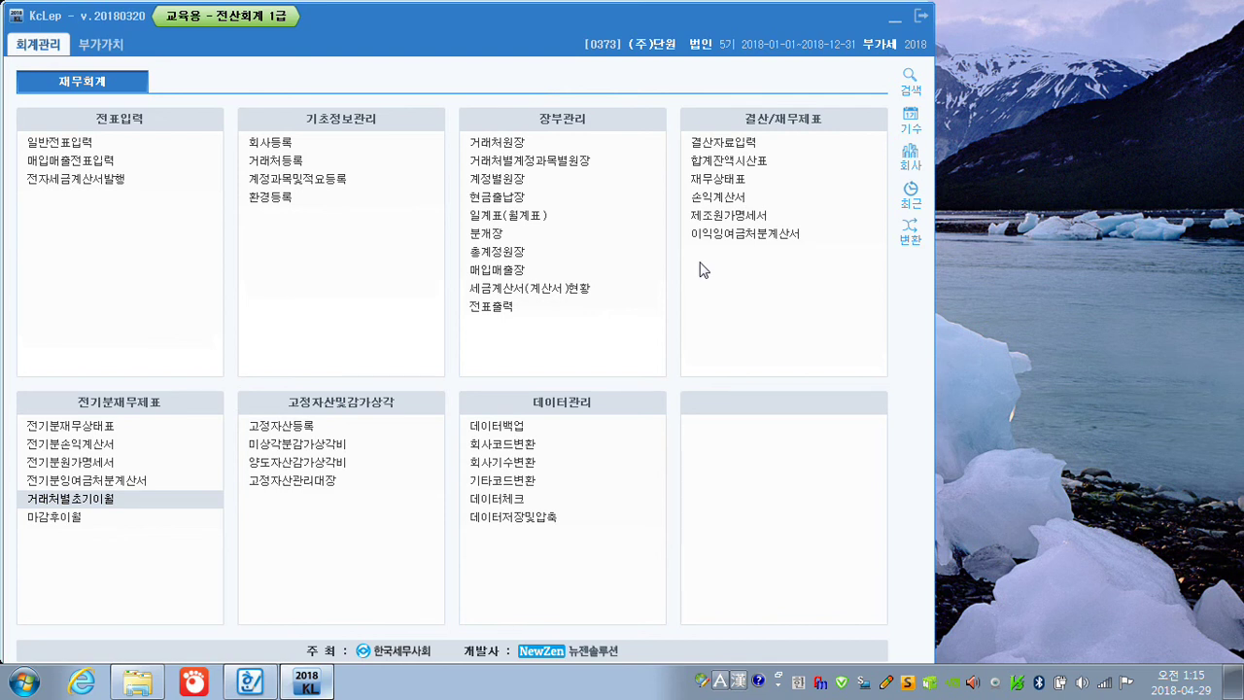
In 전기분손익계산서, set the amount of 상여금 to 3,400,000 and close the statement
click(102, 448)
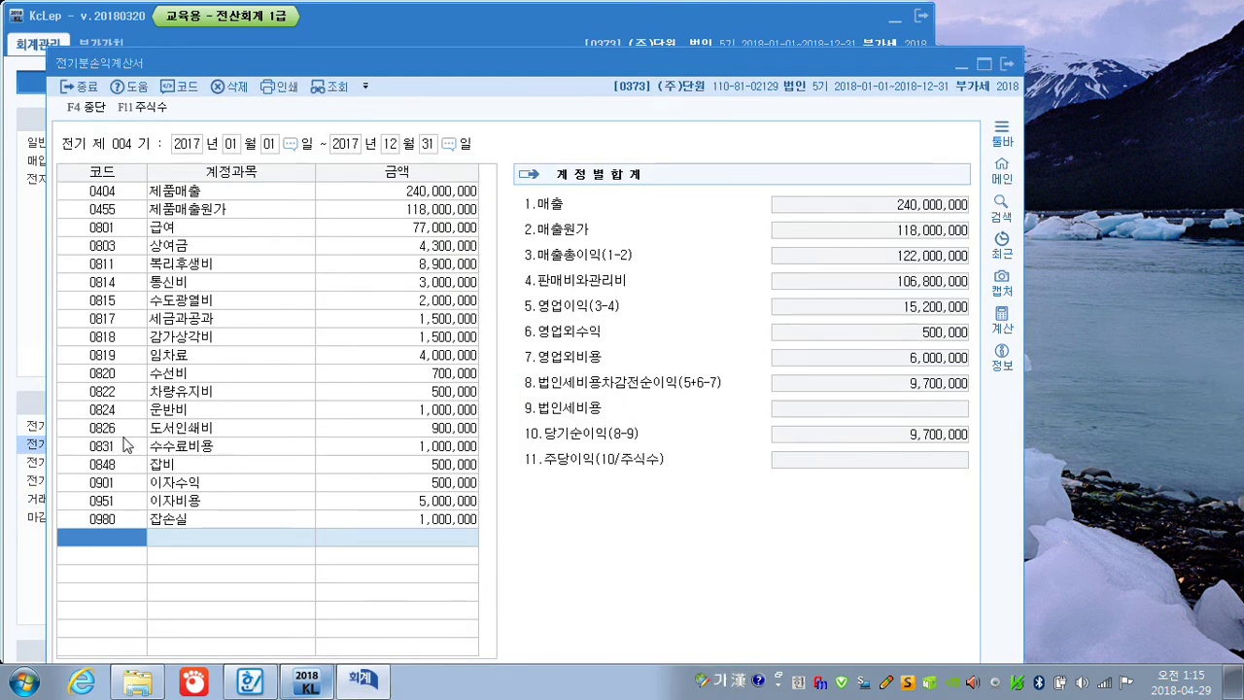
click(206, 248)
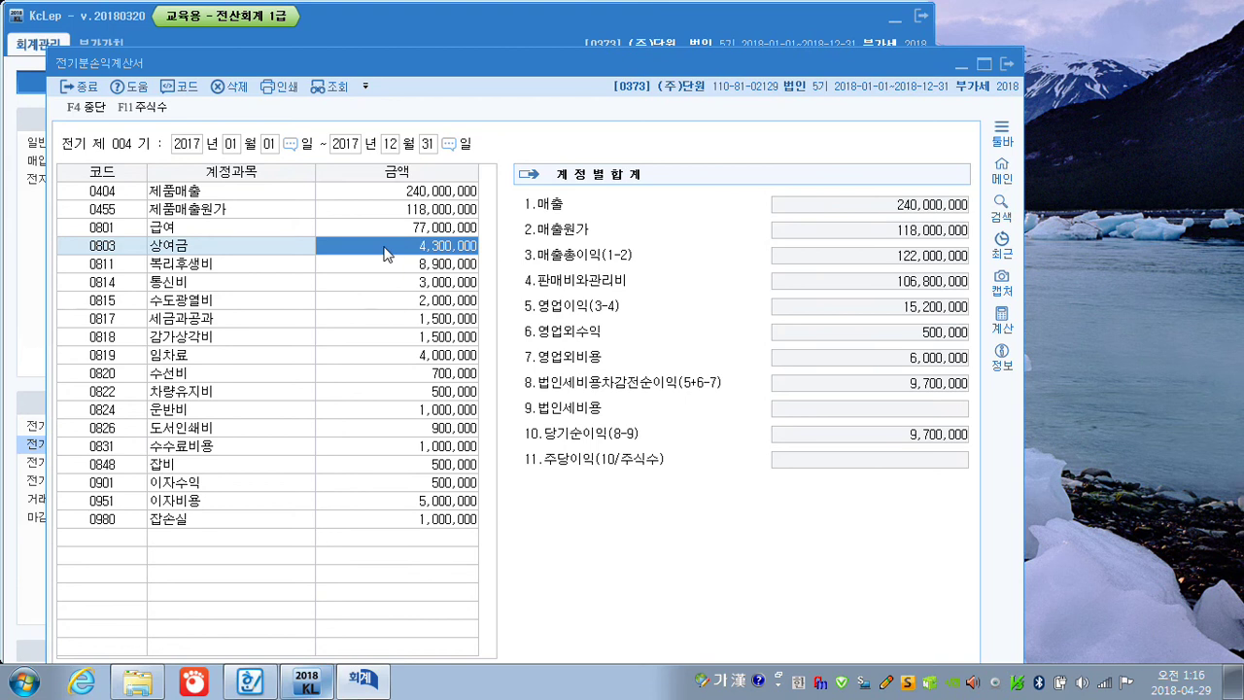
text(3400000)
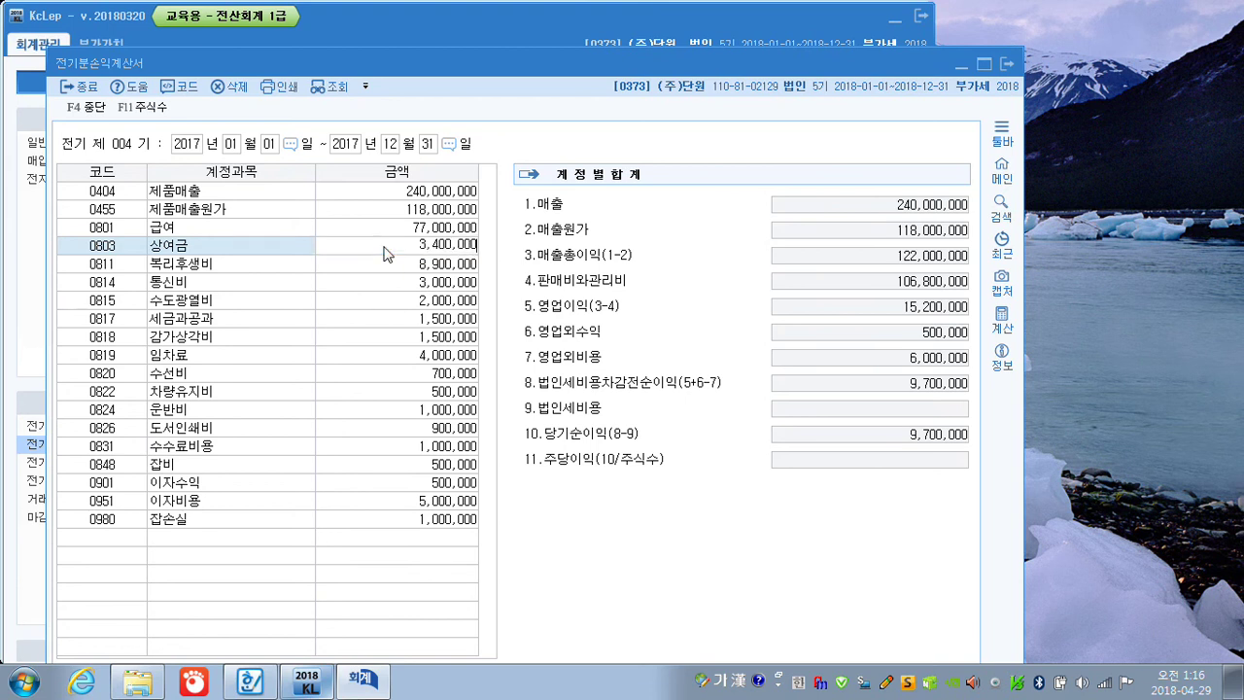
key(Return)
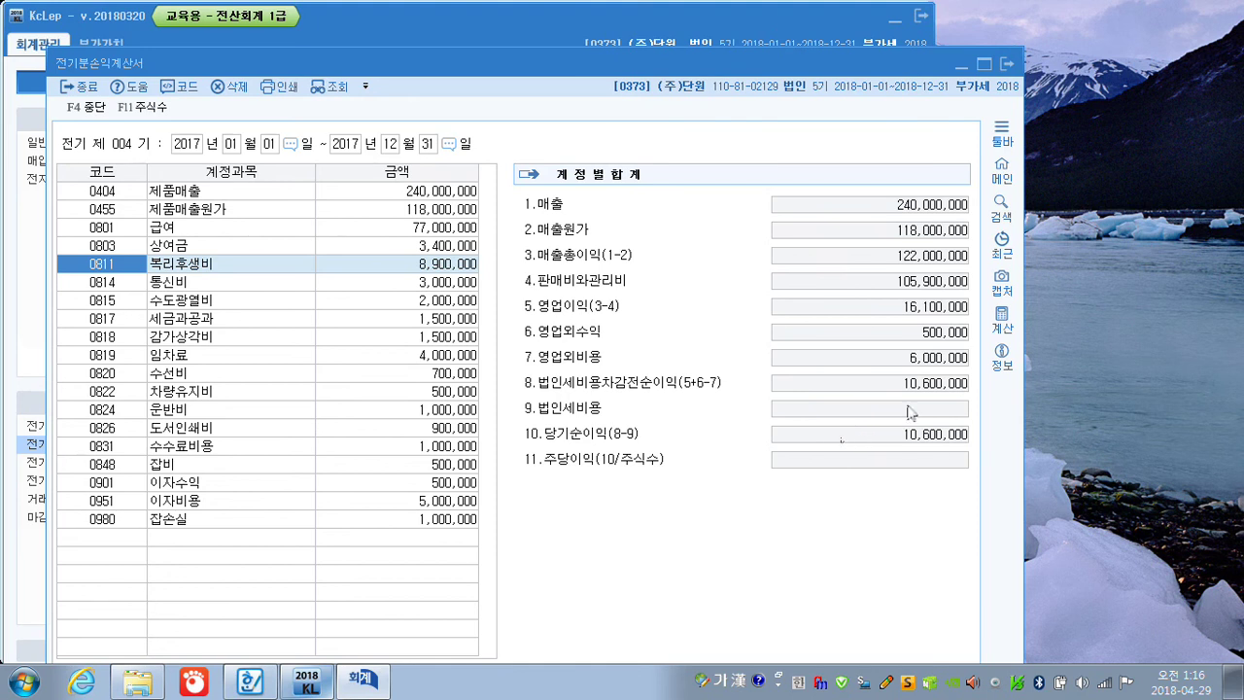
click(1007, 65)
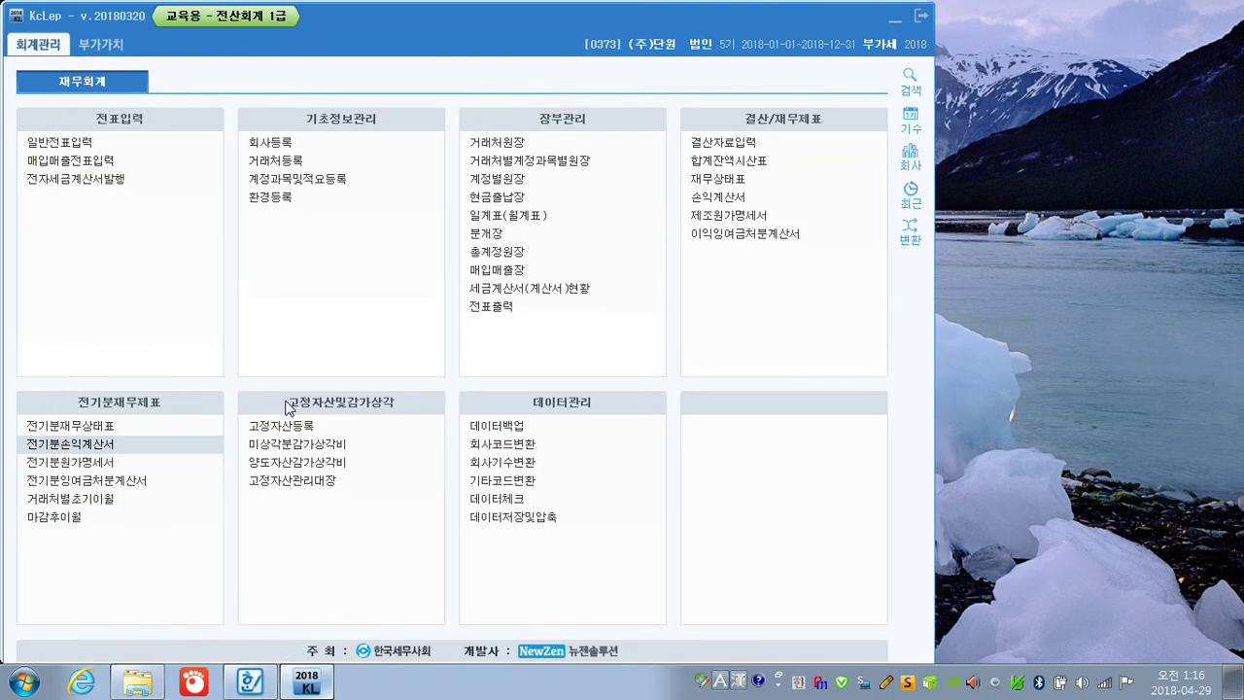
In 전기분잉여금처분계산서, set 당기순이익 to 10,600,000 and close the statement
click(103, 485)
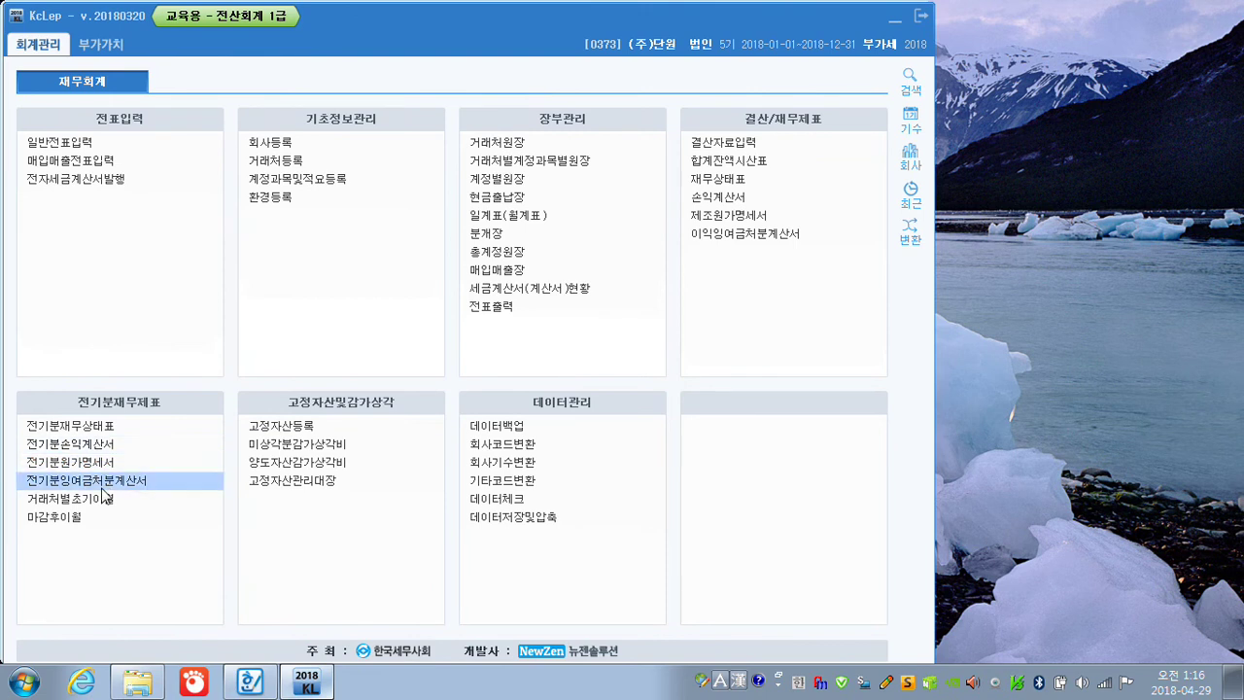
click(628, 321)
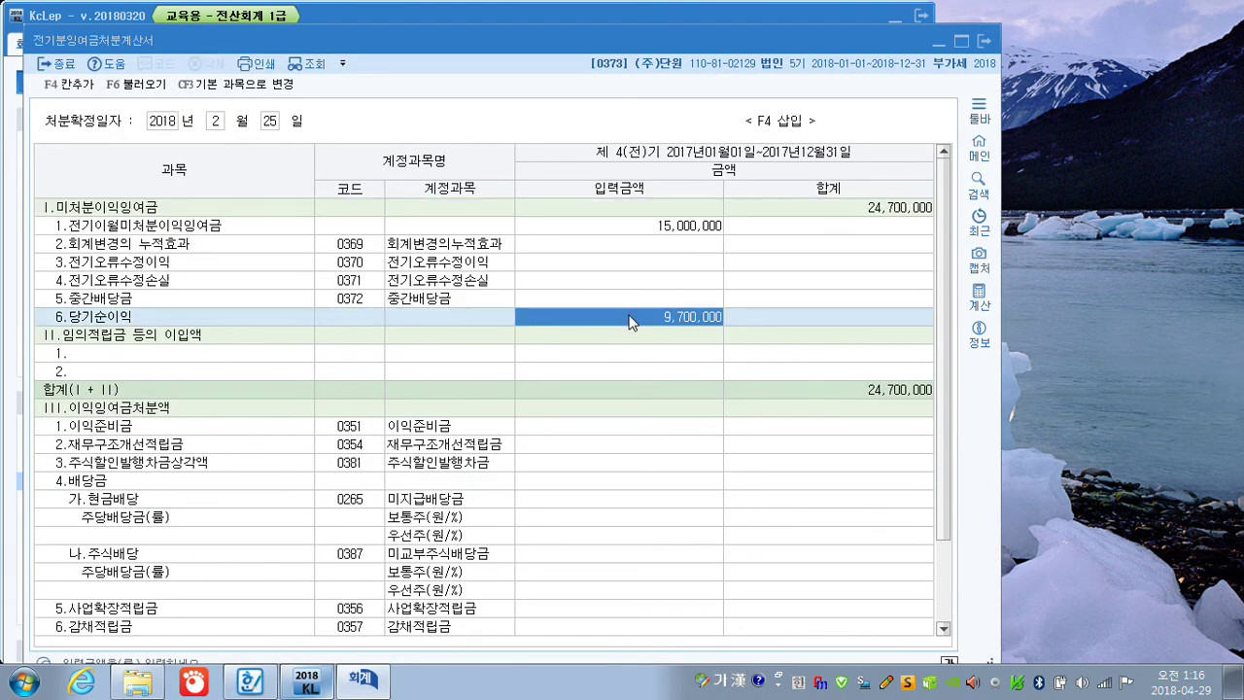
text(10600000)
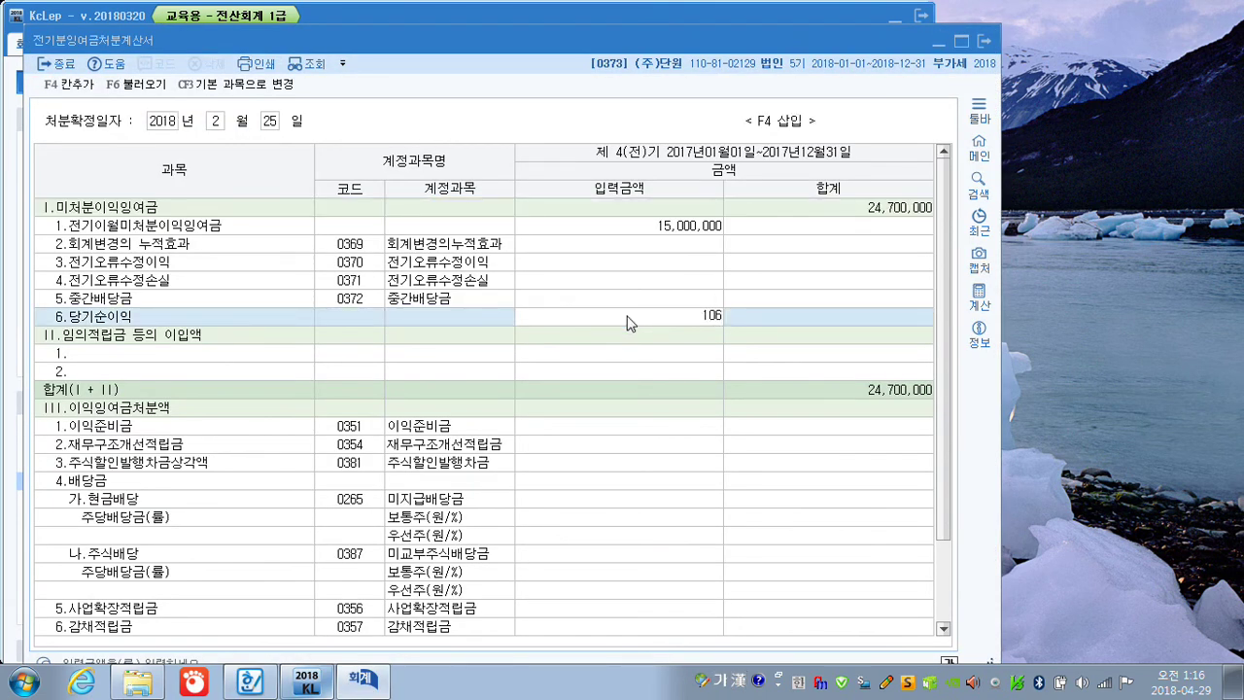
key(Return)
key(Return)
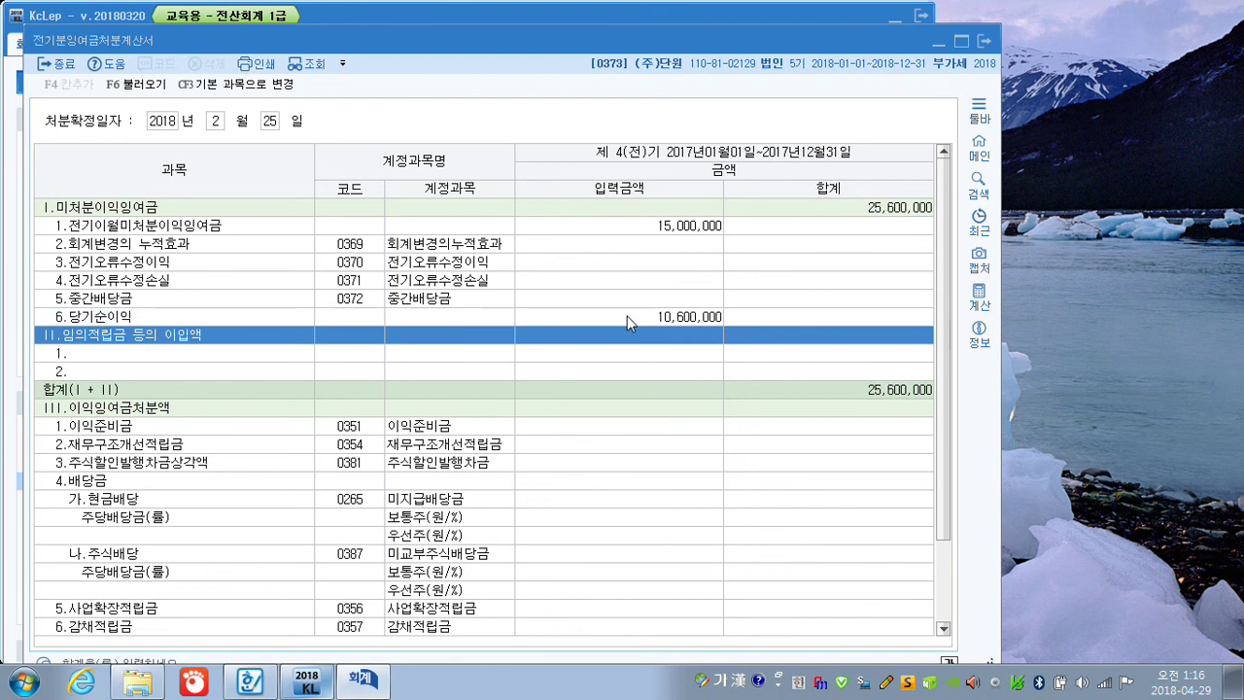
click(637, 206)
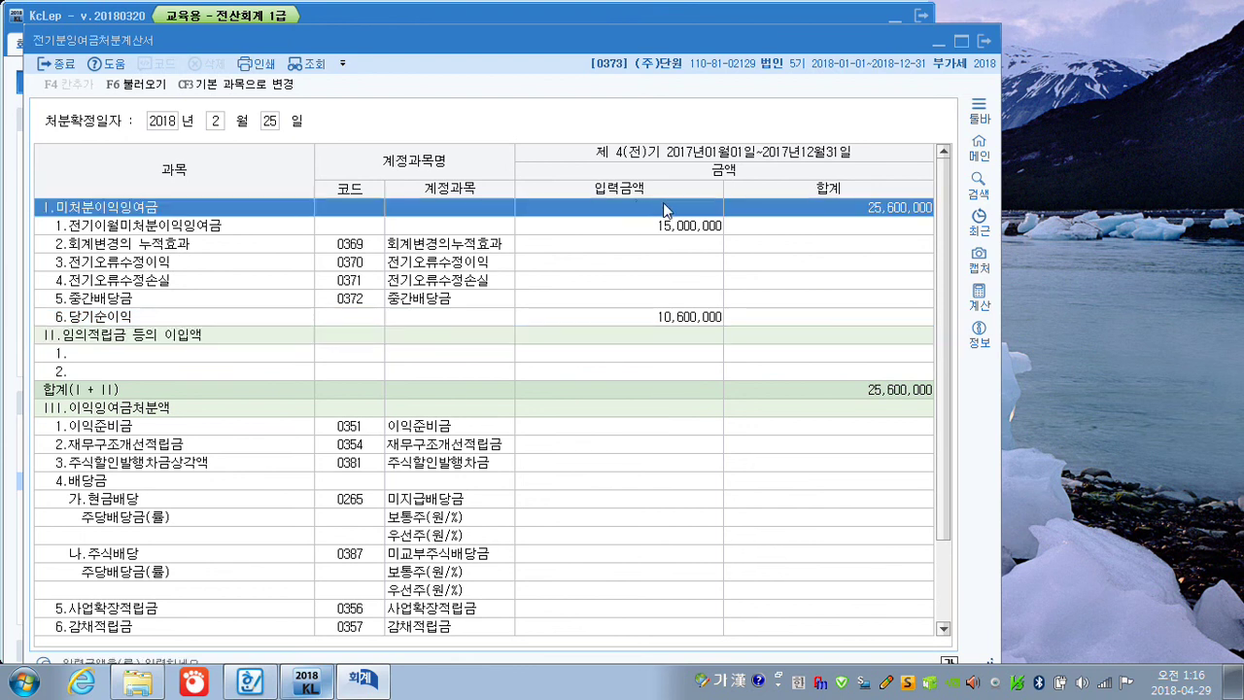
click(983, 42)
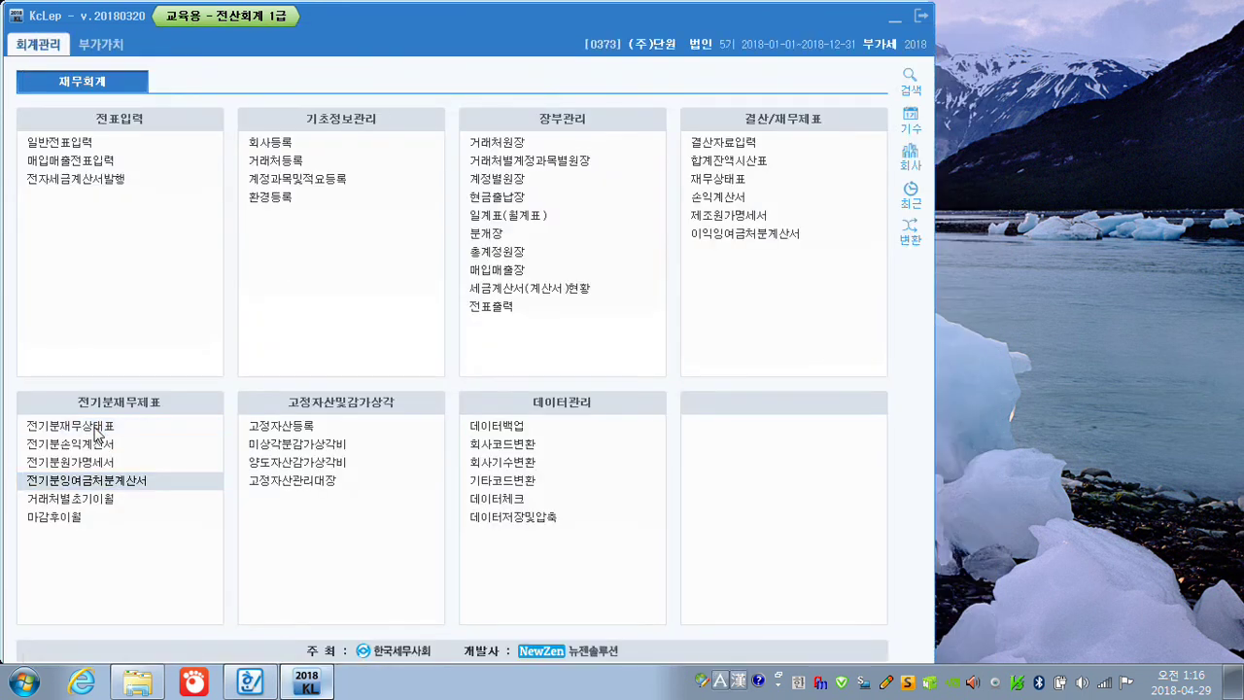
In 전기분재무상태표, set 이월이익잉여금 to 25,600,000 and close the statement
click(88, 426)
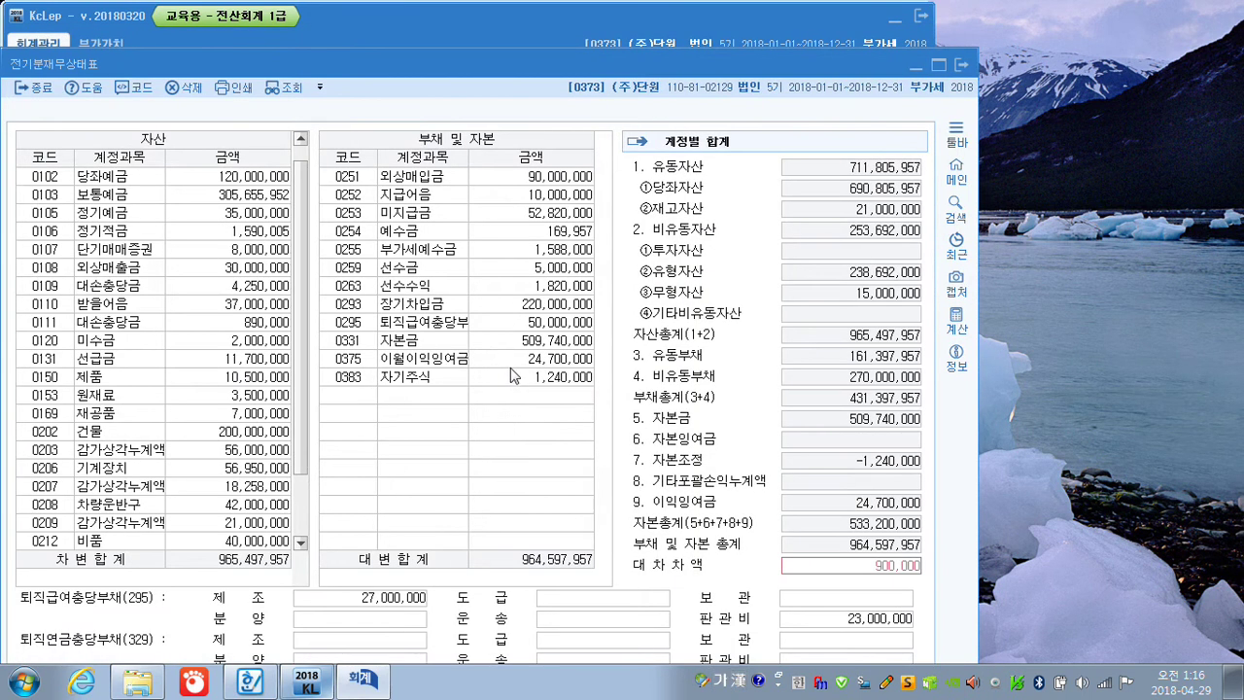
click(515, 363)
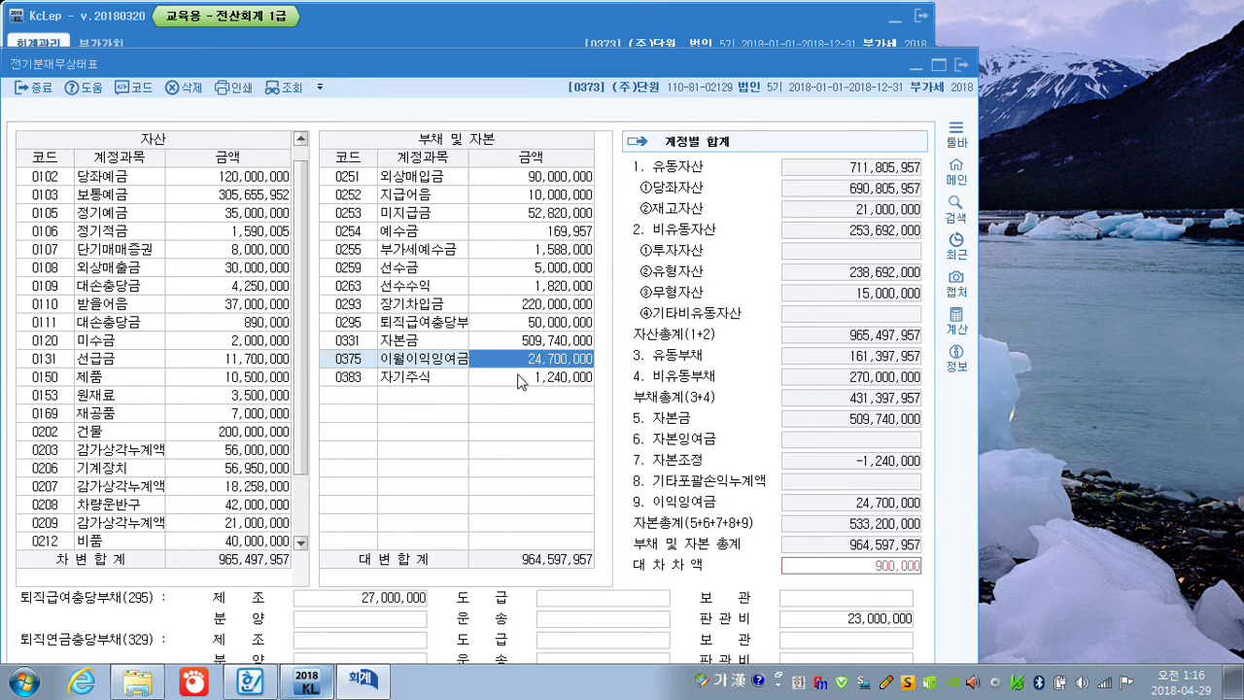
text(25600000)
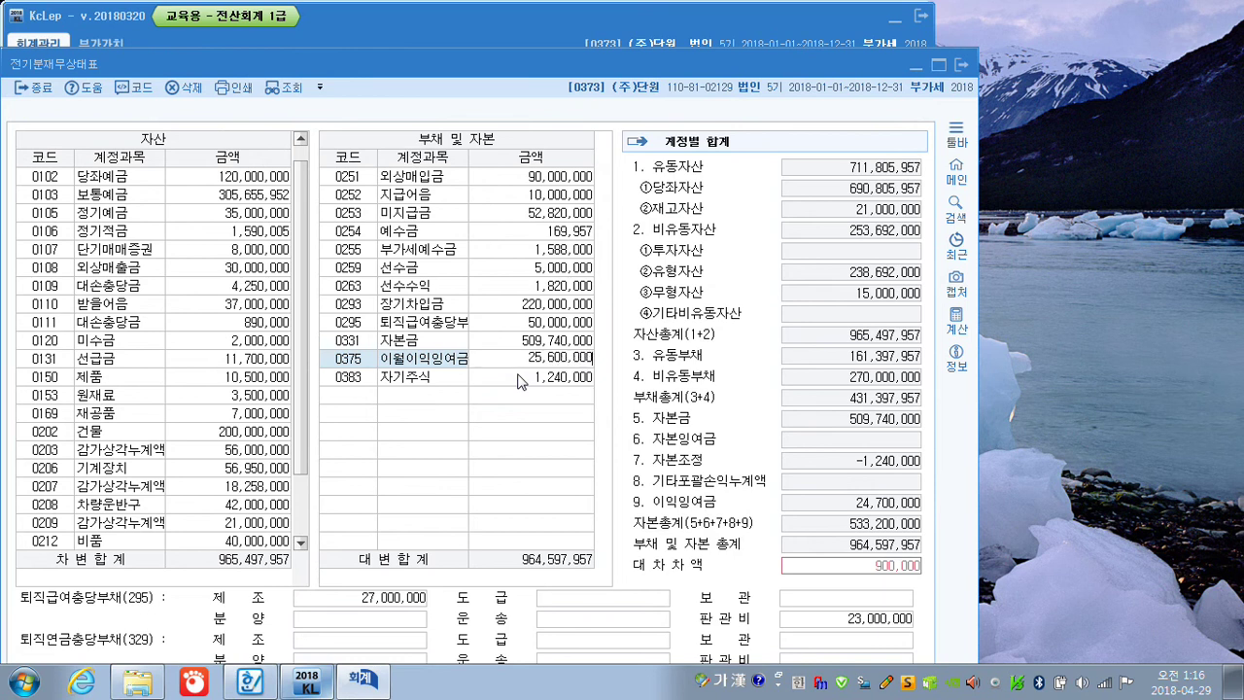
key(Return)
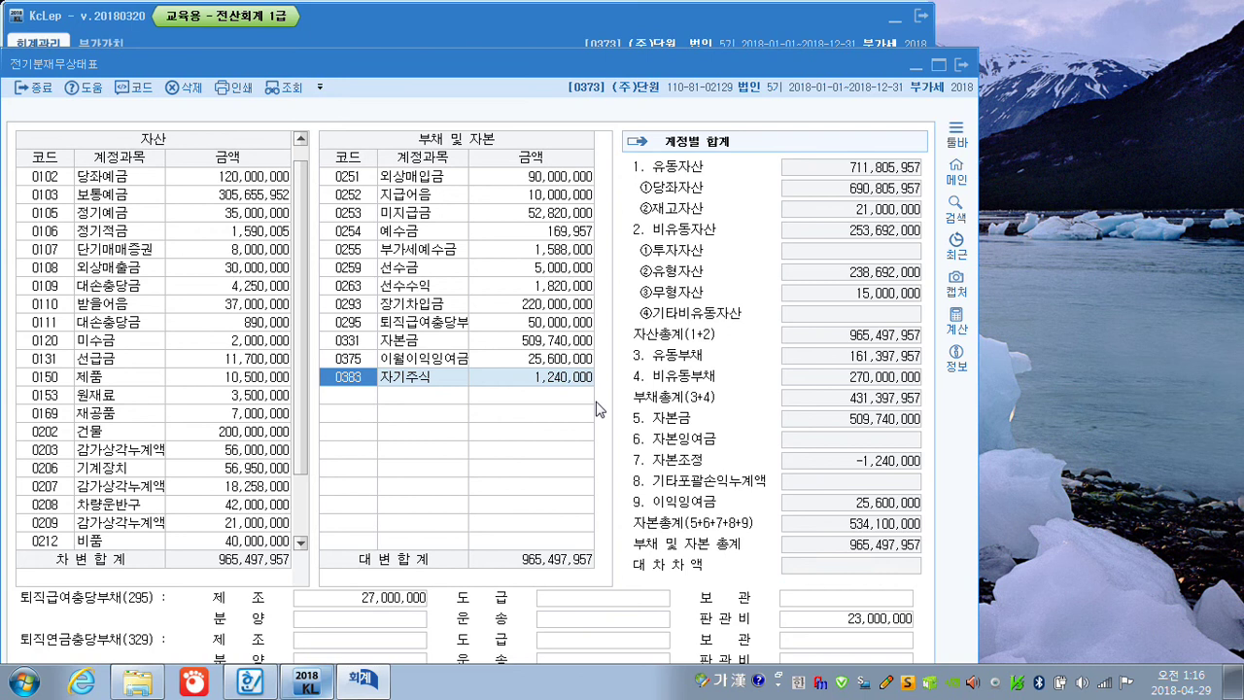
click(959, 64)
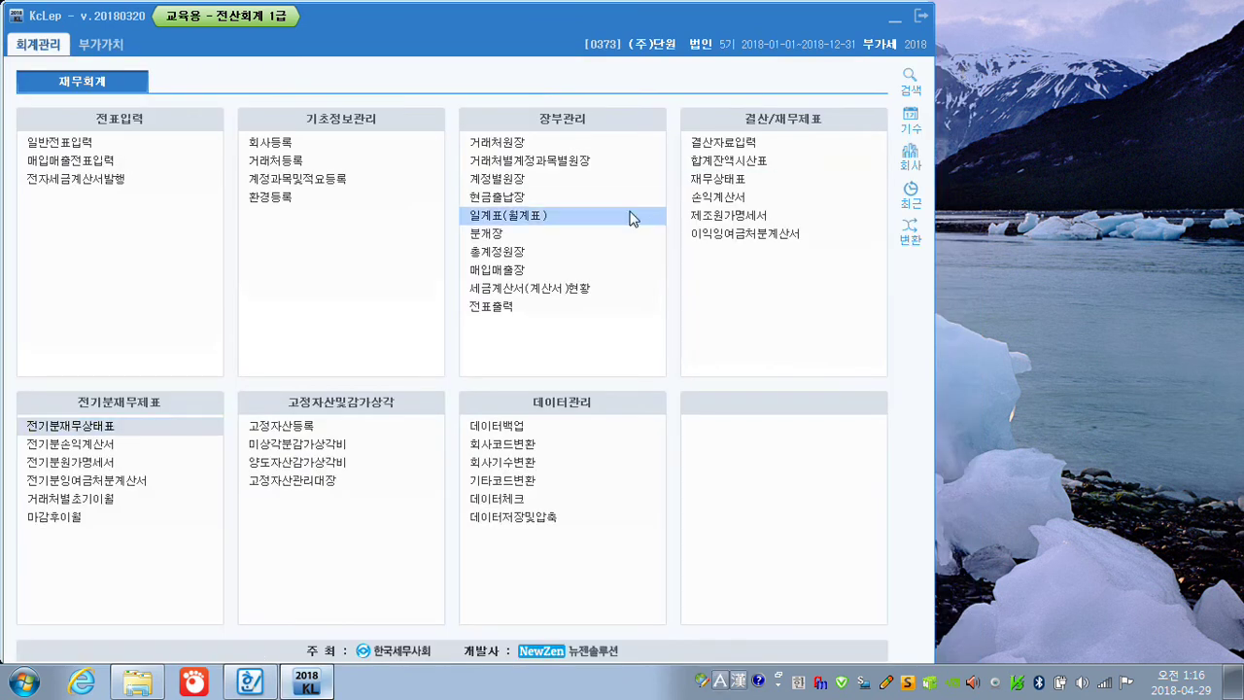
In 일반전표입력 for July 2018, enter a day 13 debit line for 0107 단기매매증권 of 4,200,000
click(92, 146)
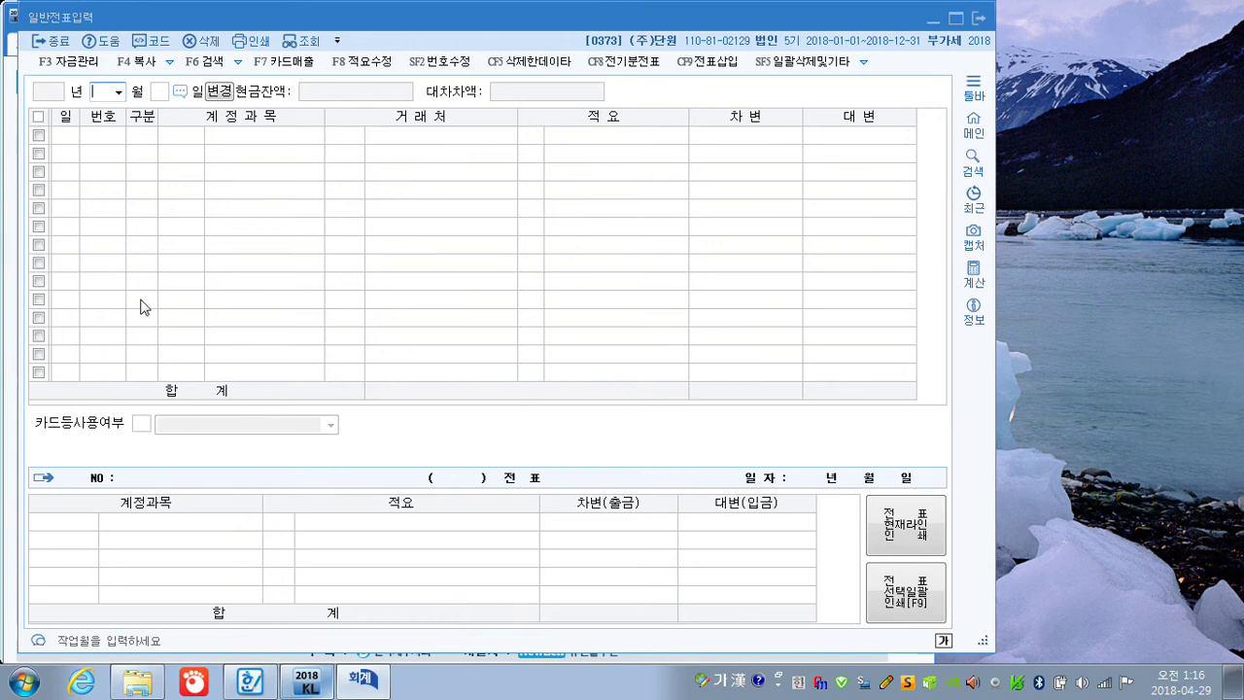
key(Return)
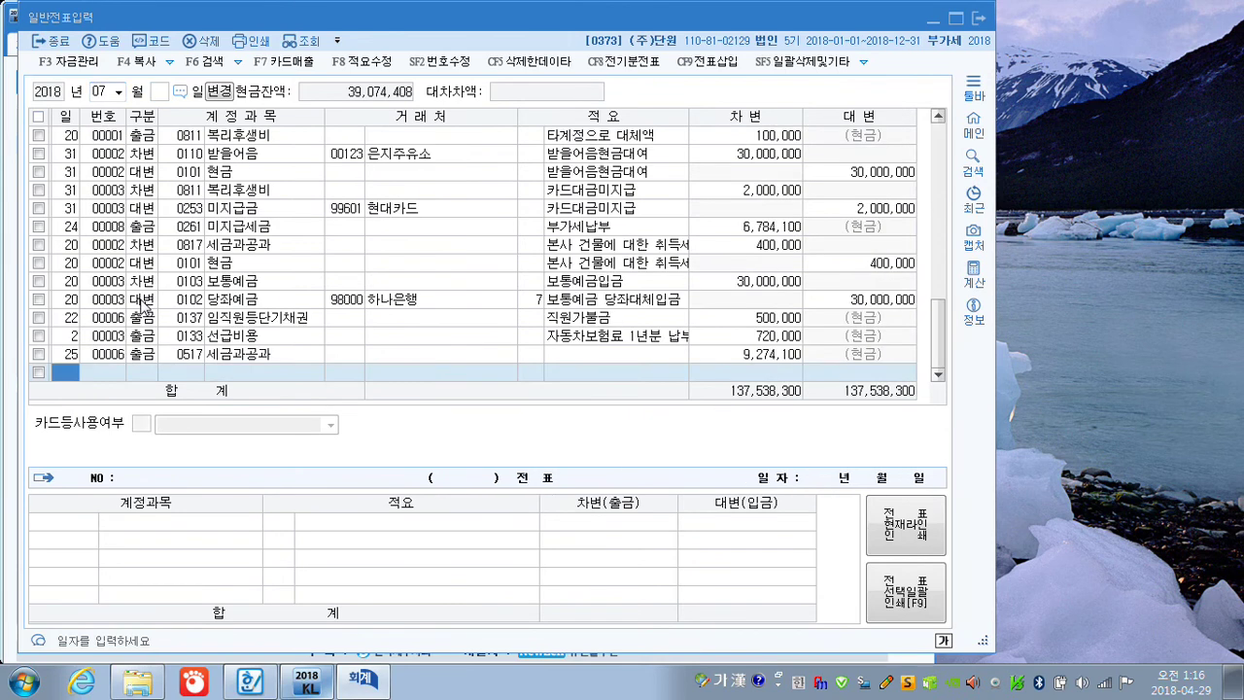
text(13)
key(Return)
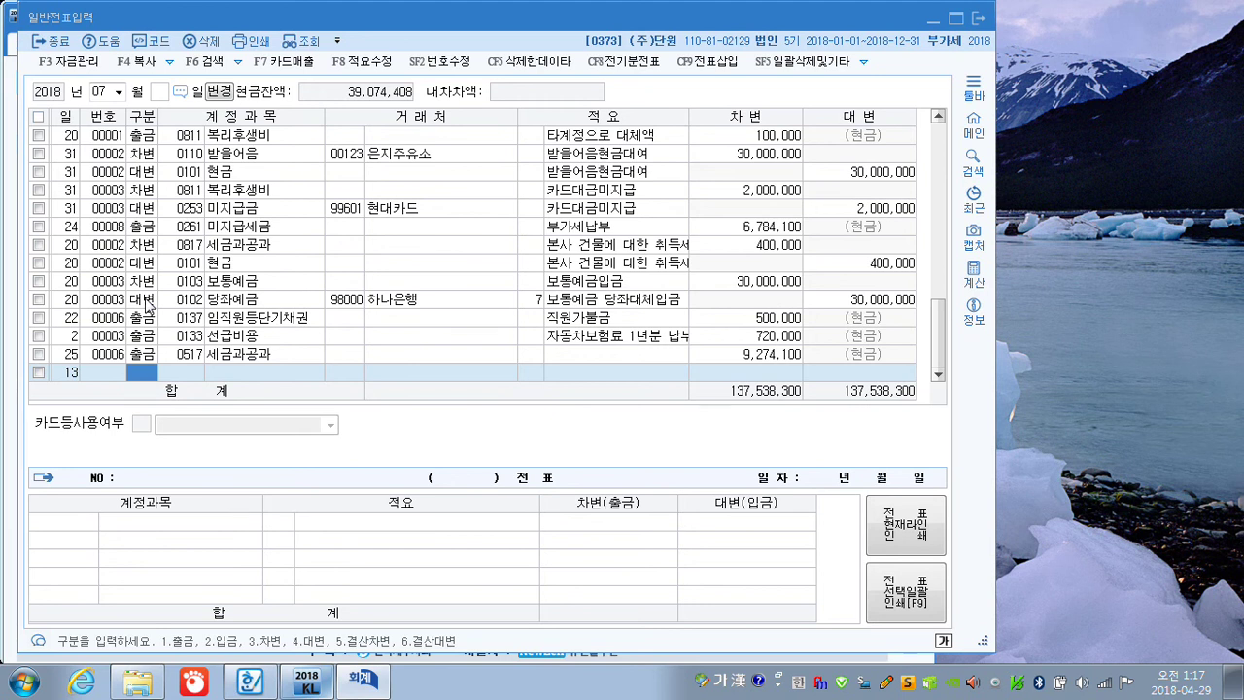
text(3단기)
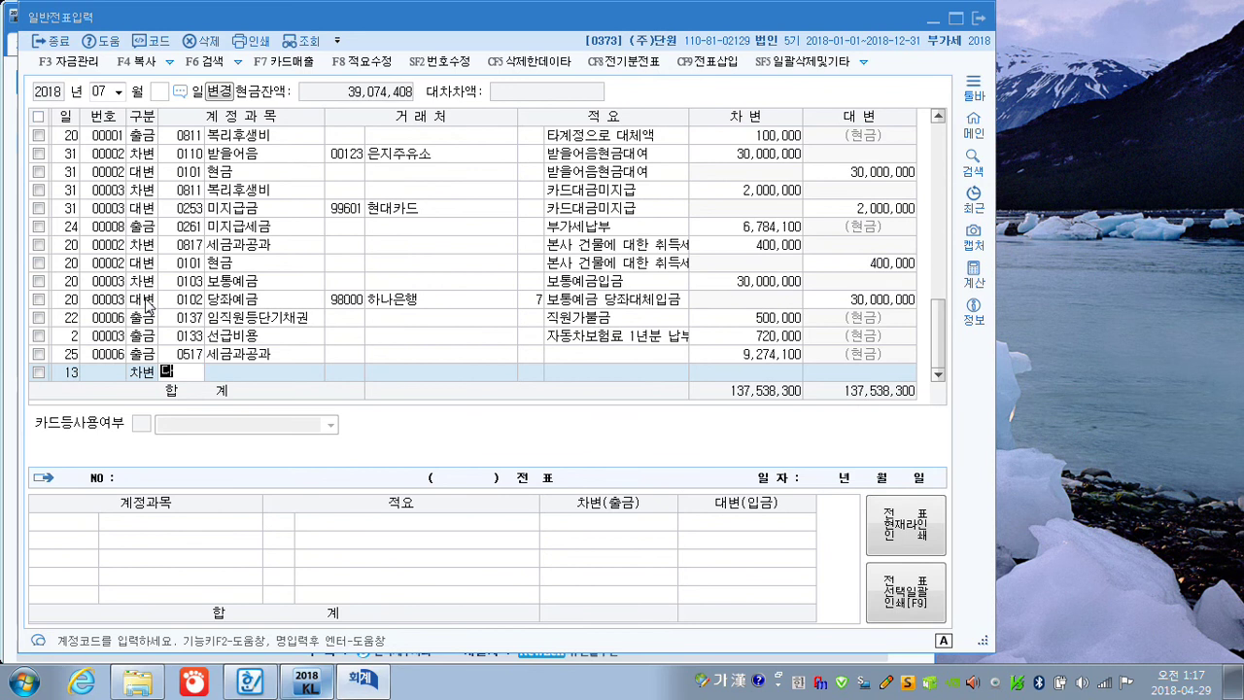
text(매)
key(Return)
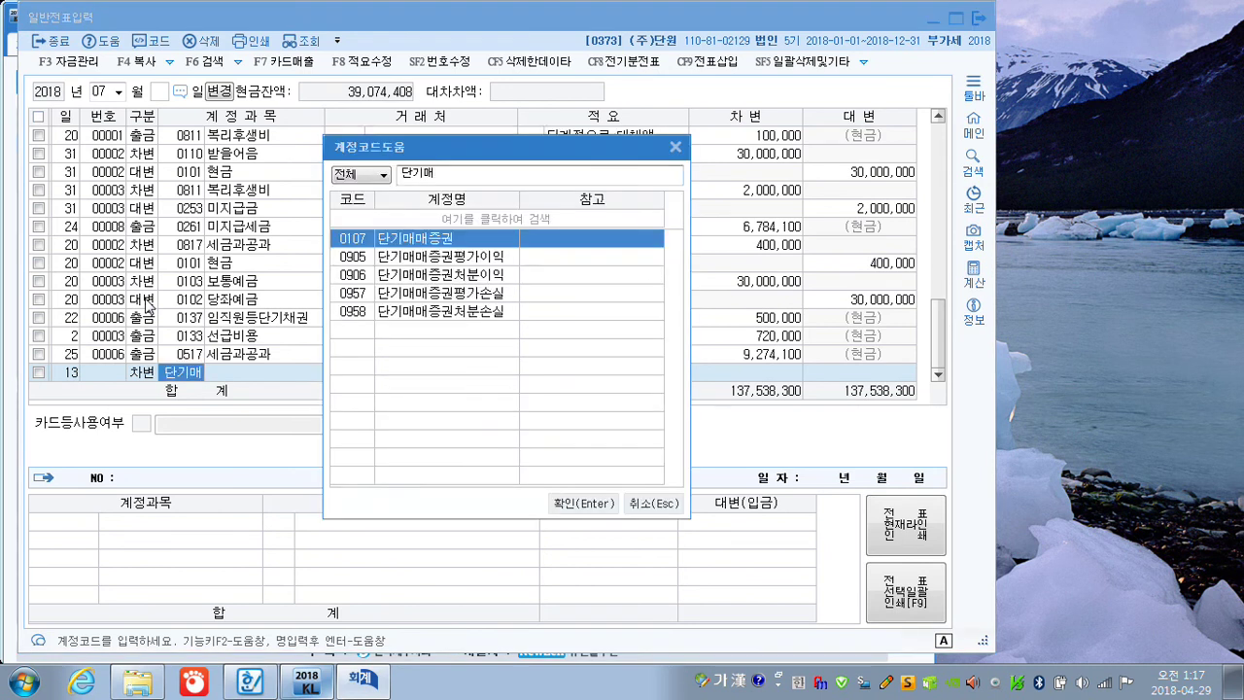
key(Return)
key(Return)
key(Return)
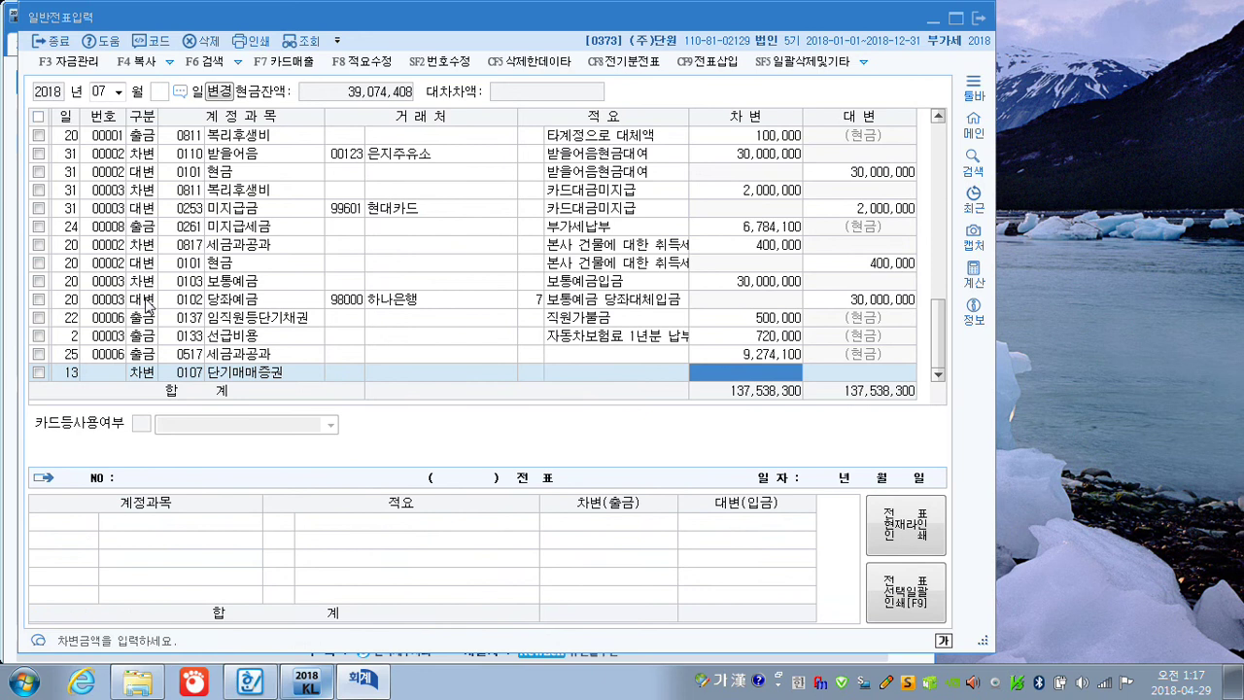
text(4200000)
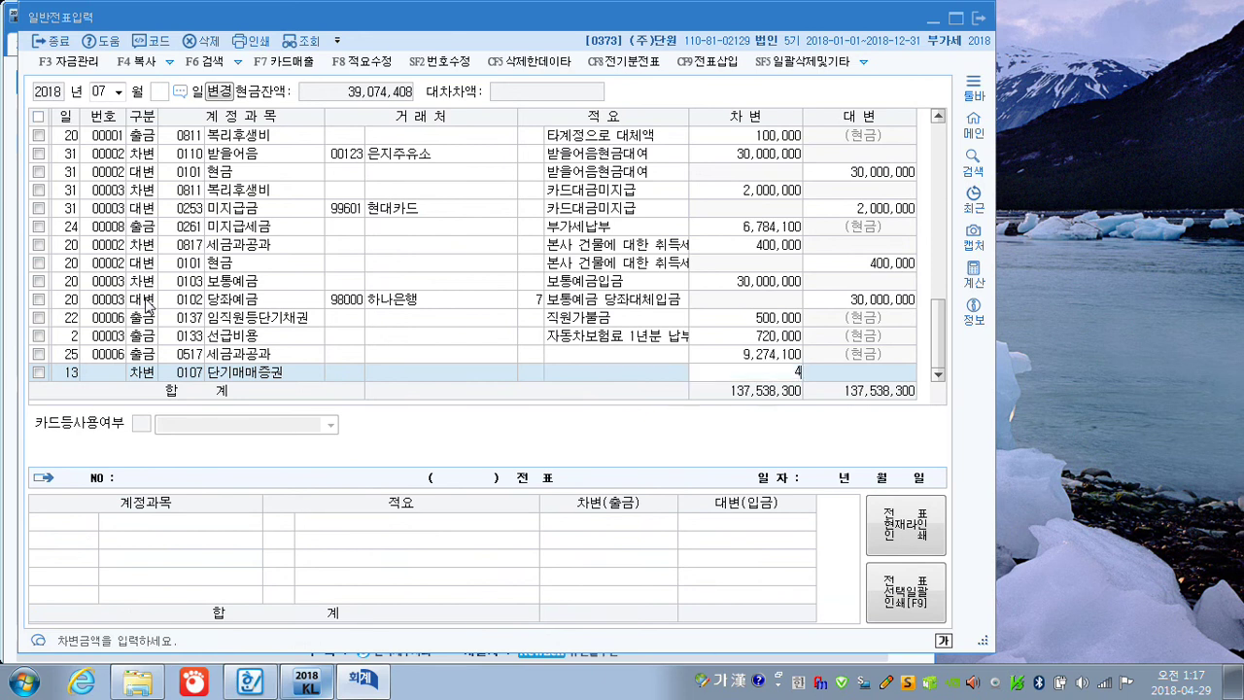
key(Return)
key(Return)
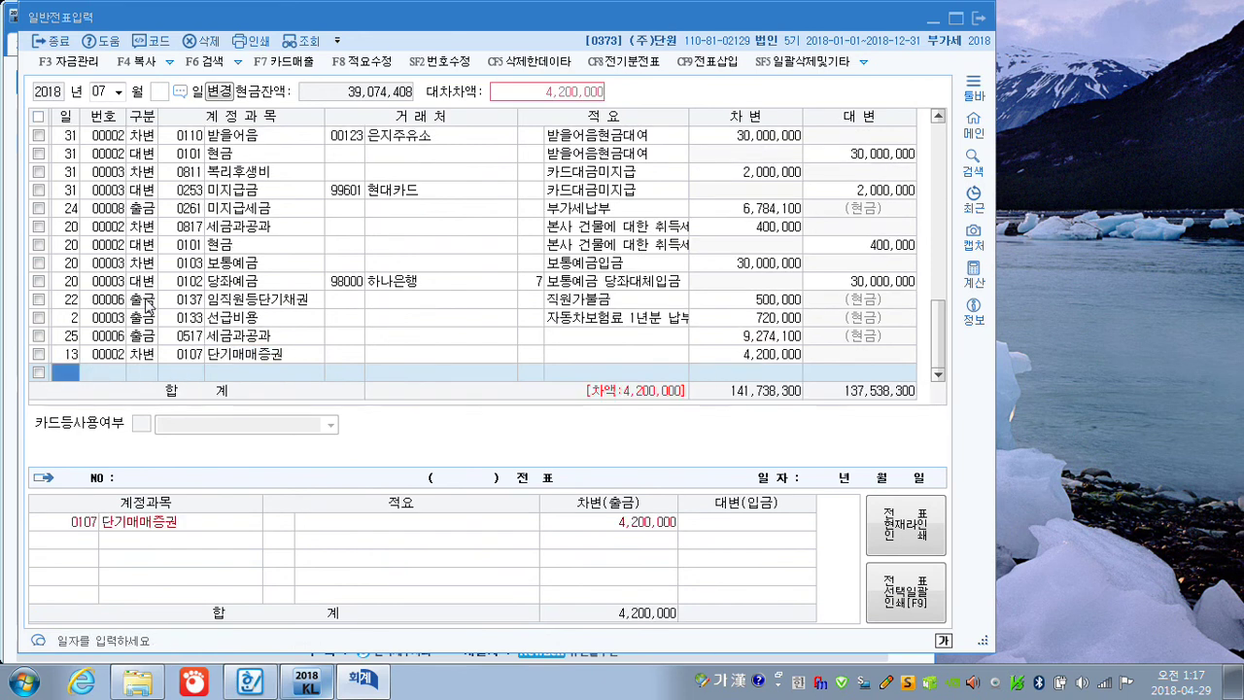
Complete the day 13 voucher with a credit line for 0103 보통예금 of 4,200,000, without a partner
key(Return)
text(4)
key(Return)
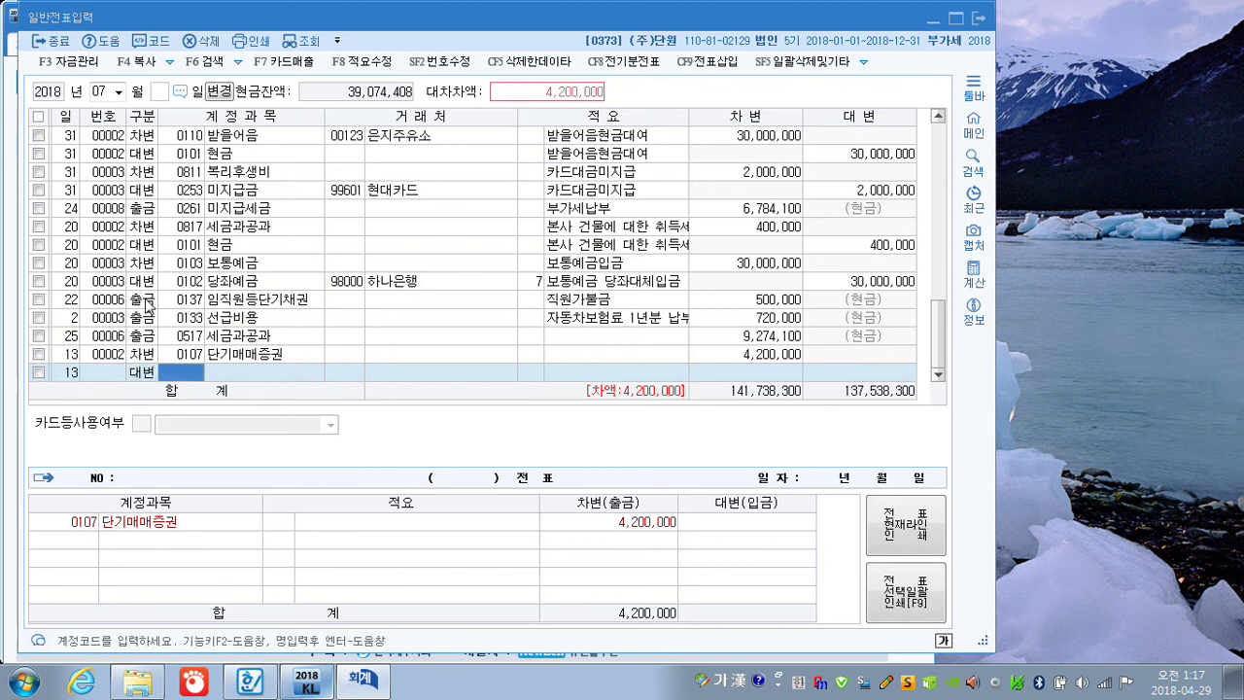
text(103)
key(Return)
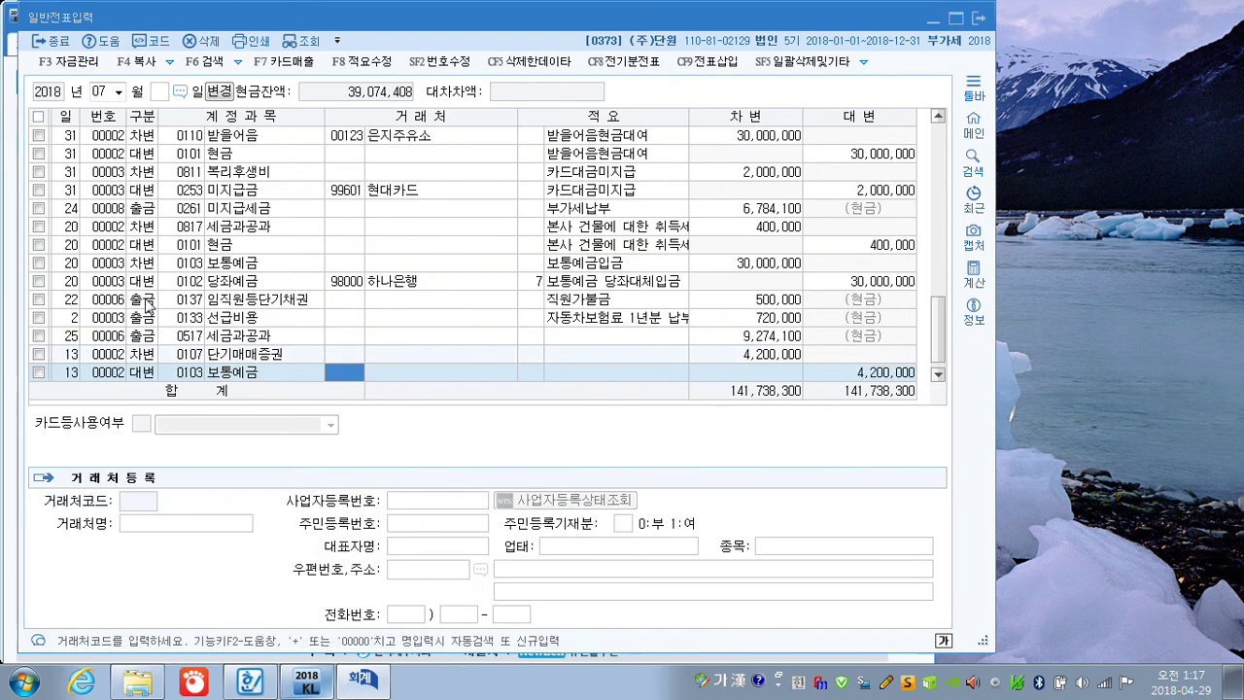
key(Return)
key(Return)
key(Return)
key(Return)
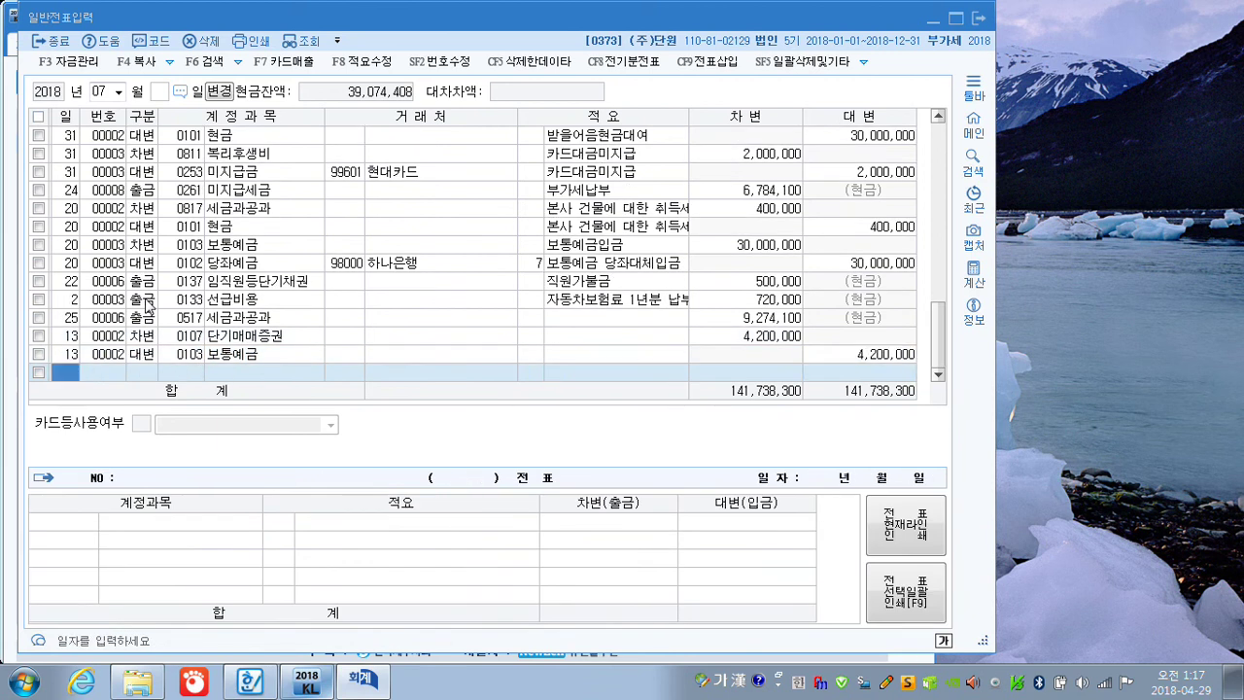
Reload the July vouchers and start a day 18 debit line with account 0813 접대비 (판매관리비)
click(157, 94)
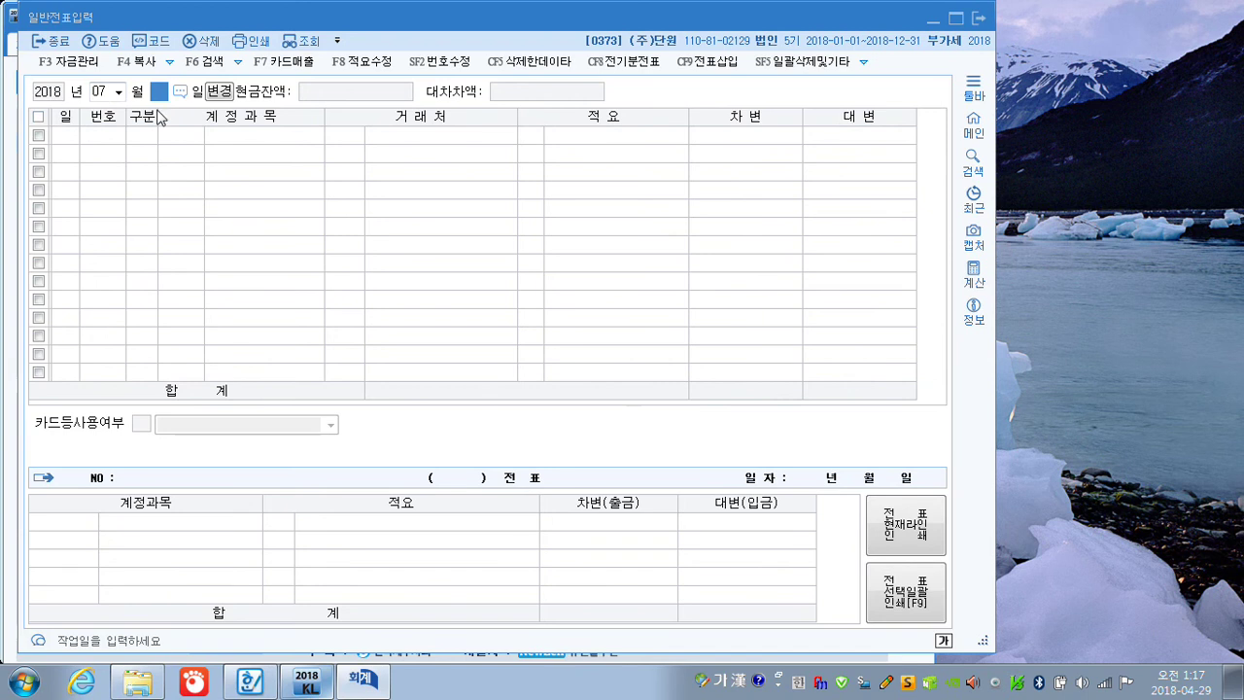
key(Return)
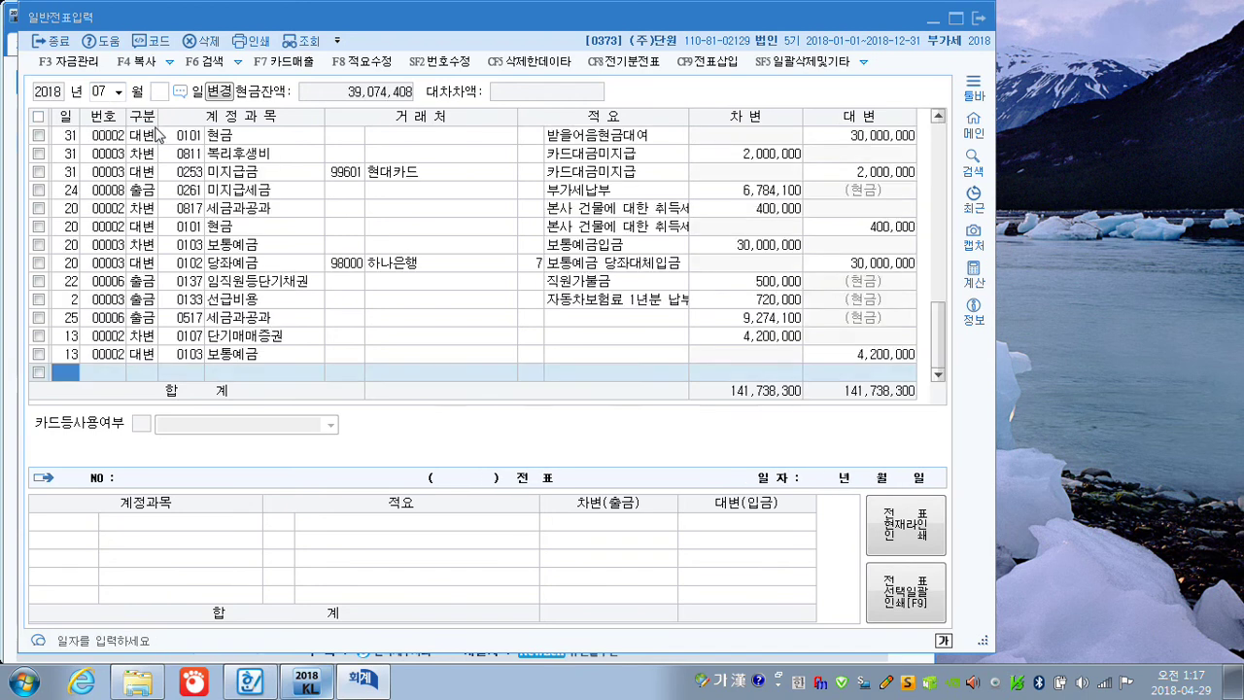
text(18)
key(Return)
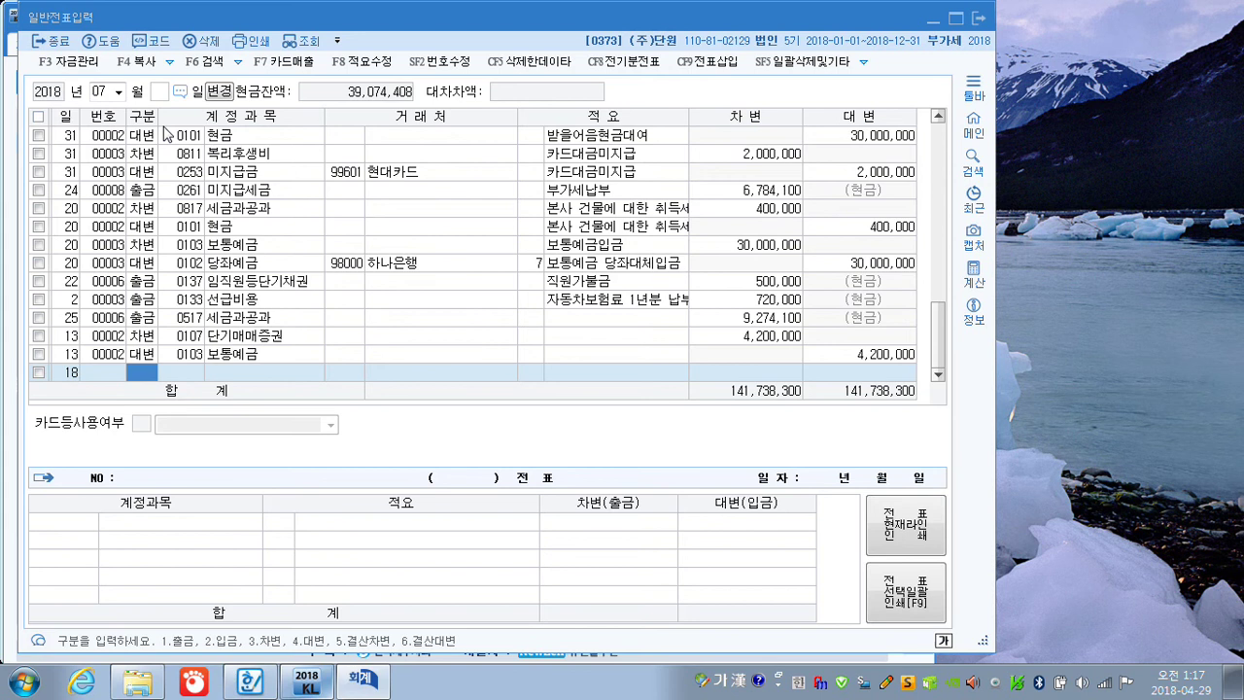
text(3)
key(Return)
text(접ㅌㅐ)
key(Return)
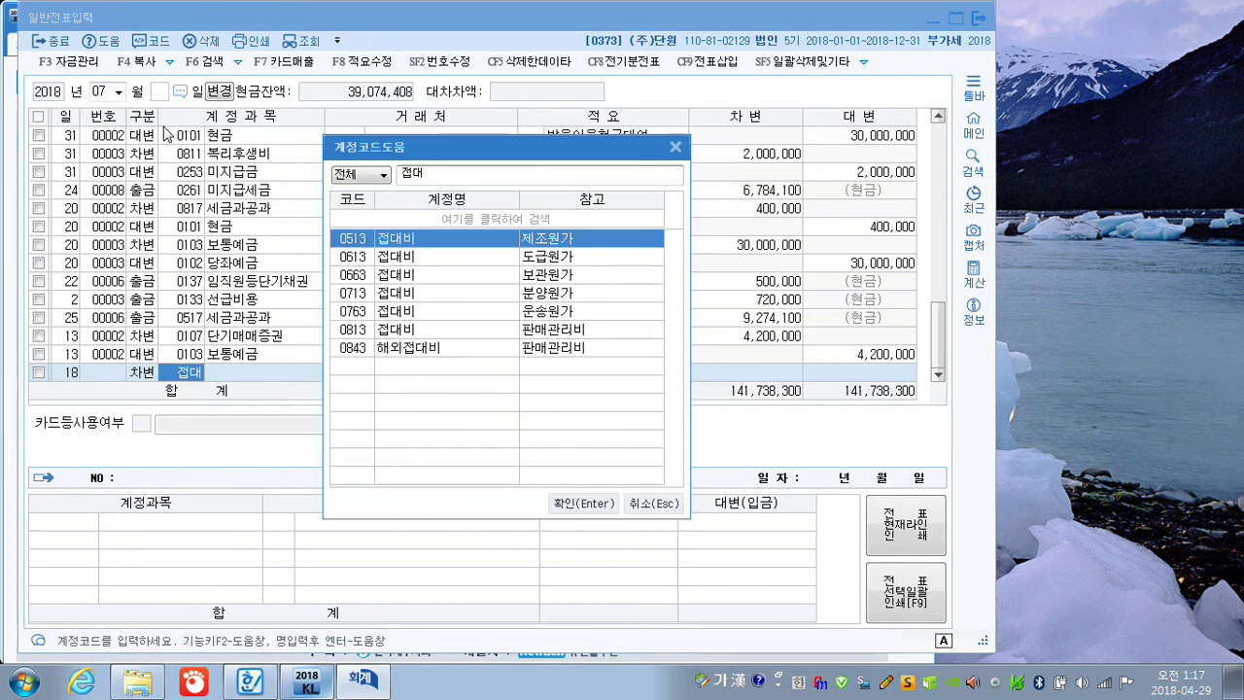
key(Down)
key(Down)
key(Down)
key(Down)
key(Down)
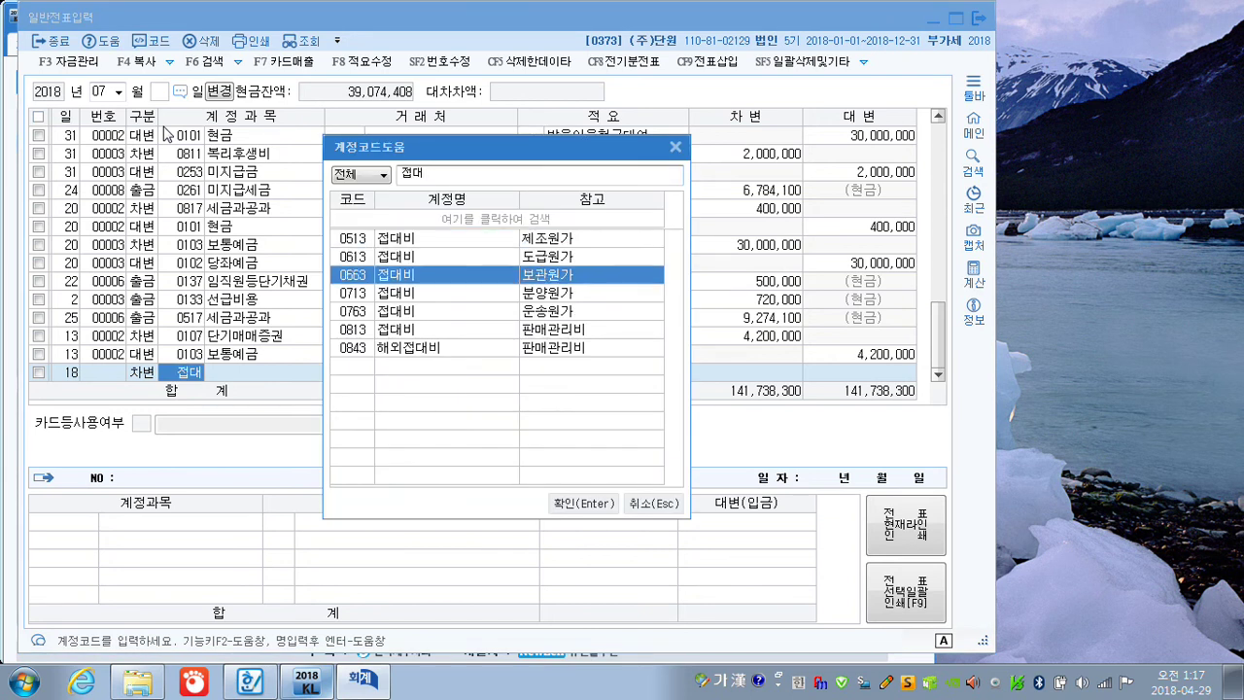
key(Return)
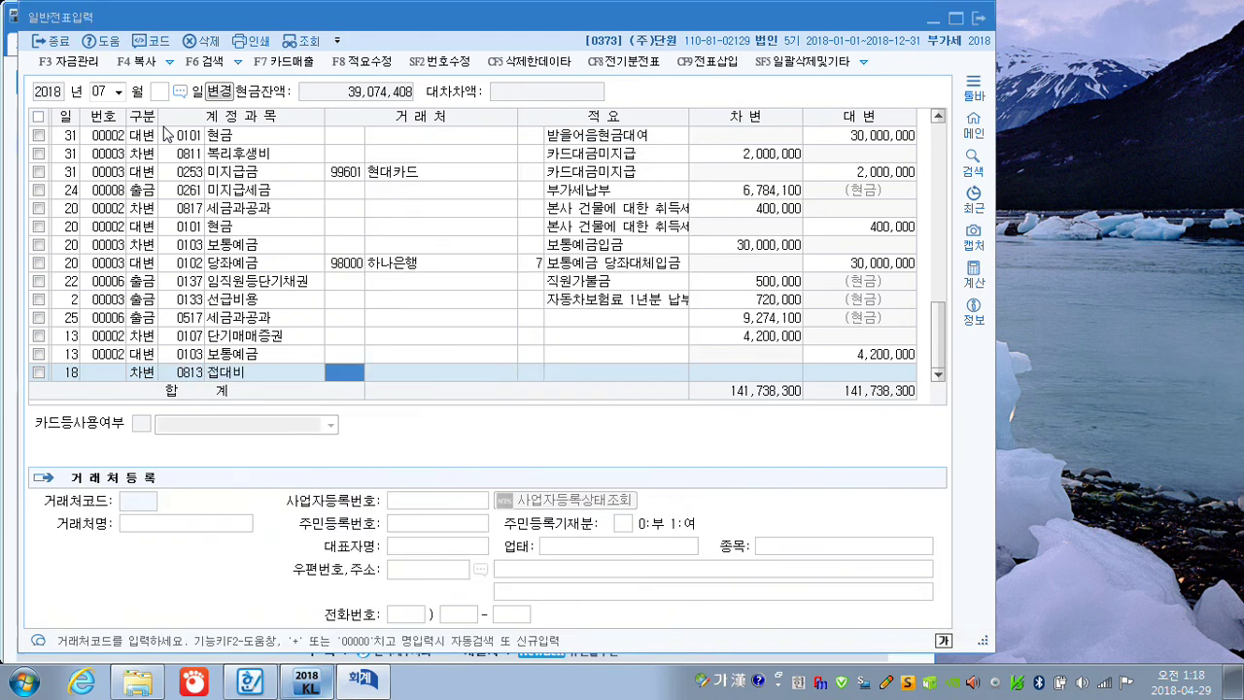
Leave the 접대비 line's 거래처 and 적요 blank and set its debit amount to 55,000
key(Return)
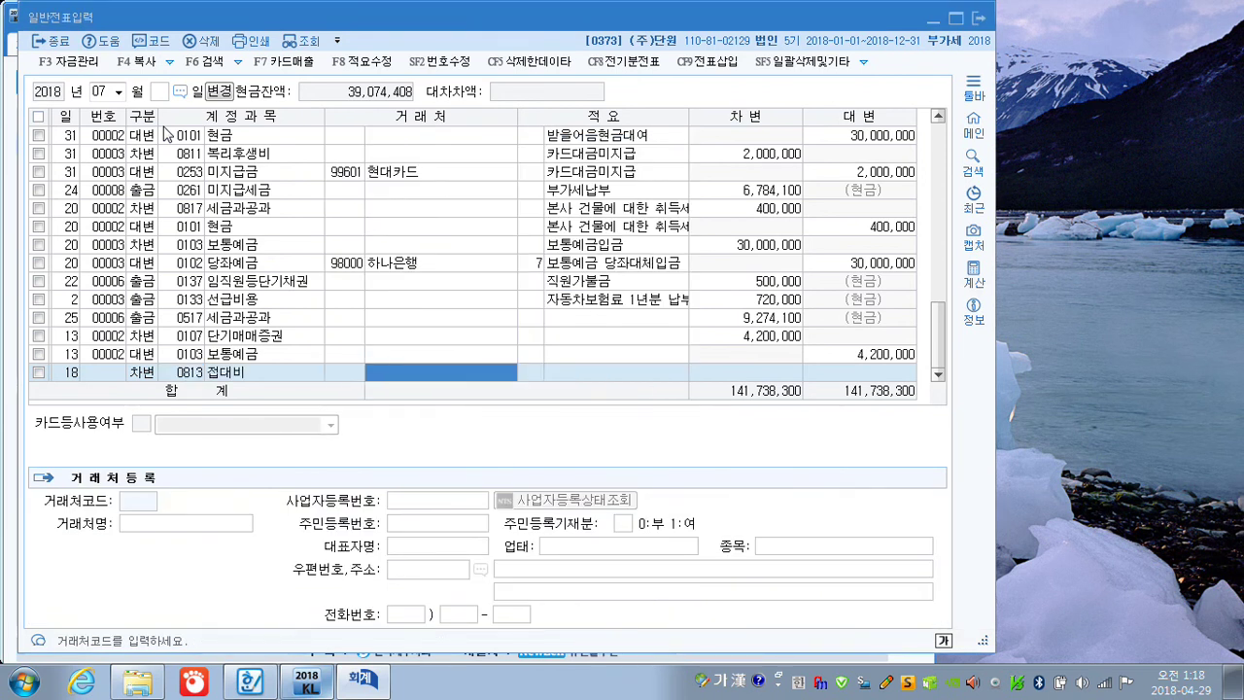
key(Return)
key(Return)
key(Return)
text(55000)
key(Return)
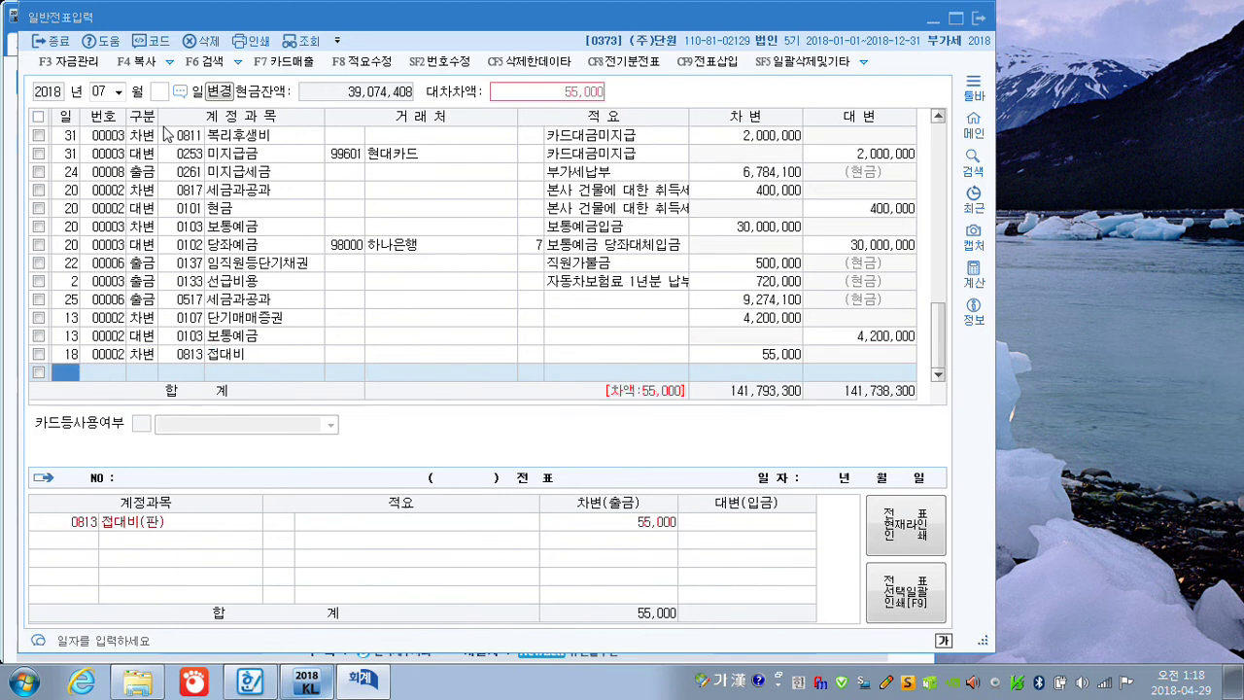
Add a day 18 credit line with account 0253 미지급금 below the 접대비 line
text(18)
key(Return)
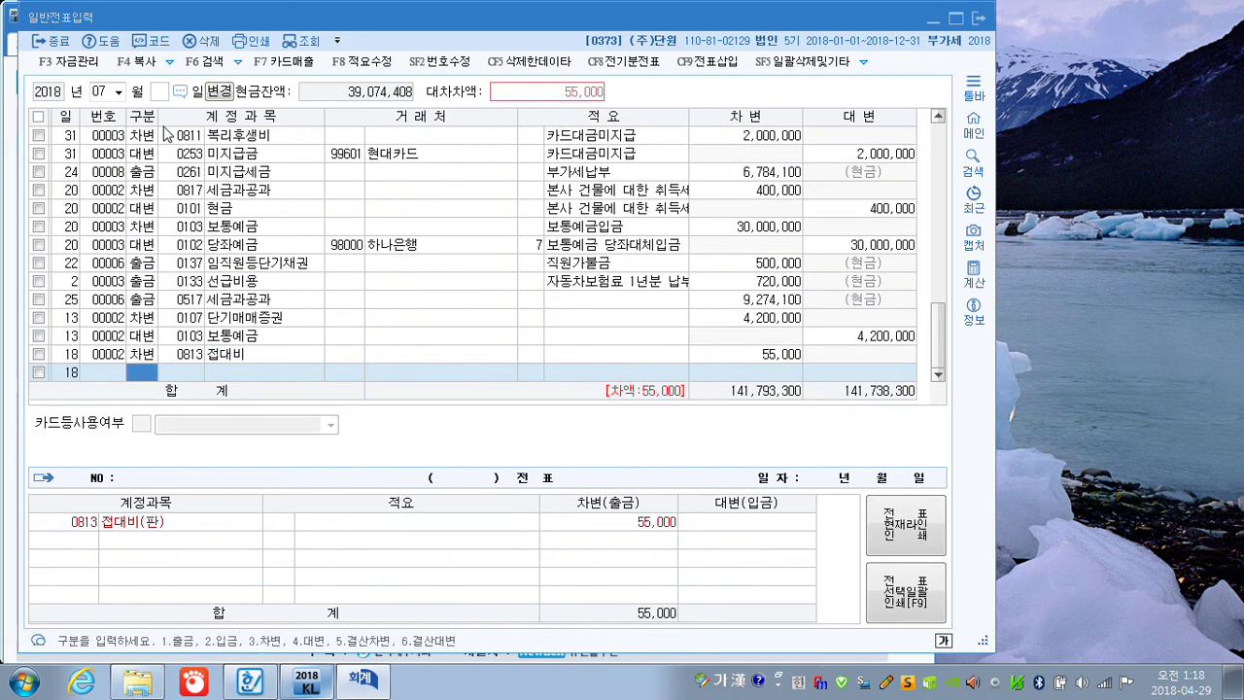
text(4미ㅈㅣ)
key(Return)
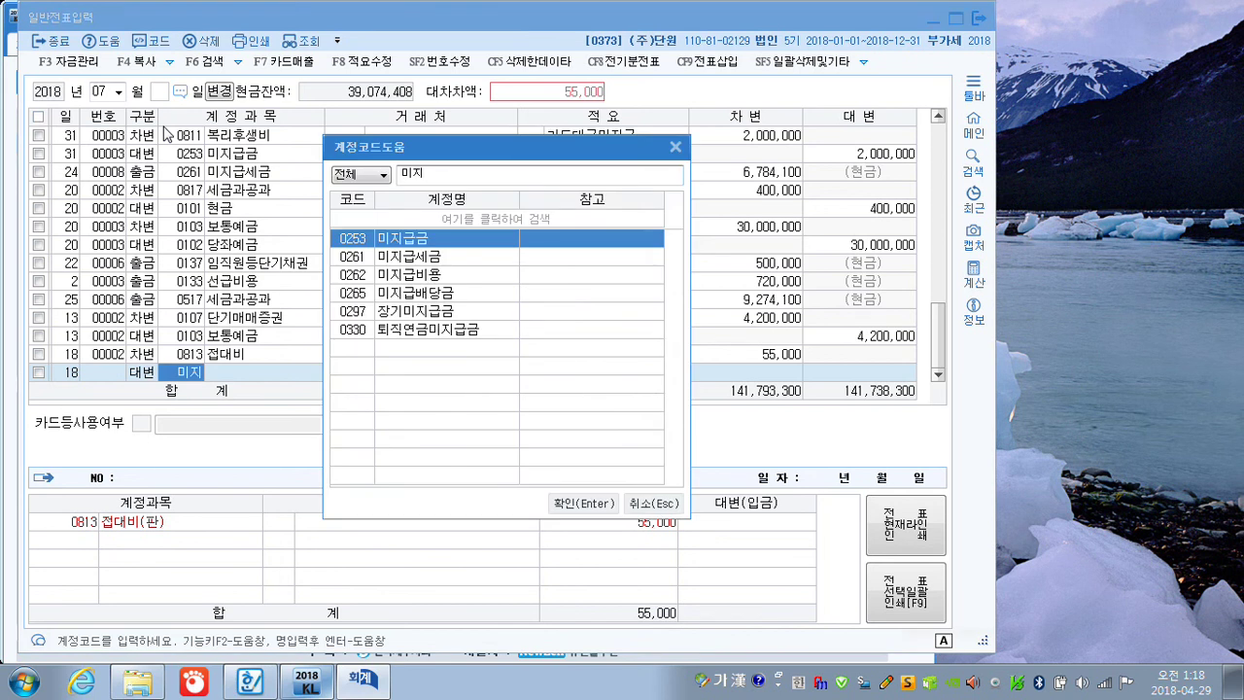
key(Return)
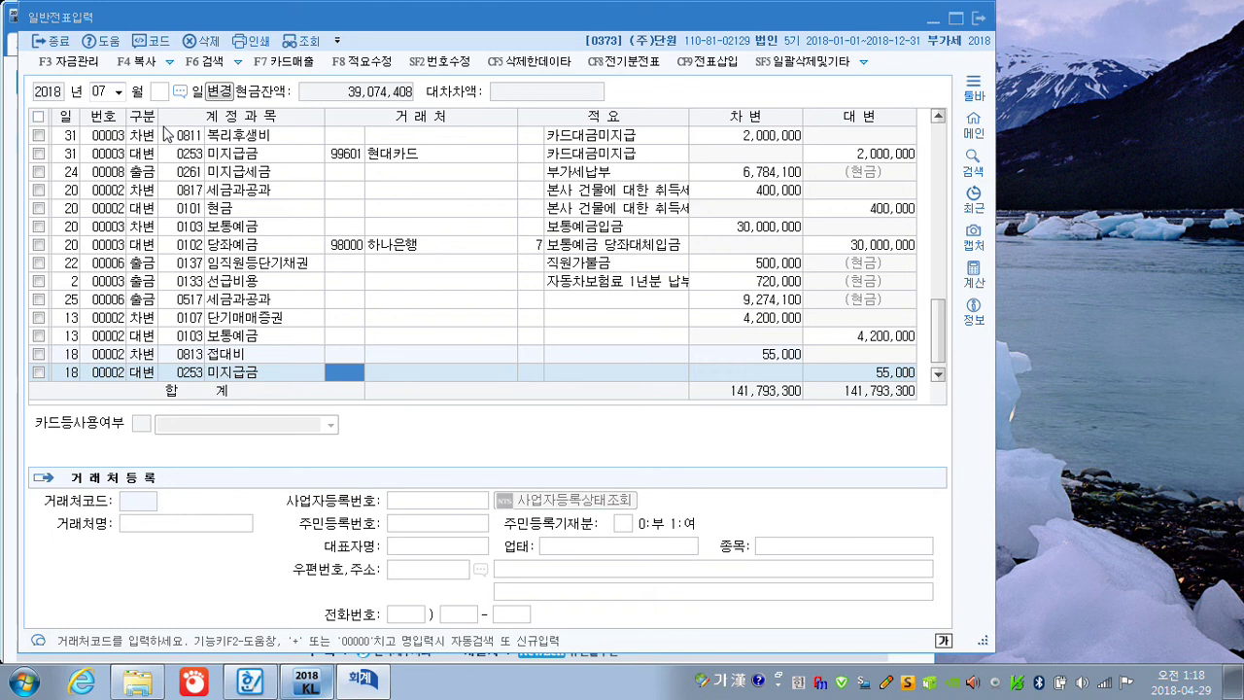
Assign 수원카드 (99600) as the 미지급금 line's 거래처, leave 적요 blank and accept the 55,000 credit
text(수원)
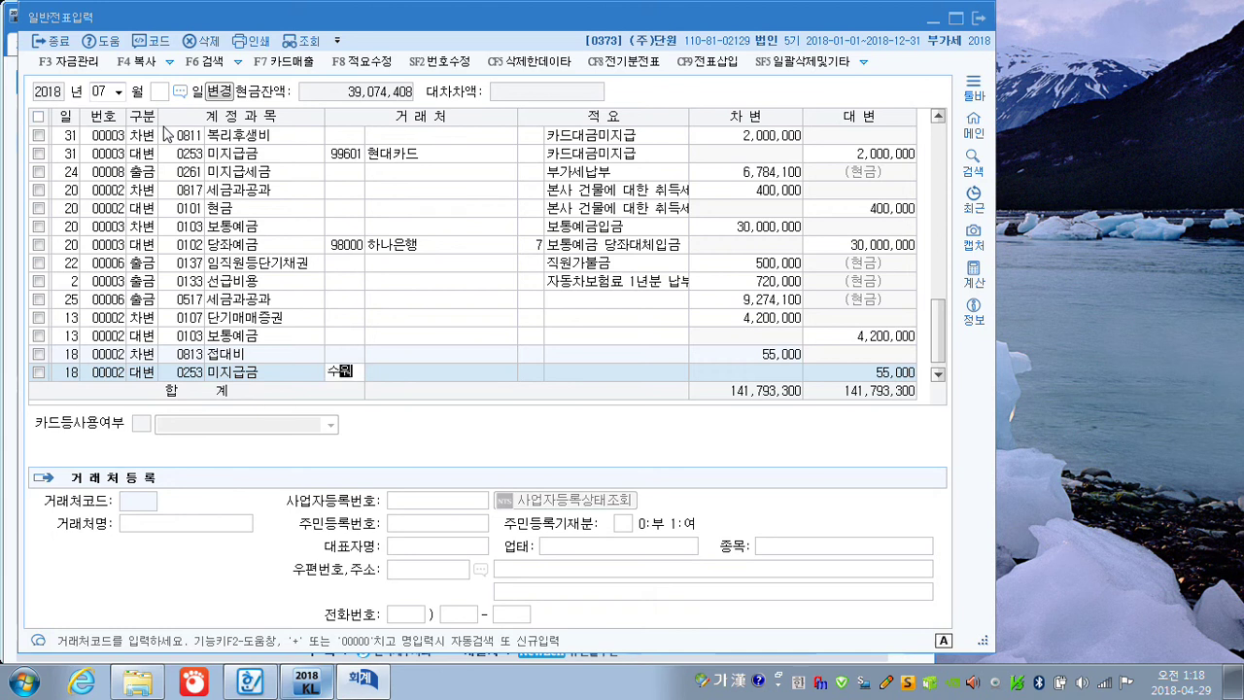
key(Return)
key(Return)
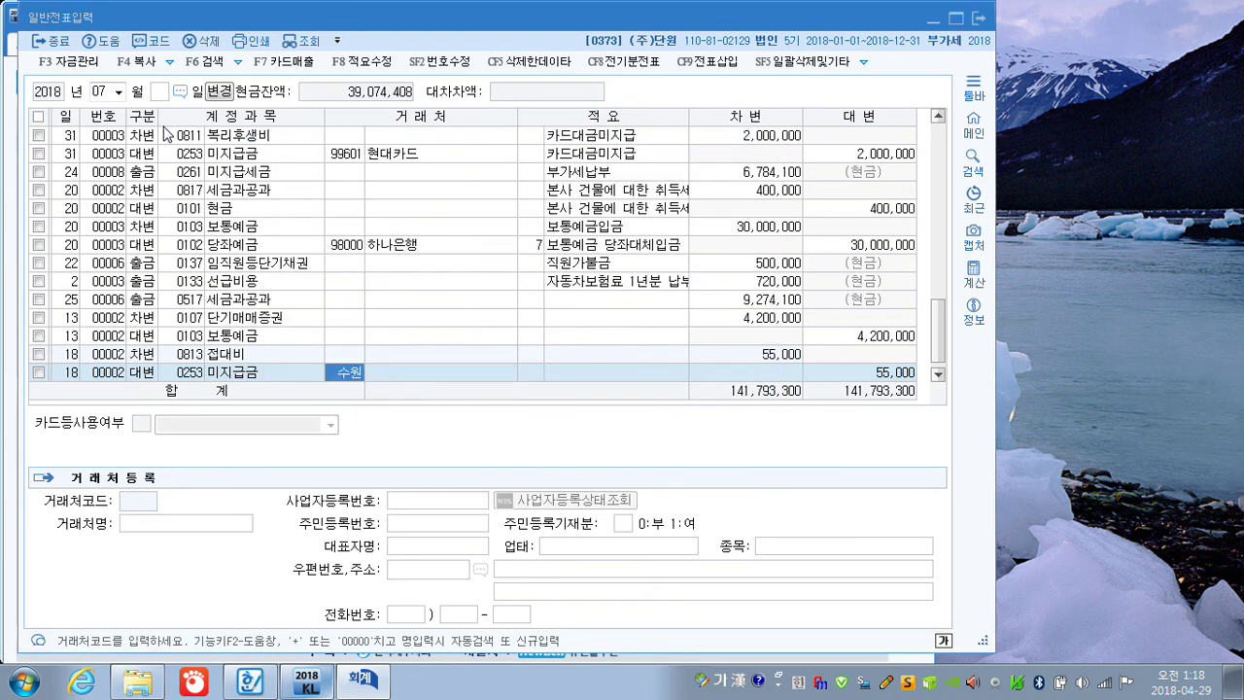
key(Return)
key(Return)
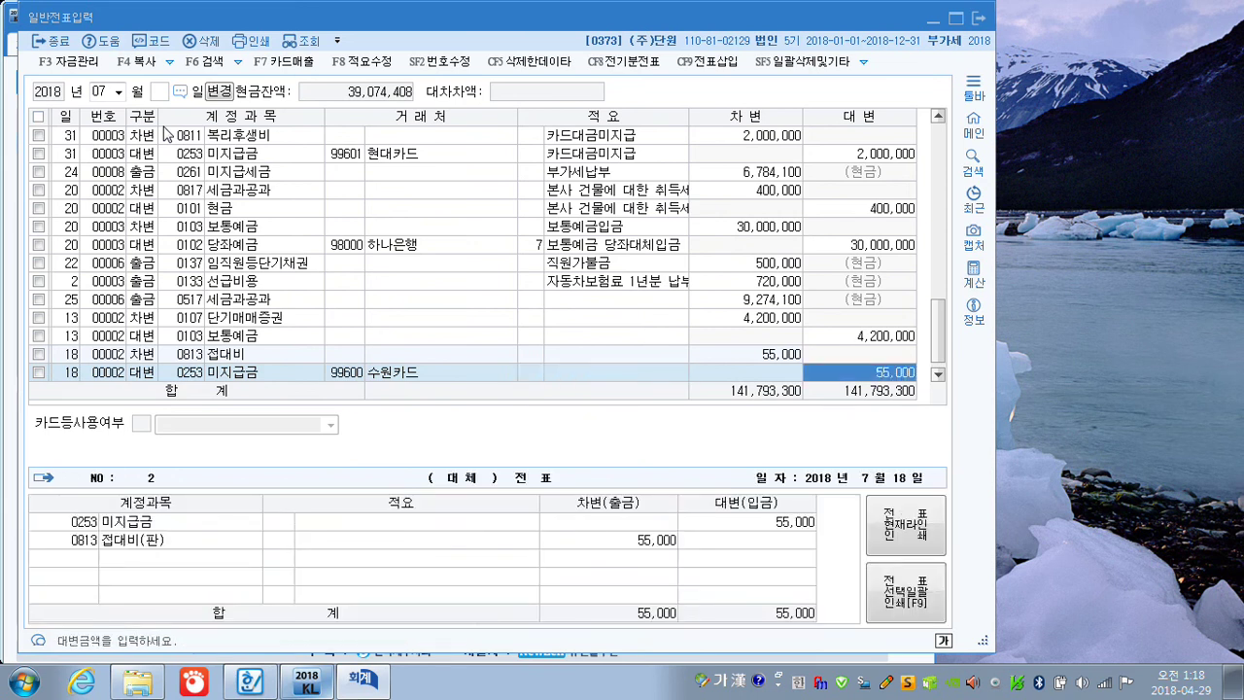
key(Return)
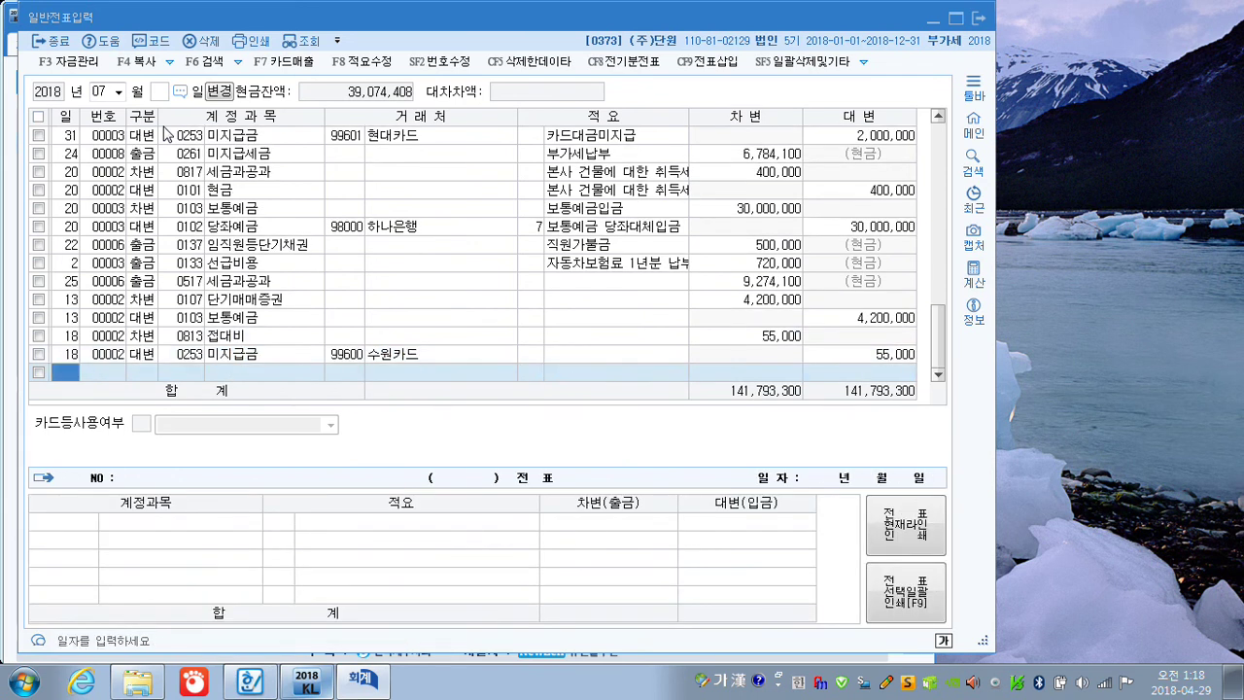
Start a day 21 debit line with account 0507 잡급 (제조원가)
text(21)
key(Return)
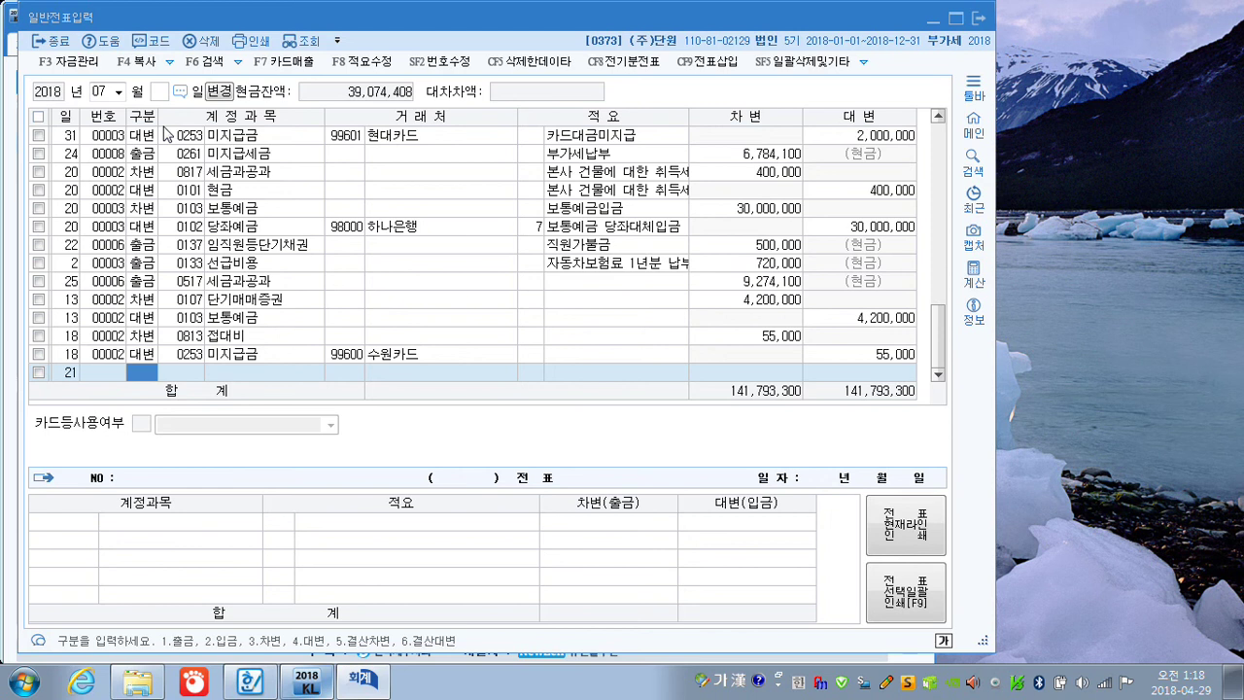
text(3)
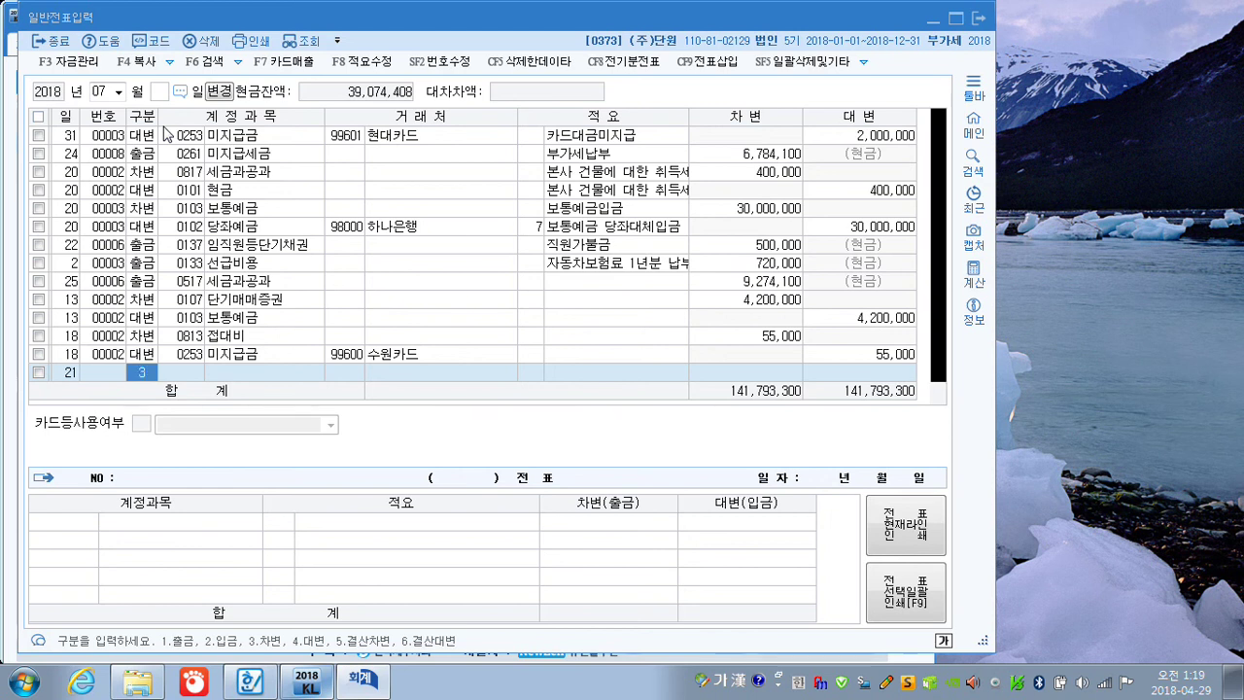
key(Hangul)
text(접)
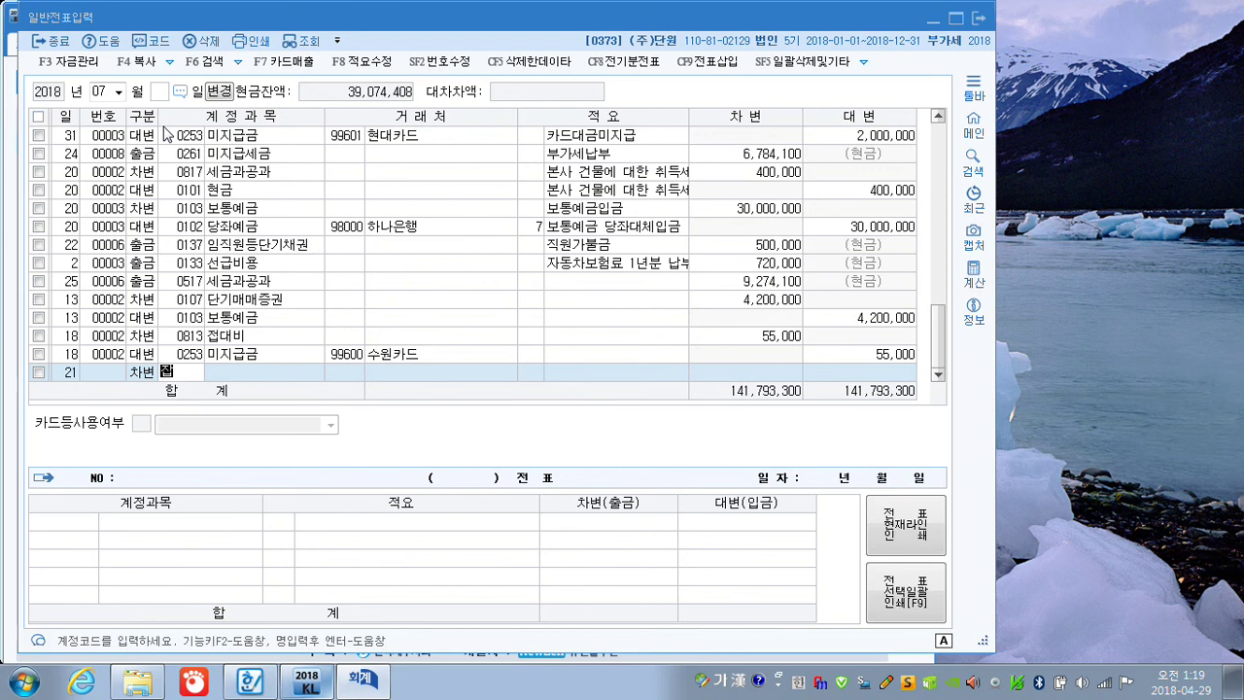
text(급)
key(Return)
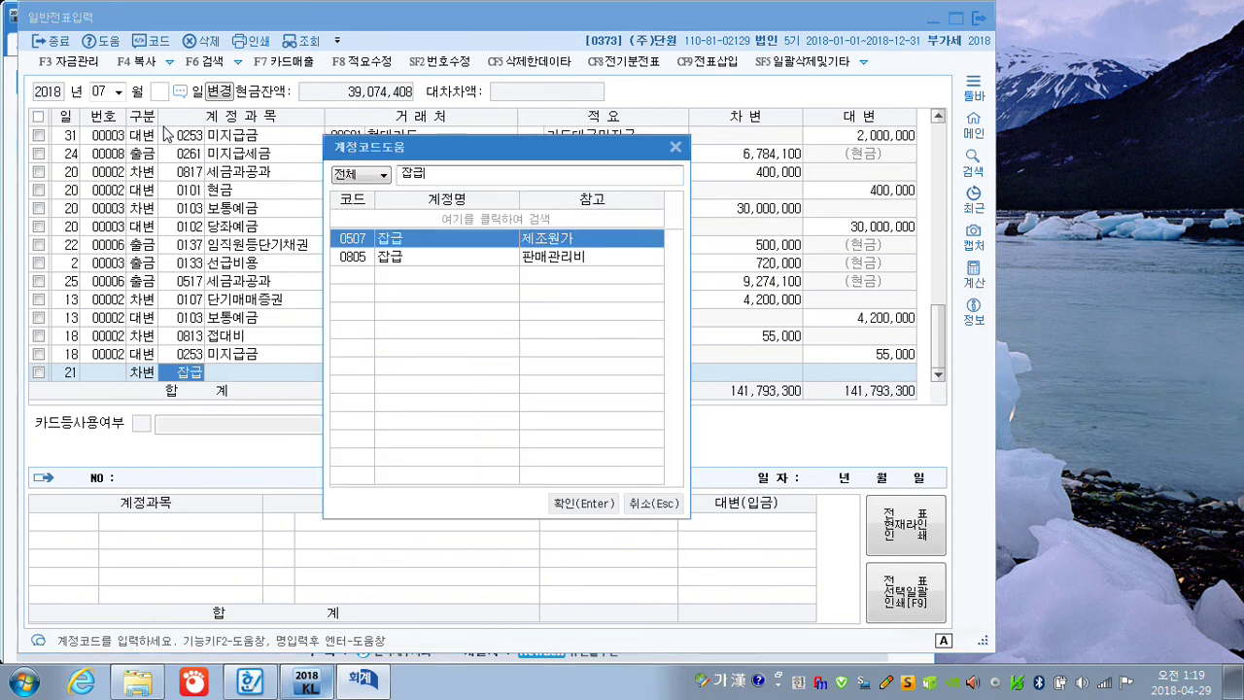
key(Escape)
key(Return)
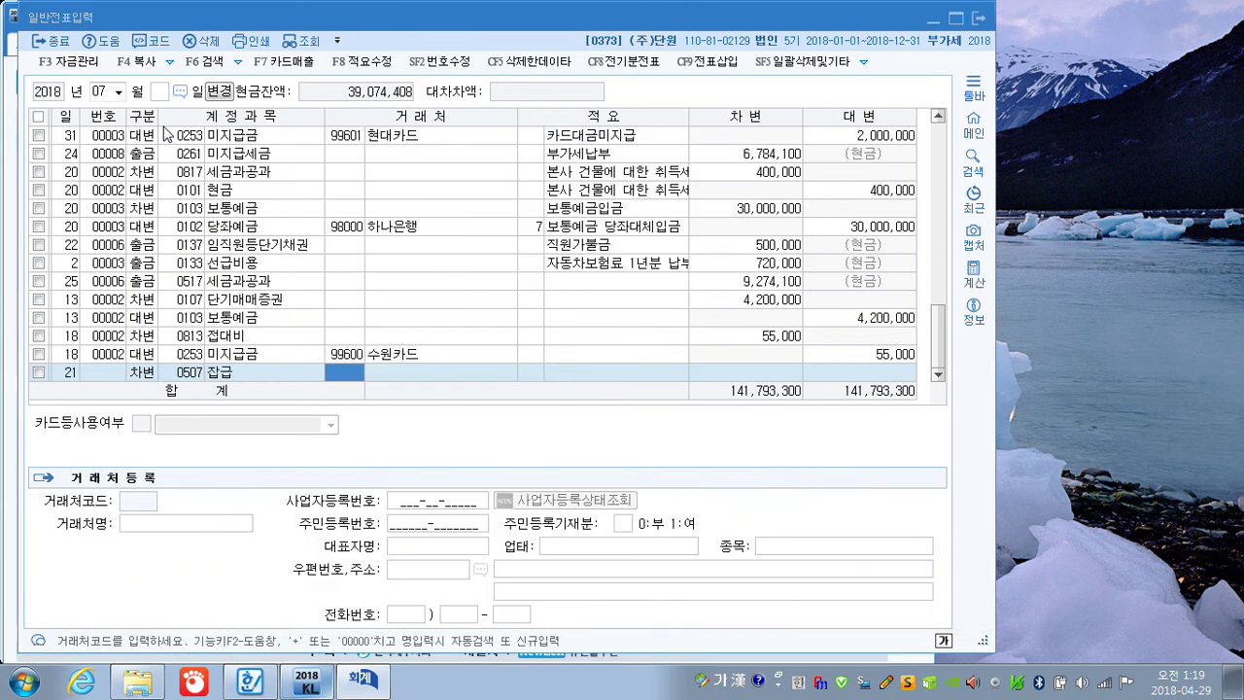
text(570)
key(BackSpace)
key(BackSpace)
key(BackSpace)
Change the day 21 잡급 line's 구분 to 출금 and set its amount to 570,000, without 거래처 or 적요
click(139, 375)
key(1)
key(Return)
key(Return)
key(Return)
key(Return)
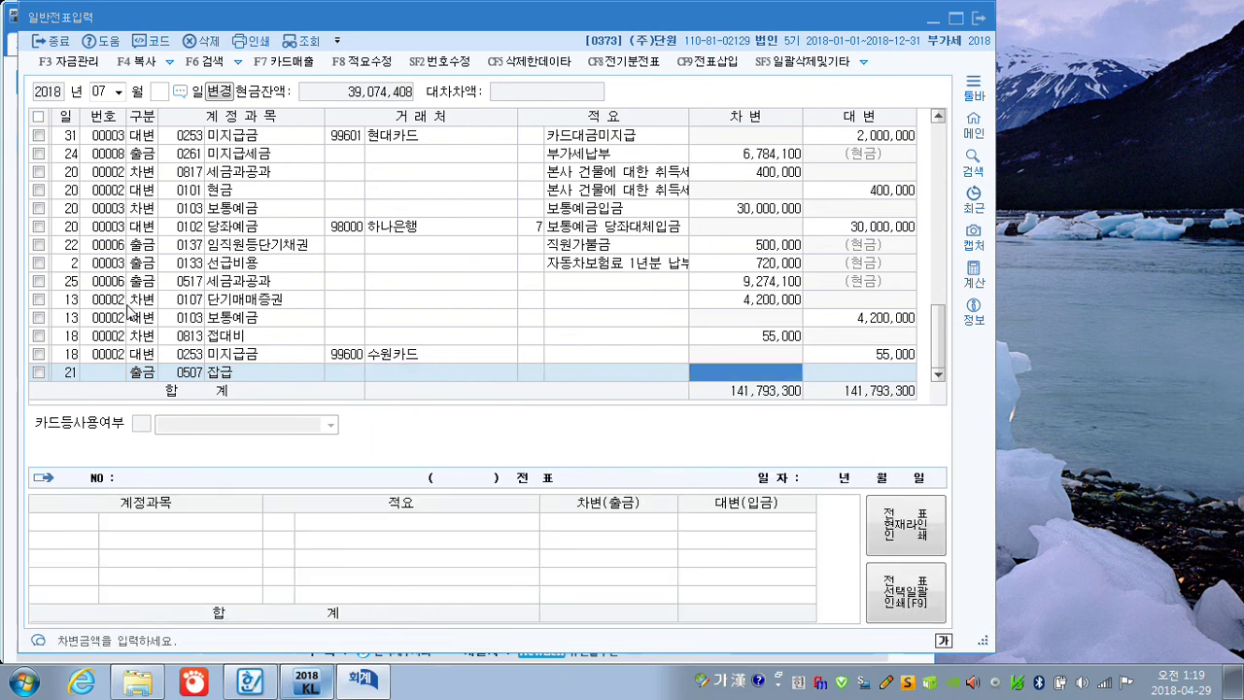
text(5700000)
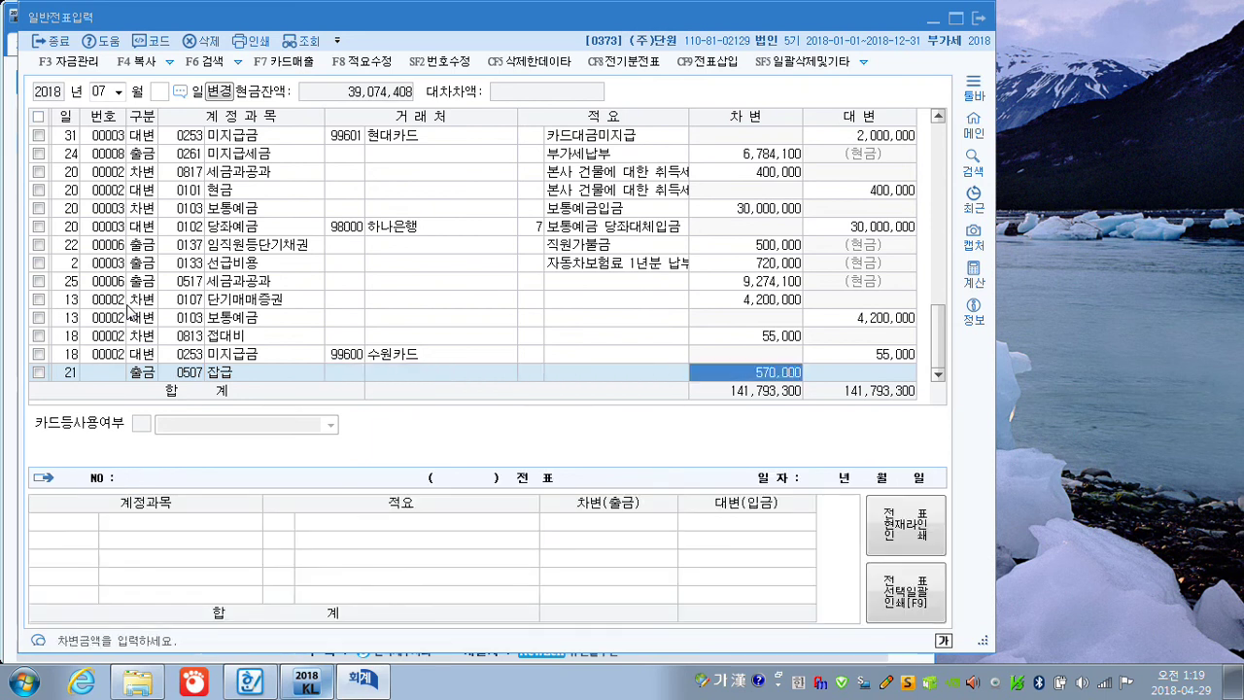
key(Return)
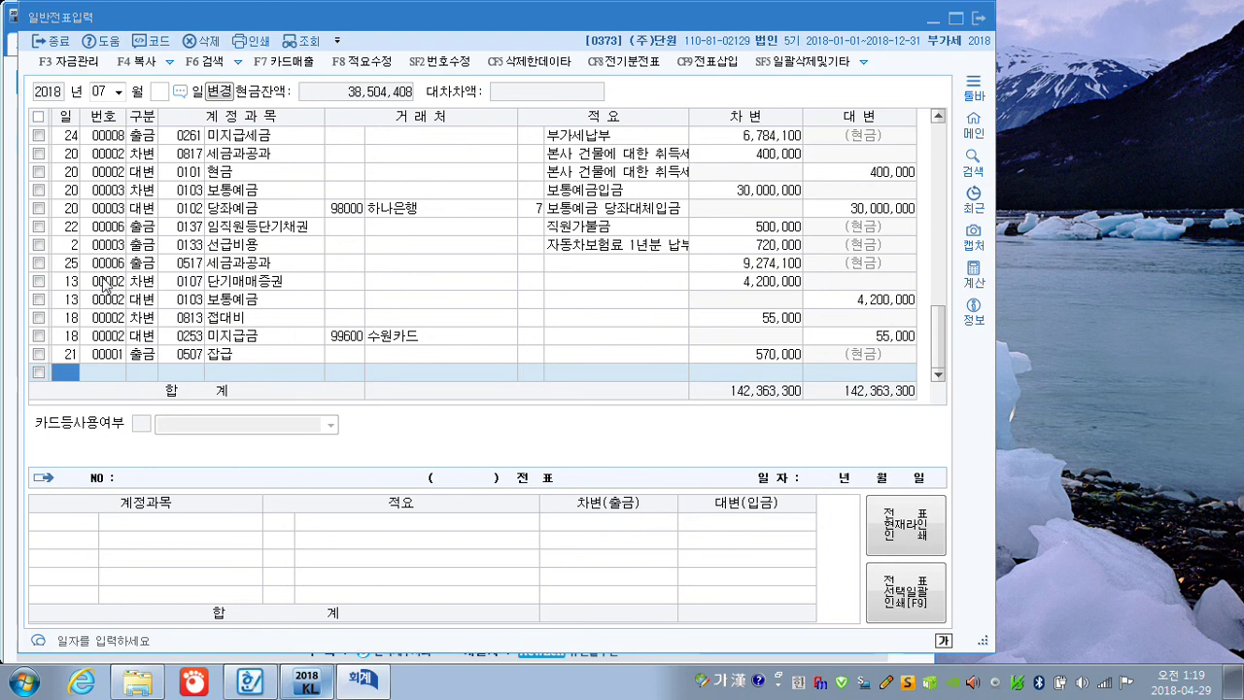
Switch the voucher date to August 30 and start a debit line with account 0251 외상매입금
click(97, 93)
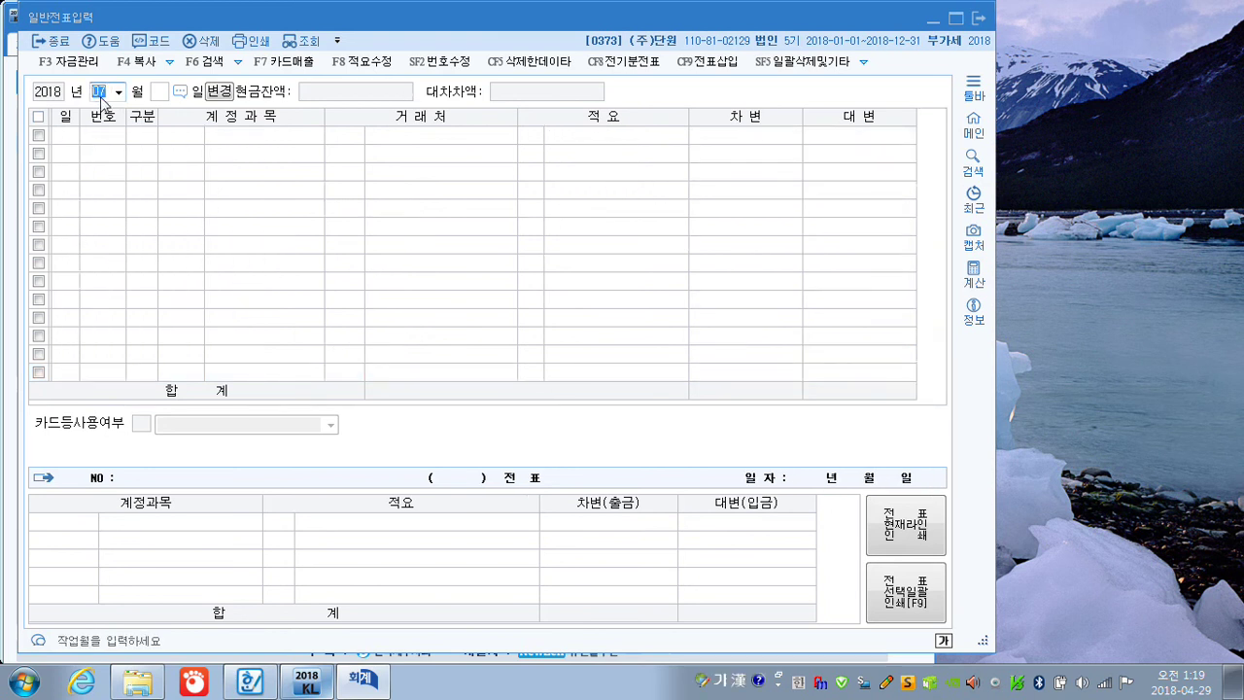
text(0830)
key(Return)
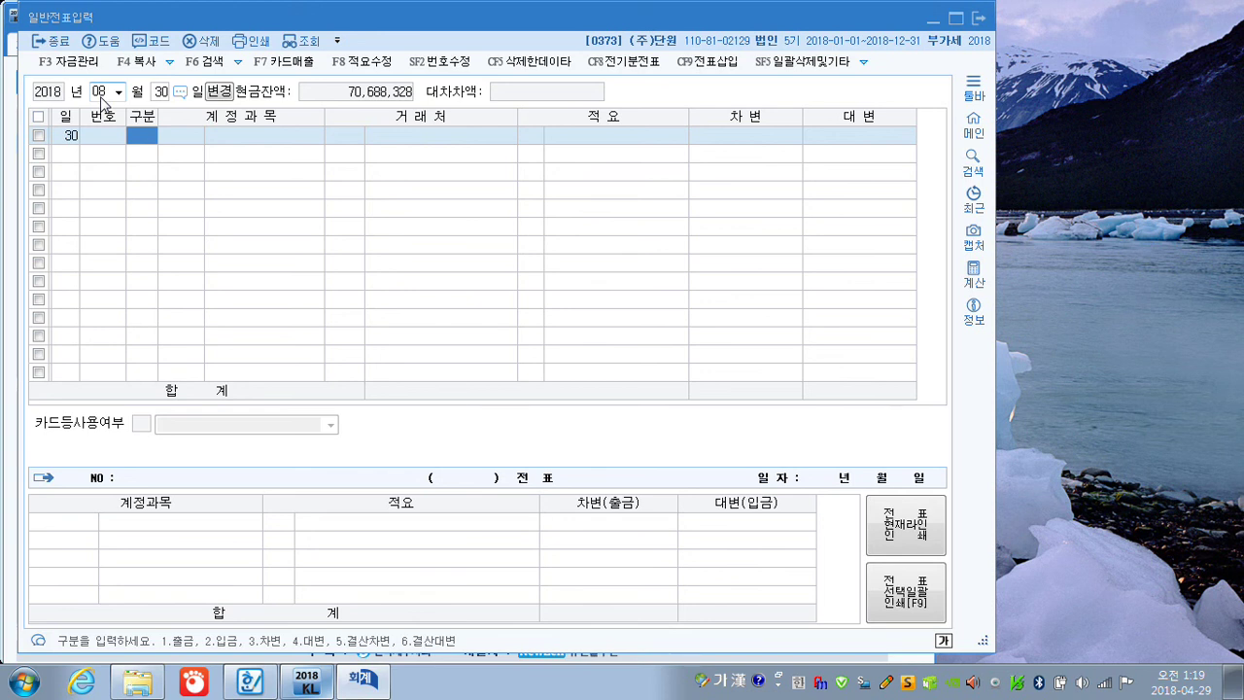
text(3251)
key(Return)
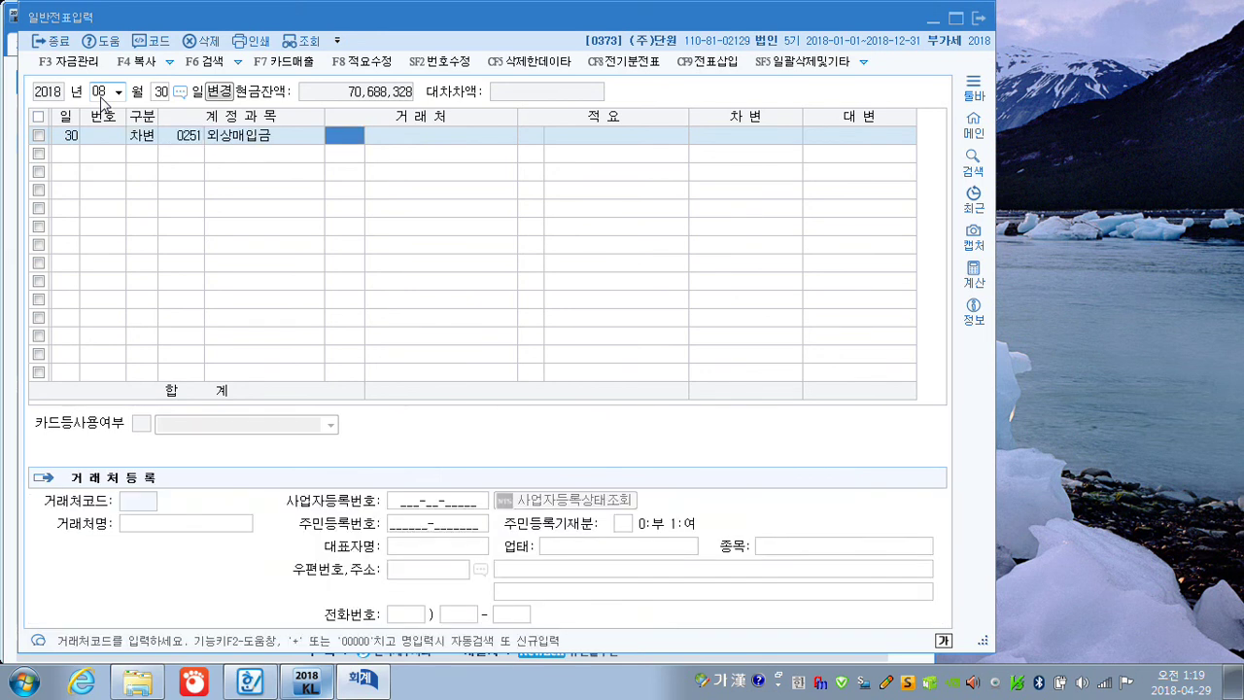
Set the 외상매입금 line's 거래처 to (주)민국 (00115) and its debit amount to 4,000,000, leaving 적요 blank
text(민)
key(Return)
key(Return)
key(Return)
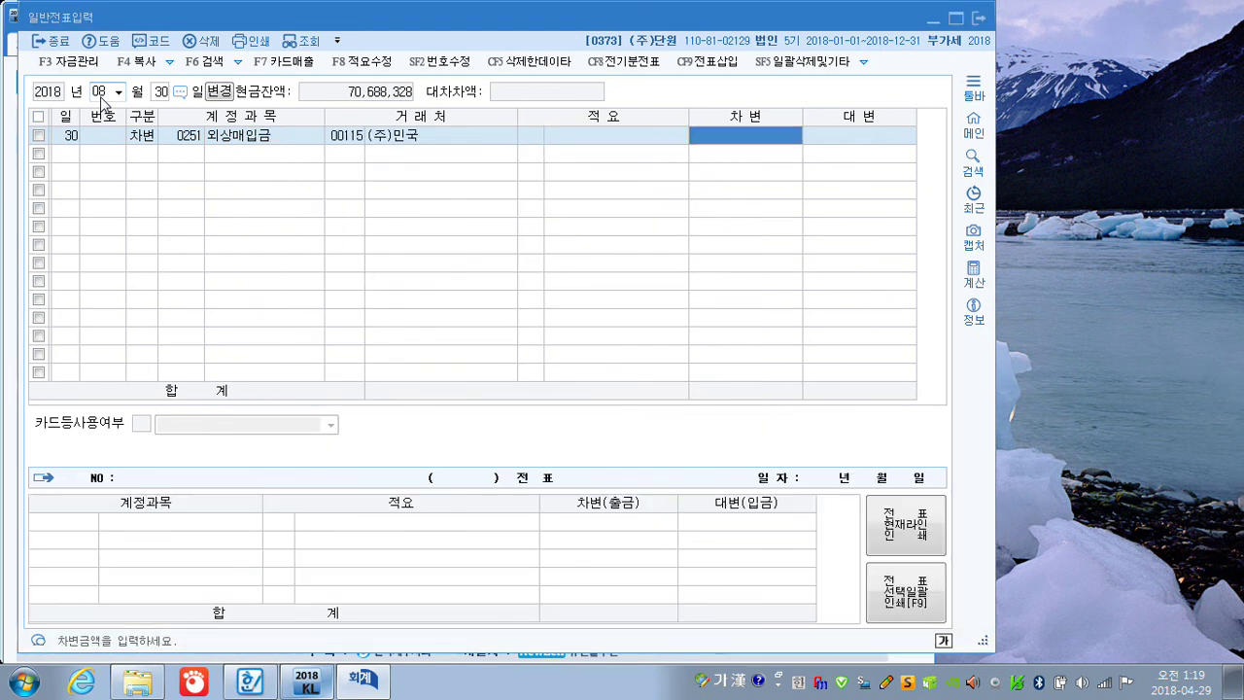
text(4000000)
key(Return)
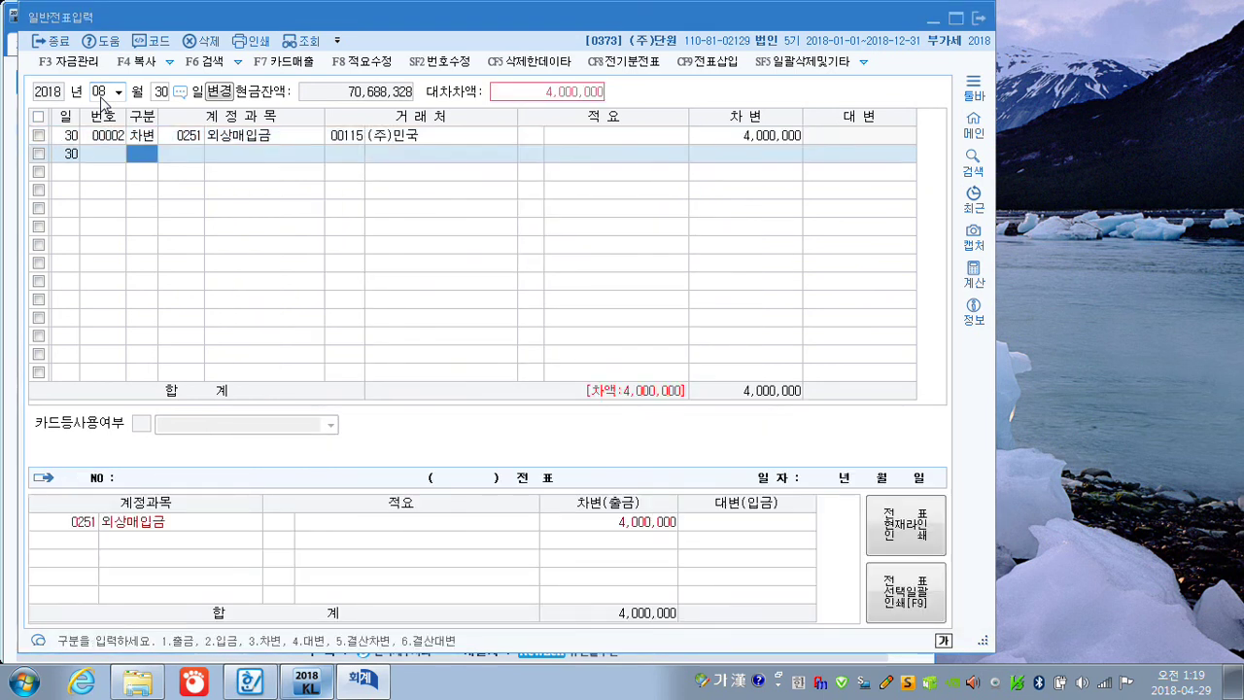
Add a credit line for 0103 보통예금 of 1,000,000 to the August 30 voucher, without 거래처 or 적요
text(410)
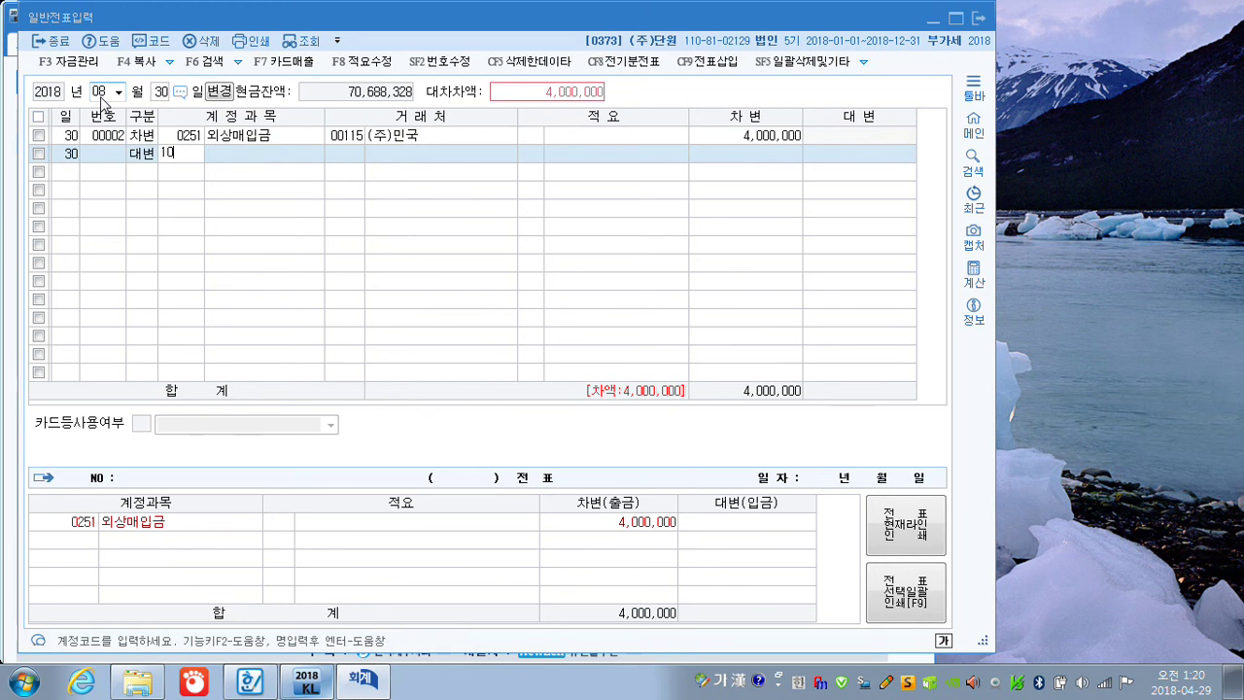
text(3)
key(Return)
key(Return)
key(Return)
key(Return)
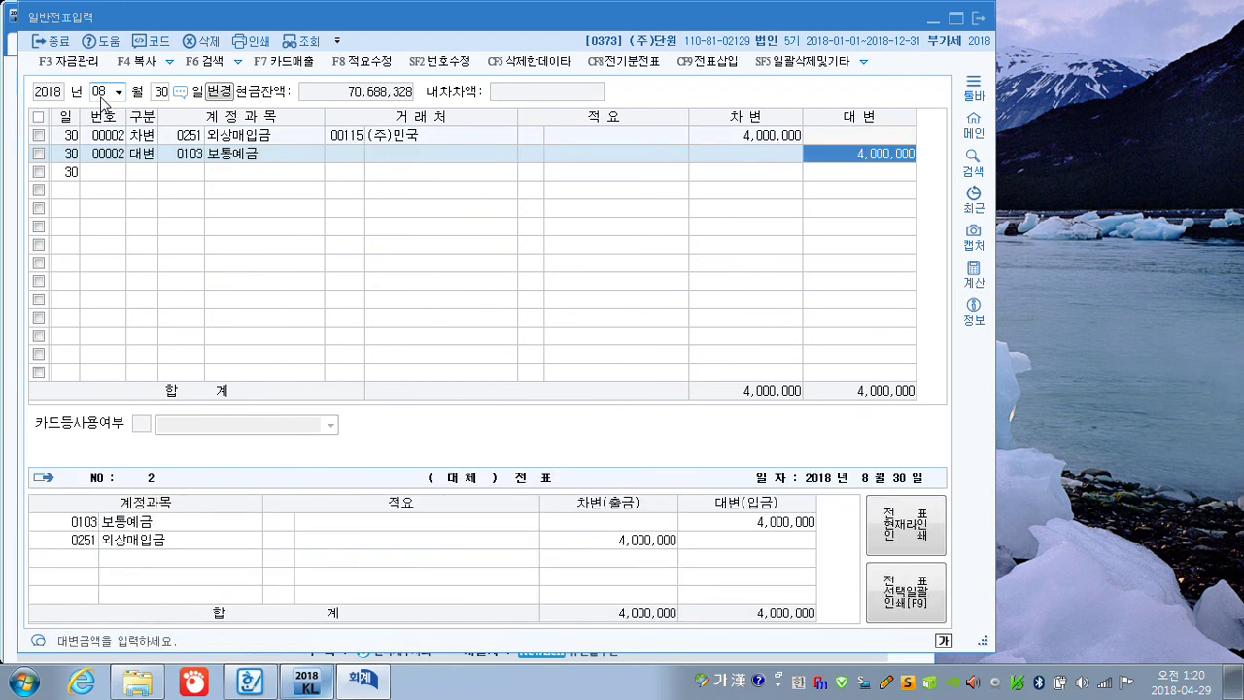
text(1000000)
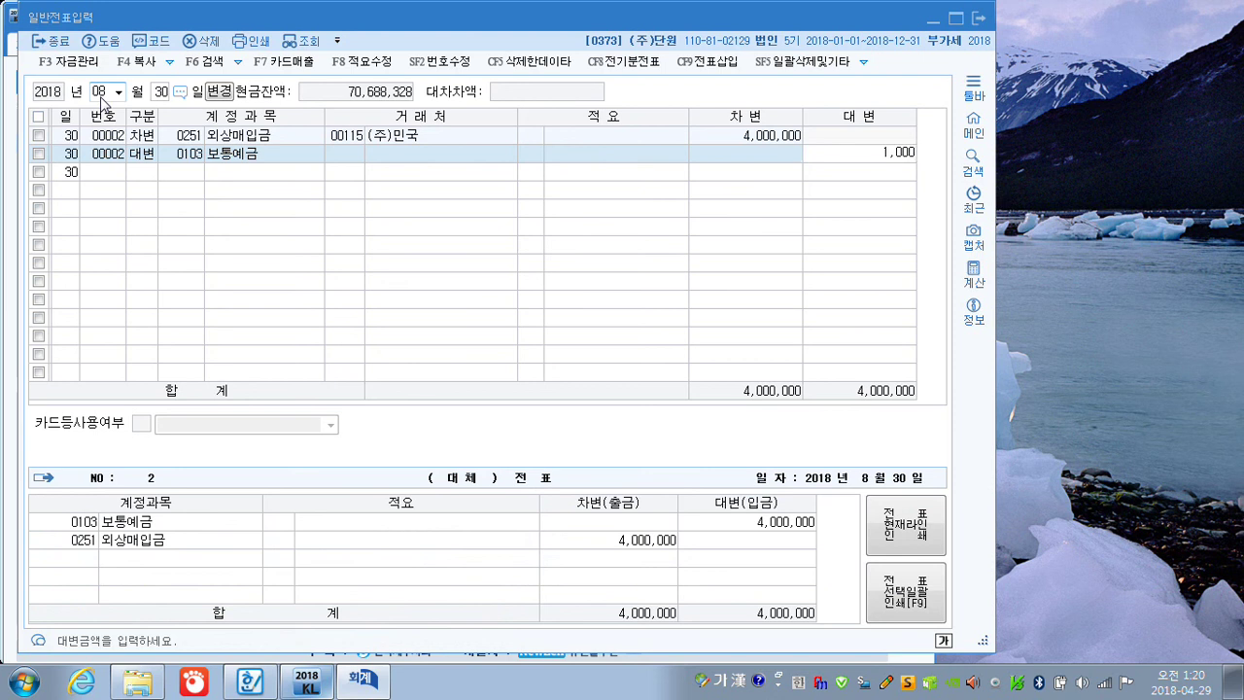
key(Return)
Add a credit line for 0252 지급어음 of 3,000,000 with 거래처 (주)민국 (00115), leaving 적요 blank
text(4252)
key(Return)
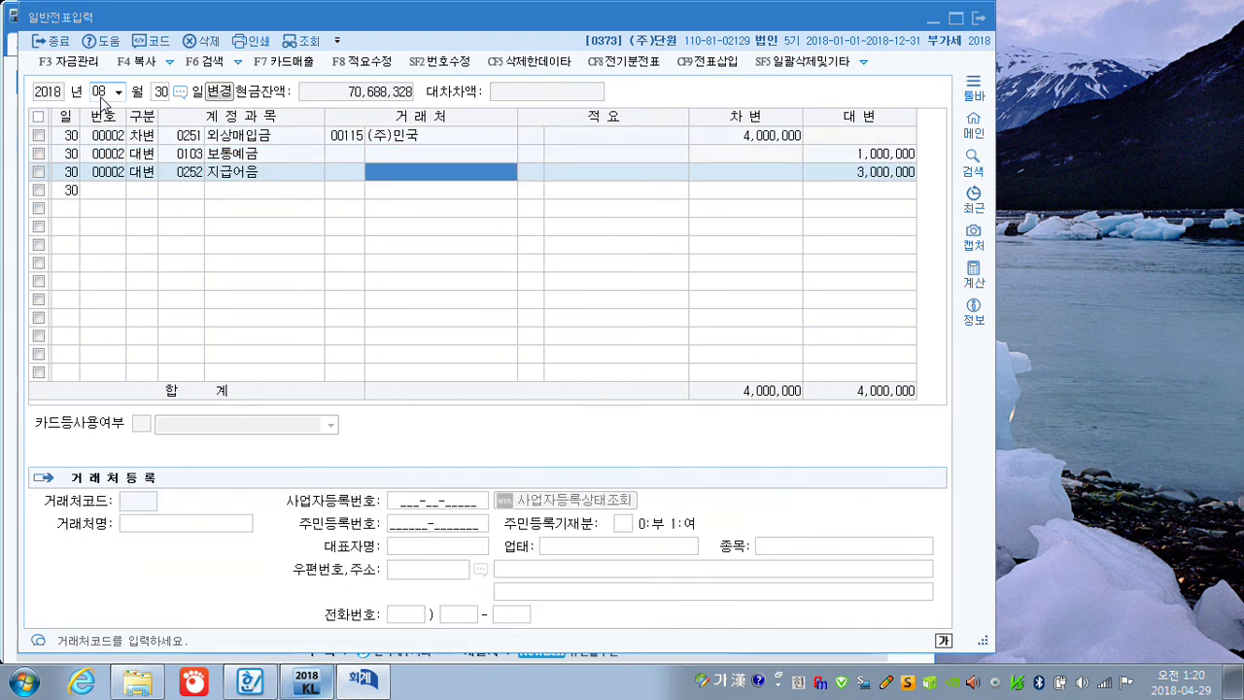
text(115)
key(Return)
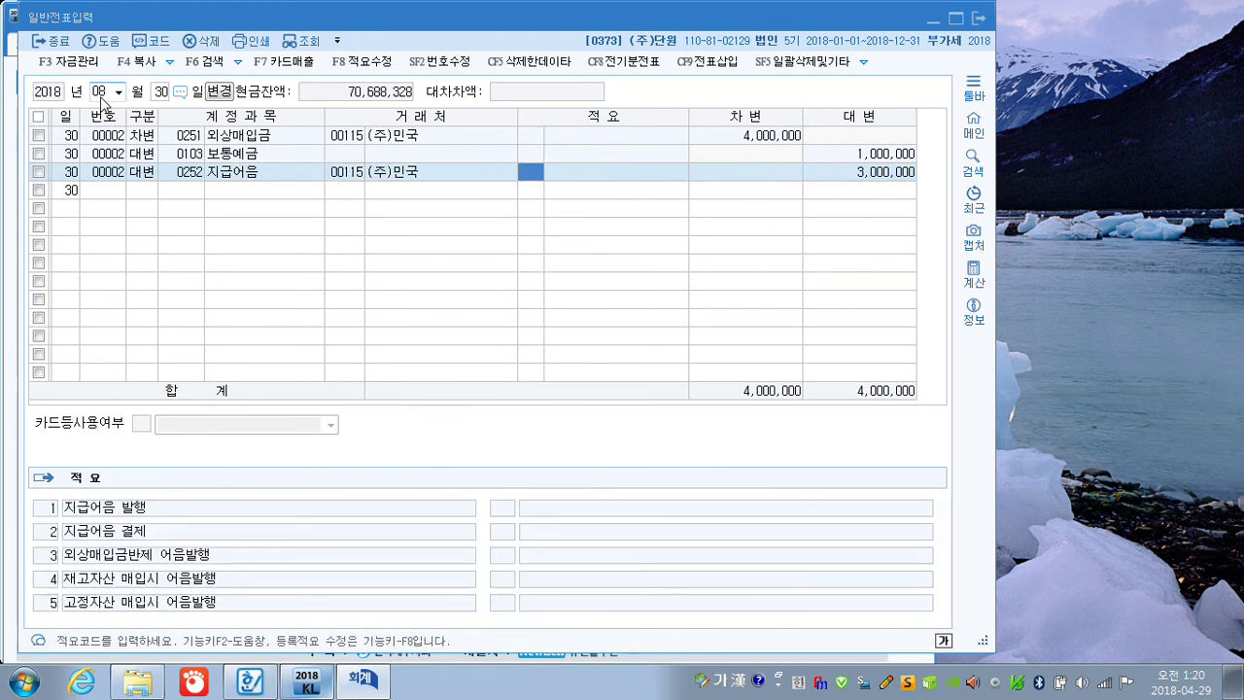
key(Return)
key(Return)
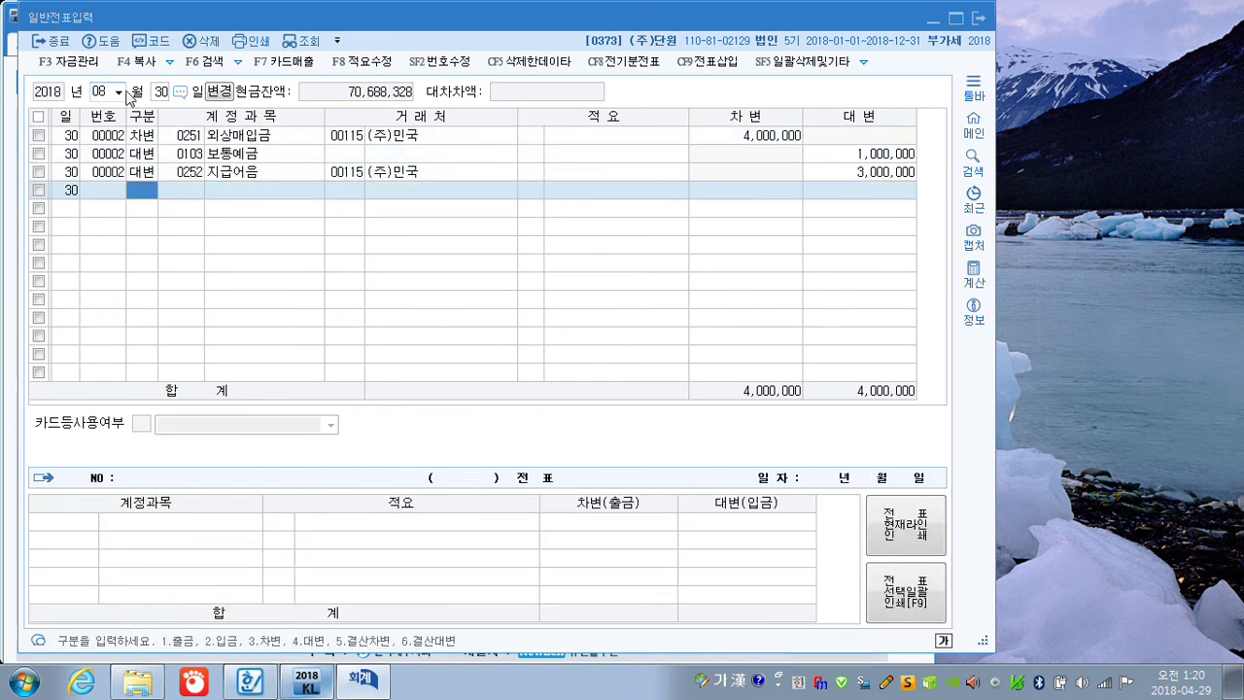
Load the general vouchers of September 30
click(102, 91)
text(09)
key(Return)
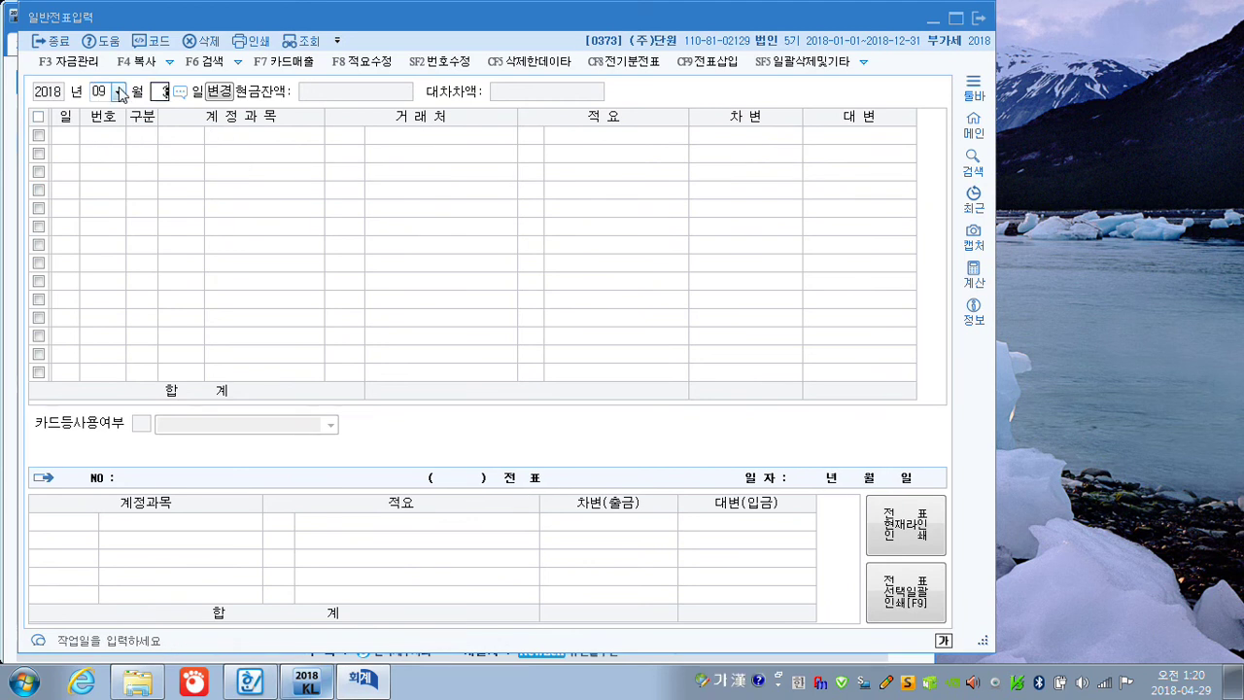
text(30)
key(Return)
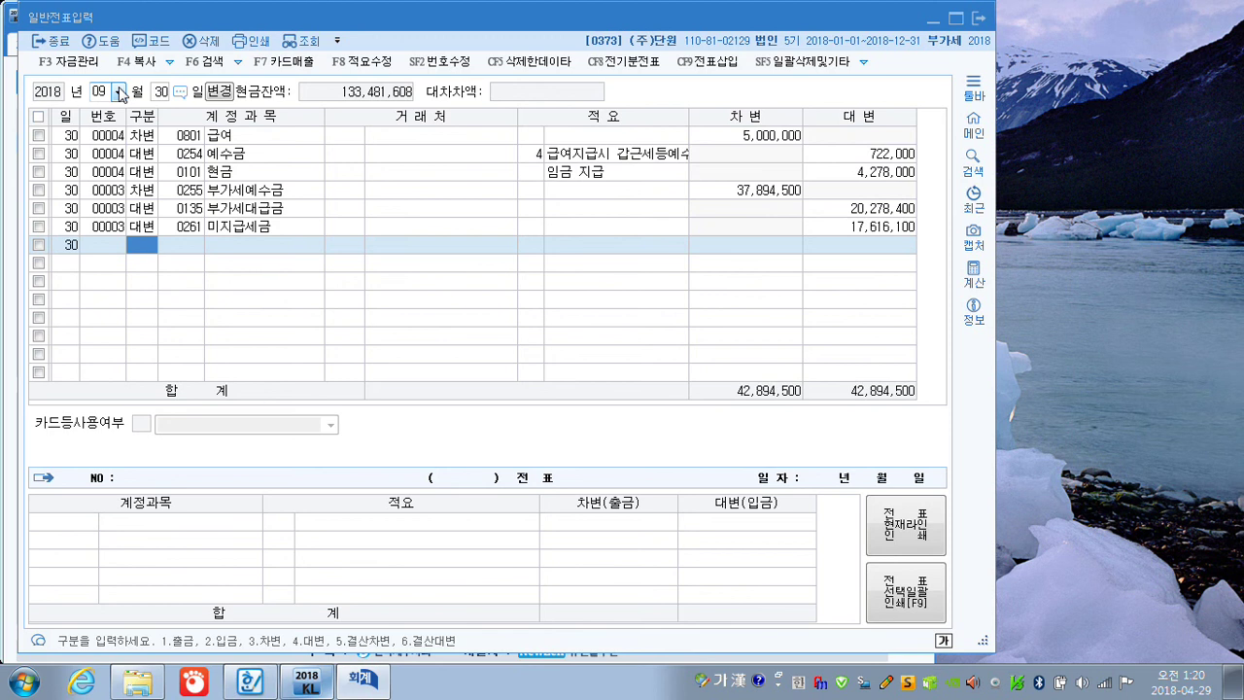
Start a September 30 debit line with account 0214 건설중인자산, found by searching for 건설
text(3)
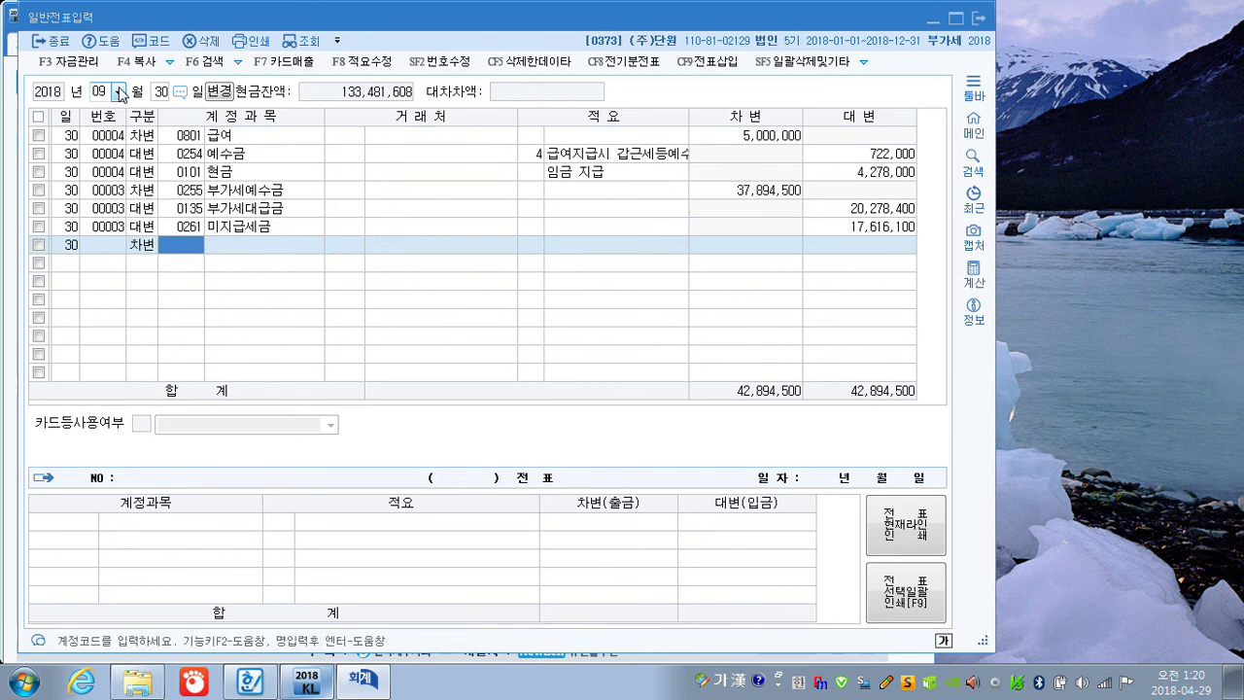
text(건서)
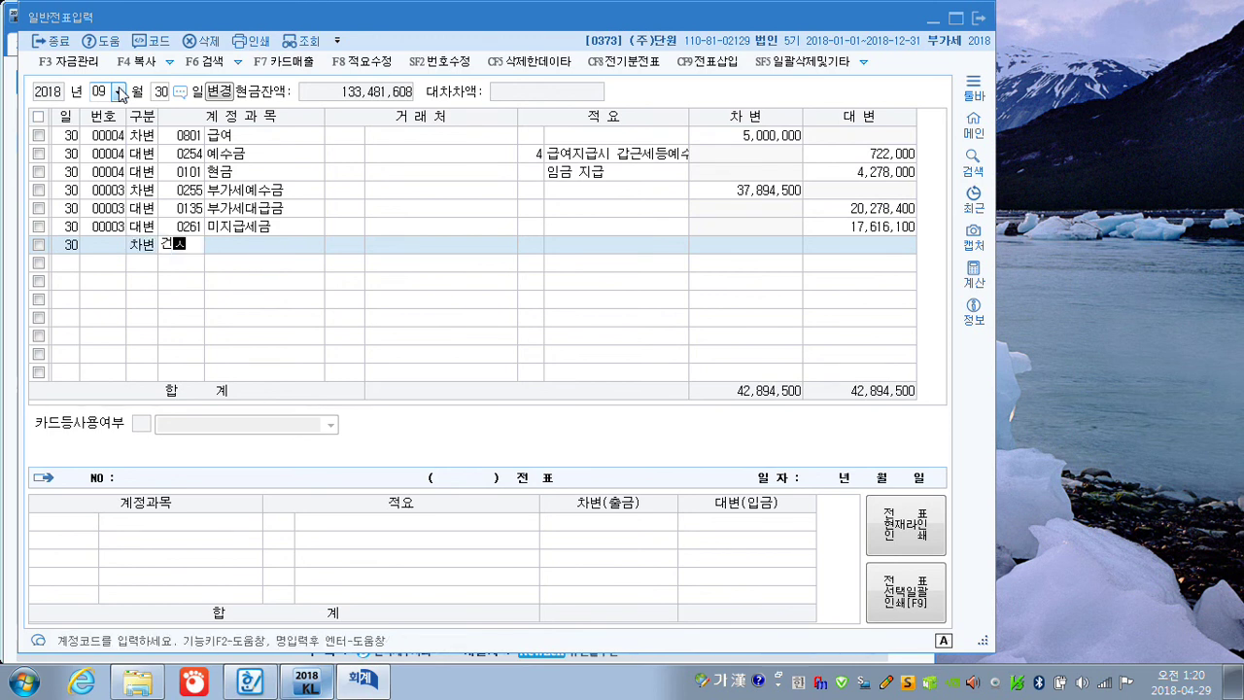
text(ㄹ)
key(Return)
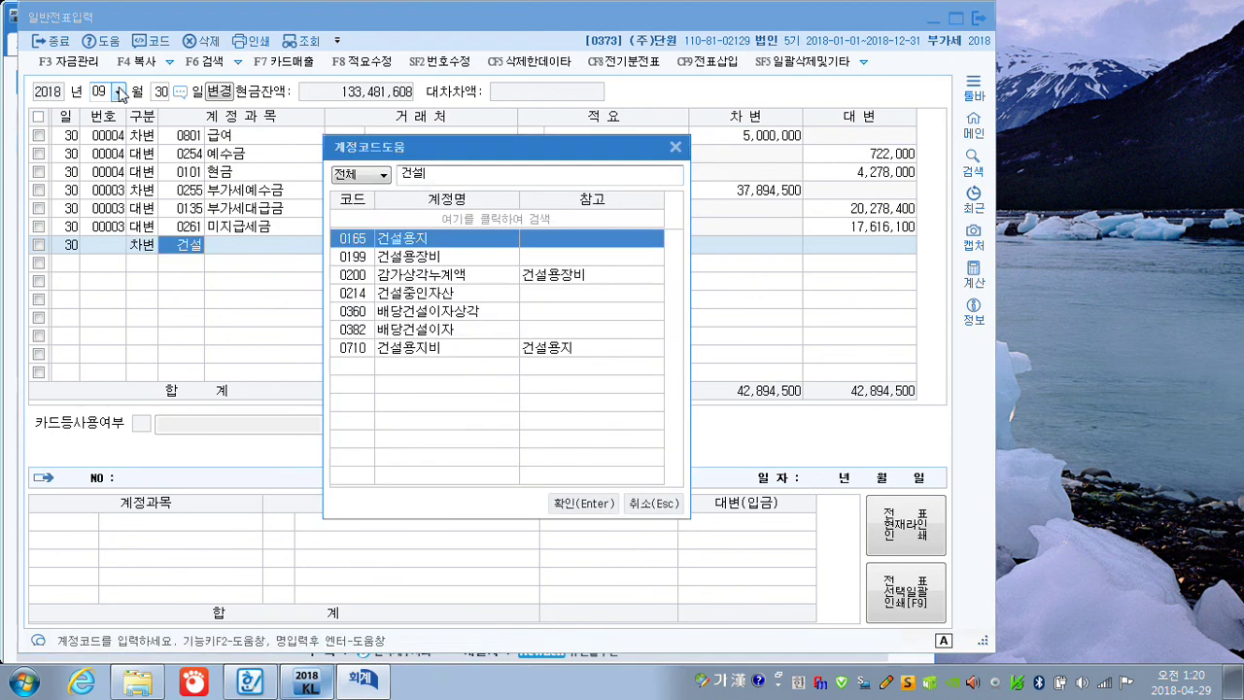
key(Down)
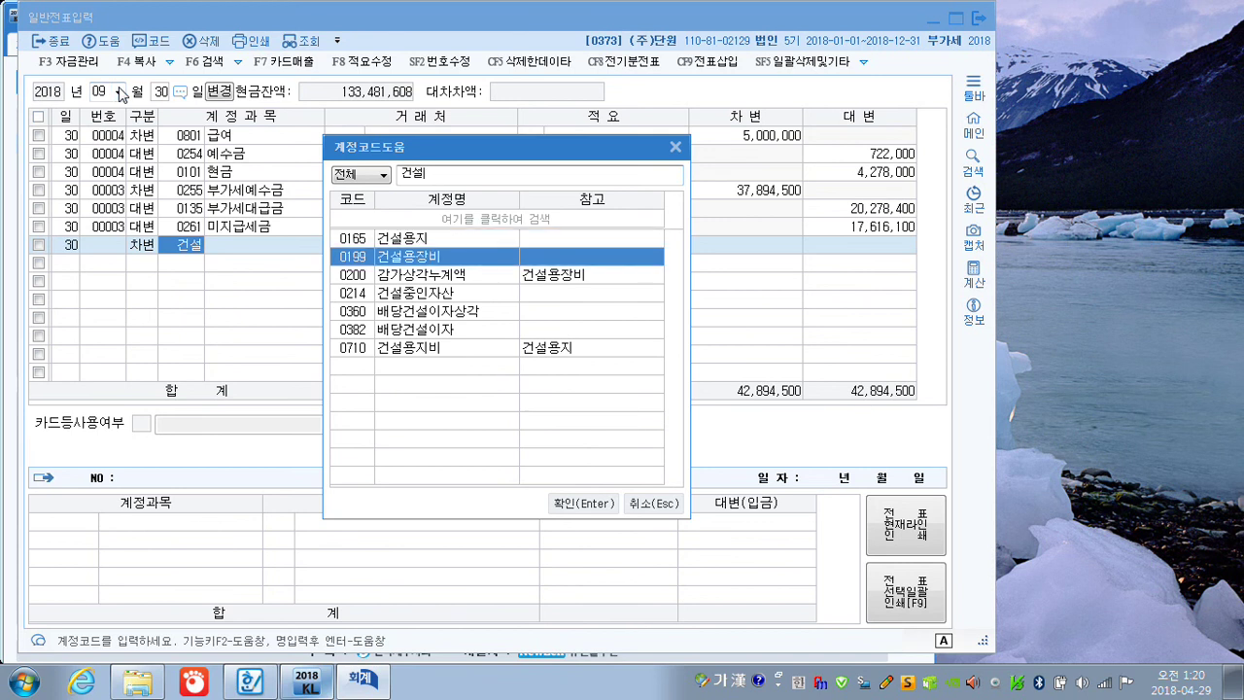
key(Down)
key(Down)
key(Return)
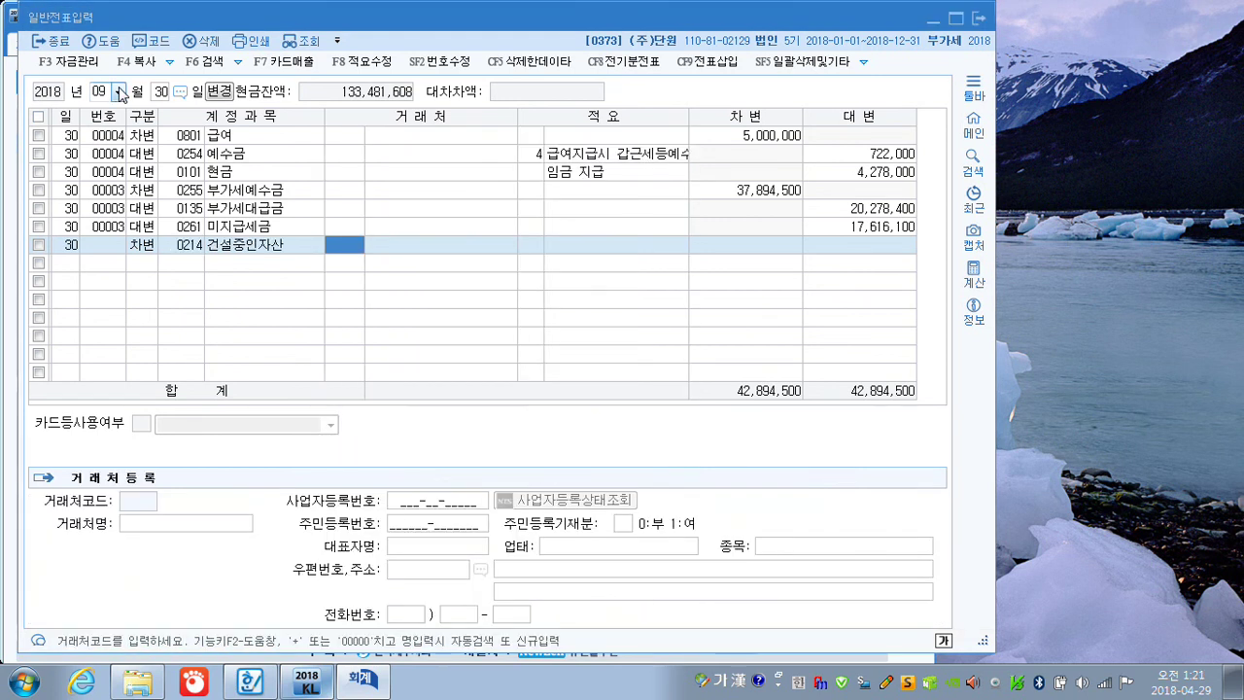
Leave the 건설중인자산 line's 거래처 and 적요 blank and set its debit amount to 1,350,000
key(Return)
key(Return)
key(Return)
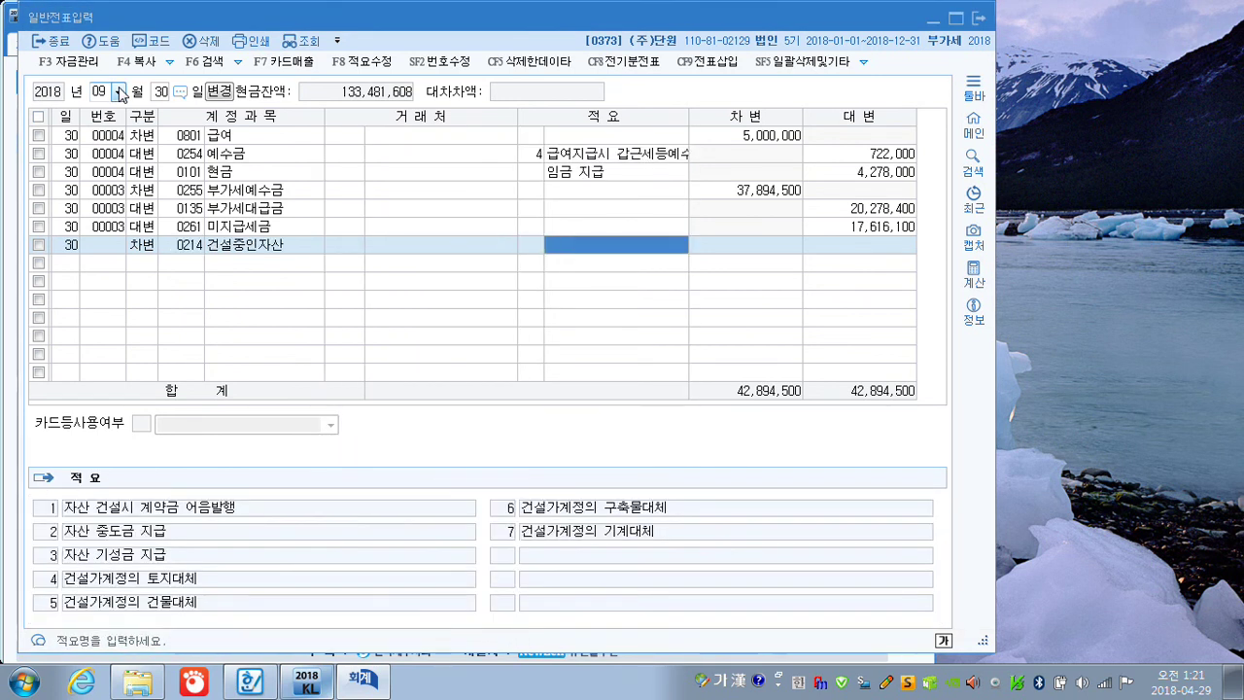
text(1350)
key(plus)
key(Return)
Add a balancing credit line for 0103 보통예금 of 1,350,000, leaving 거래처 and 적요 blank
text(4)
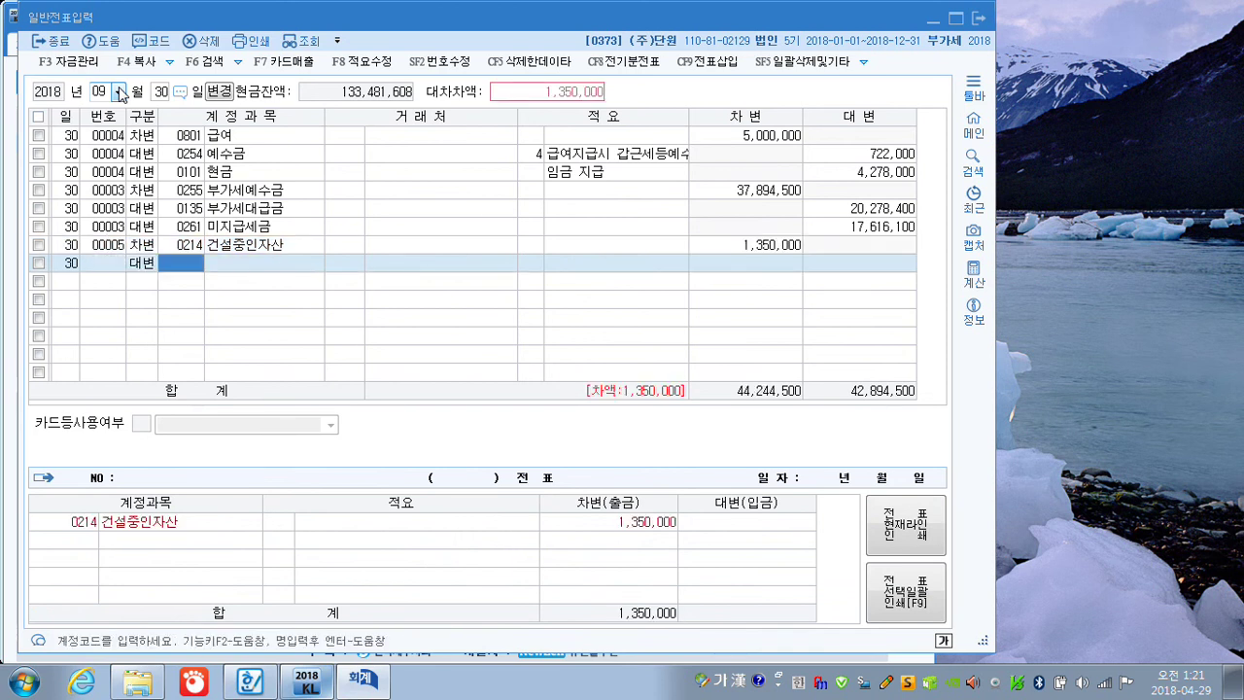
text(103)
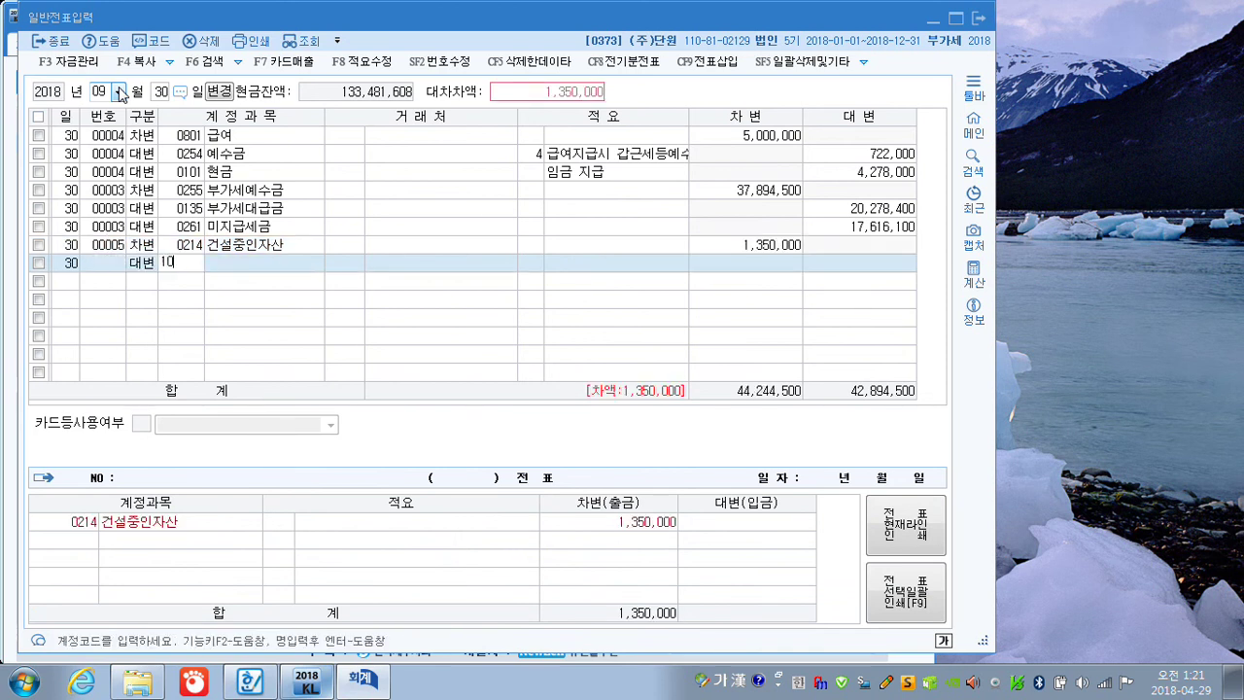
key(Return)
key(Return)
key(Return)
key(Return)
key(Return)
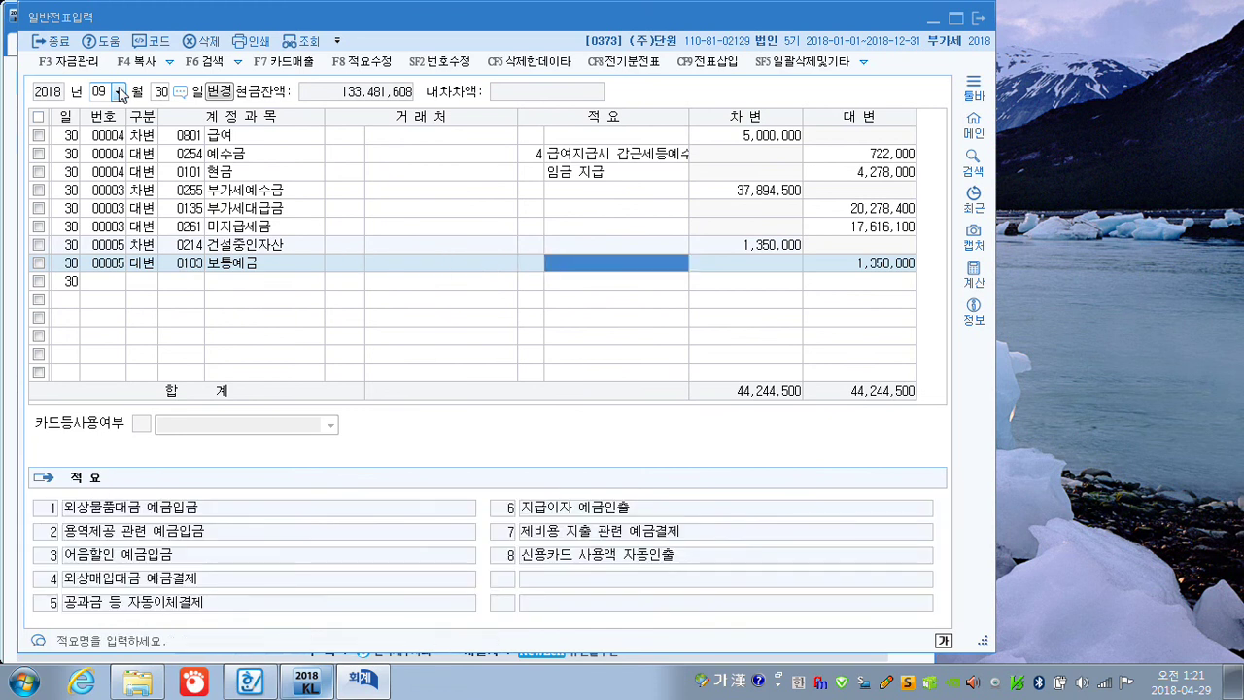
key(Return)
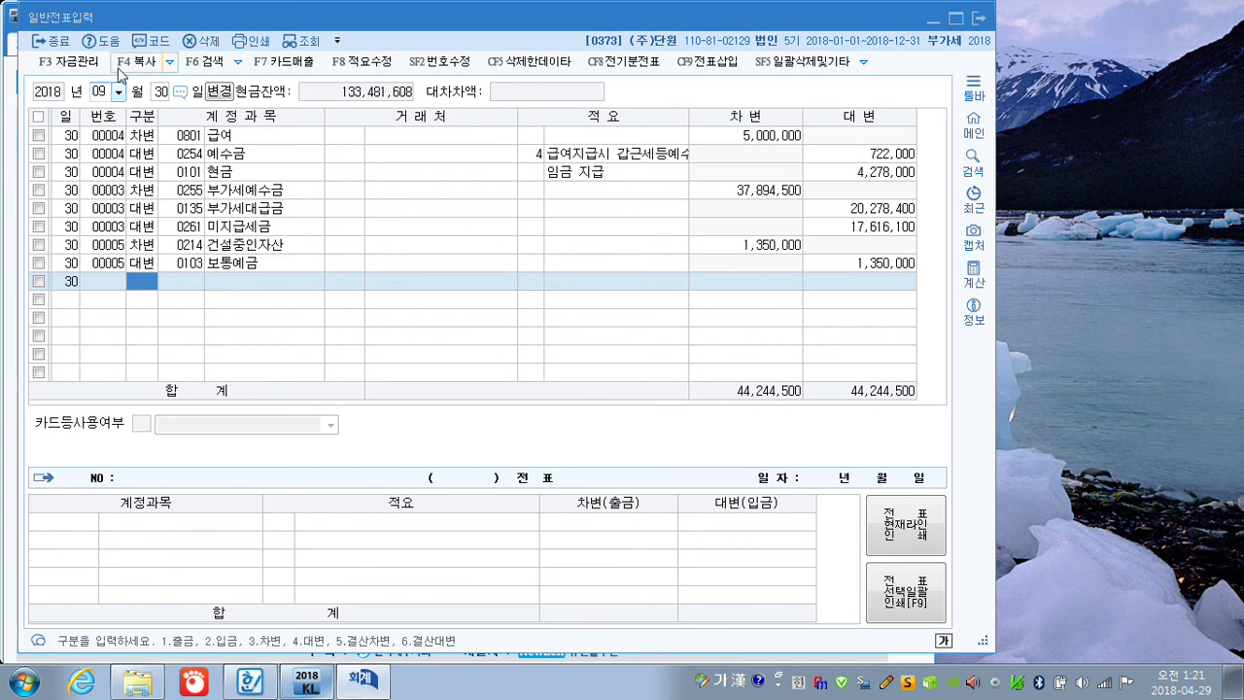
Load the general vouchers of October 25
click(102, 90)
text(11)
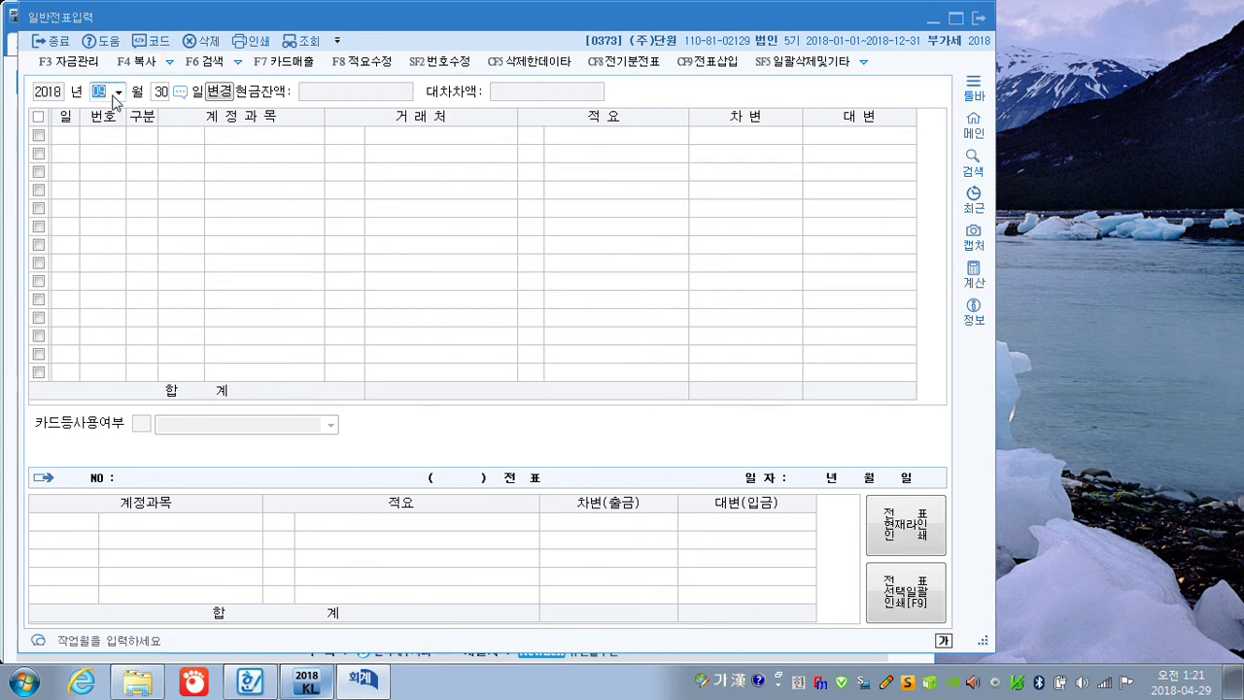
text(0)
key(Return)
text(25)
key(Return)
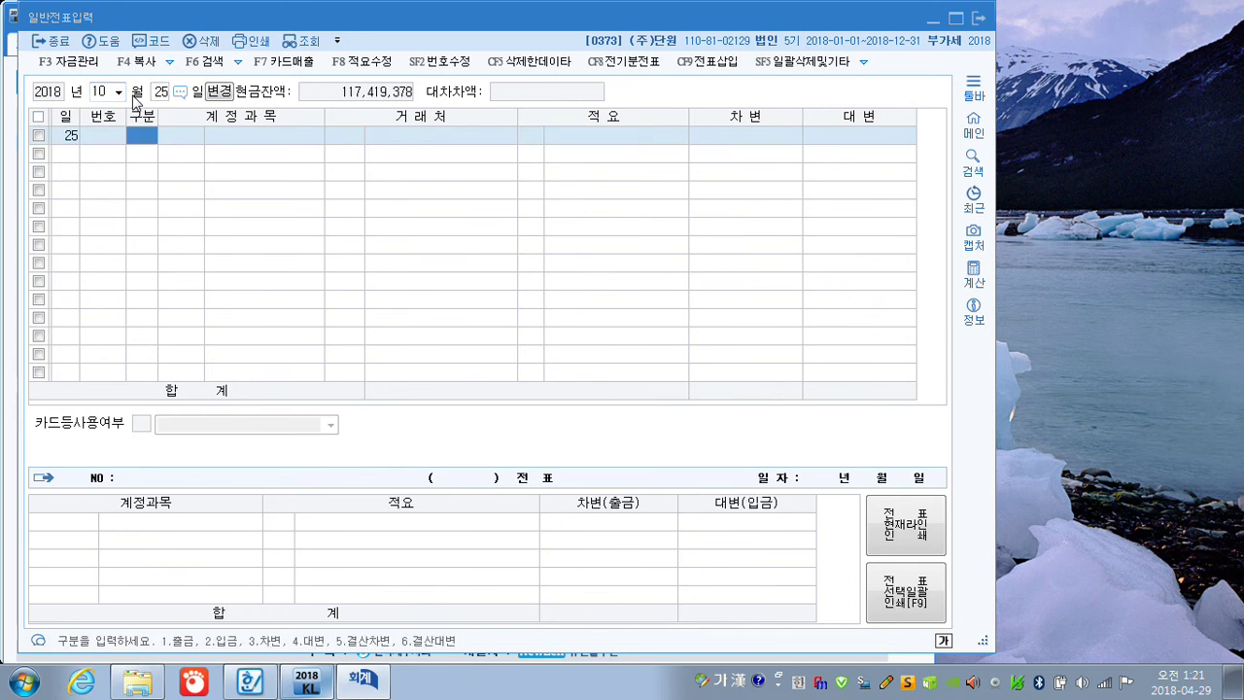
Add a debit line for 0103 보통예금 of 1,200,000, leaving 거래처 and 적요 blank
text(3)
key(Return)
text(103)
key(Return)
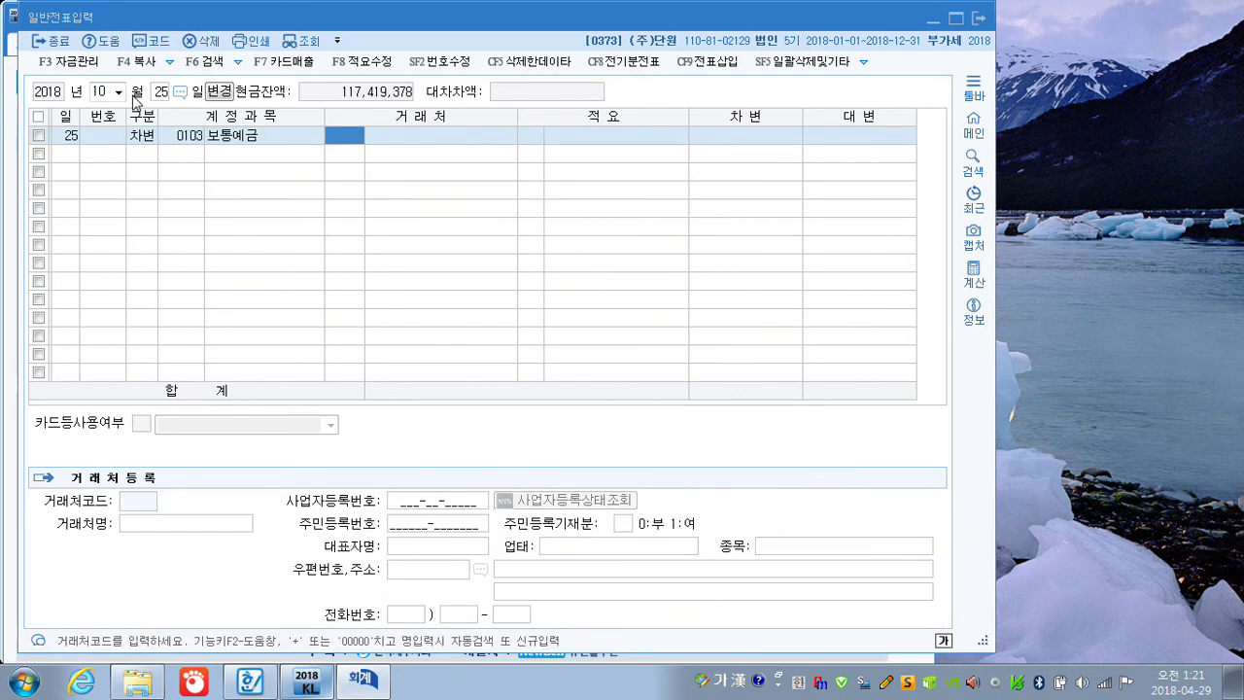
key(Return)
key(Return)
key(Return)
key(Return)
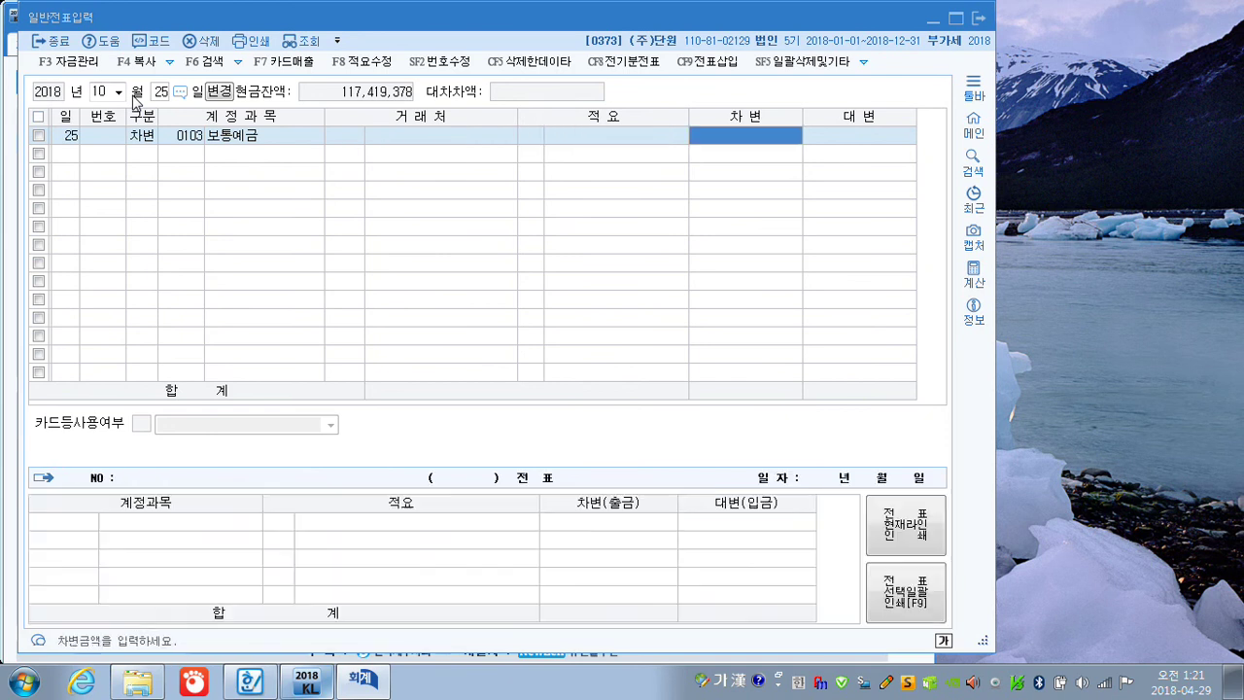
text(1200000)
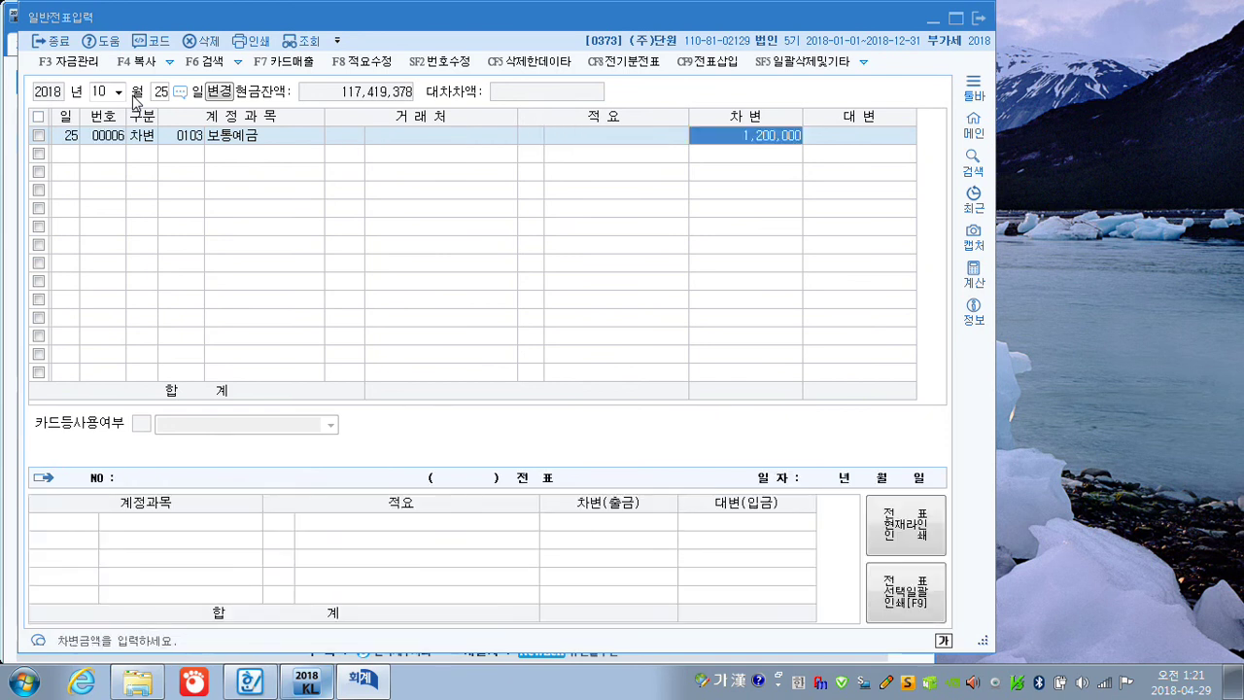
key(Return)
Add a credit line for 0383 자기주식, found by searching for 자기주, and set its amount to 1,240,000
key(4)
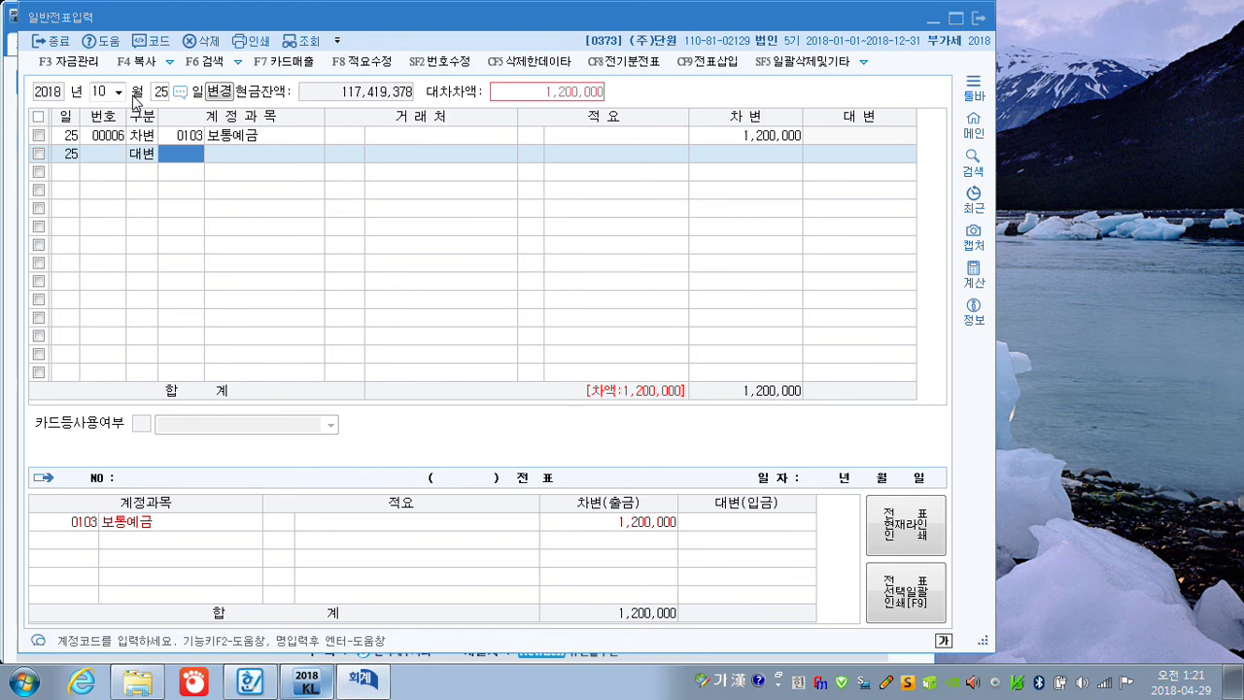
text(자기주)
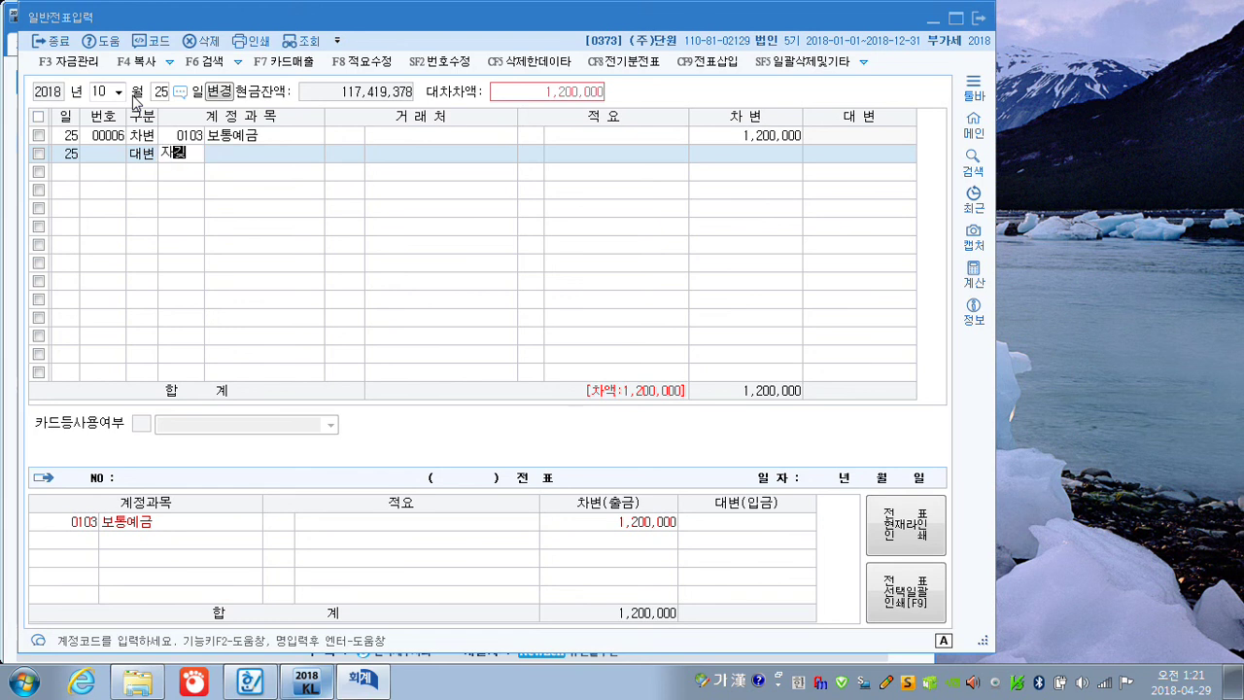
key(Return)
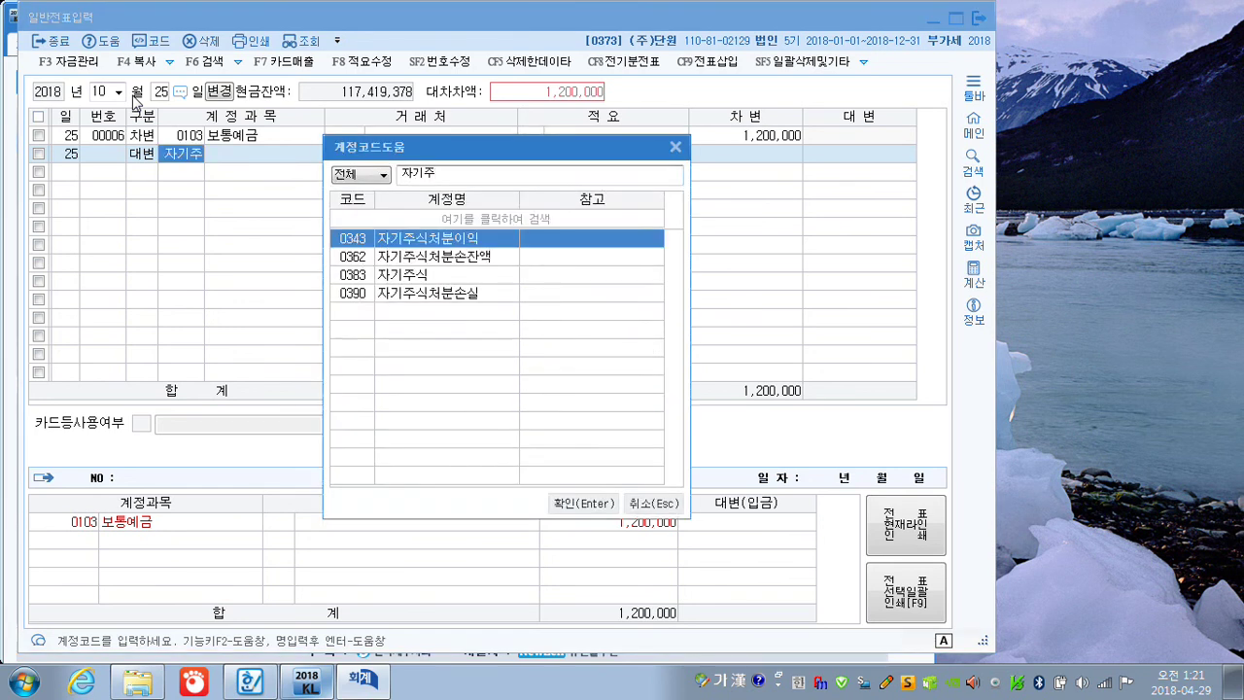
key(Down)
key(Down)
key(Return)
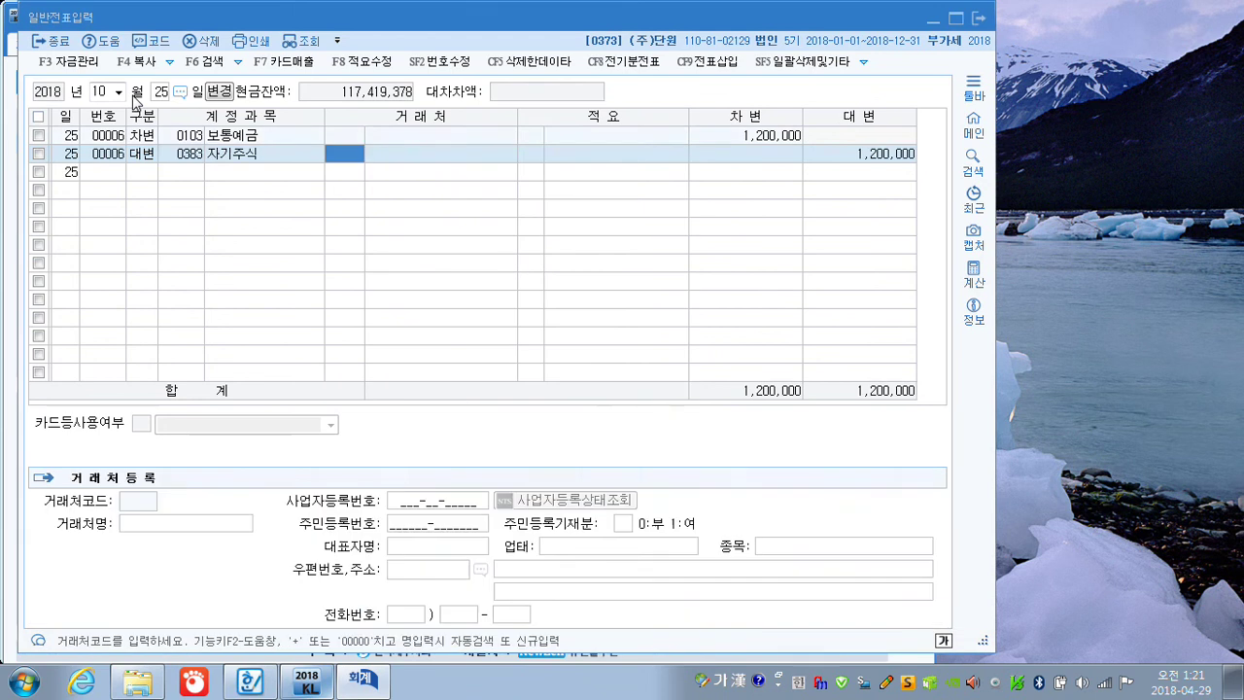
key(Return)
key(Return)
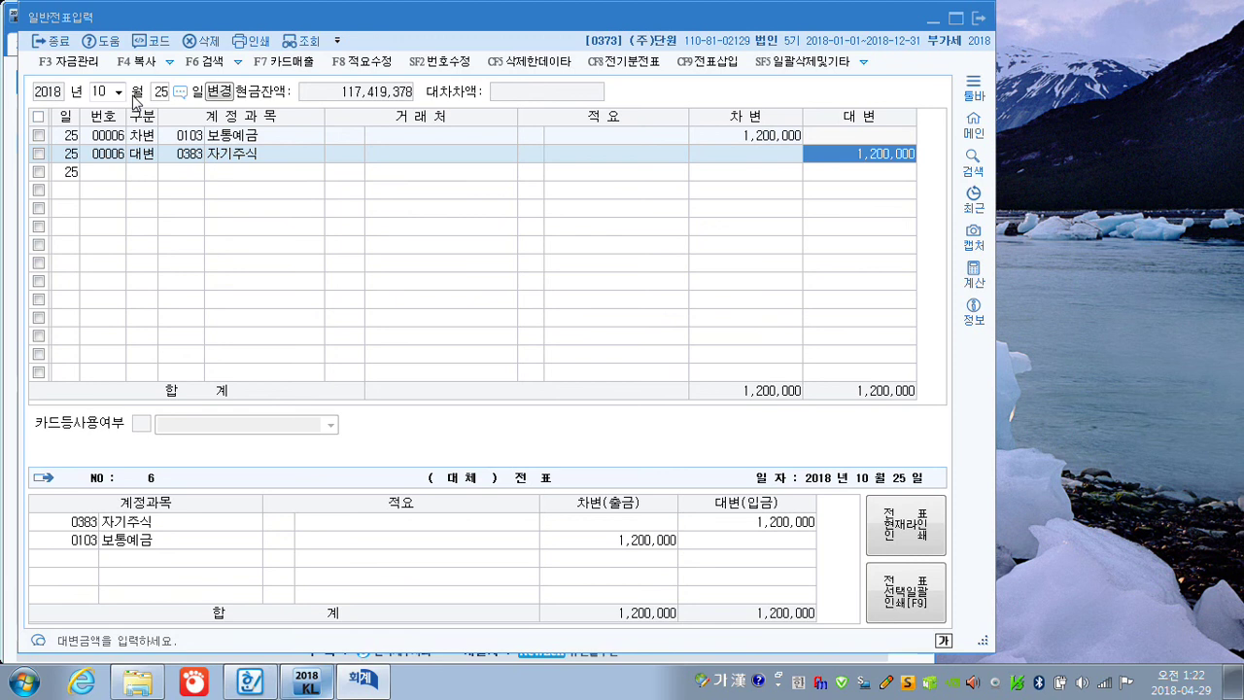
text(1240)
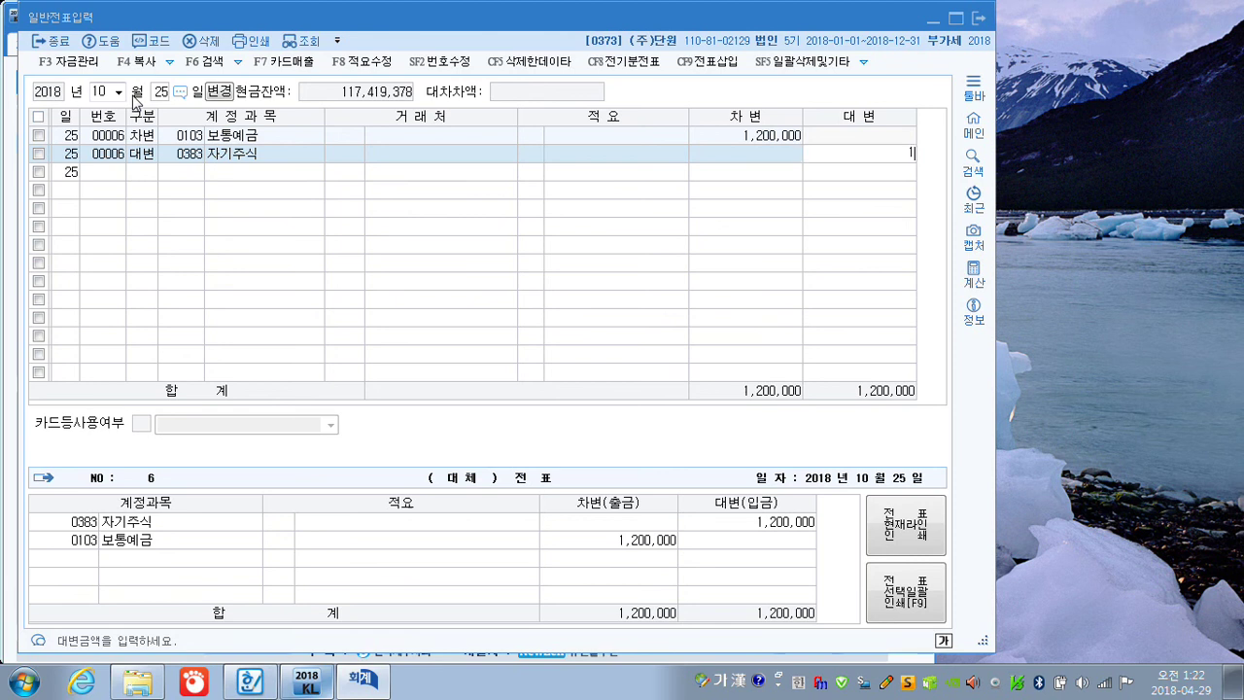
key(plus)
key(Return)
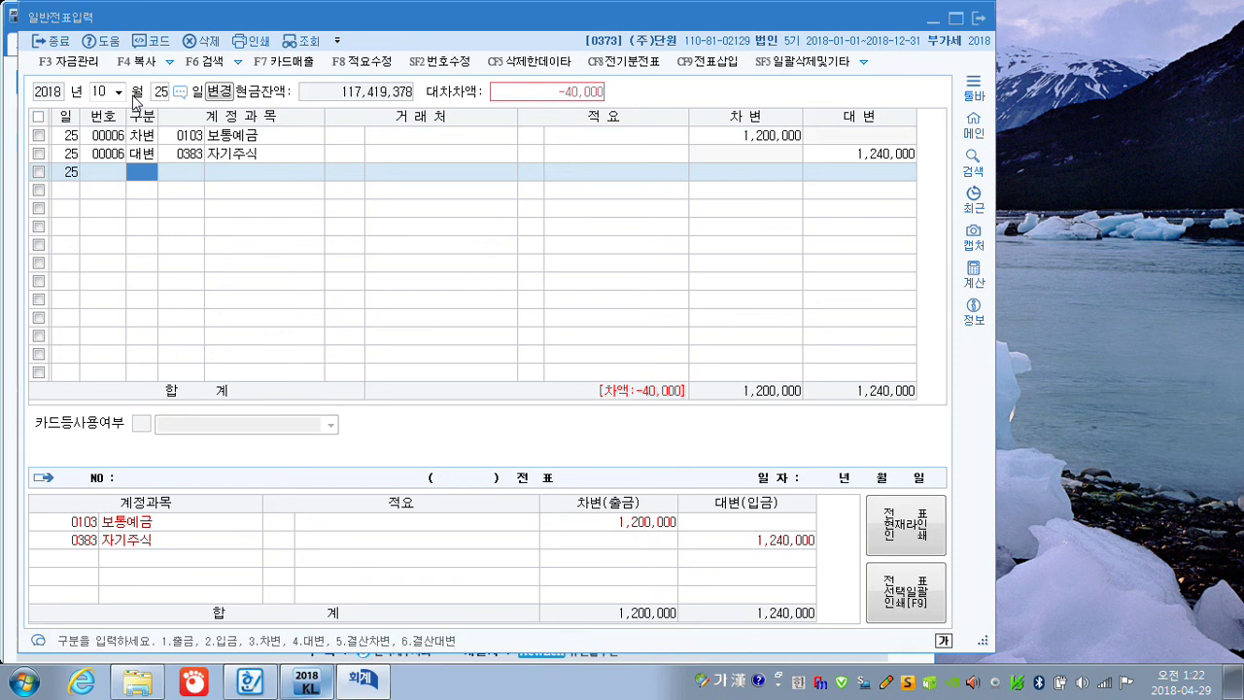
Add a debit line for 0390 자기주식처분손실, found by searching for 자기주, accepting the balancing amount of 40,000
text(3)
key(Return)
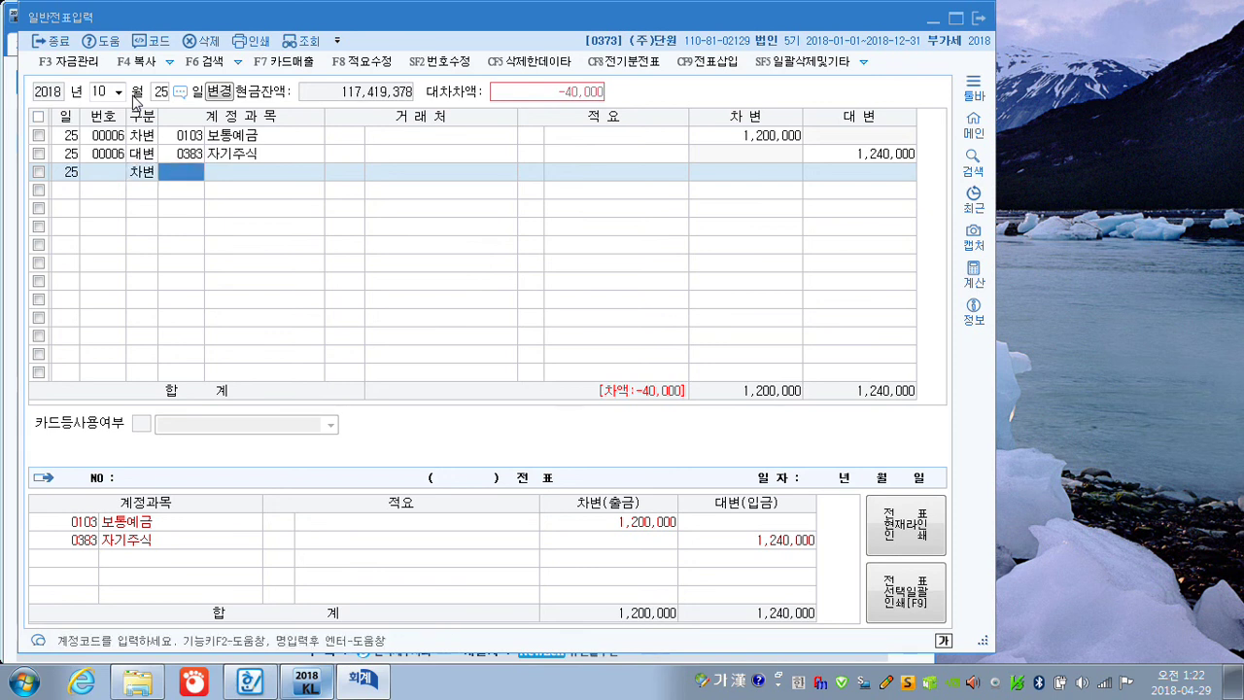
text(작기주)
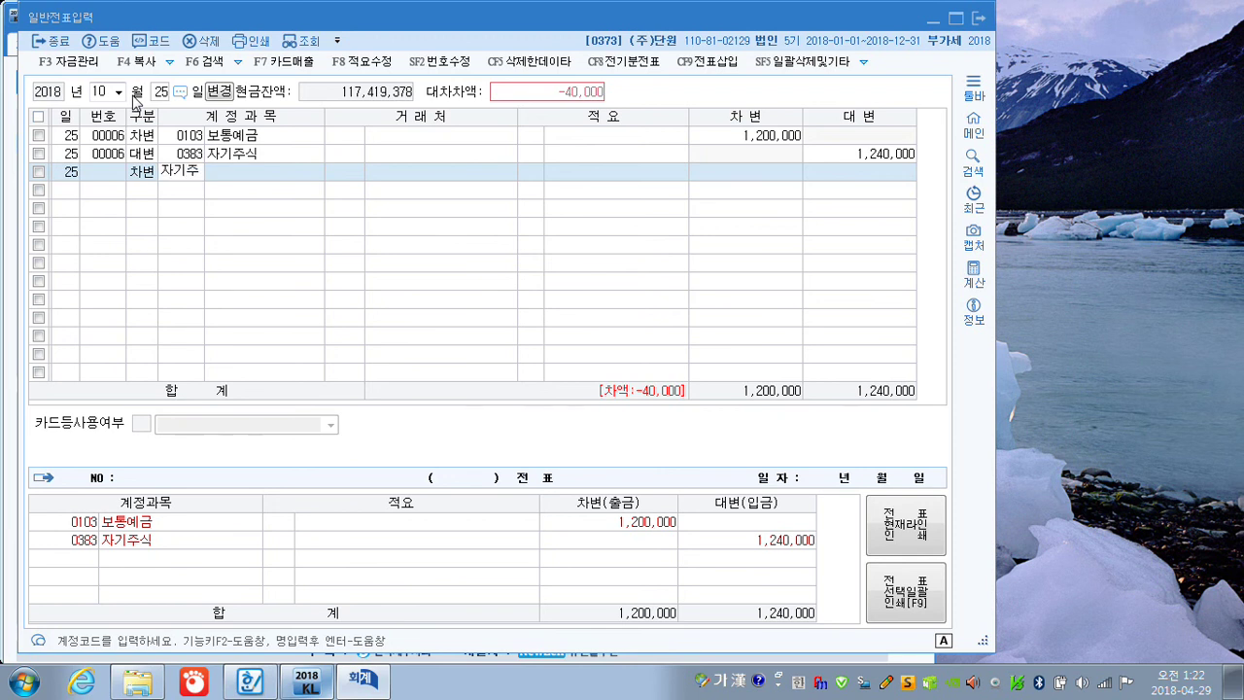
key(Return)
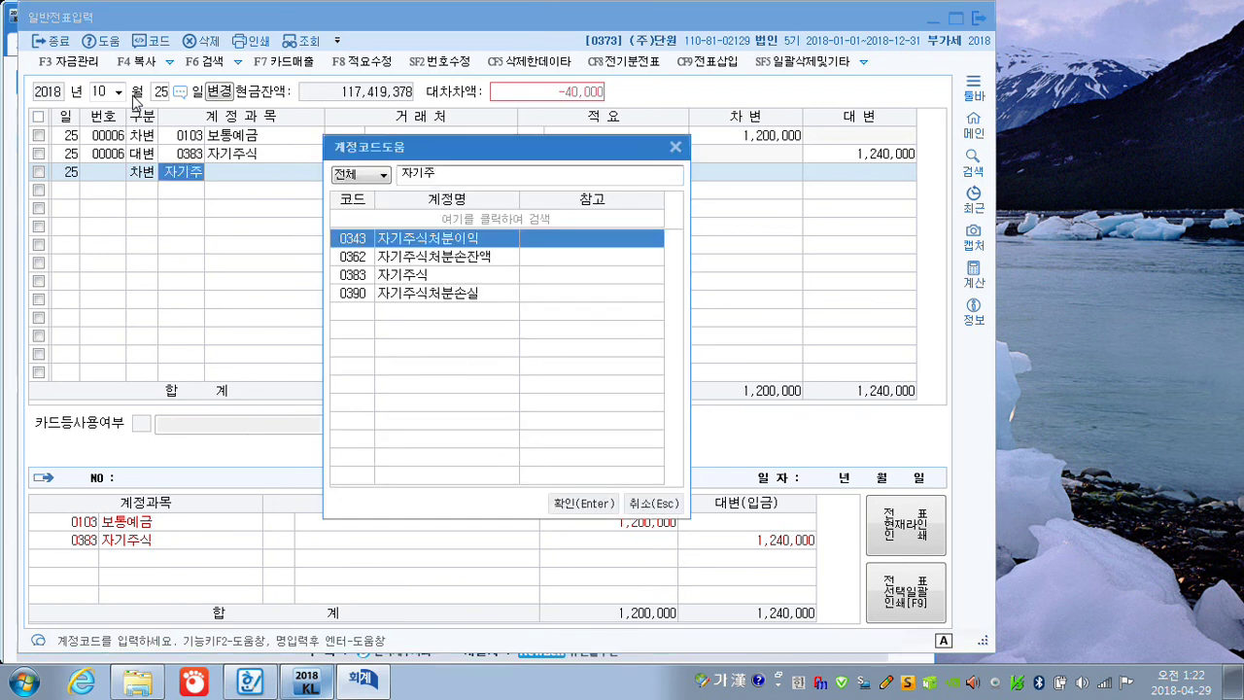
key(Down)
key(Down)
key(Down)
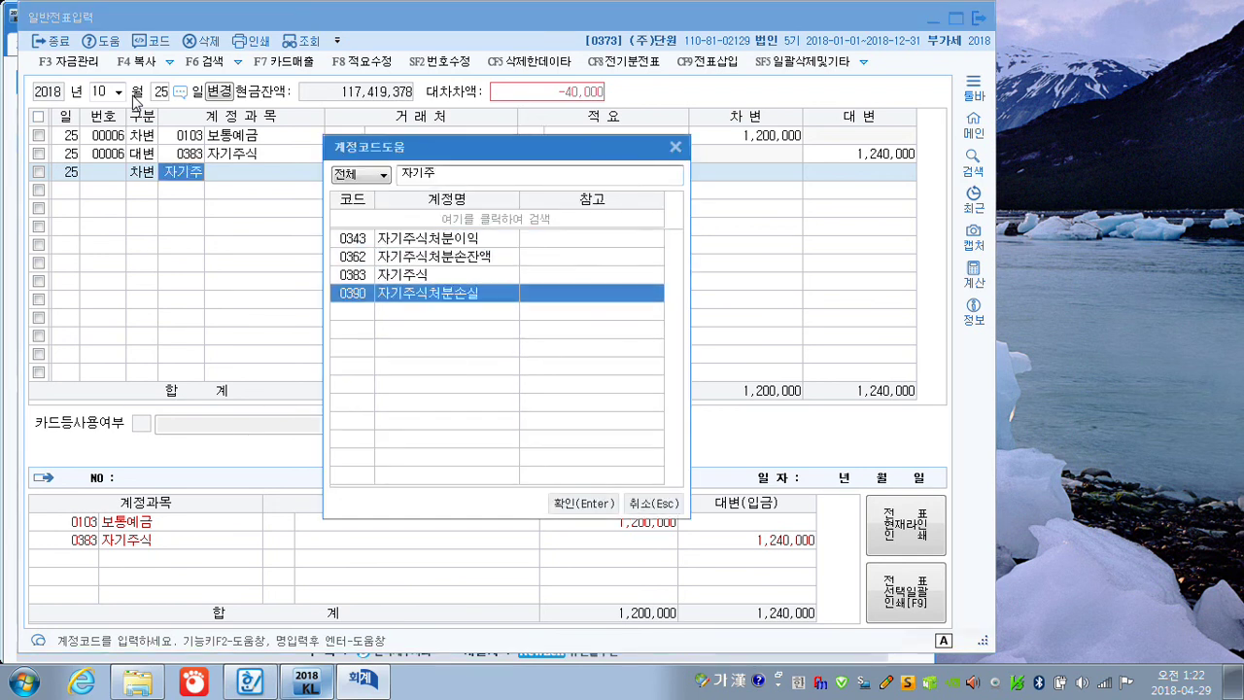
key(Return)
key(Return)
key(Return)
key(Return)
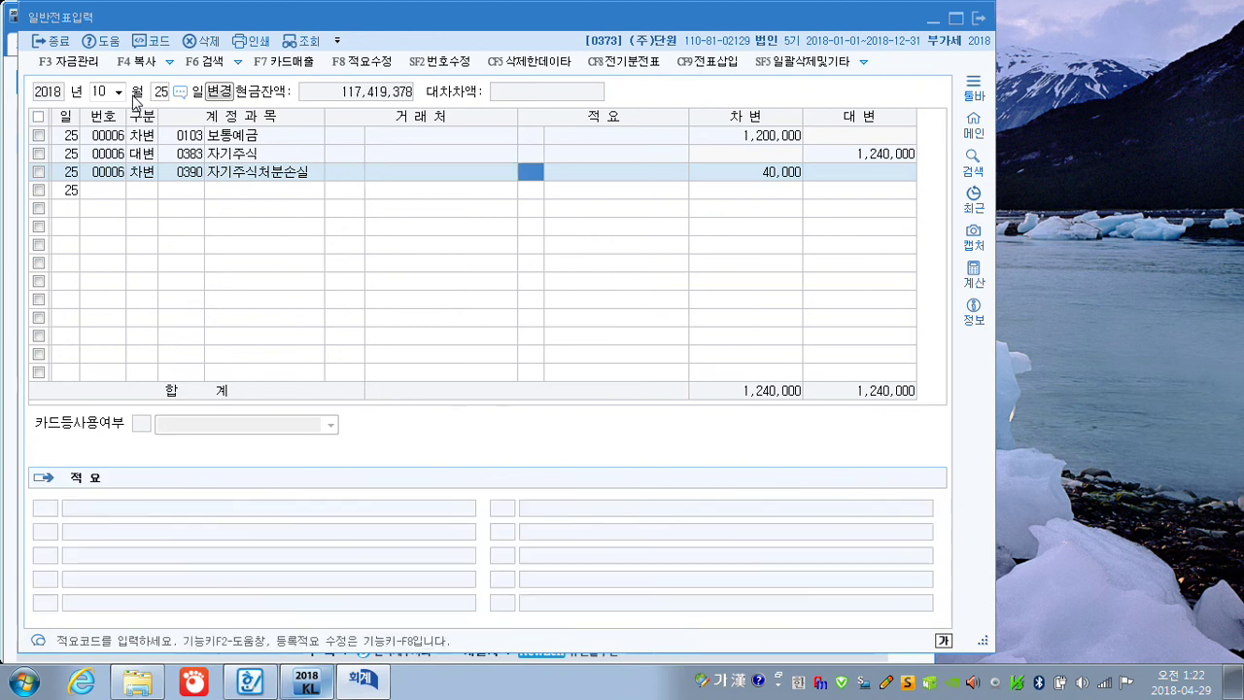
key(Return)
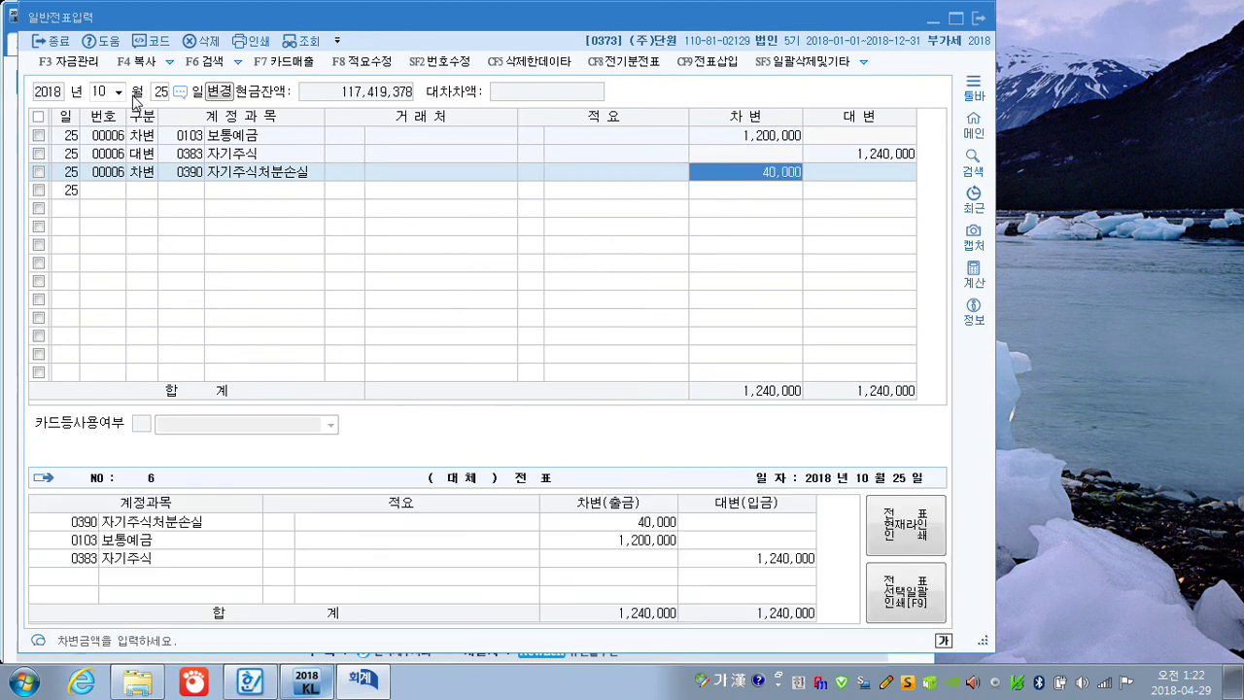
key(Return)
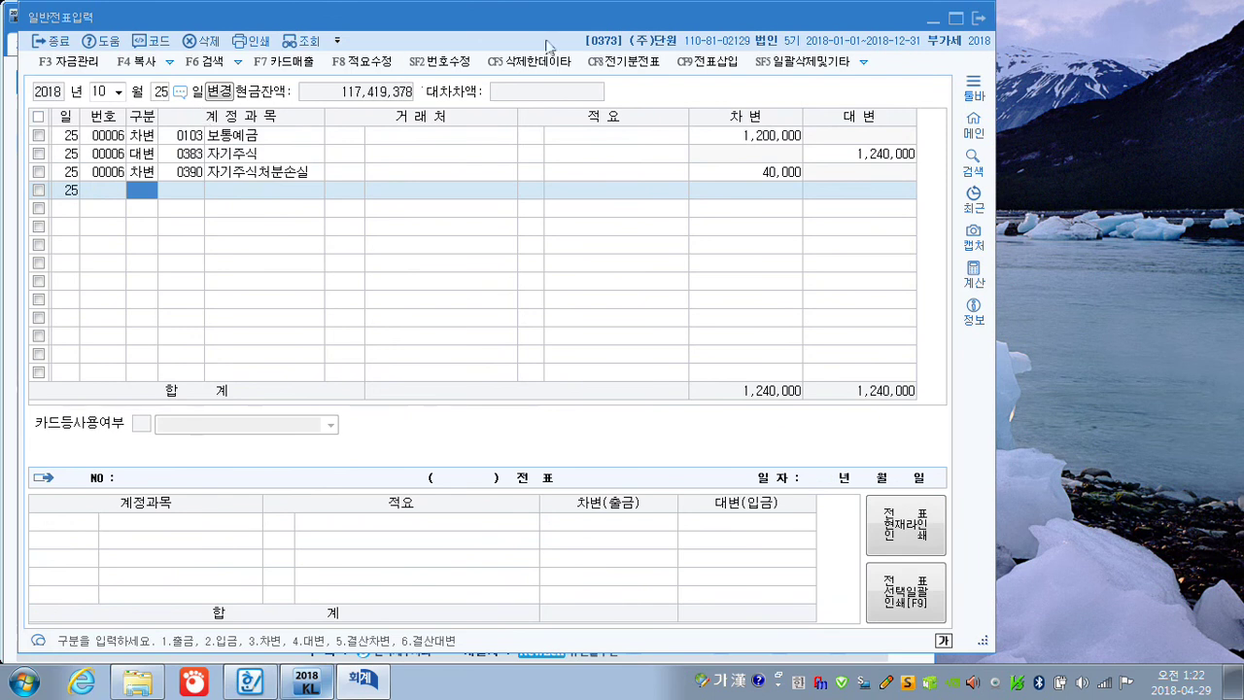
Close 일반전표입력, open 매입매출전표입력 and load the vouchers of July 26
click(980, 19)
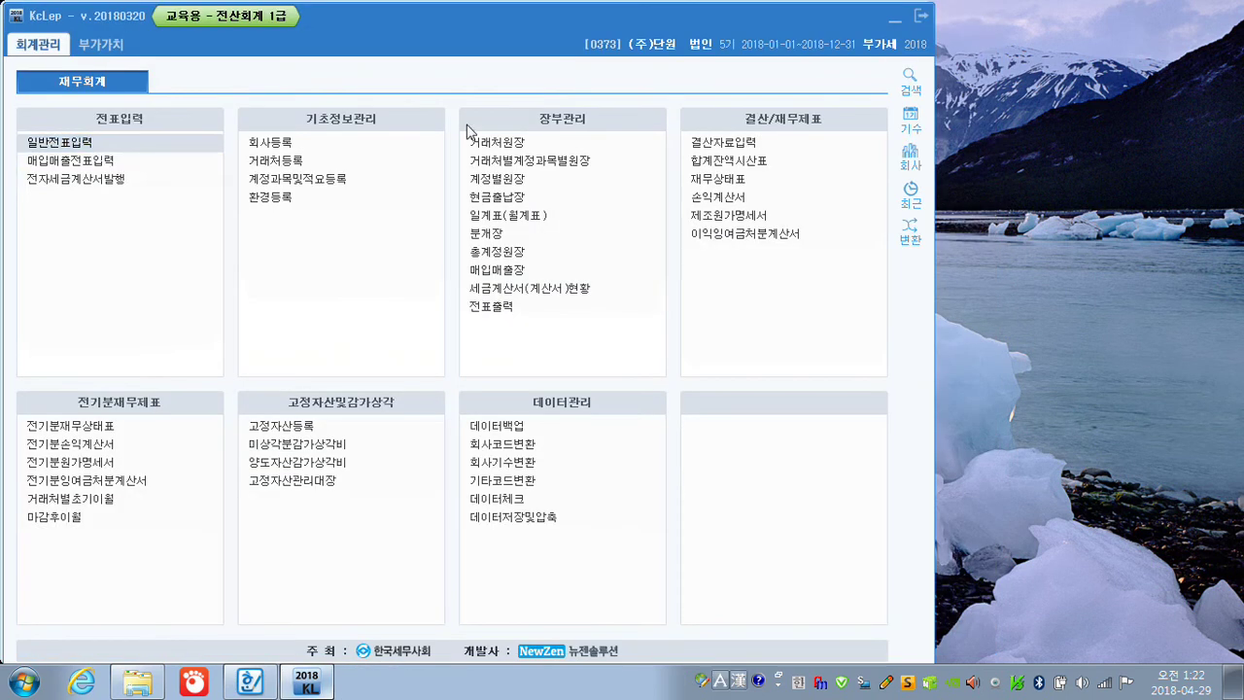
click(98, 163)
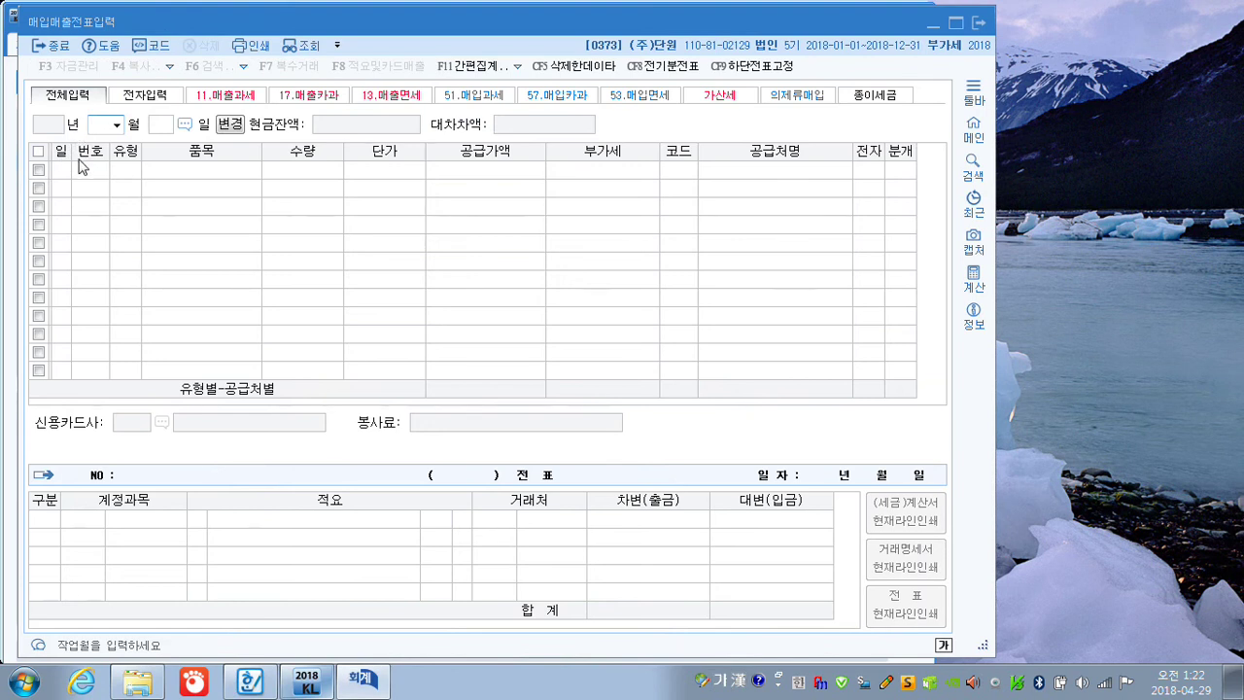
text(07)
key(Return)
text(26)
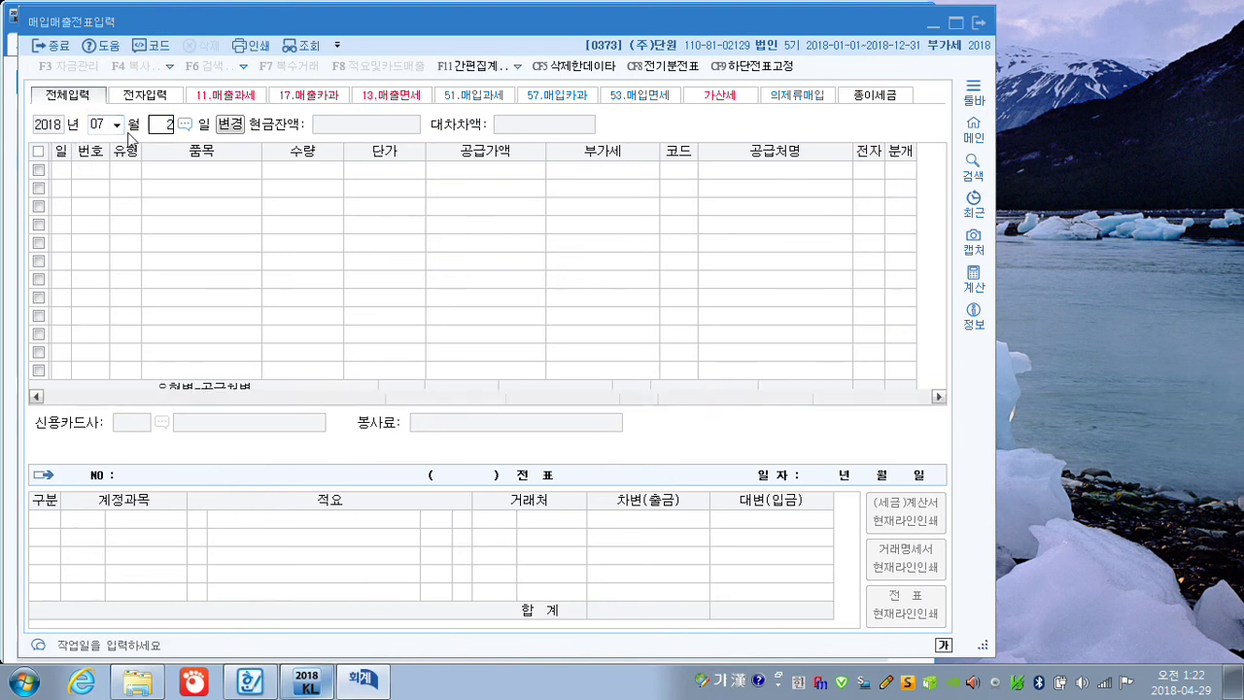
key(Return)
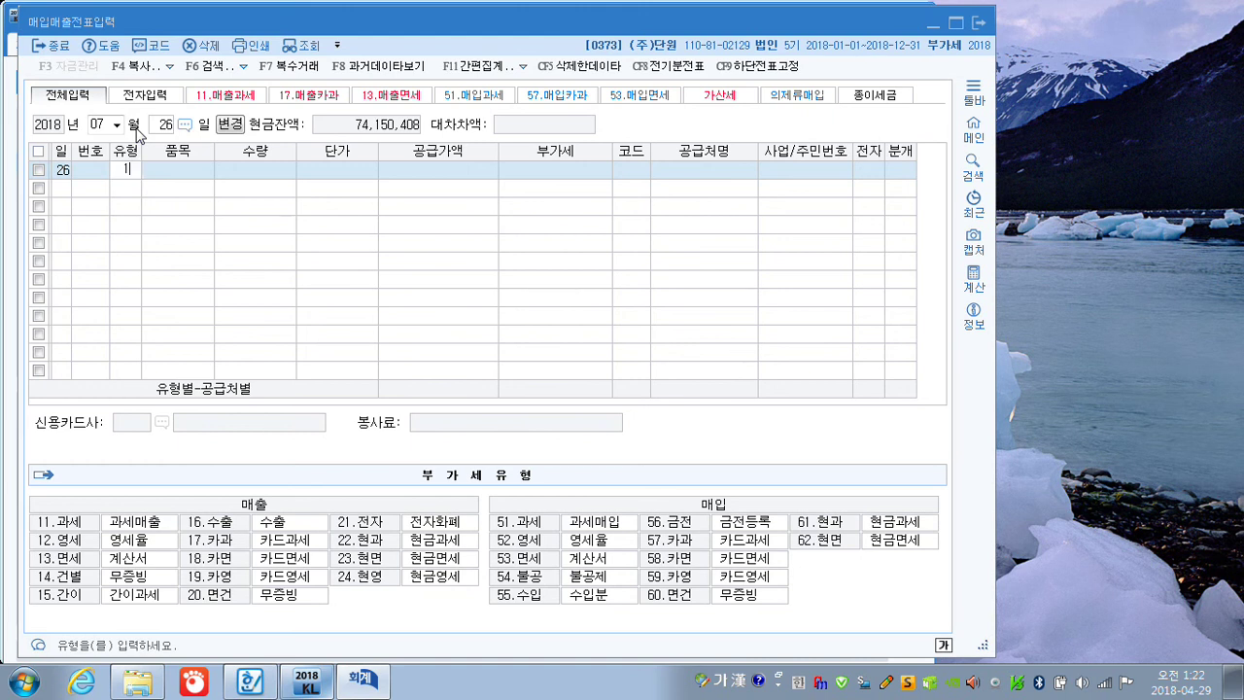
Start a July 26 sales line with type 11 과세 and 품목 제품
text(11)
key(Return)
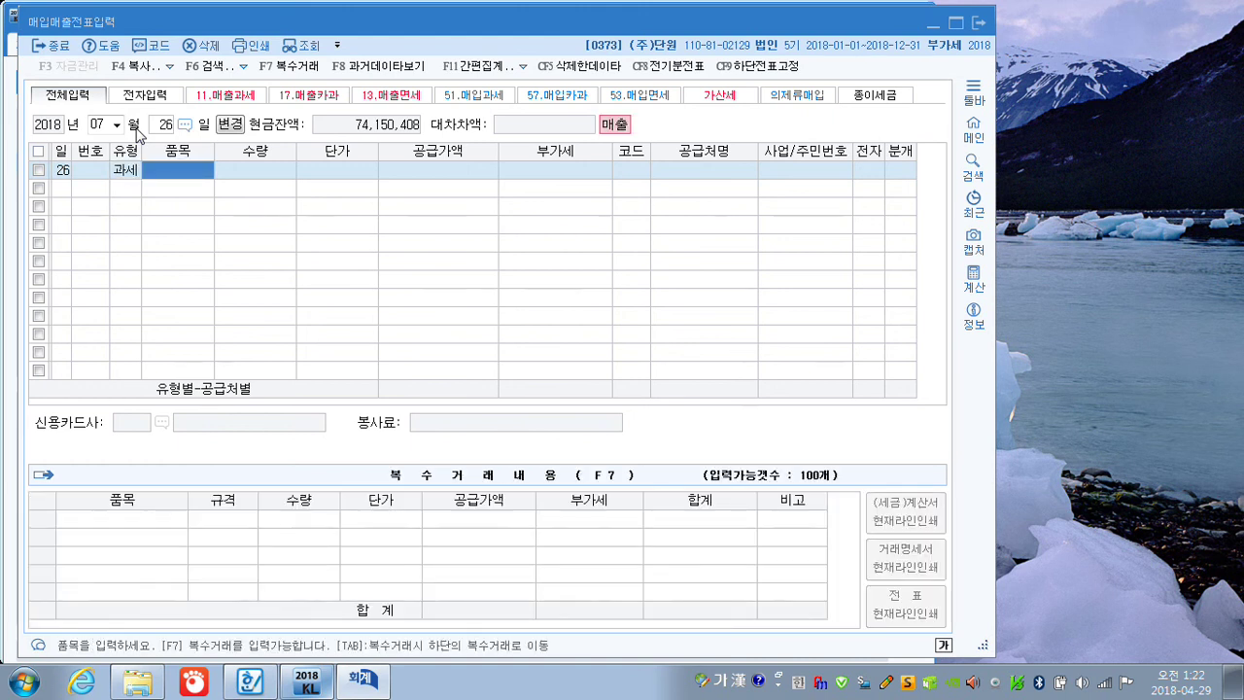
text(제품)
key(Return)
key(Return)
key(Return)
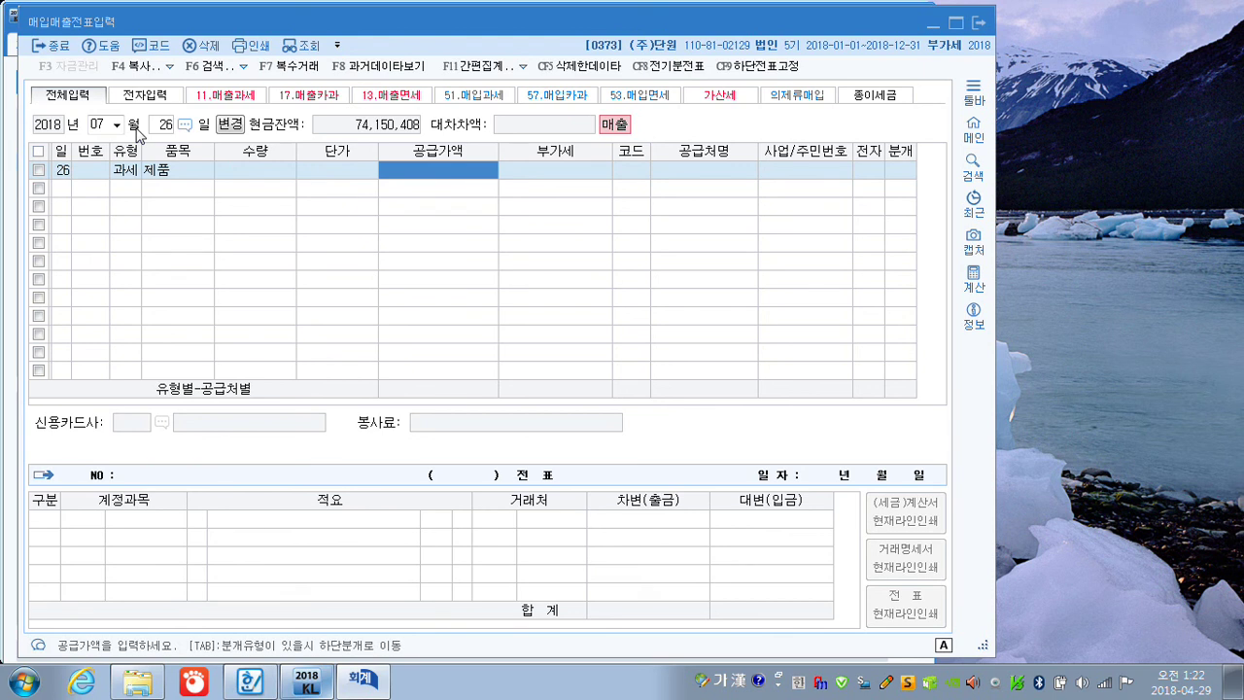
Set the 제품 line's 수량 to -3 and 단가 to 30,000, accepting the calculated 공급가액 and 부가세
key(Left)
key(Left)
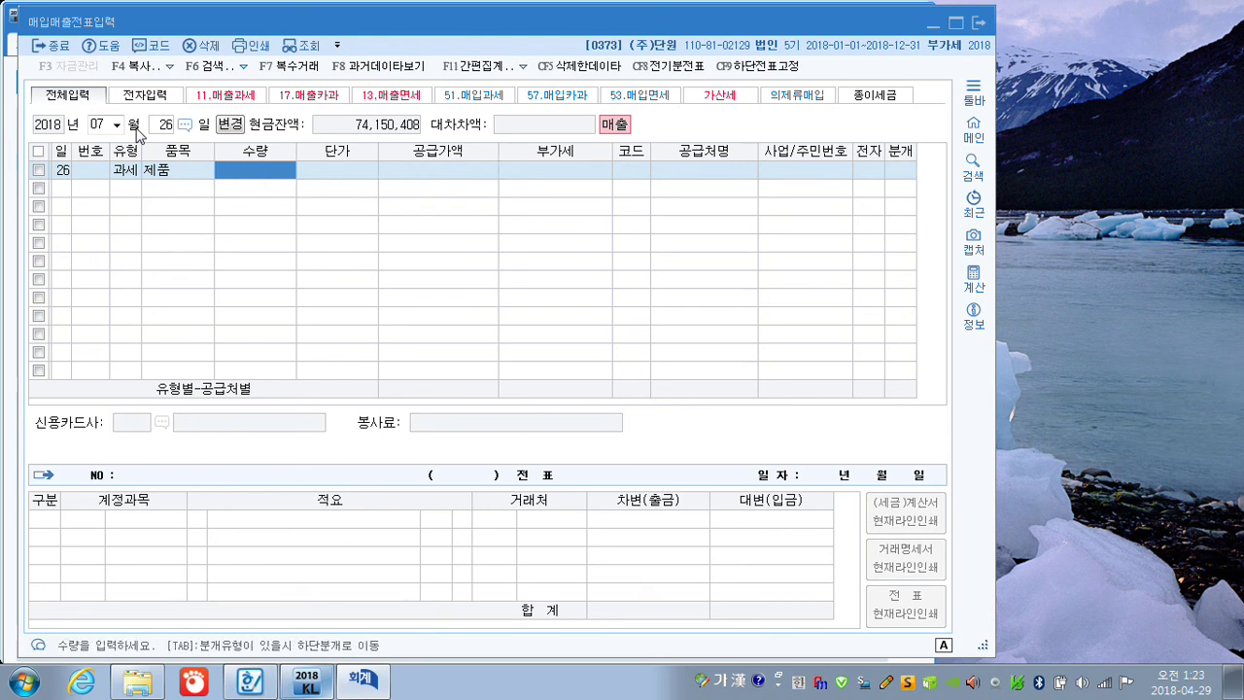
text(-3)
key(Return)
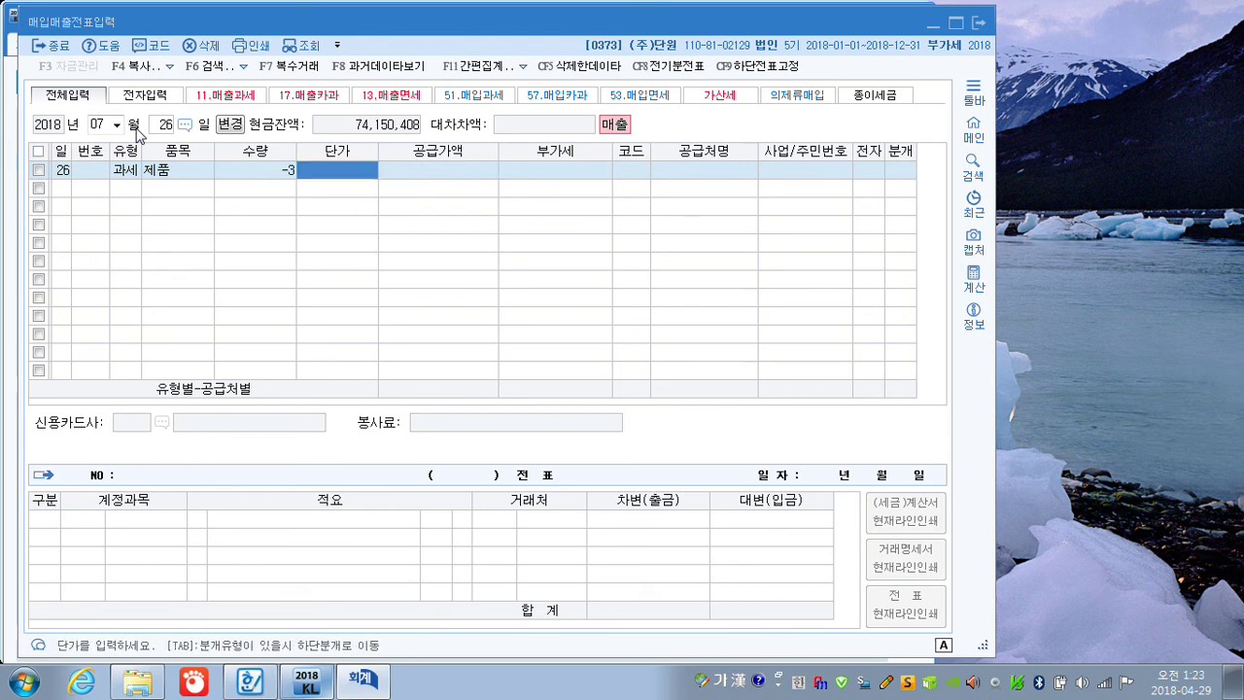
text(30000)
key(Return)
key(Return)
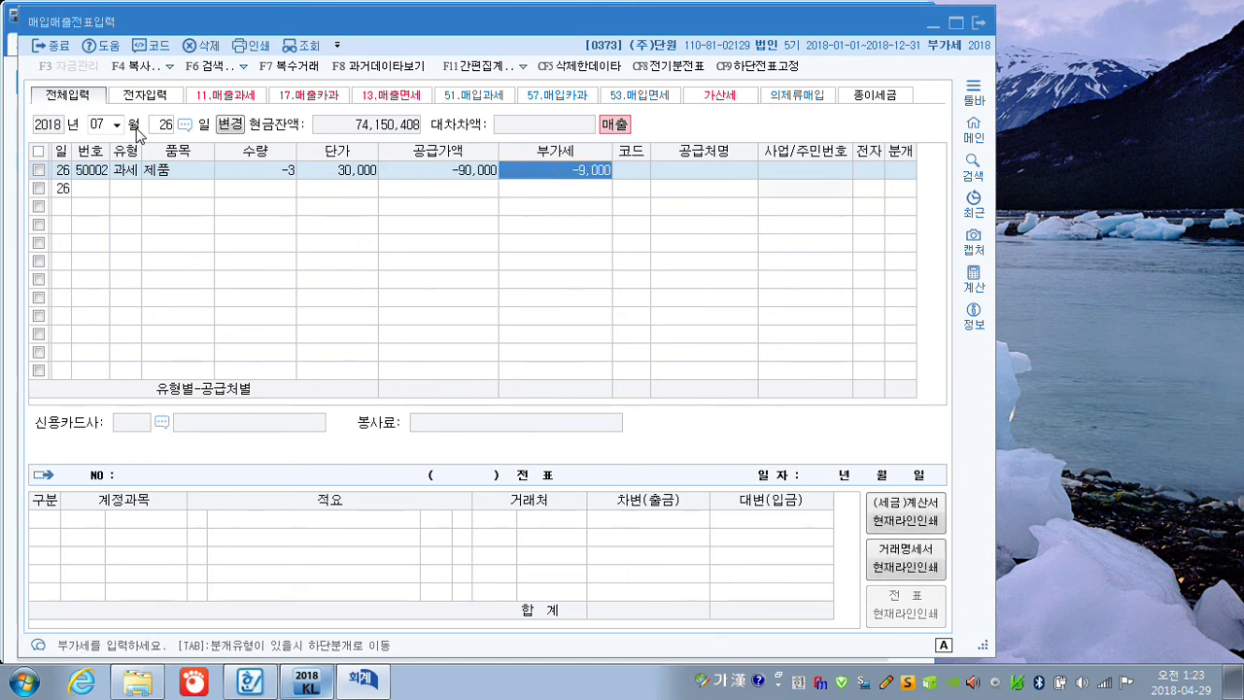
key(Return)
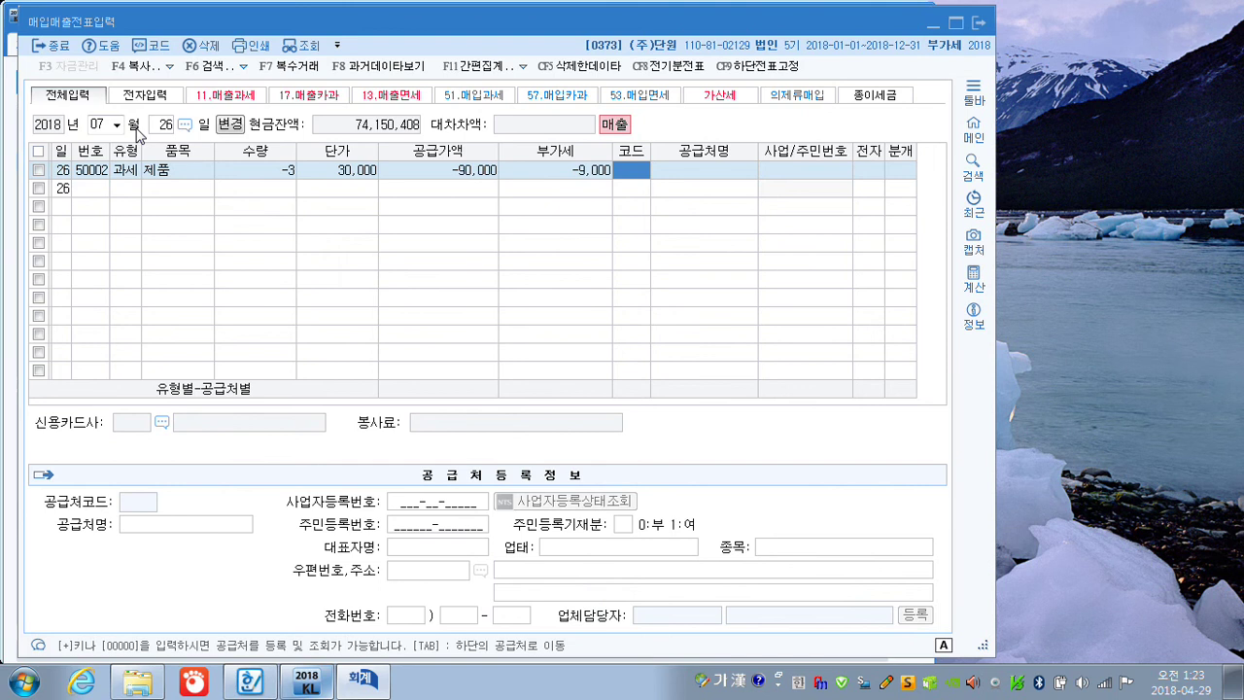
Set the sales line's 공급처 to (주)세미 (00165), found by searching for 세미
text(쎌)
text(미)
key(Return)
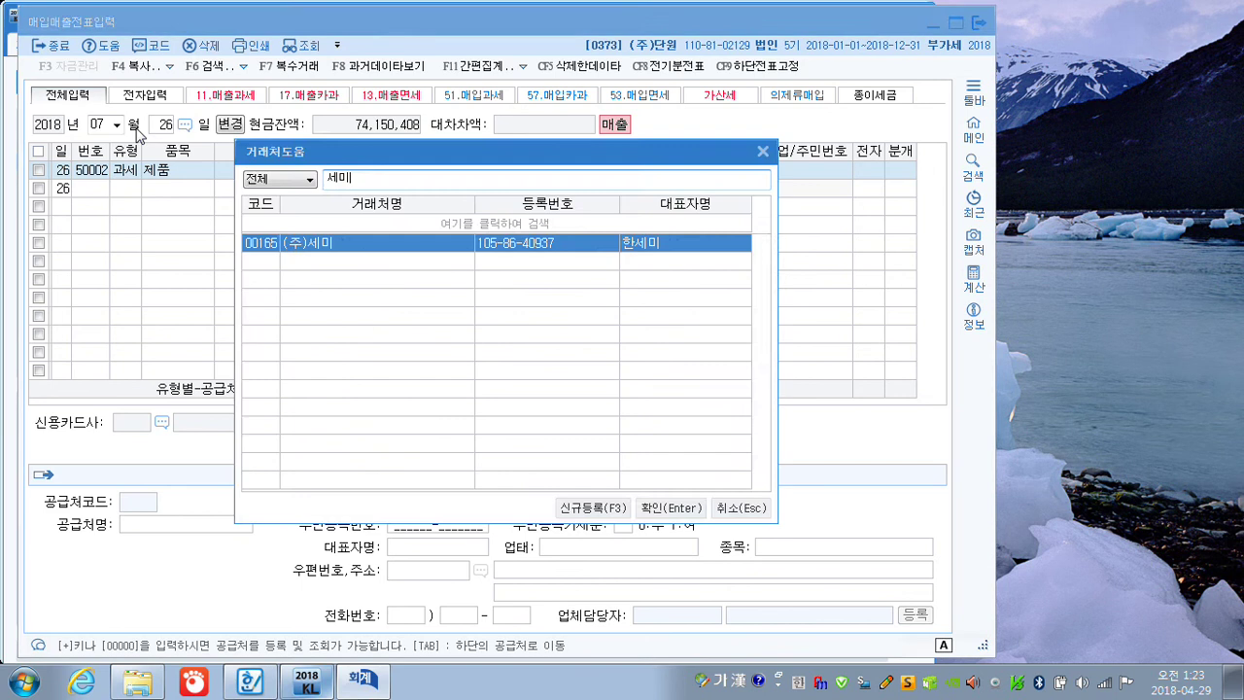
key(Return)
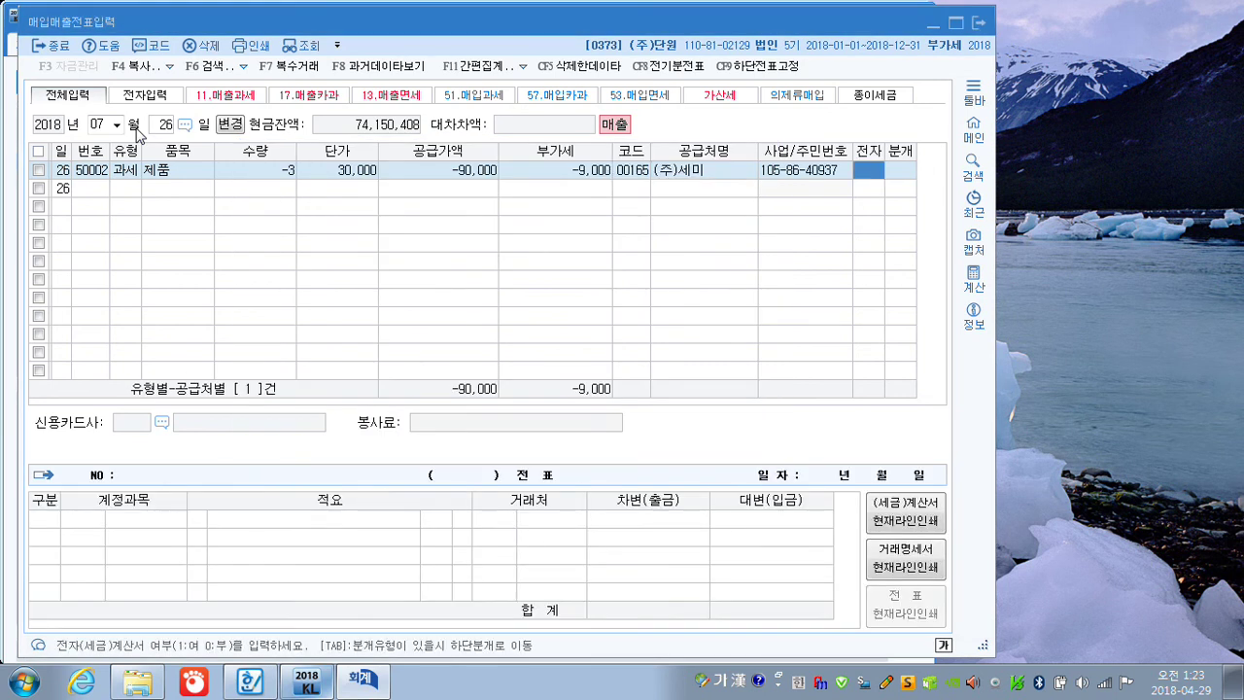
Set the July 26 sales line's 전자 to 여 and 분개 to 1 현금, accepting the generated journal entries
text(1)
key(Return)
text(1)
key(Return)
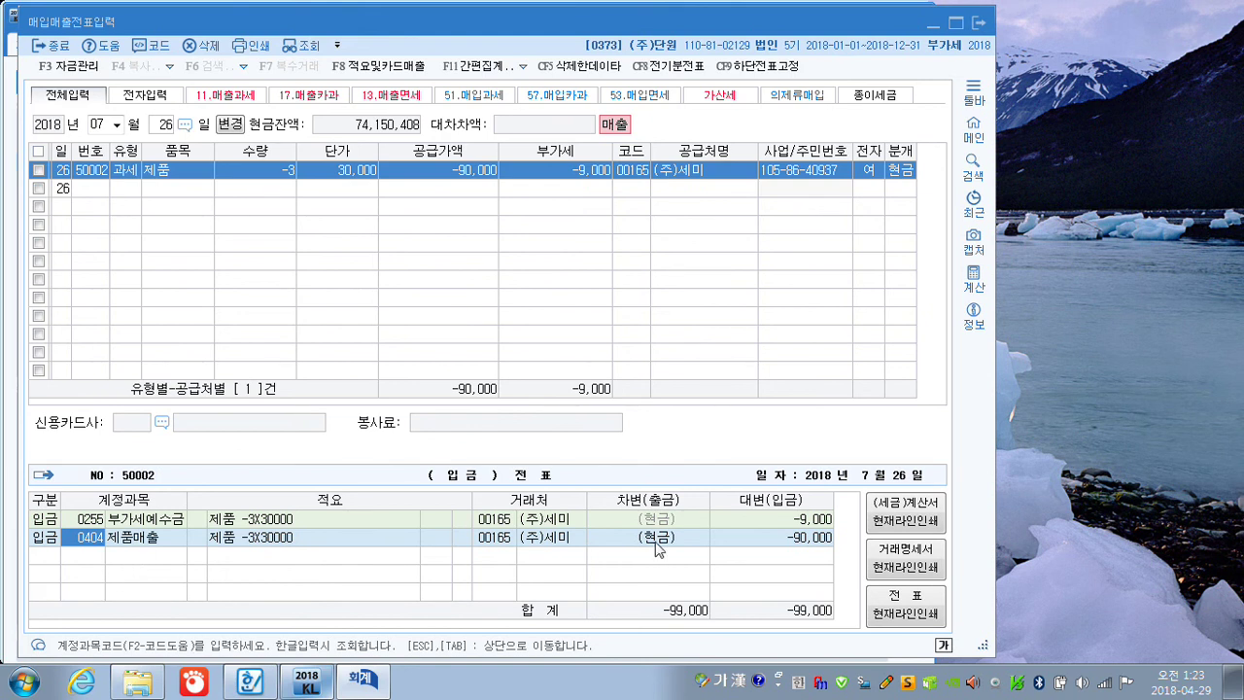
click(757, 518)
click(761, 542)
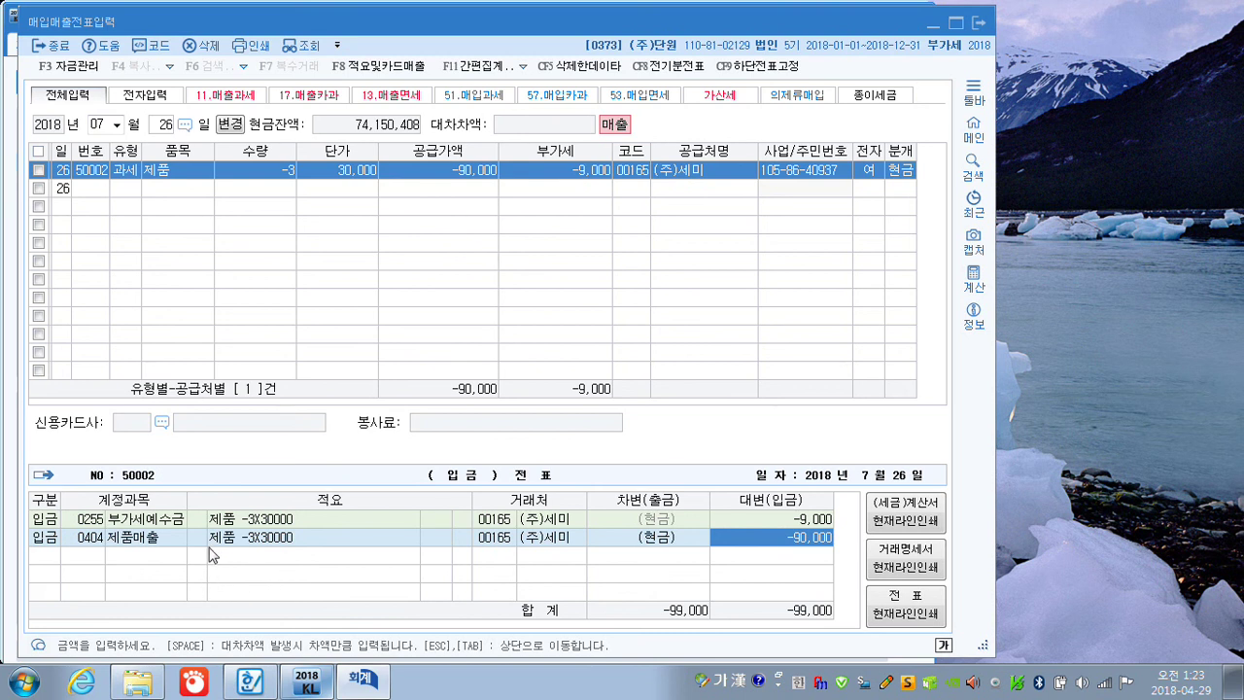
Start an August 10 purchase line with type 54 불공 and 품목 업무용승용차
click(101, 125)
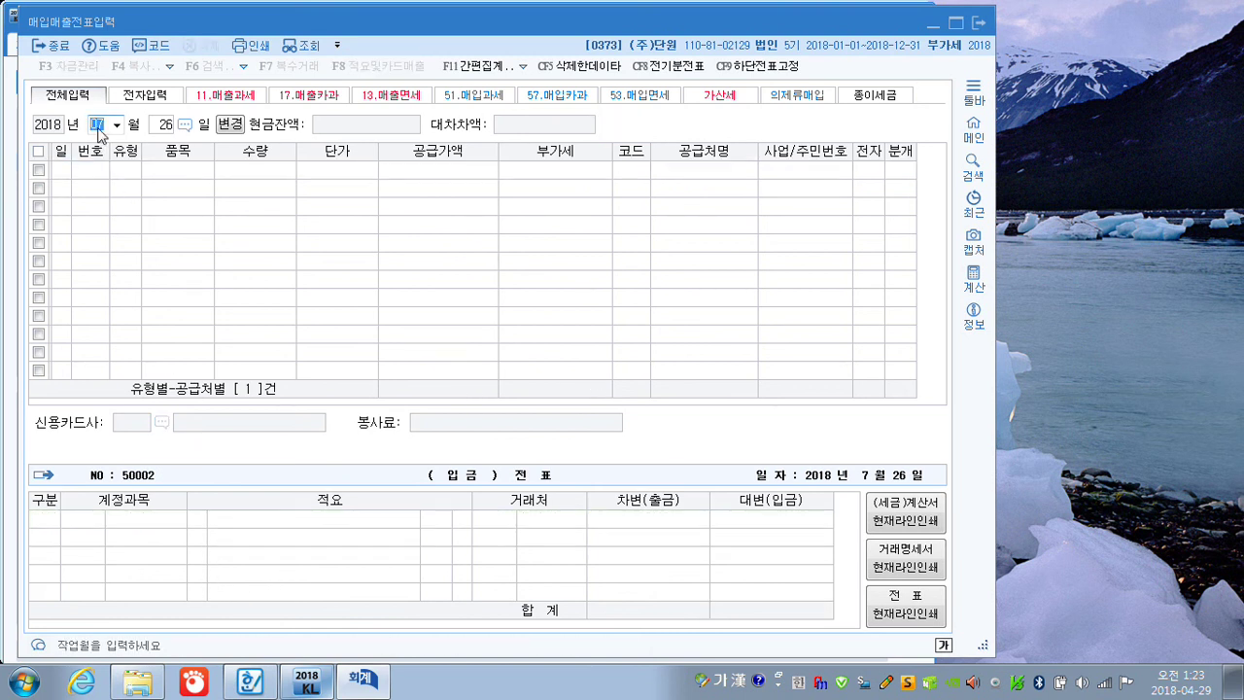
text(08)
key(Return)
text(10)
key(Return)
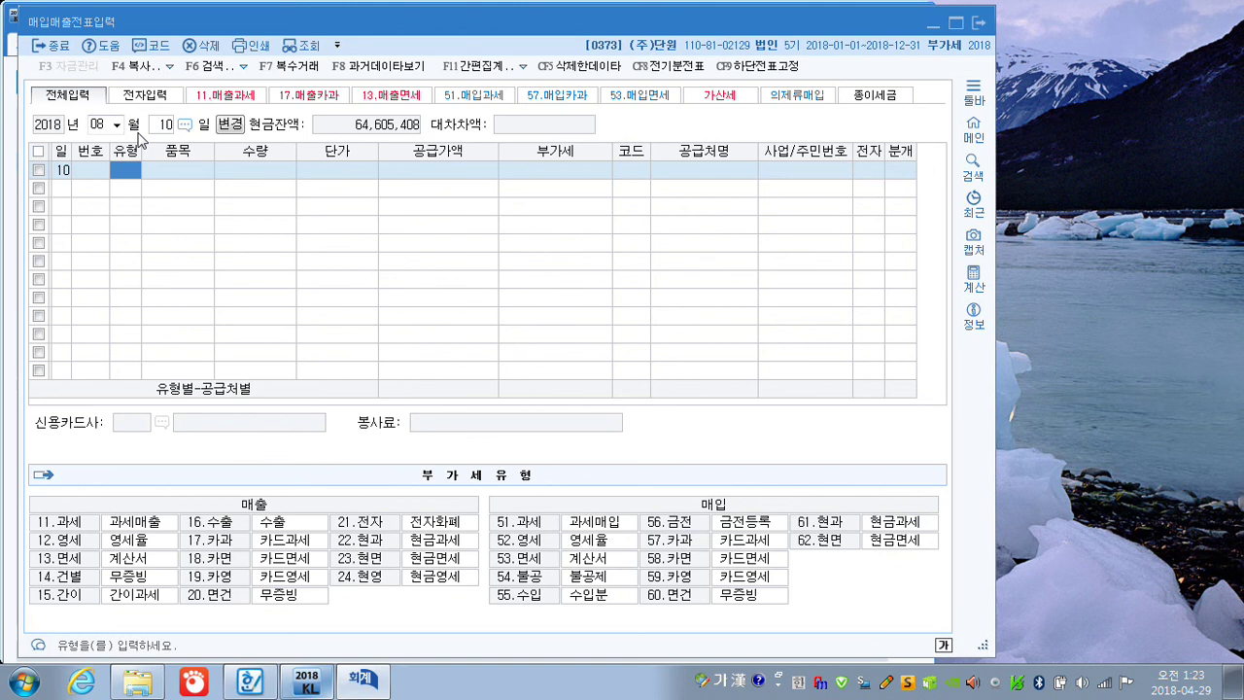
text(54)
key(Return)
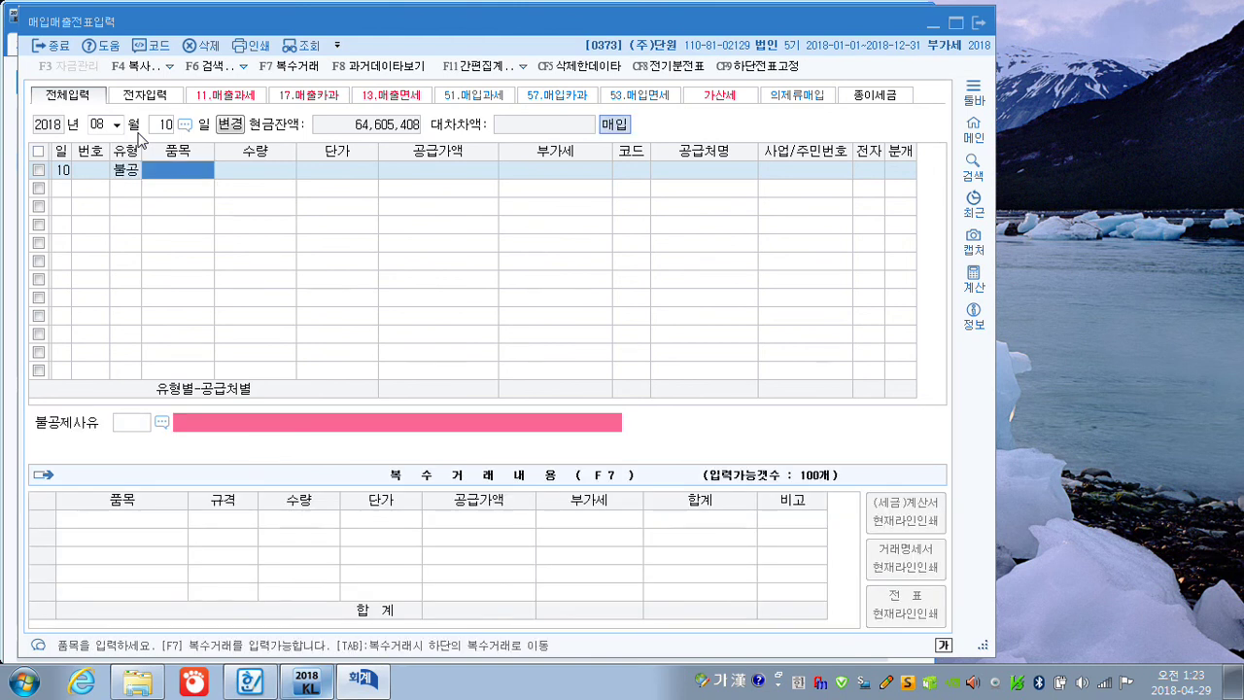
text(입)
text(무용승ㅇ)
text(차)
key(Return)
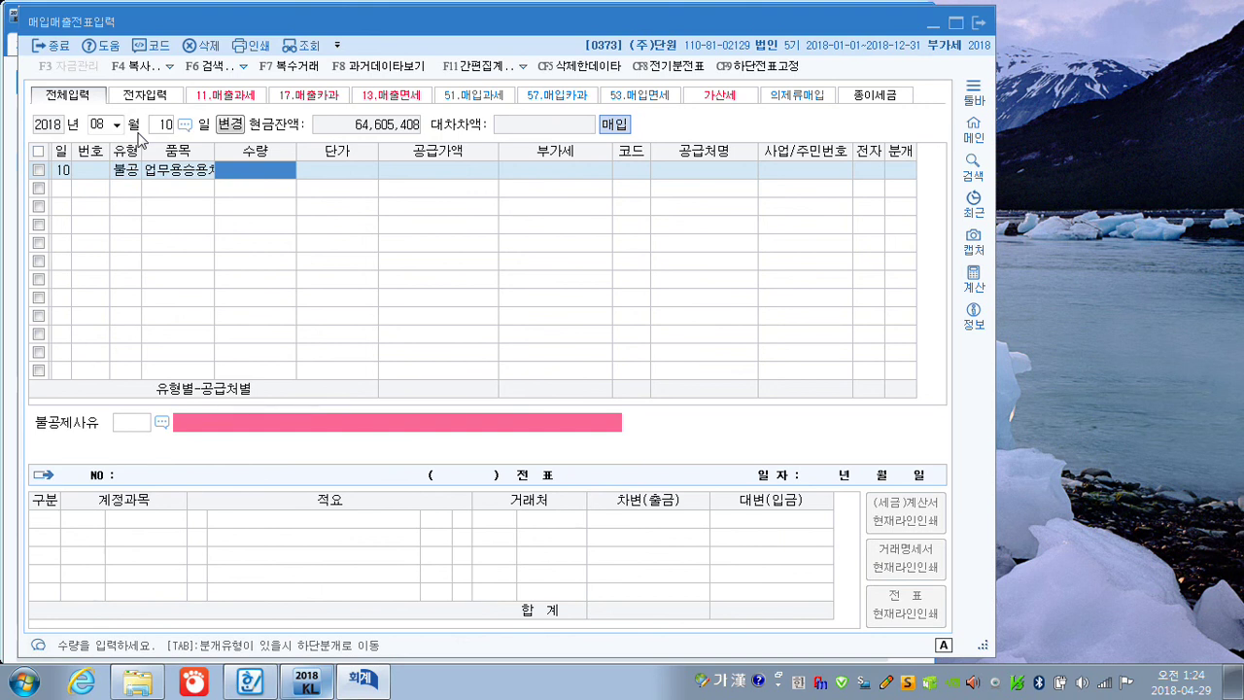
text(15000000)
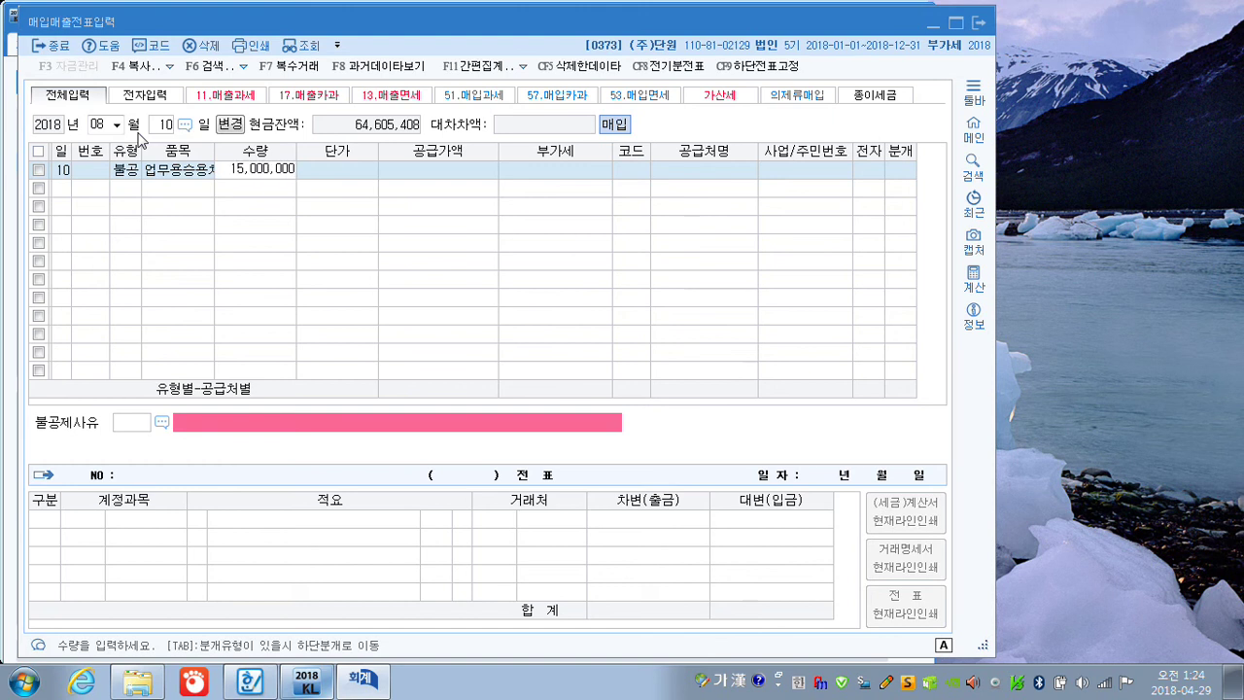
key(BackSpace)
key(BackSpace)
key(BackSpace)
key(BackSpace)
key(BackSpace)
key(BackSpace)
key(BackSpace)
key(BackSpace)
Leave 수량 and 단가 empty and set the 업무용승용차 line's 공급가액 to 15,000,000, accepting the calculated 부가세
key(Return)
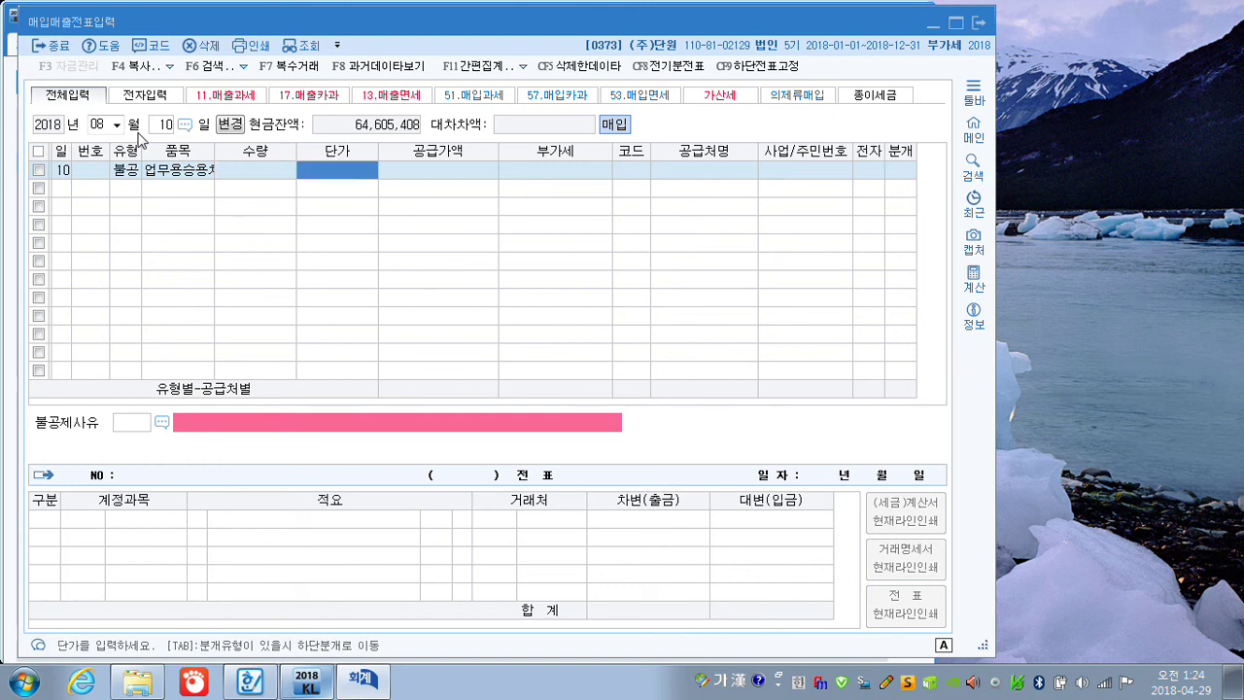
key(Return)
text(15000000)
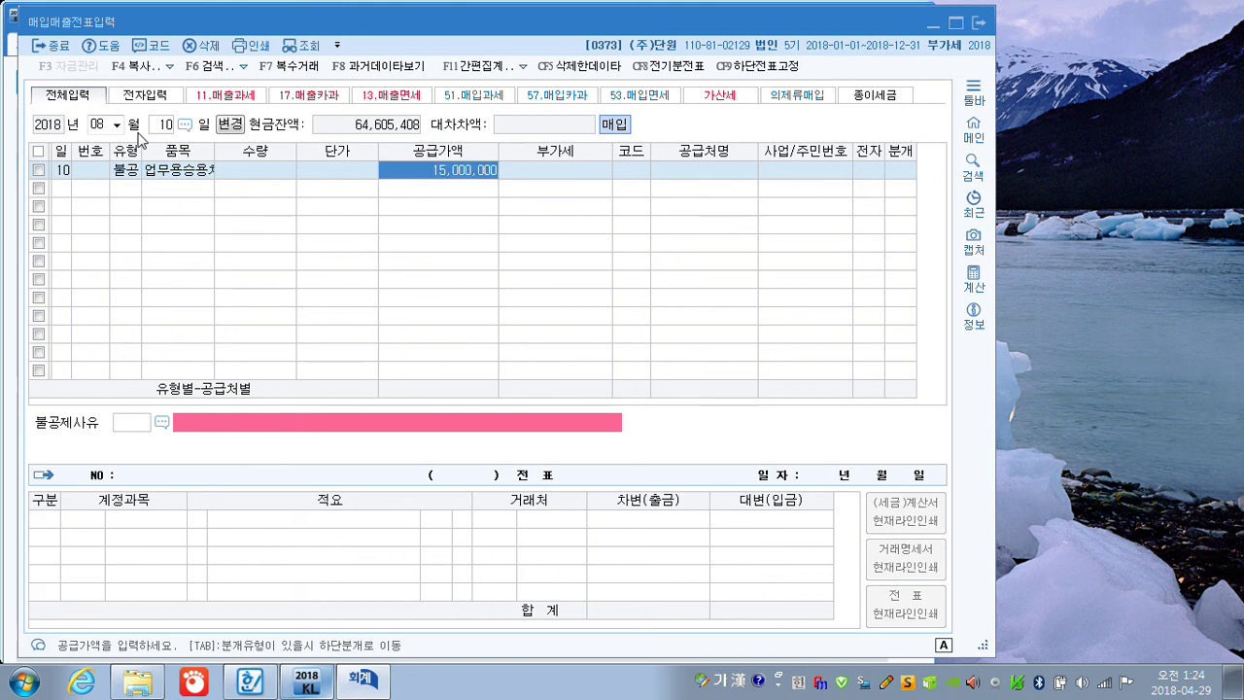
key(Return)
key(Return)
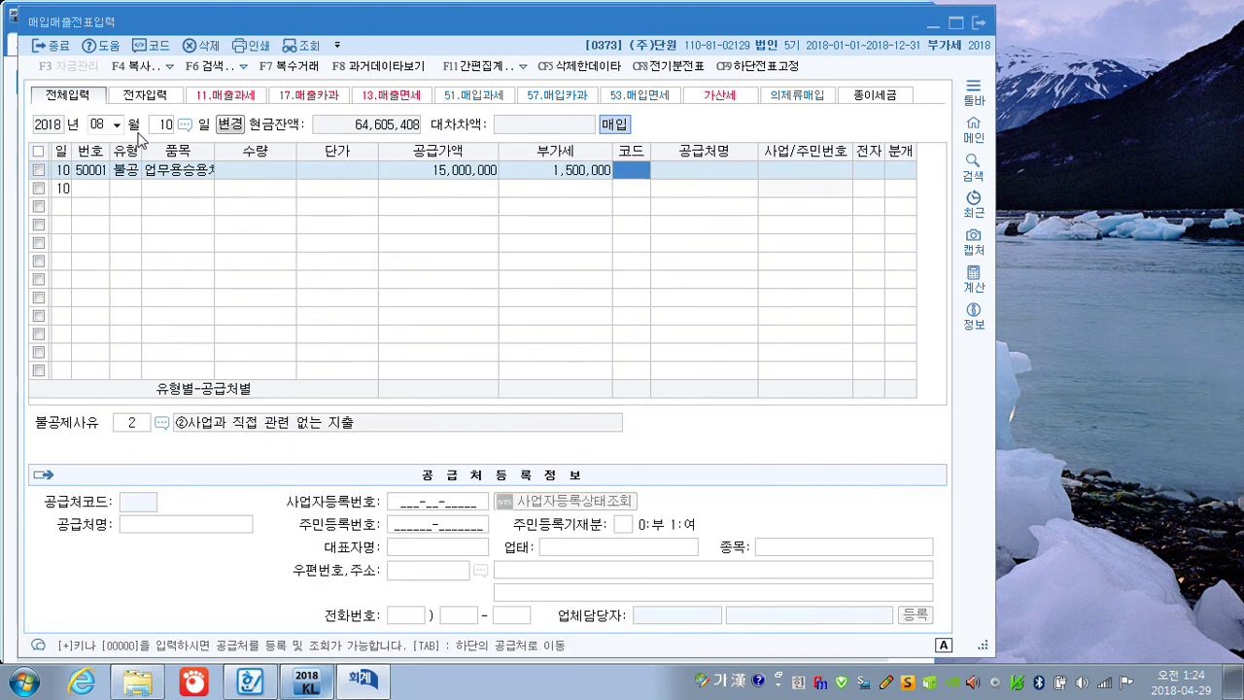
Set the 업무용승용차 line's 공급처 to 미래자동차 (00157) by searching for 미래, and set 전자 to 여
text(미래)
key(Return)
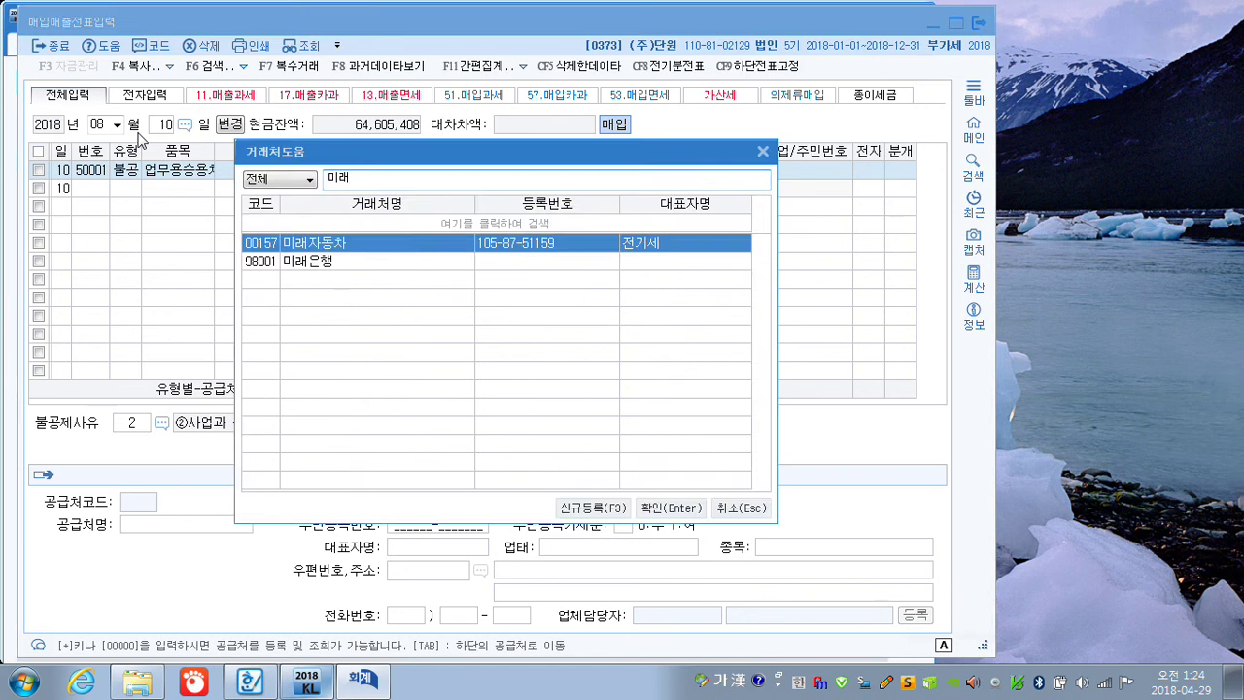
key(Return)
key(Return)
text(1)
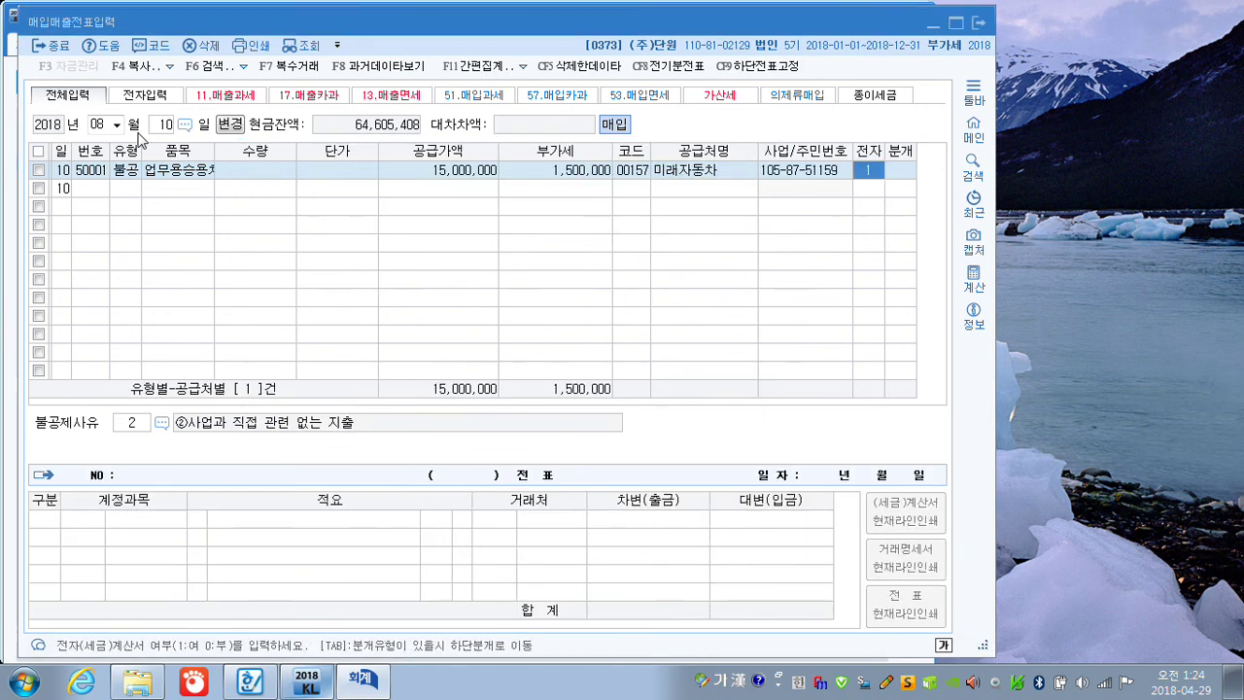
key(Return)
Set the line's 불공제사유 to 3, ③비영업용 소형승용자동차 구입·유지 및 임차
text(3)
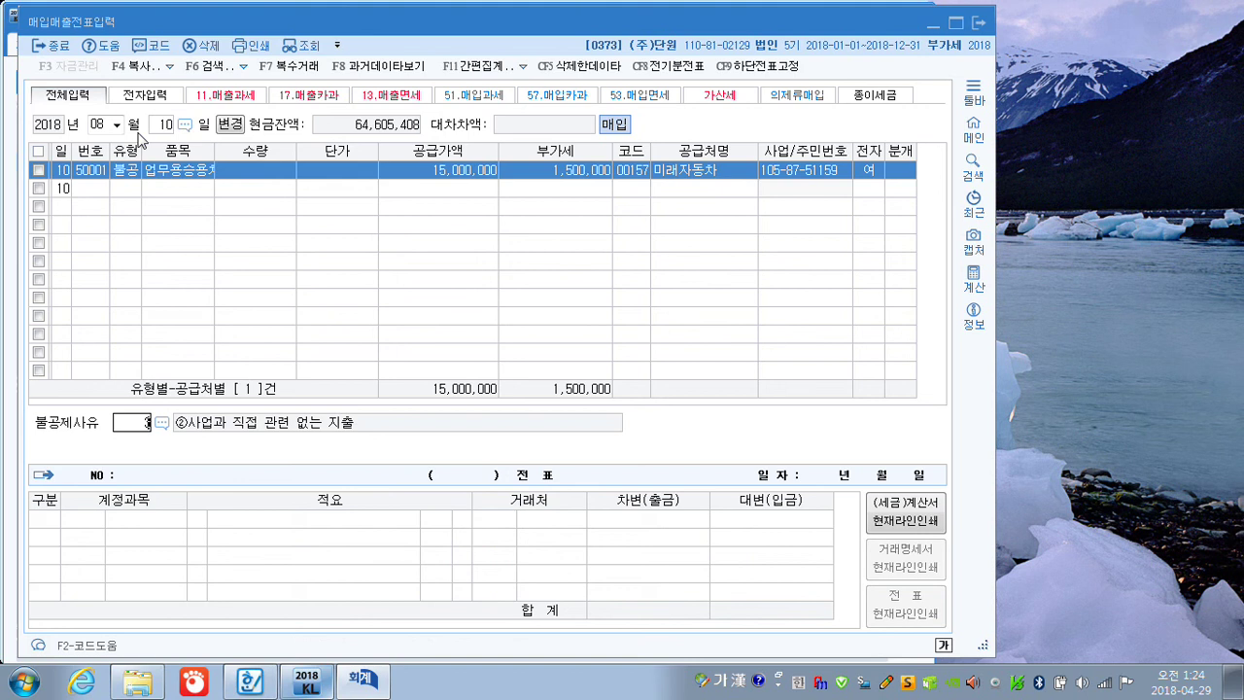
key(BackSpace)
key(F2)
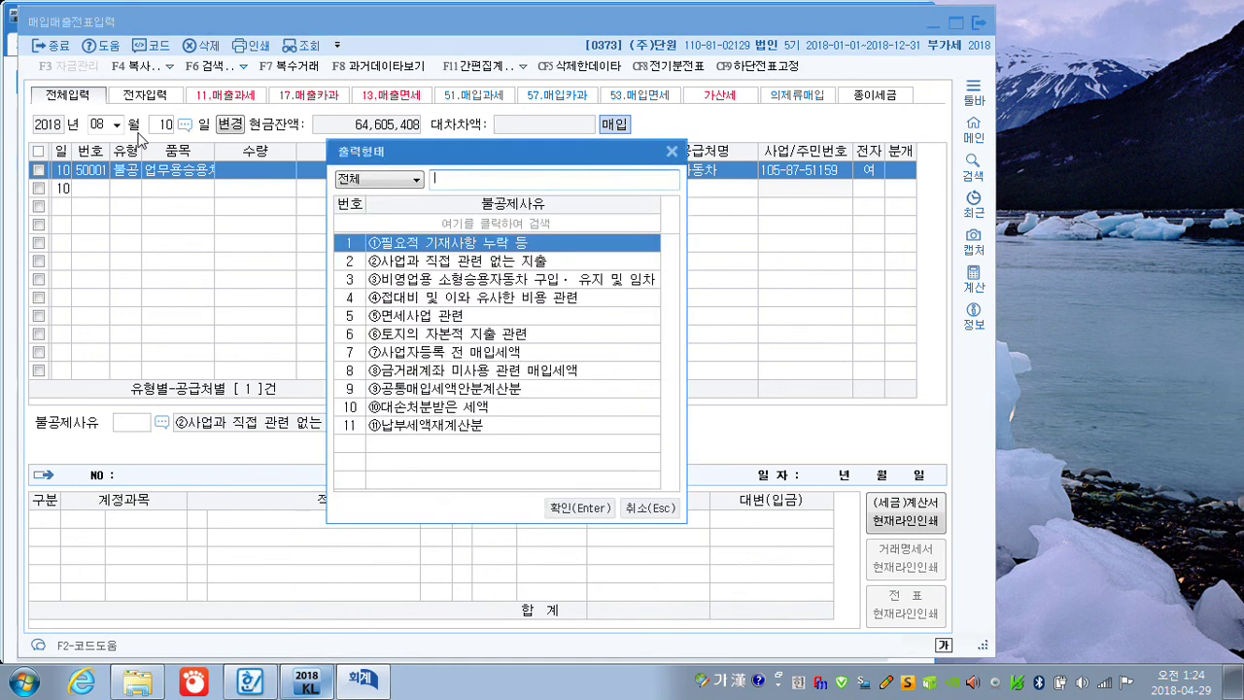
click(472, 282)
click(581, 508)
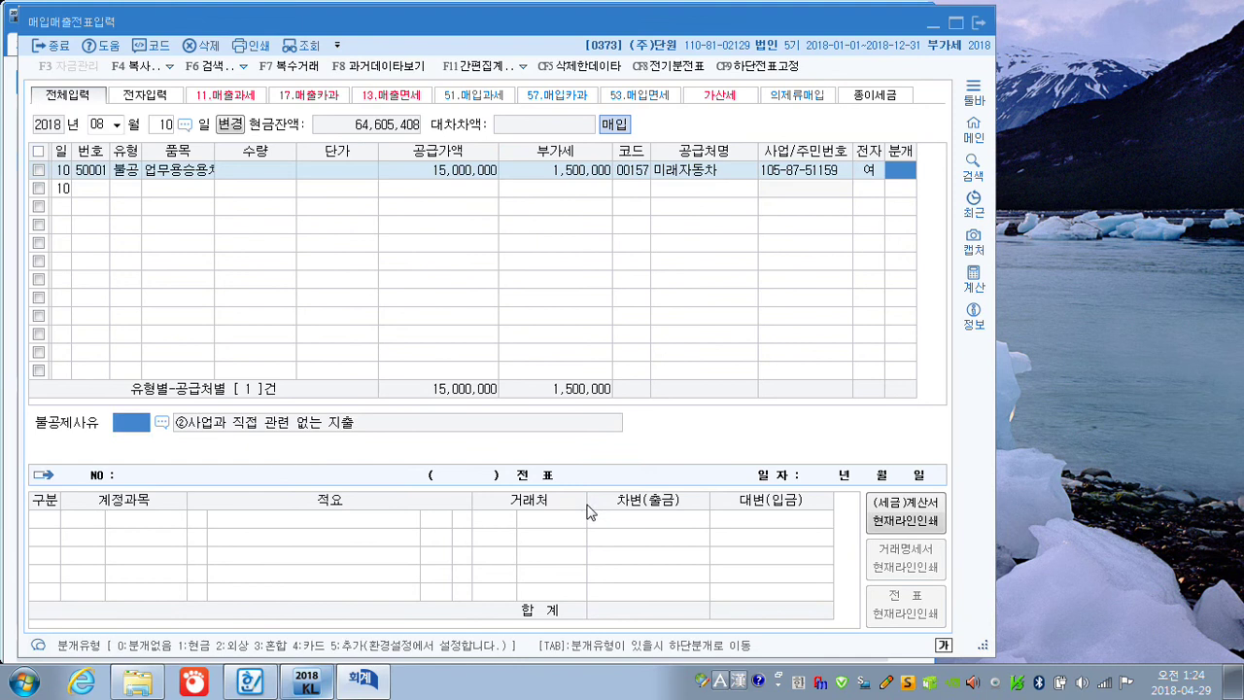
Set 분개 to 3 혼합 and change the debit account from 원재료 to 차량운반구 (0208), keeping its amount
text(3)
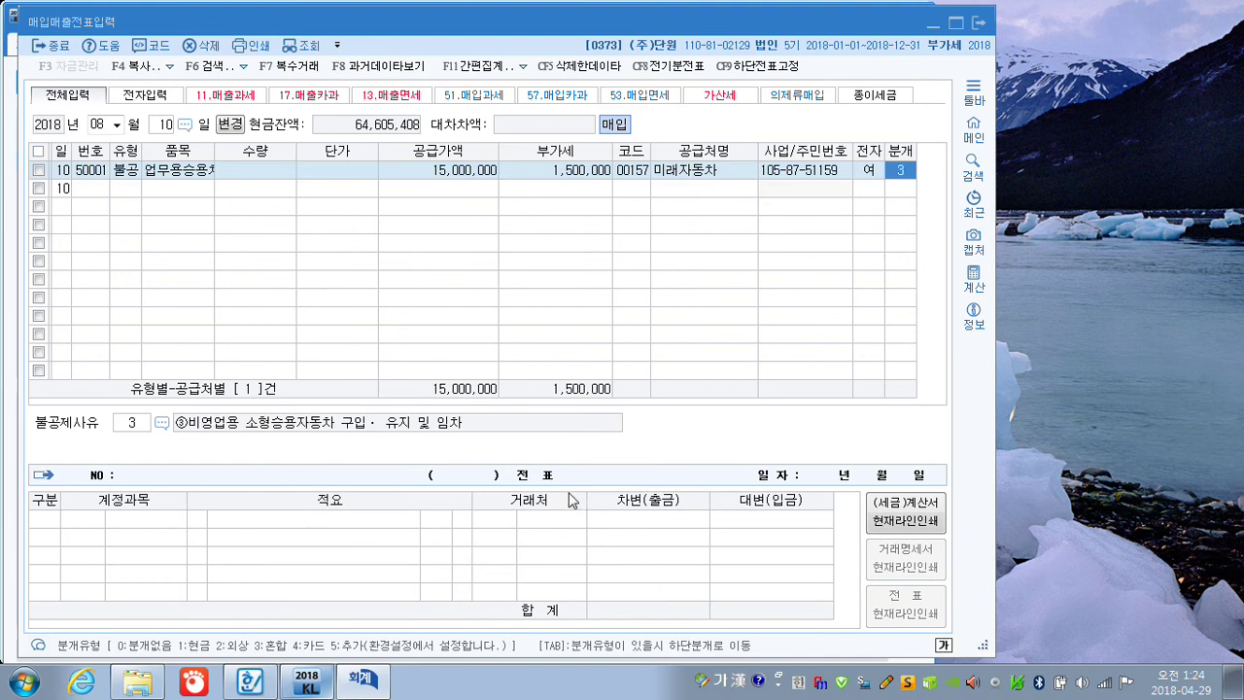
key(Return)
key(Return)
text(차량)
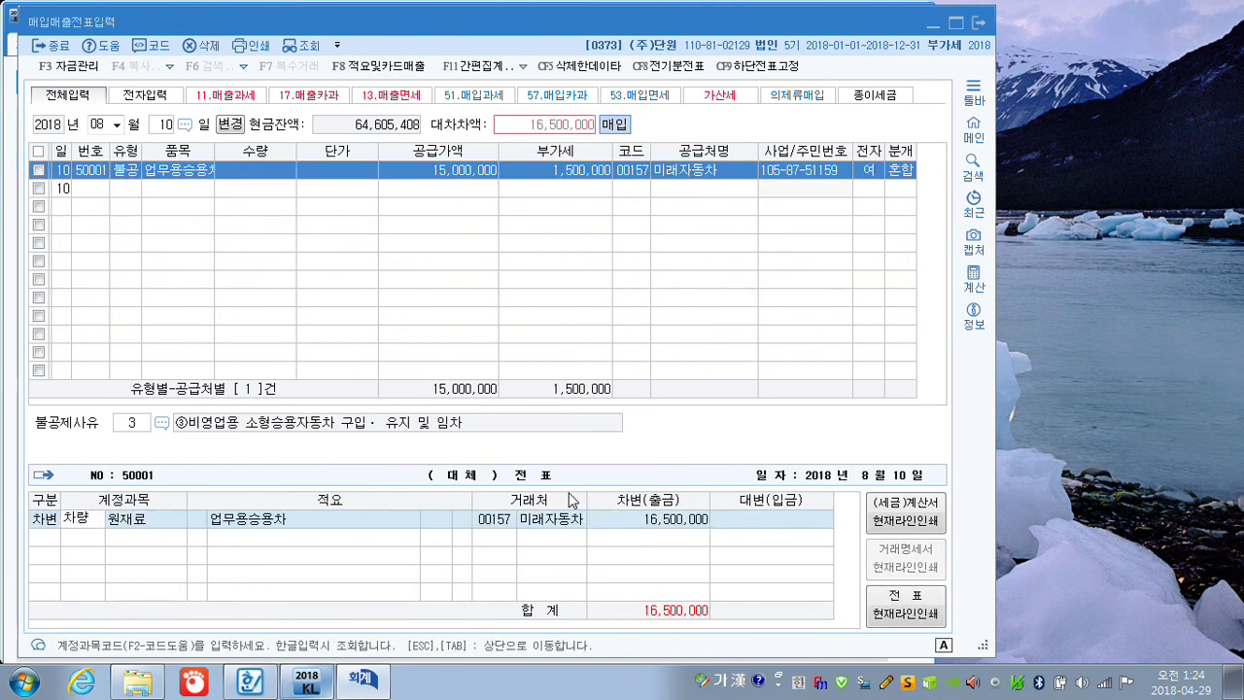
key(Return)
key(Return)
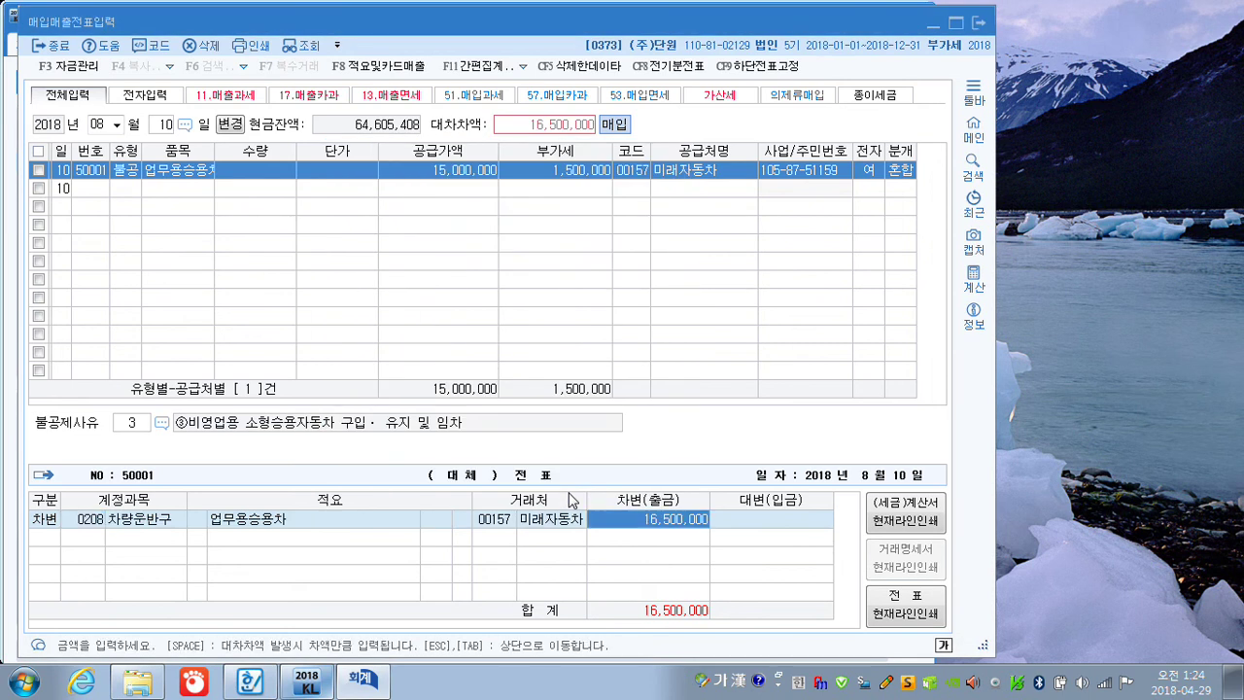
key(Return)
Add a 대변 line for 미지급금 (0253) with the balancing 16,500,000 and complete the August 10 voucher
text(4)
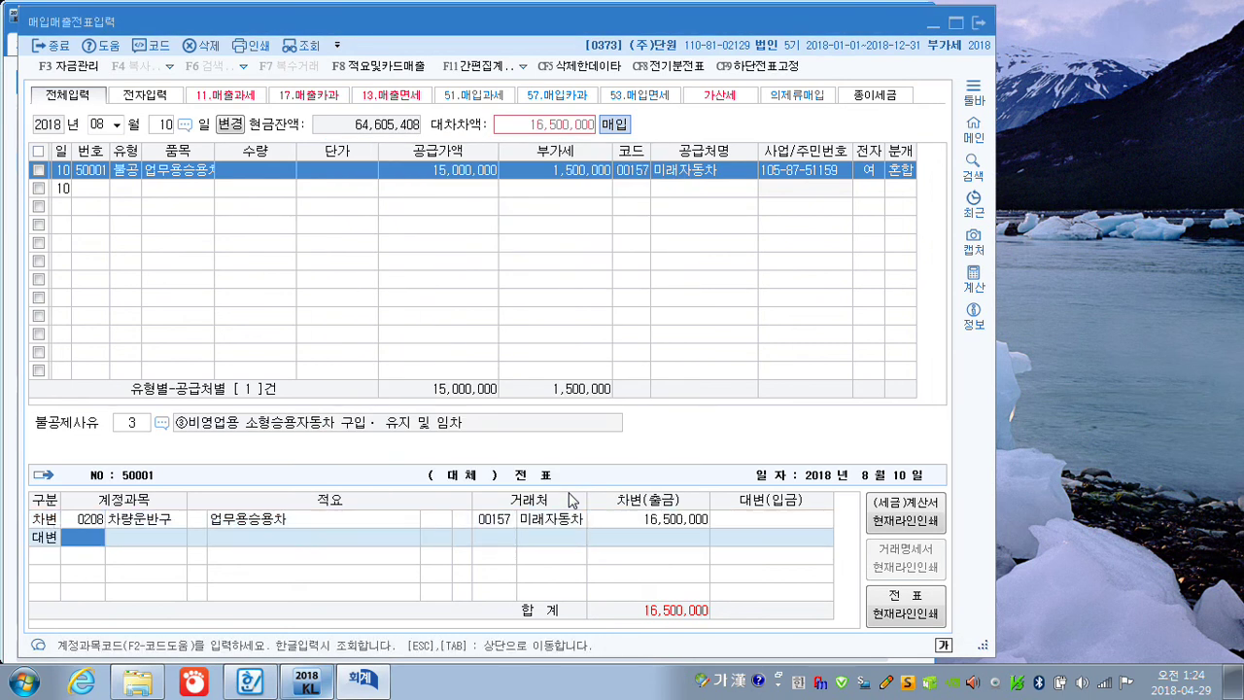
text(미지)
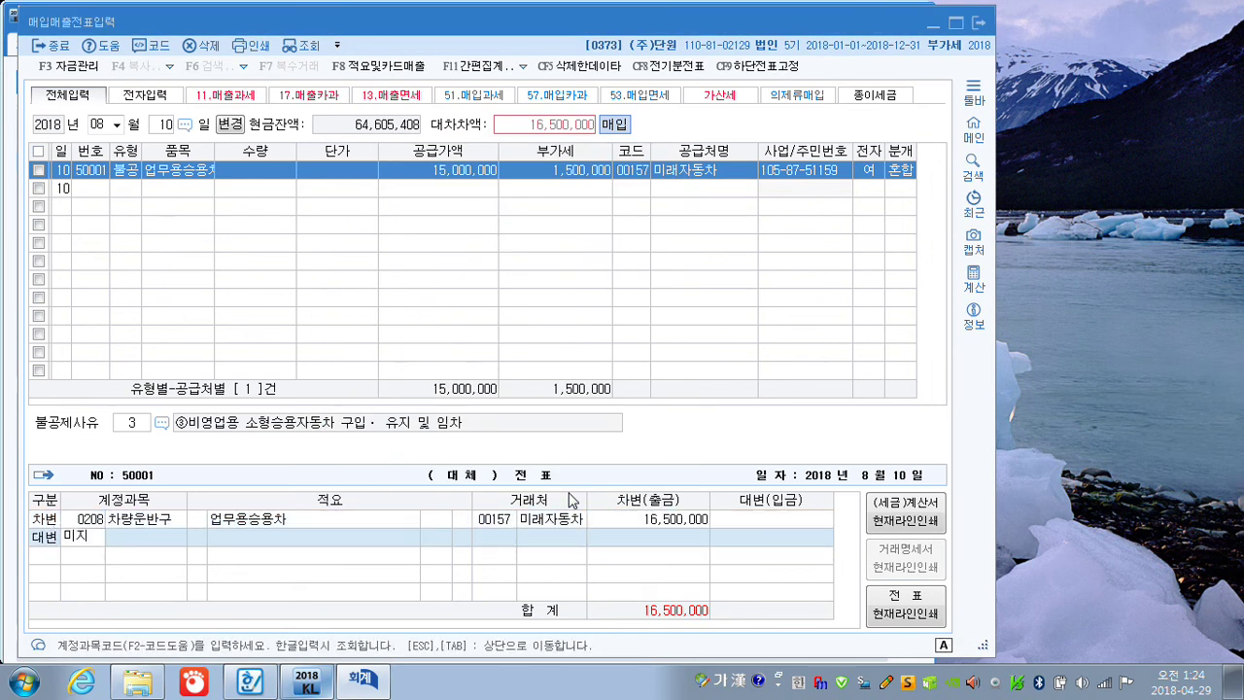
key(Return)
key(Return)
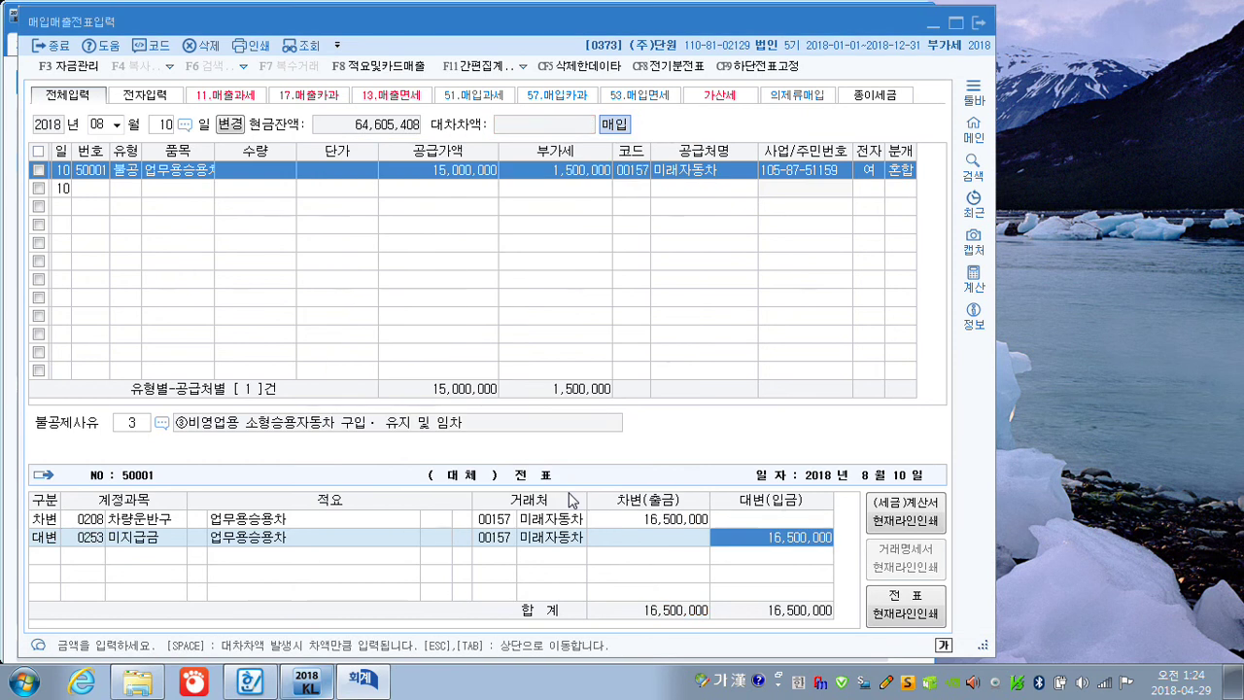
key(Return)
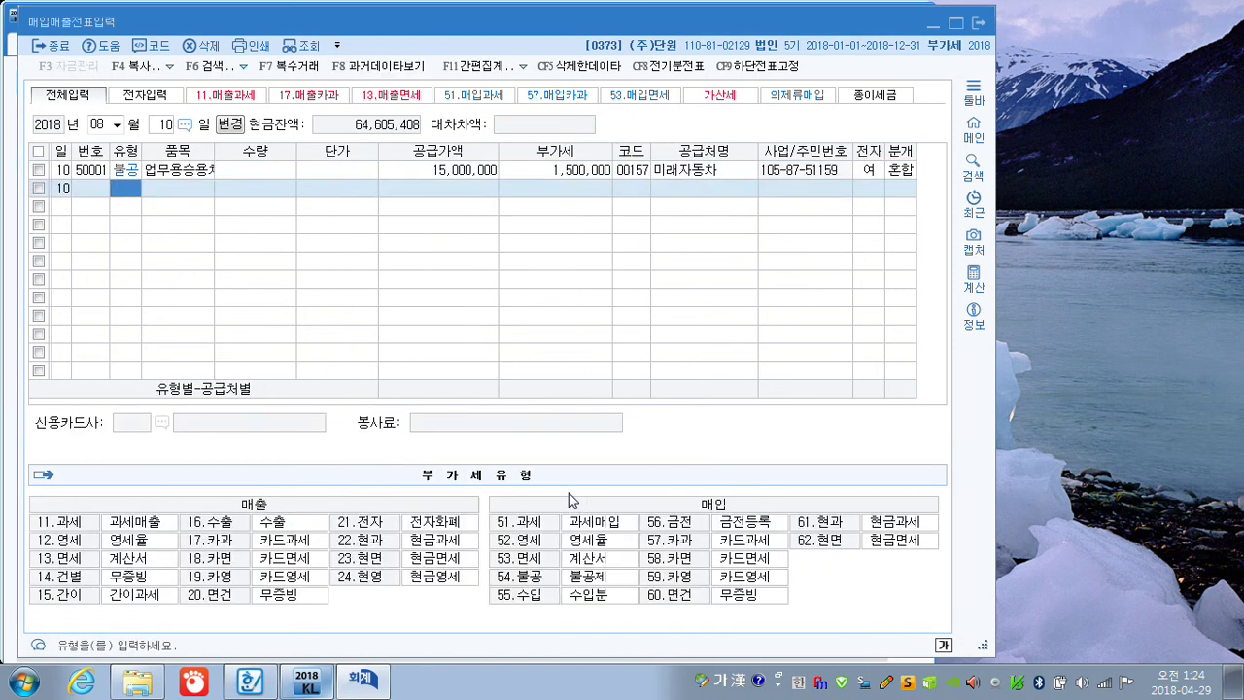
Start a September 2 purchase line with type 51 과세 and 품목 설비장치
click(98, 126)
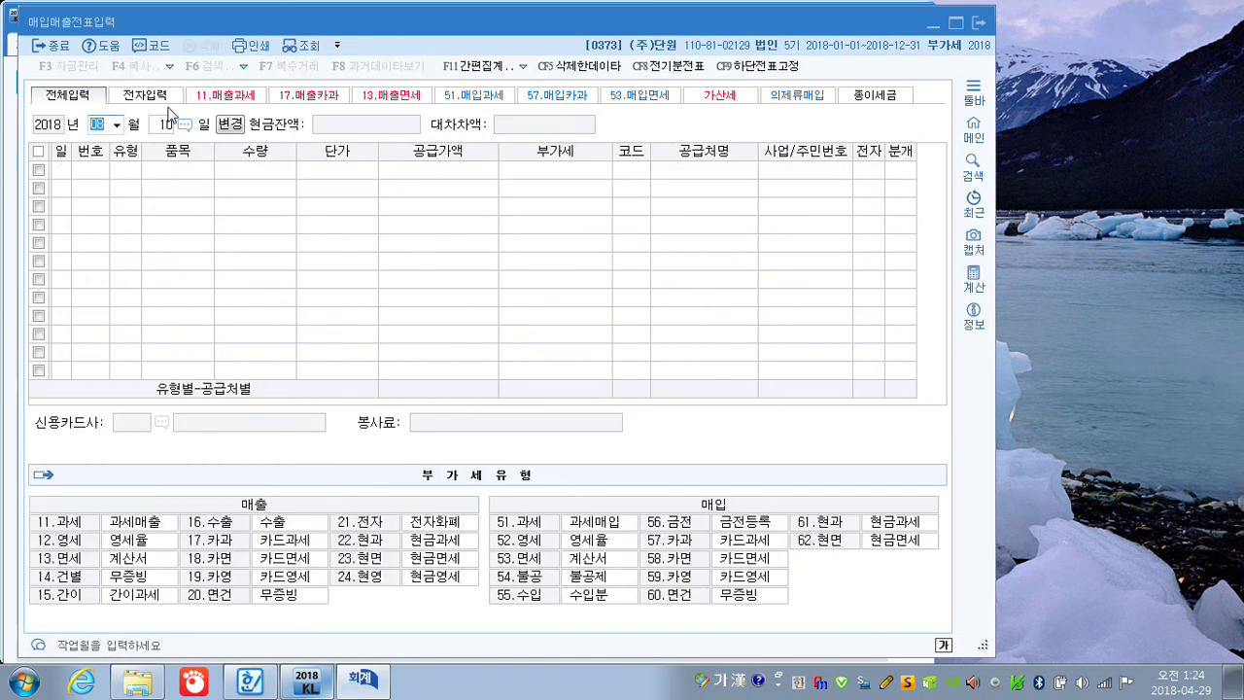
text(0902)
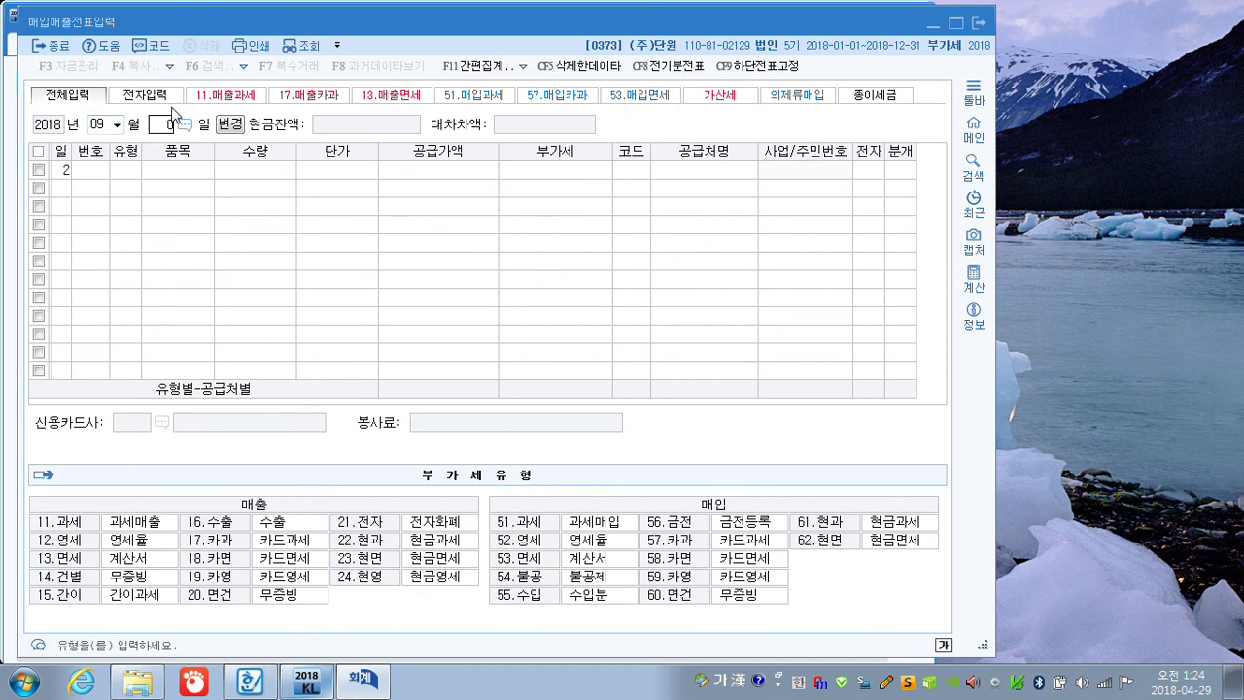
key(Return)
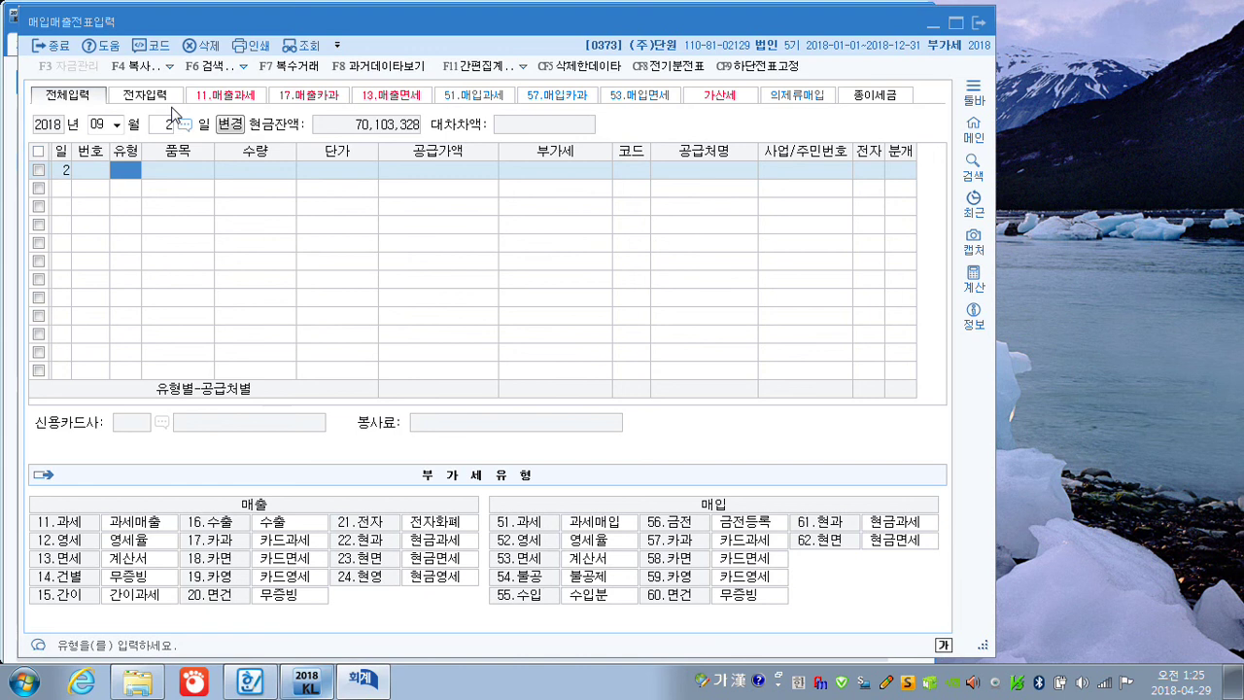
text(51)
key(Return)
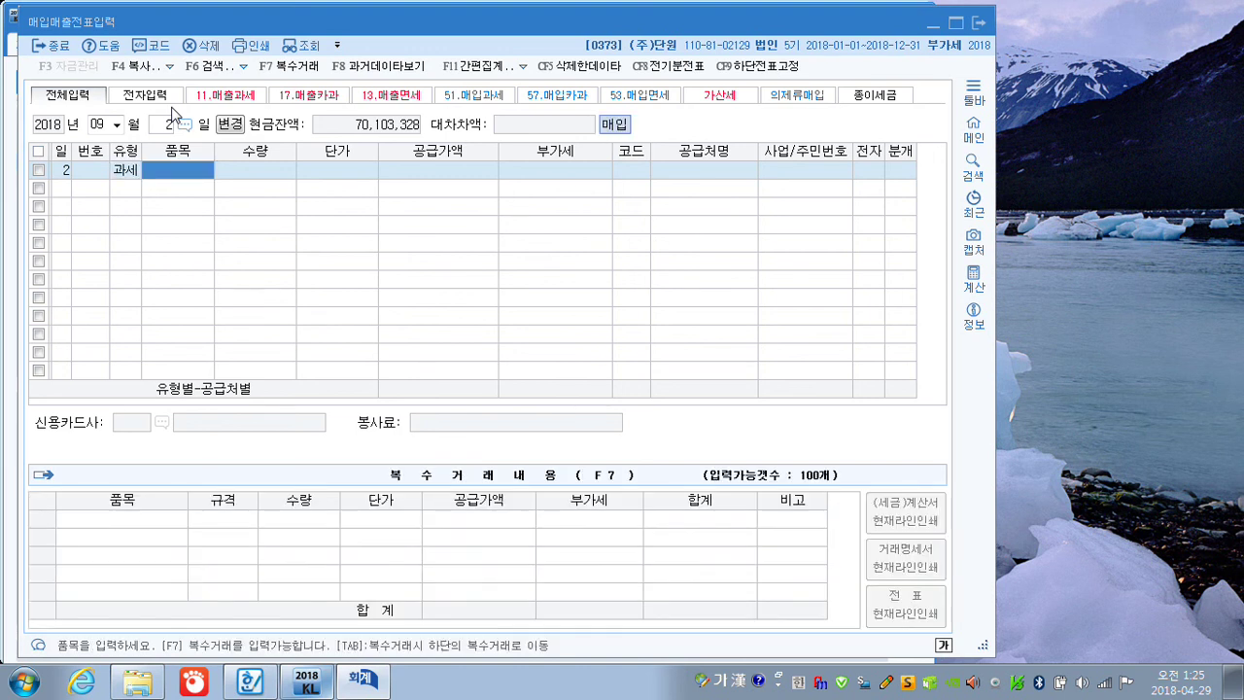
text(솜)
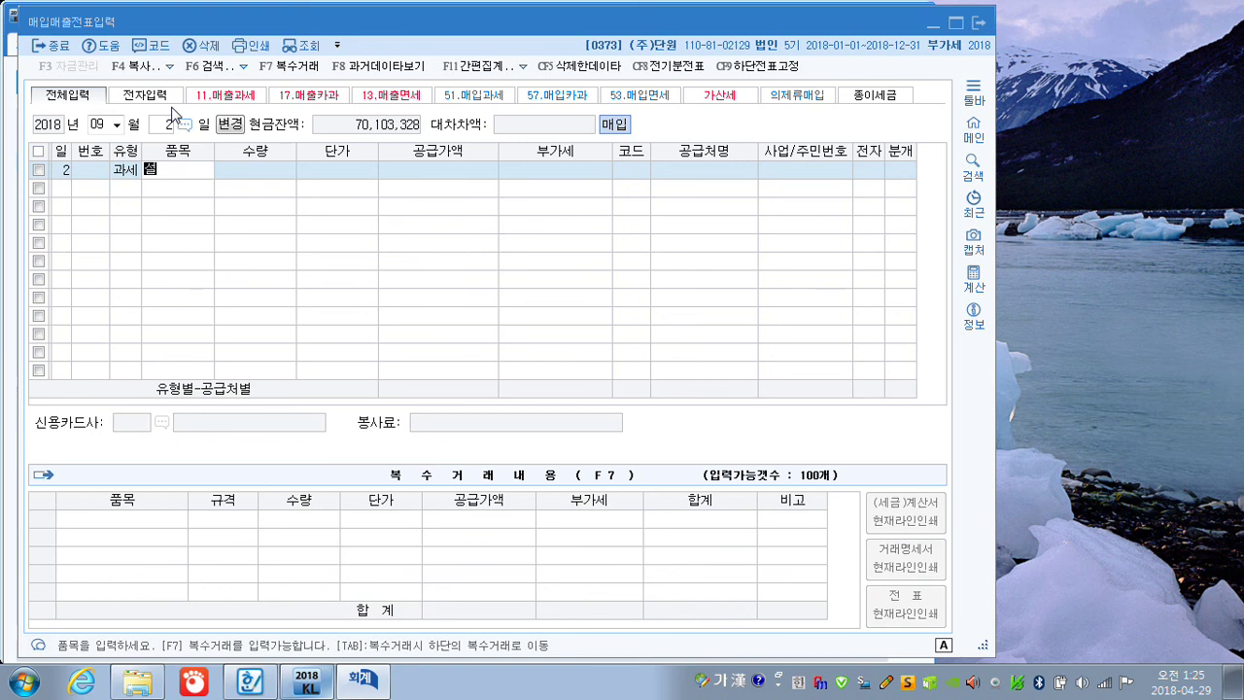
text(비장치)
key(Return)
Leave 수량 and 단가 empty and set the 설비장치 line's 공급가액 to 3,000,000, accepting the calculated 부가세
key(Return)
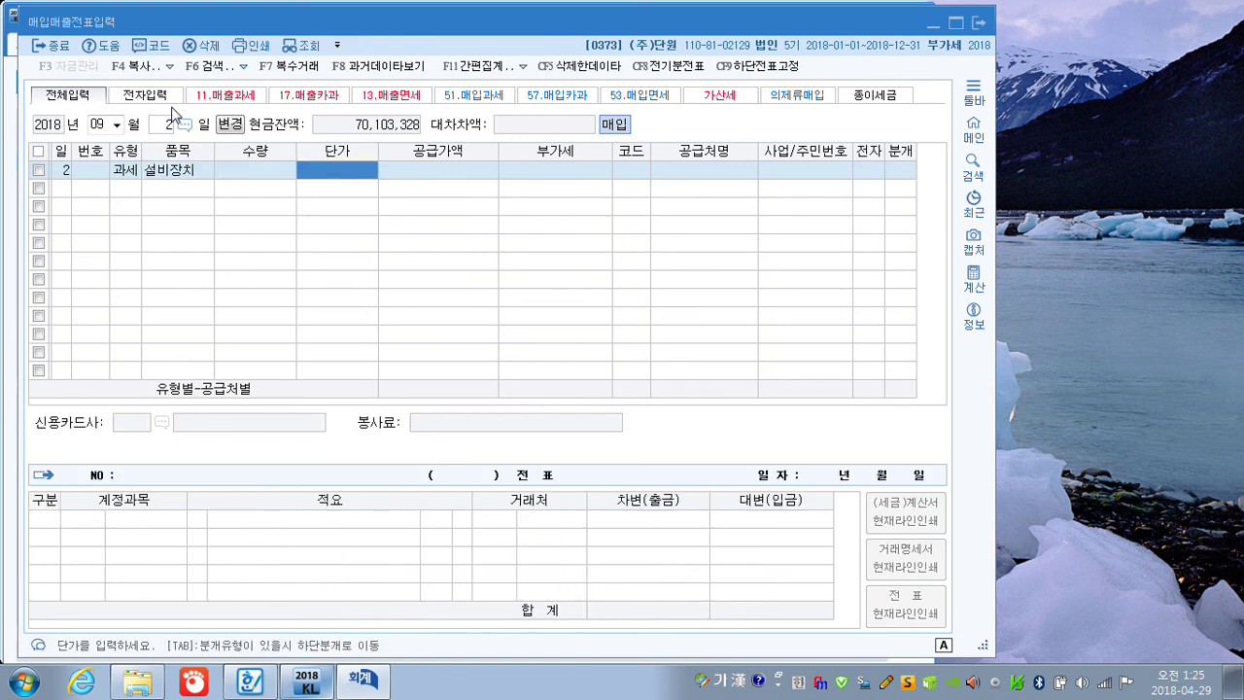
key(Return)
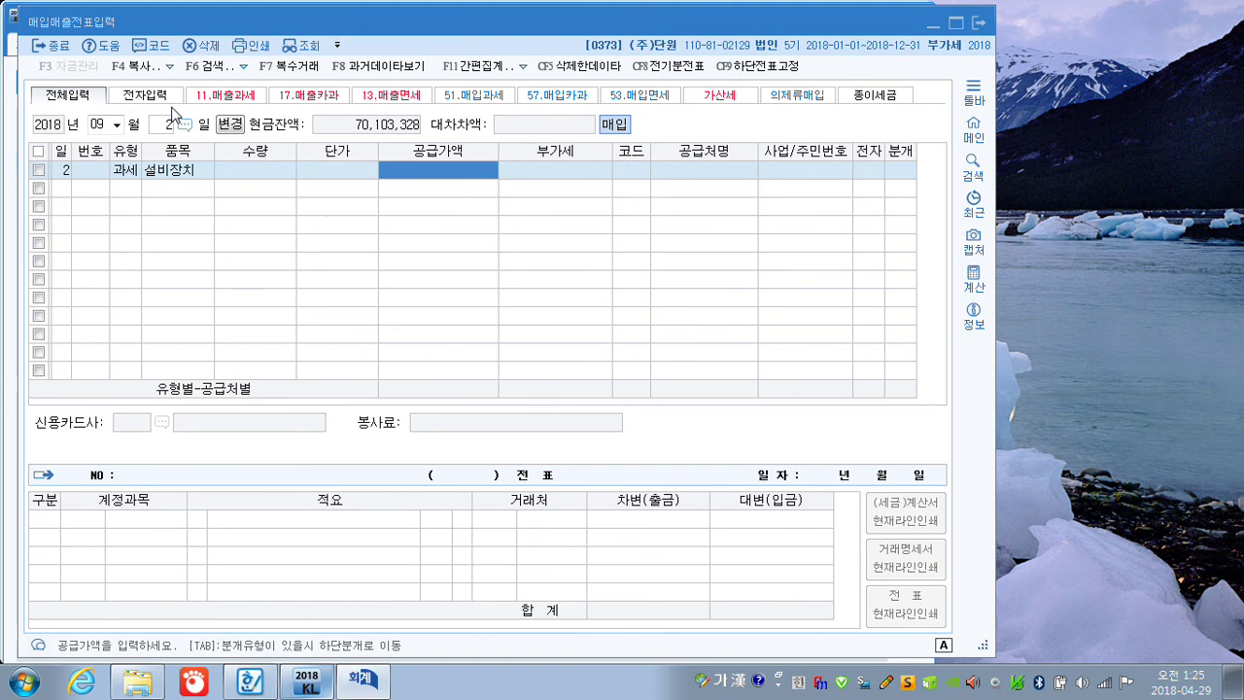
text(3000000)
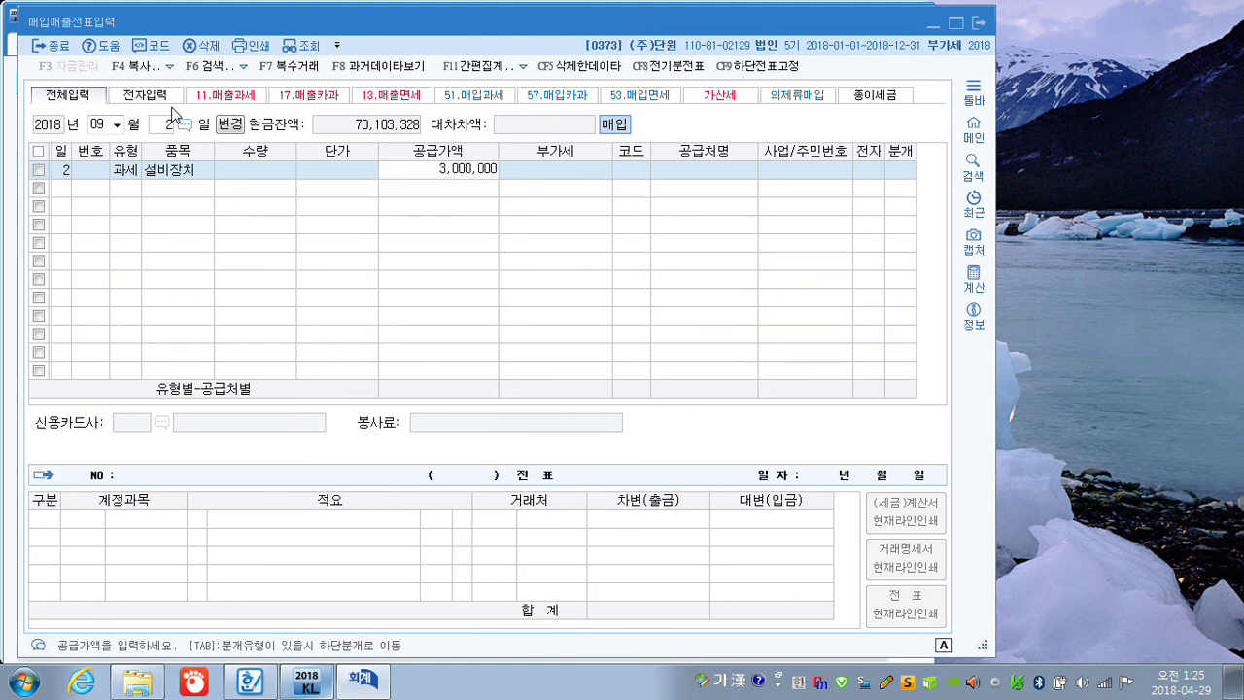
key(Return)
key(Return)
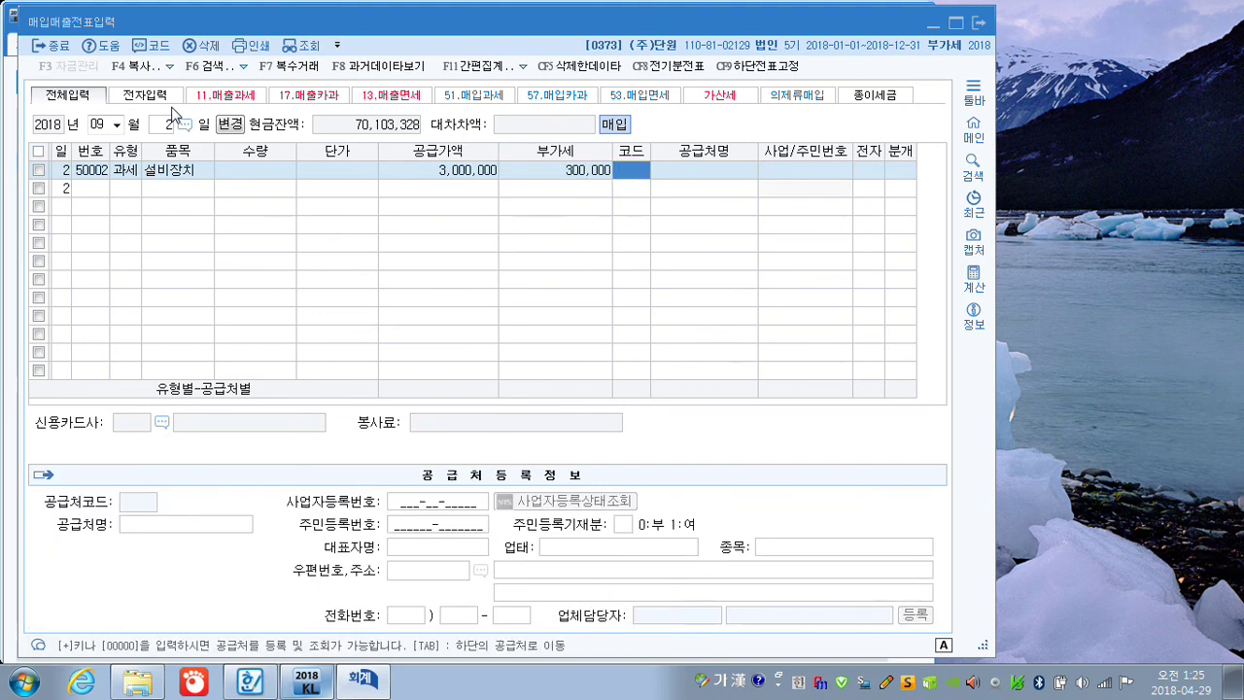
Set the 설비장치 line's 공급처 to (주)이에스텍 (00610) by searching for 이에, and set 전자 to 여
text(이에)
key(Return)
key(Return)
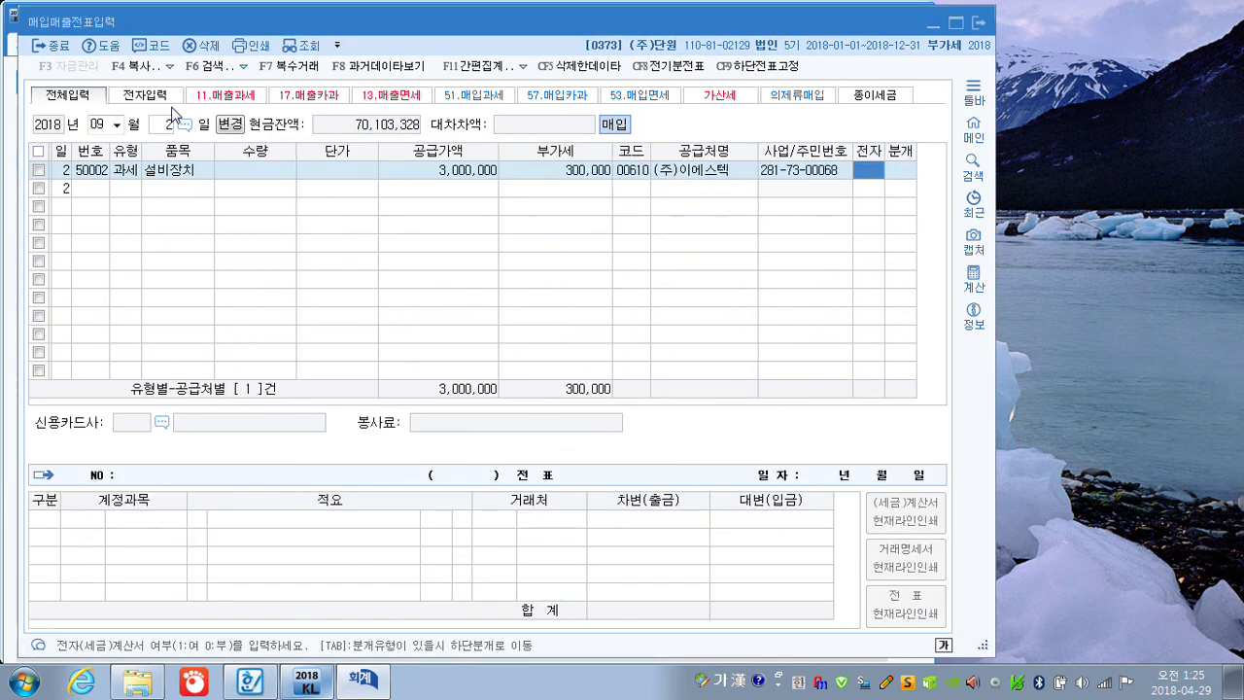
text(1)
key(Return)
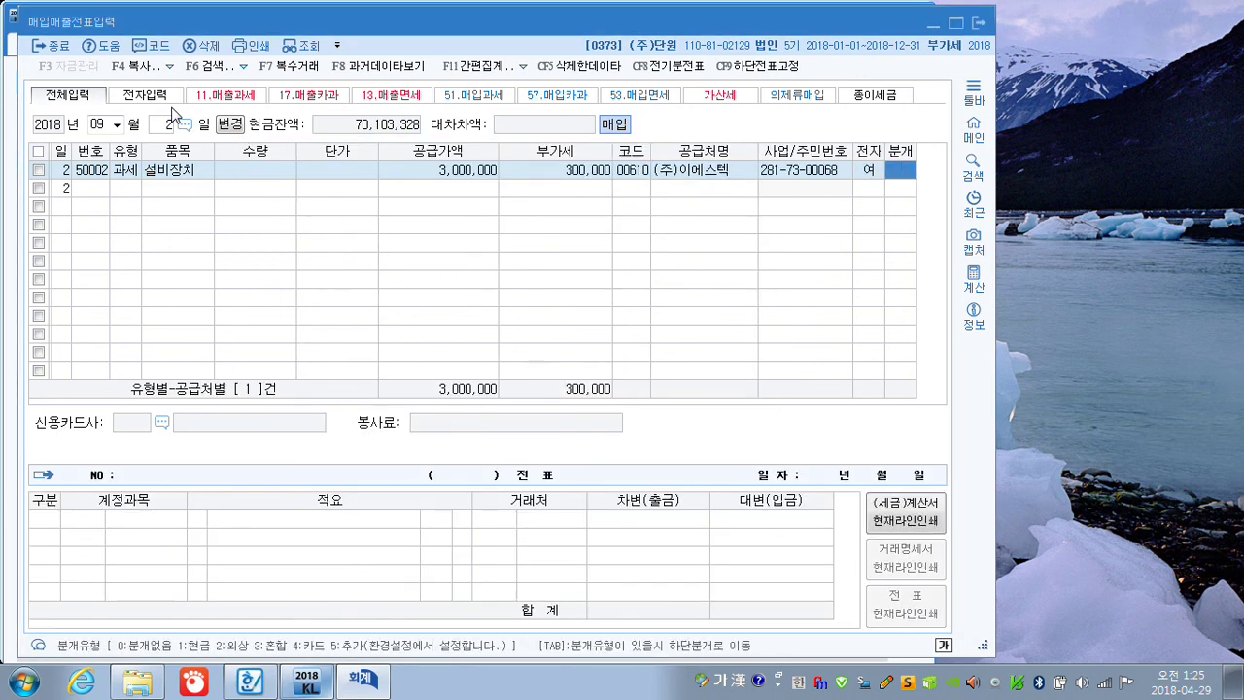
Set the 설비장치 line's 분개 to 혼합 and change its 원재료 debit account to 설비장치 (0195)
text(3)
key(Return)
key(Return)
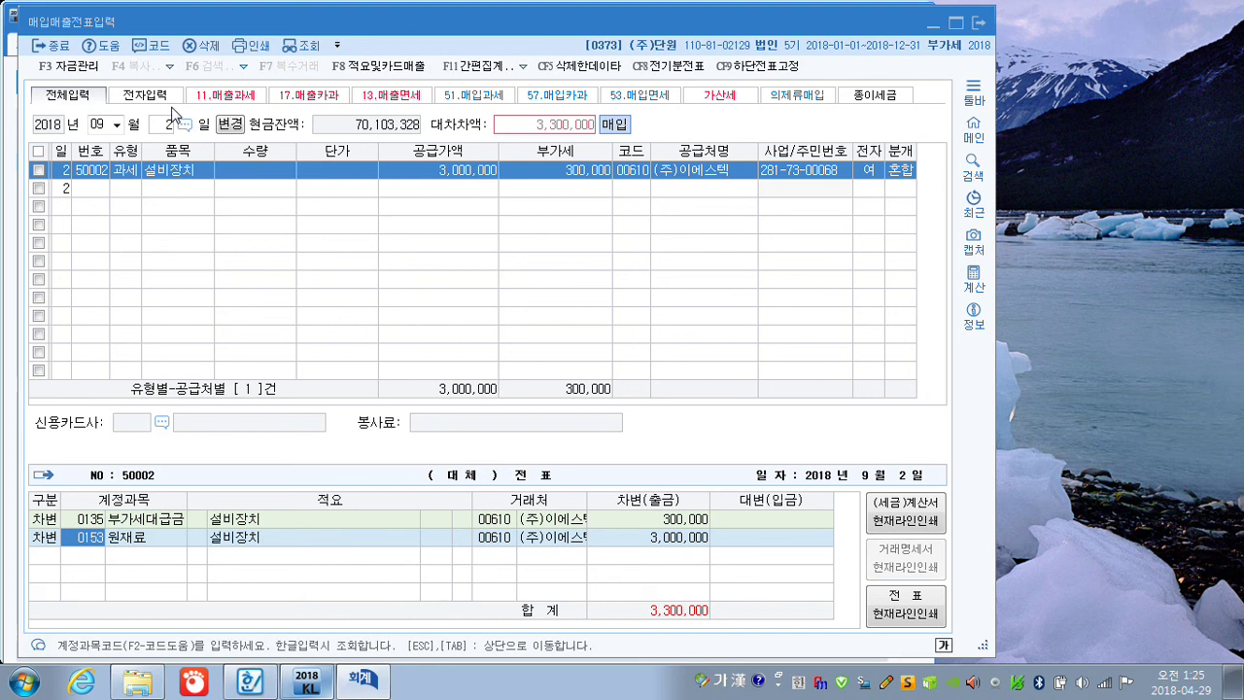
text(솜)
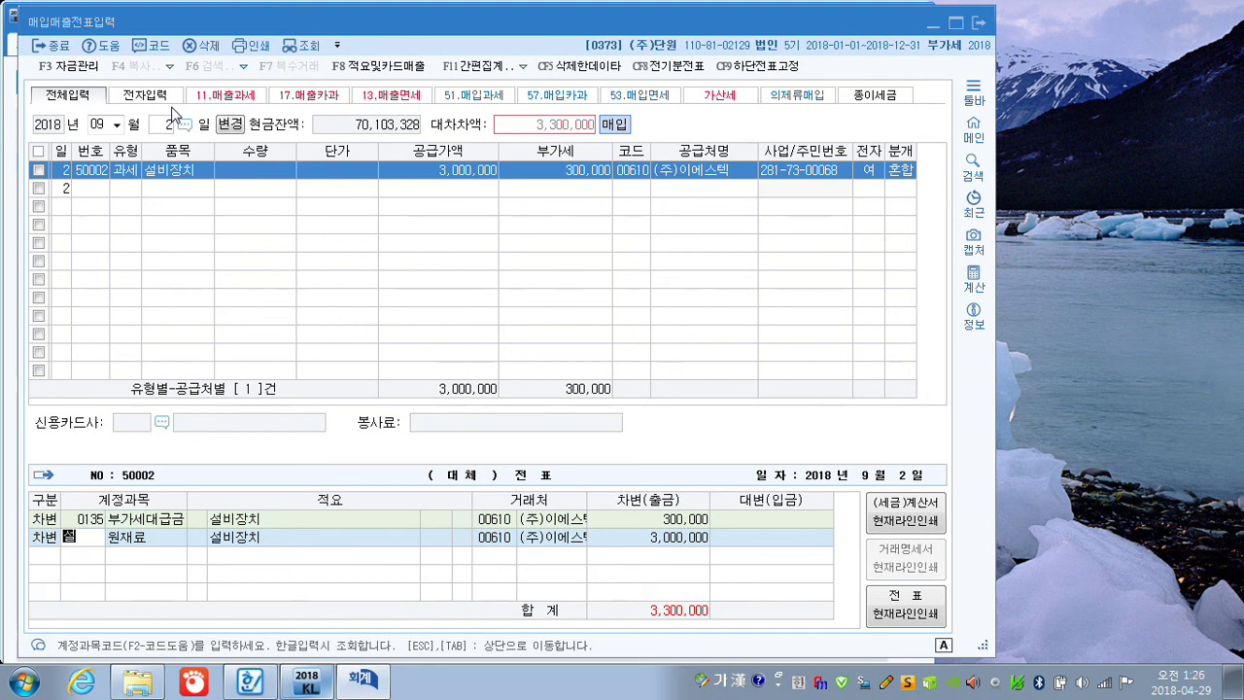
text(비)
key(Return)
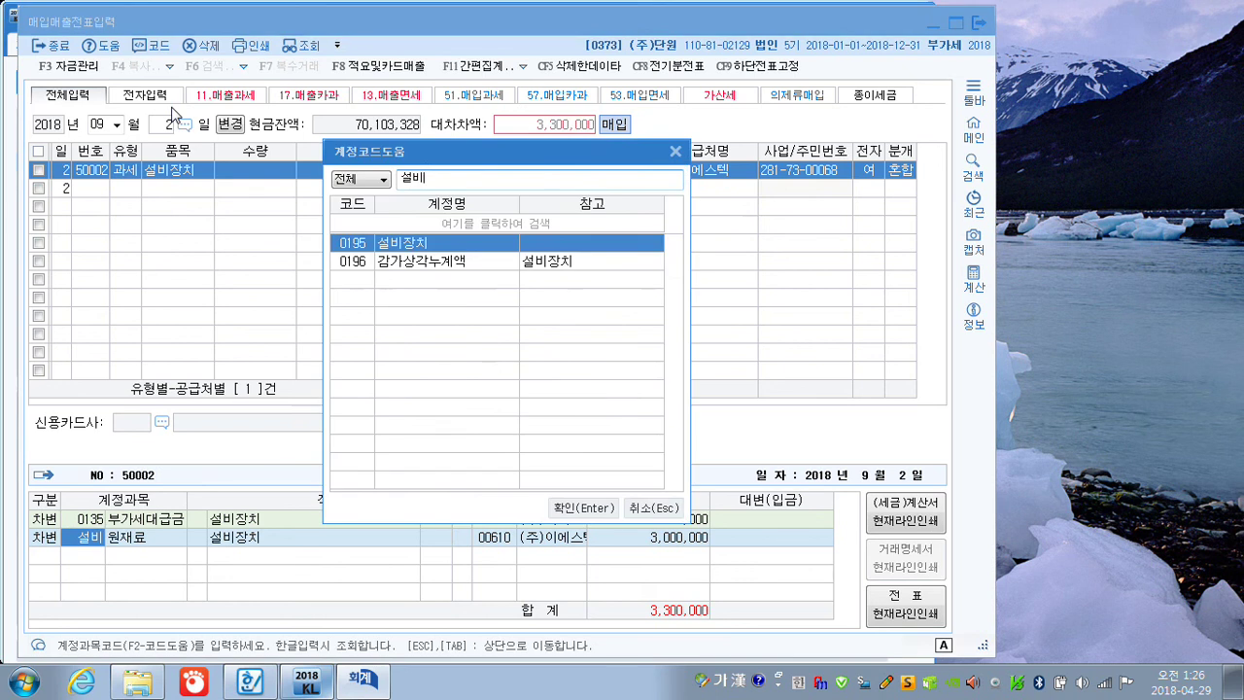
key(Return)
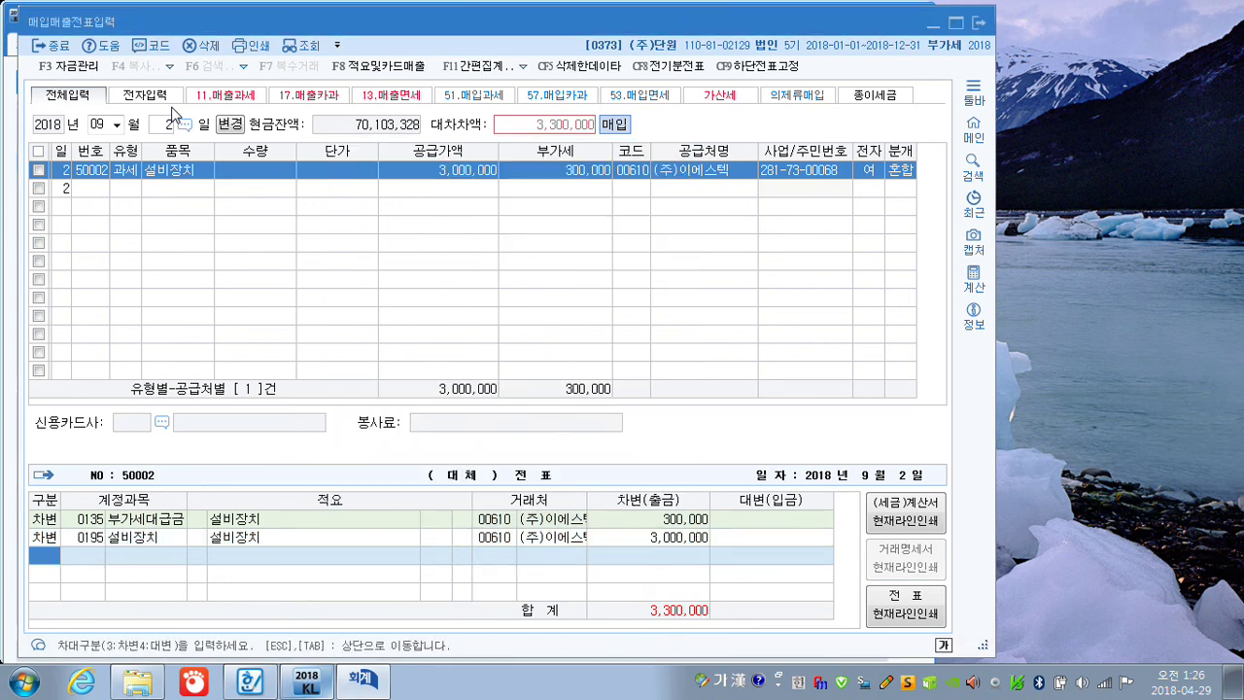
Add a 대변 line for 현금 (0101) with 300,000 to the September 2 voucher
text(4101)
key(Return)
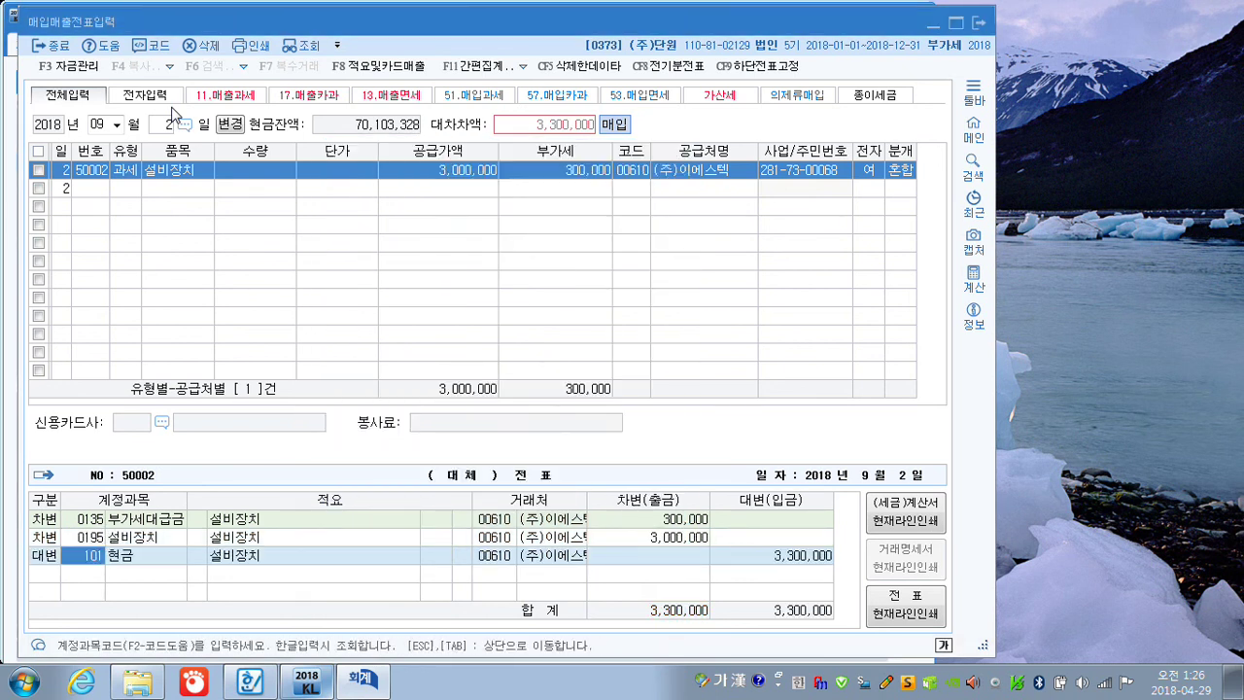
text(300000)
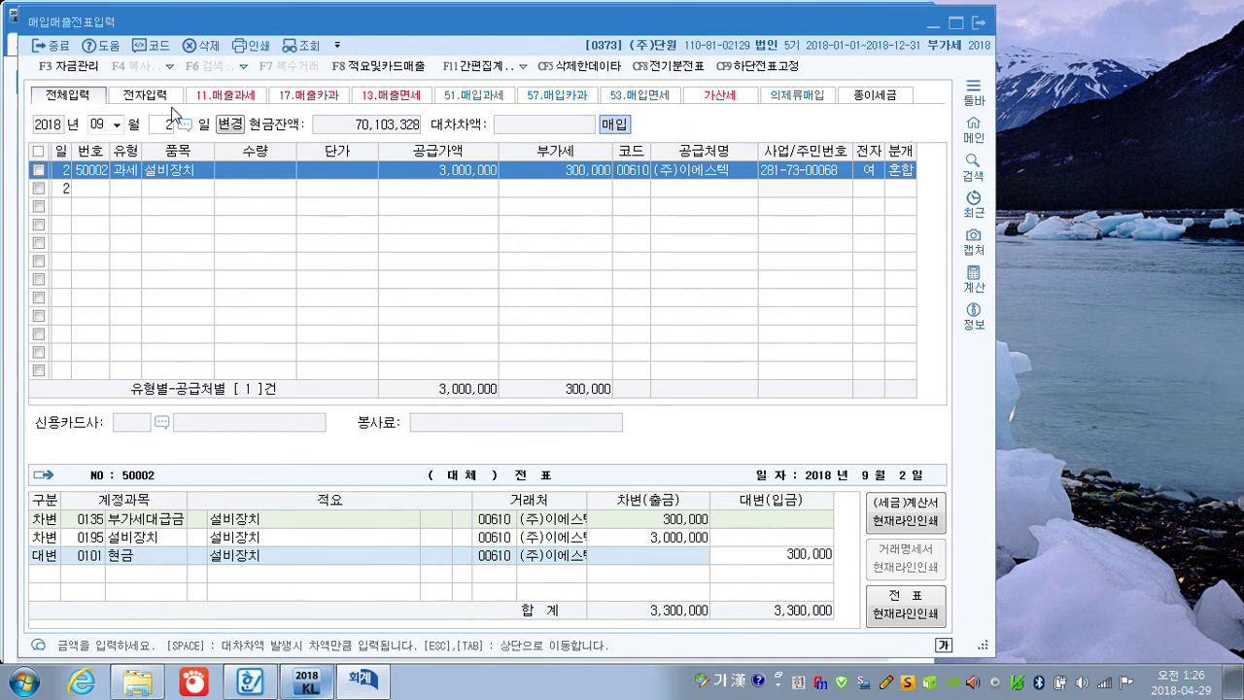
key(Return)
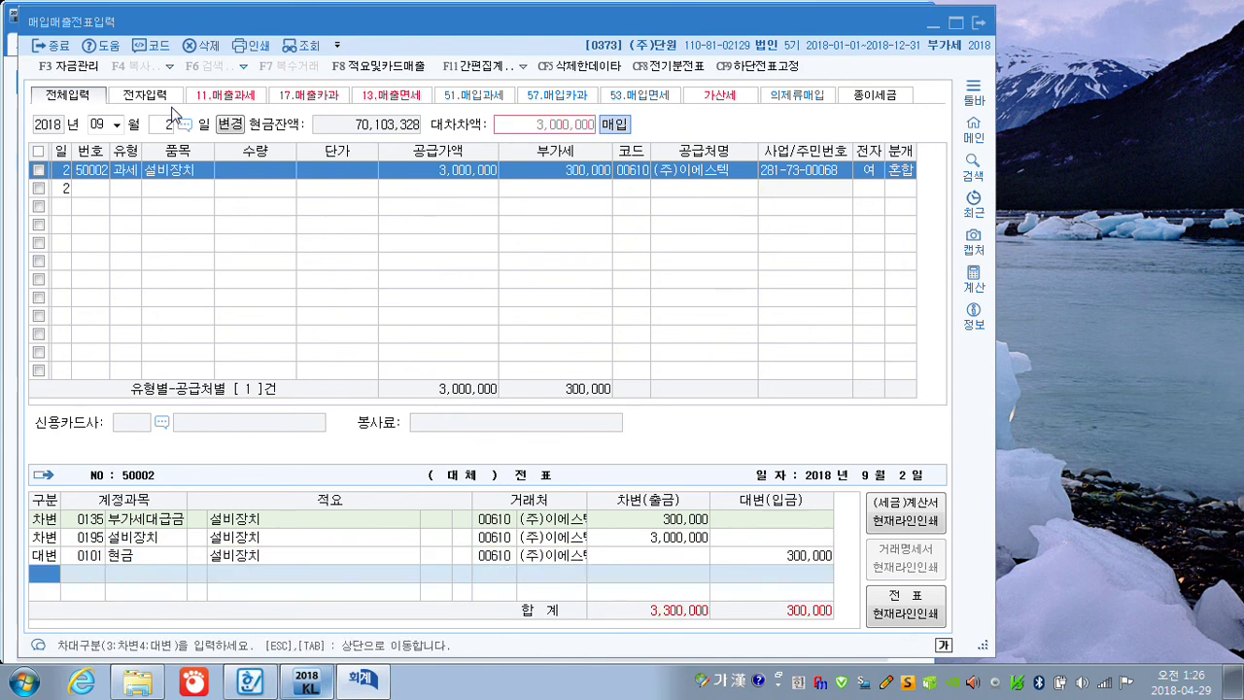
Add a 대변 line for 미지급금 (0253) with the balancing 3,000,000 and complete the September 2 voucher
text(4)
text(미지)
key(Return)
key(Escape)
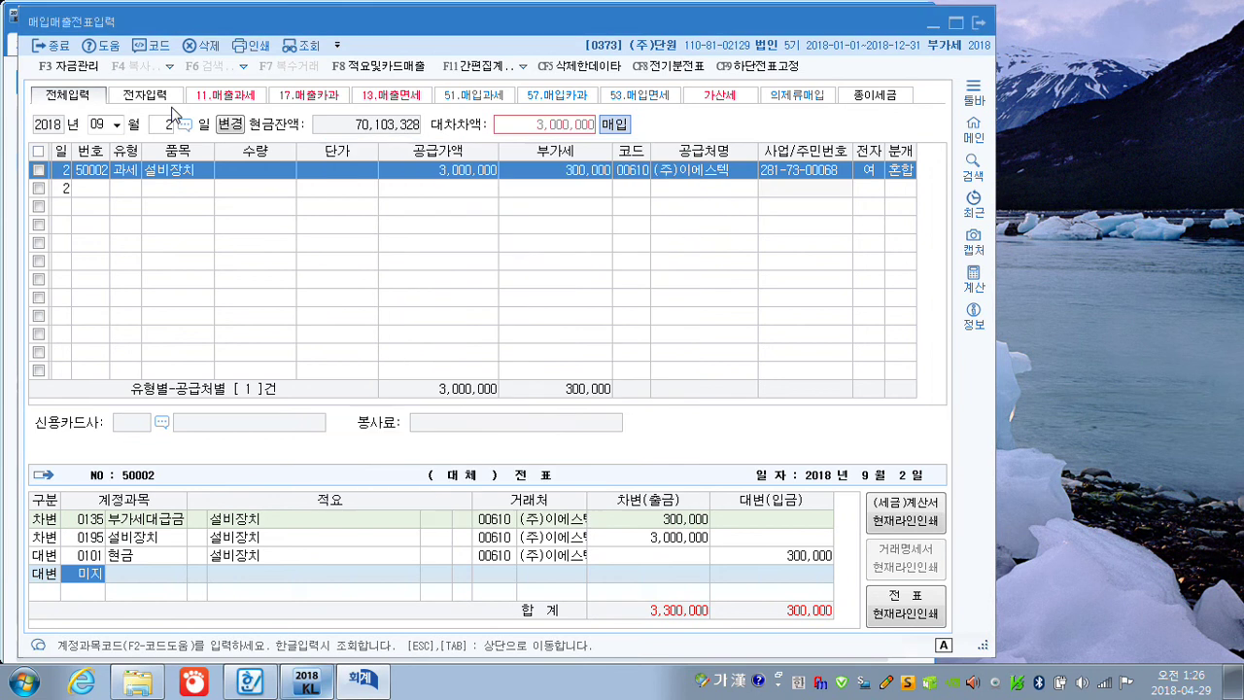
key(Return)
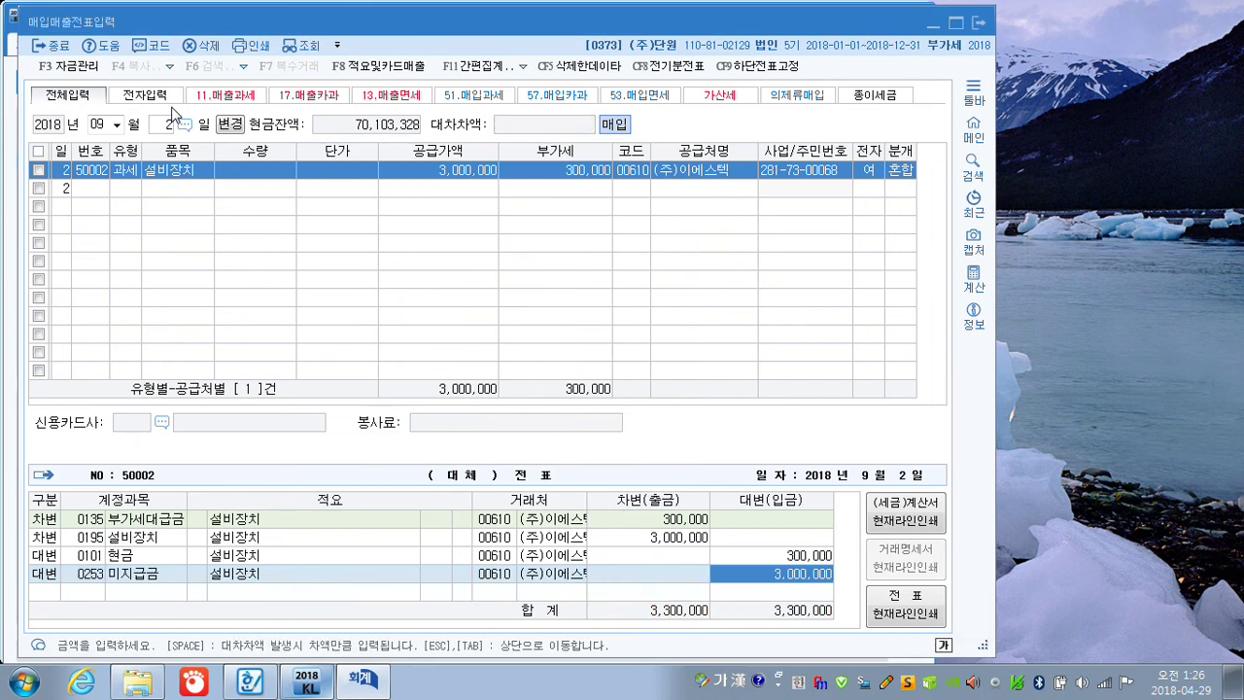
key(Return)
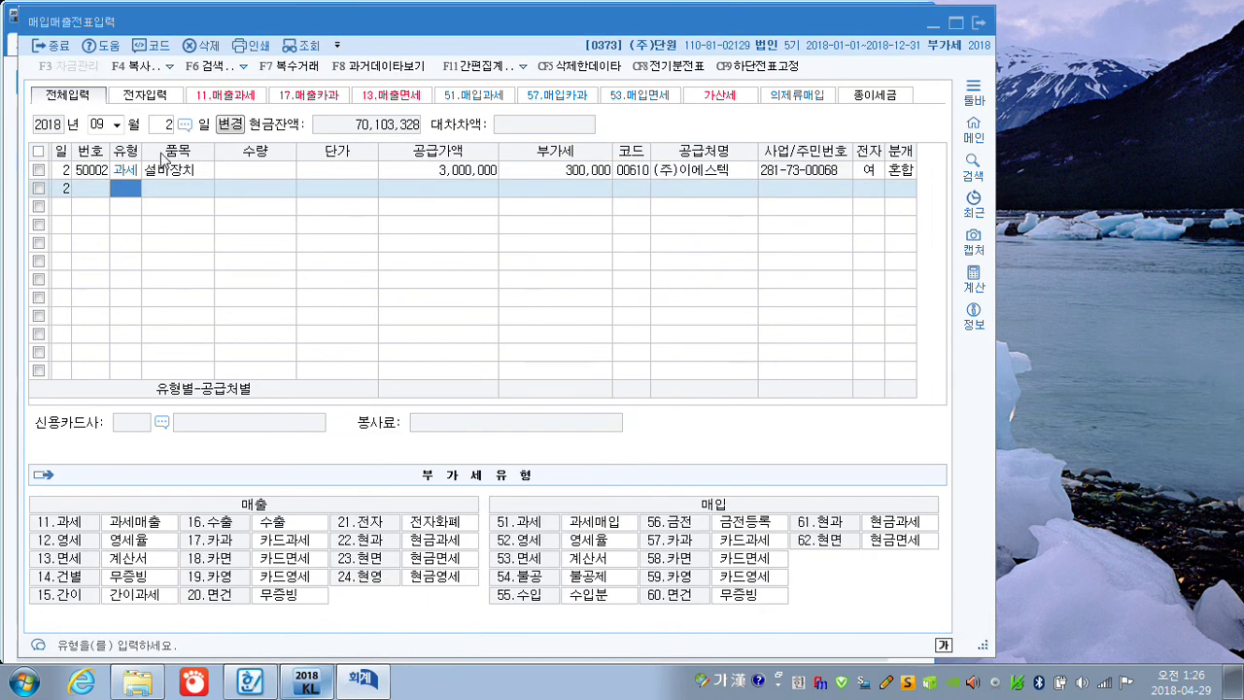
Start an October 20 purchase line with type 51 과세 and 품목 원재료
click(105, 131)
text(10)
key(Return)
text(20)
key(Return)
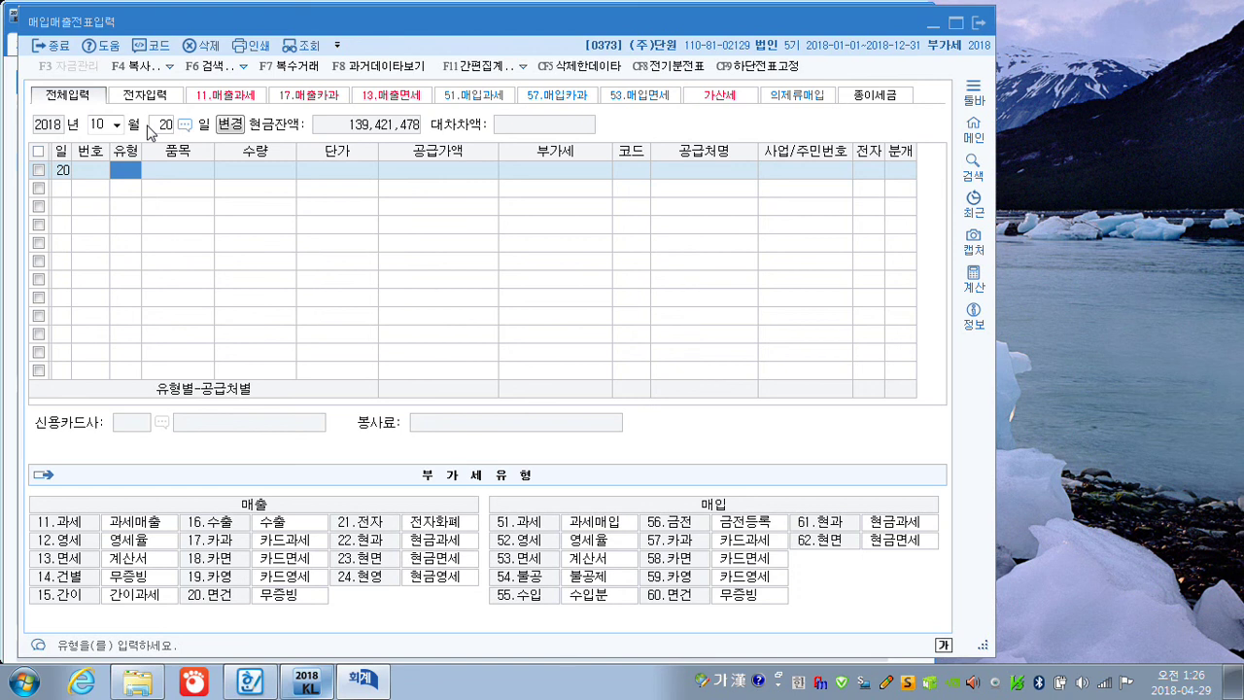
text(51)
key(Return)
text(원재료)
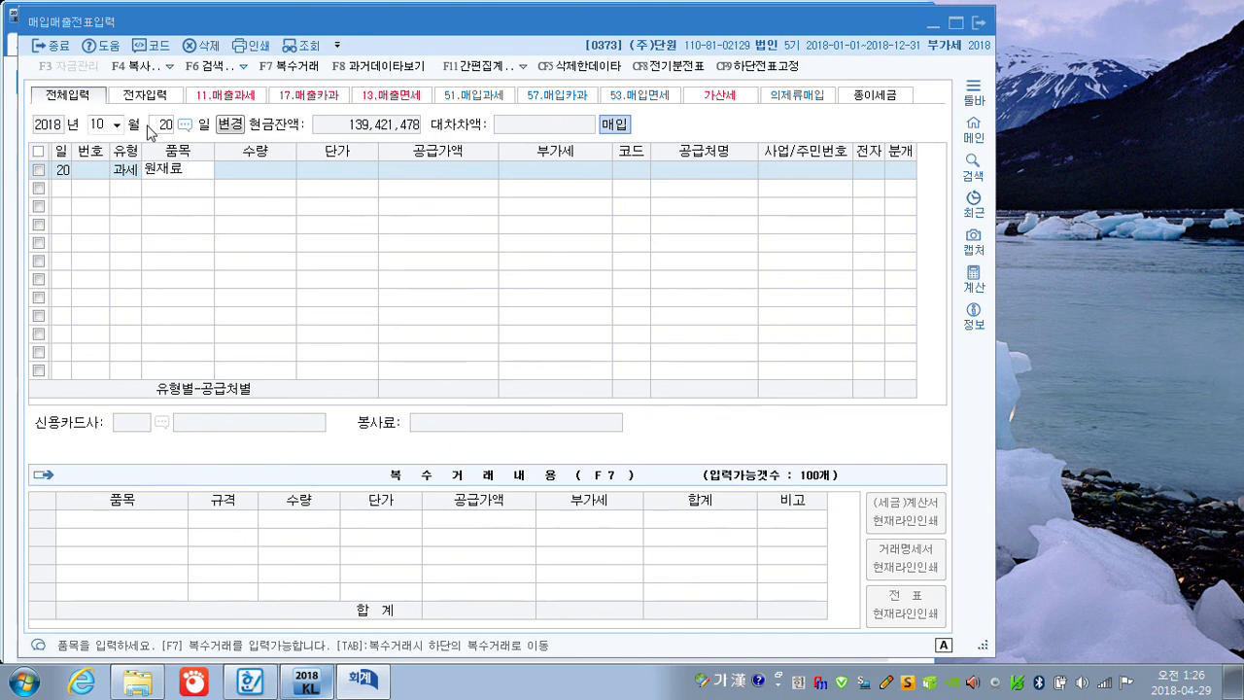
key(Return)
Set the 원재료 line's 수량 to 10,000 and 단가 to 4,000, accepting the calculated 공급가액 and 부가세
key(Return)
key(Return)
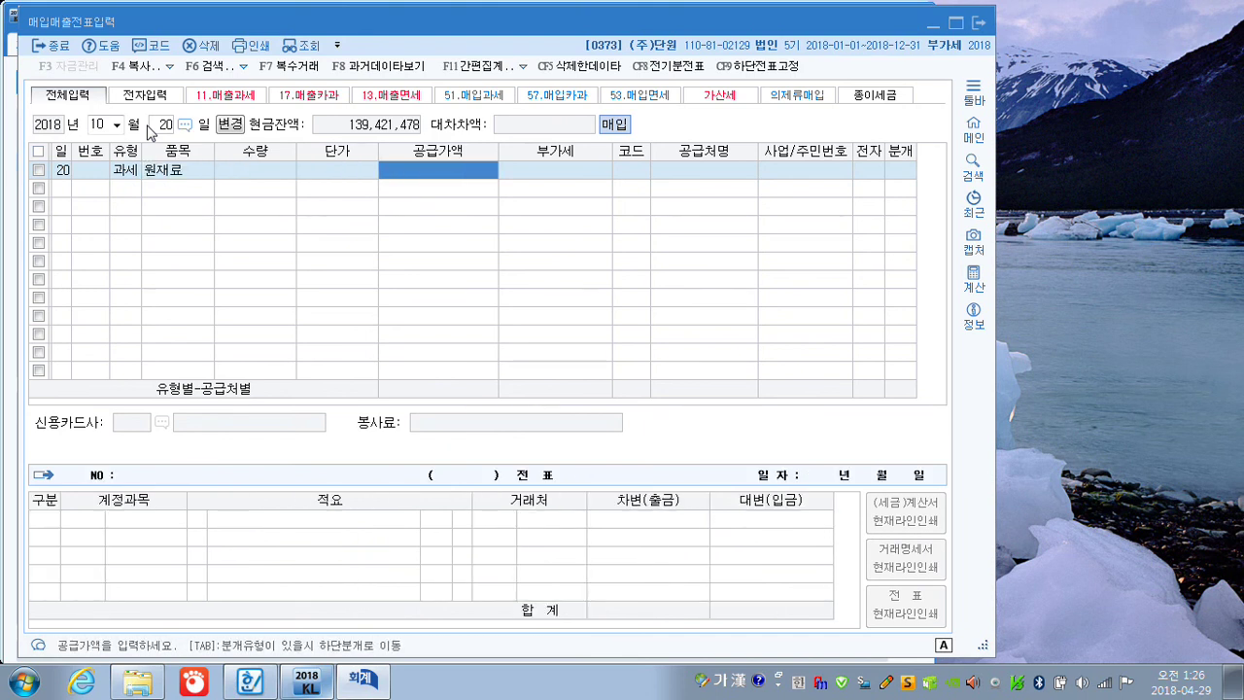
key(Left)
key(Left)
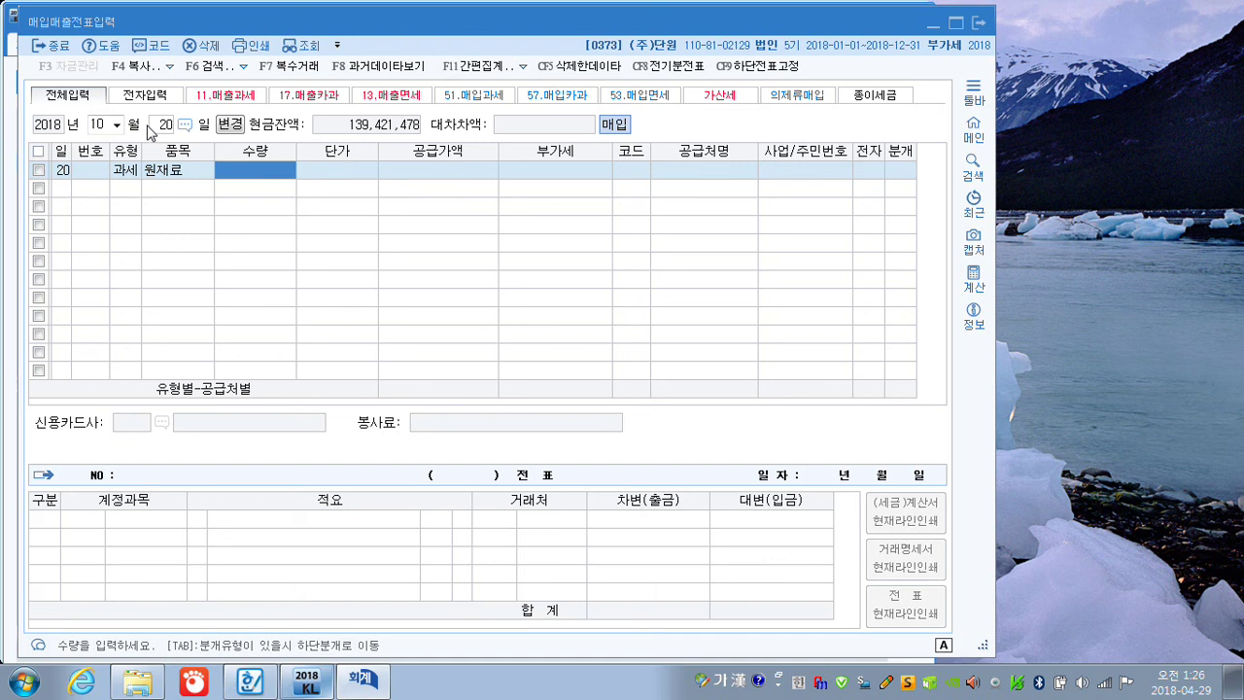
text(100000)
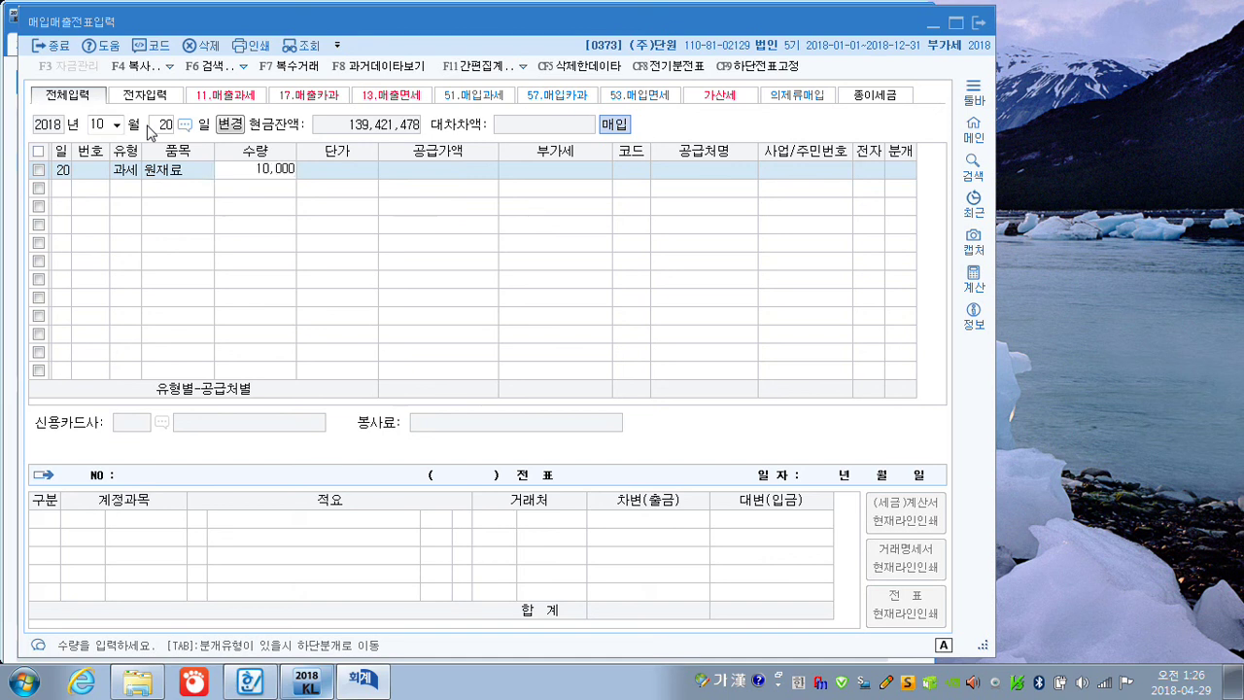
key(Return)
text(4000)
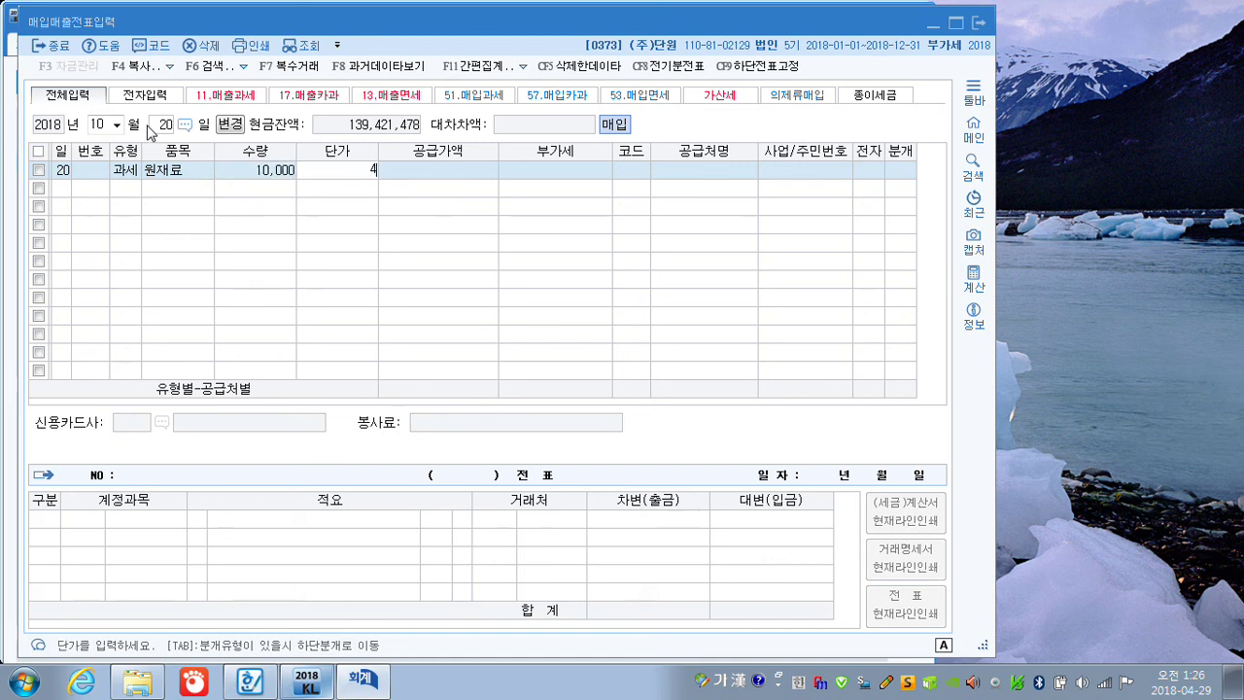
key(Return)
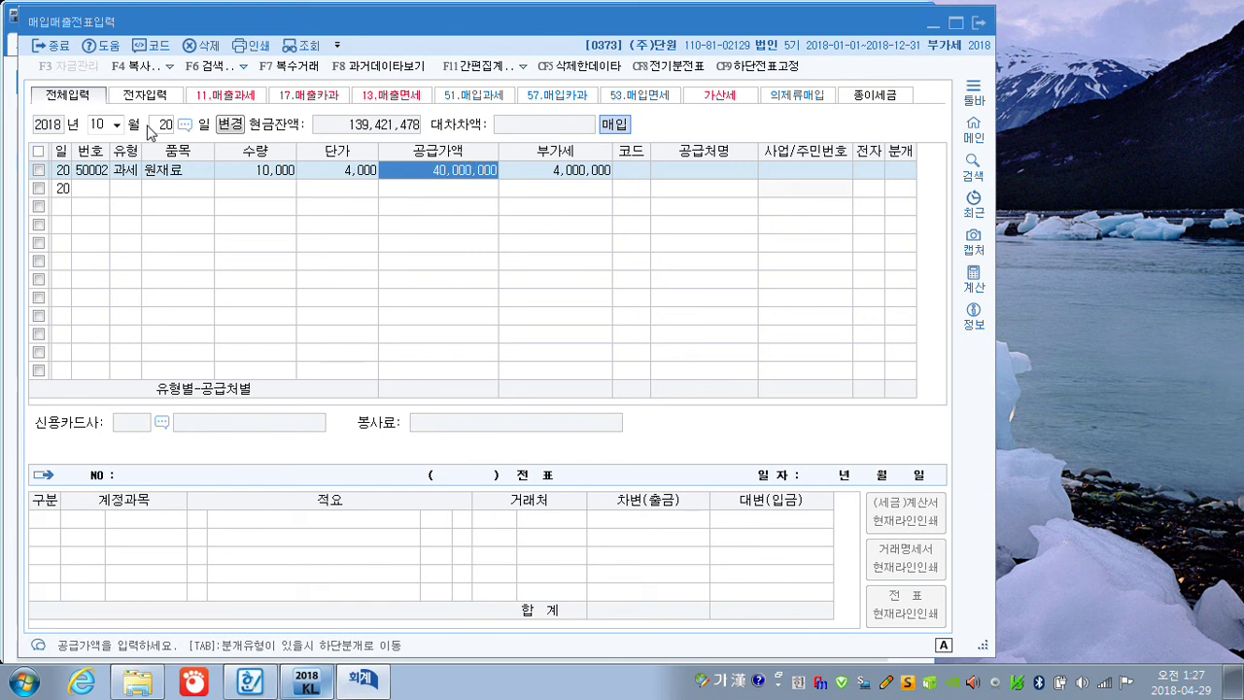
key(Return)
key(Return)
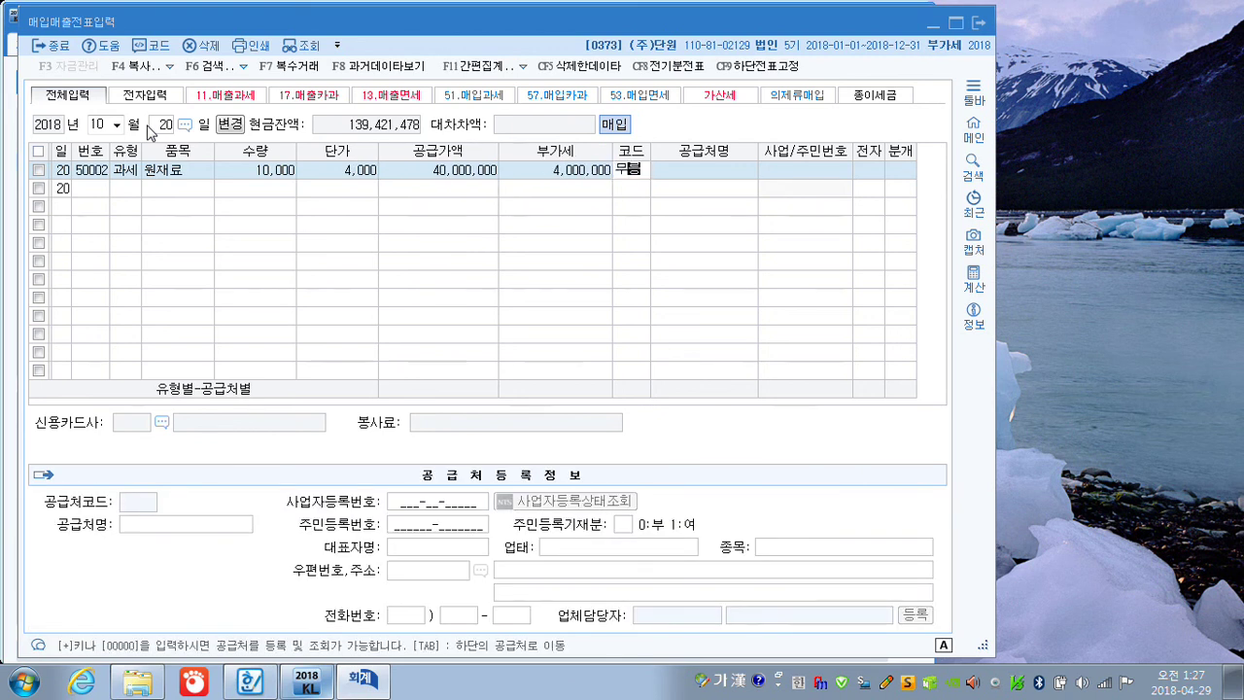
Set the 원재료 line's 공급처 to (주)무릉하이테크 (00129) by searching for 무릉, and set 전자 to 여
key(F2)
key(Return)
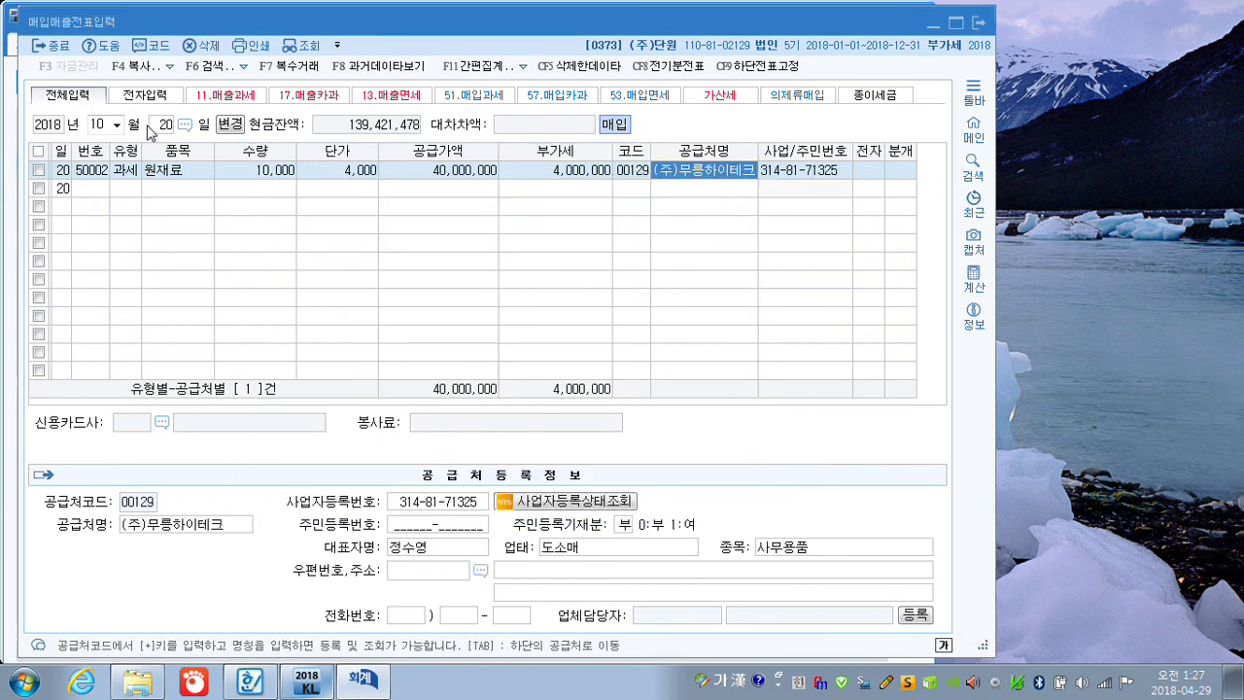
text(1)
key(Return)
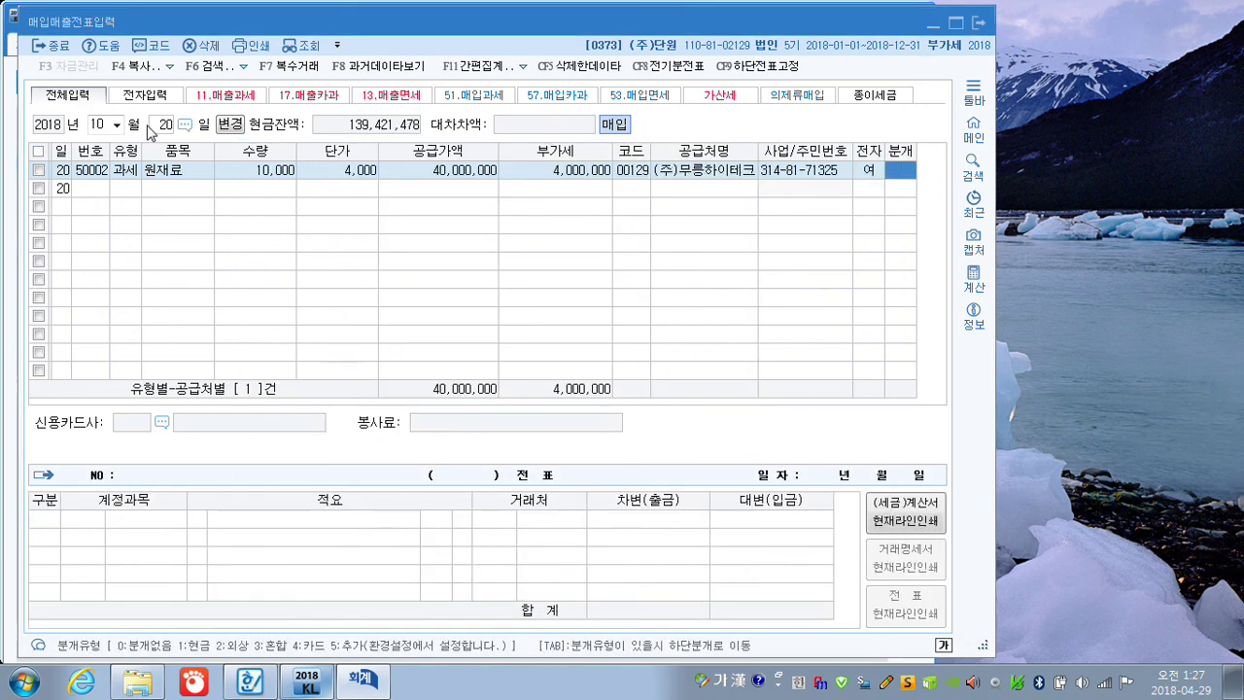
Set the October 20 line's 분개 to 혼합 and accept the default 원재료 (0153) debit line
text(3)
key(Return)
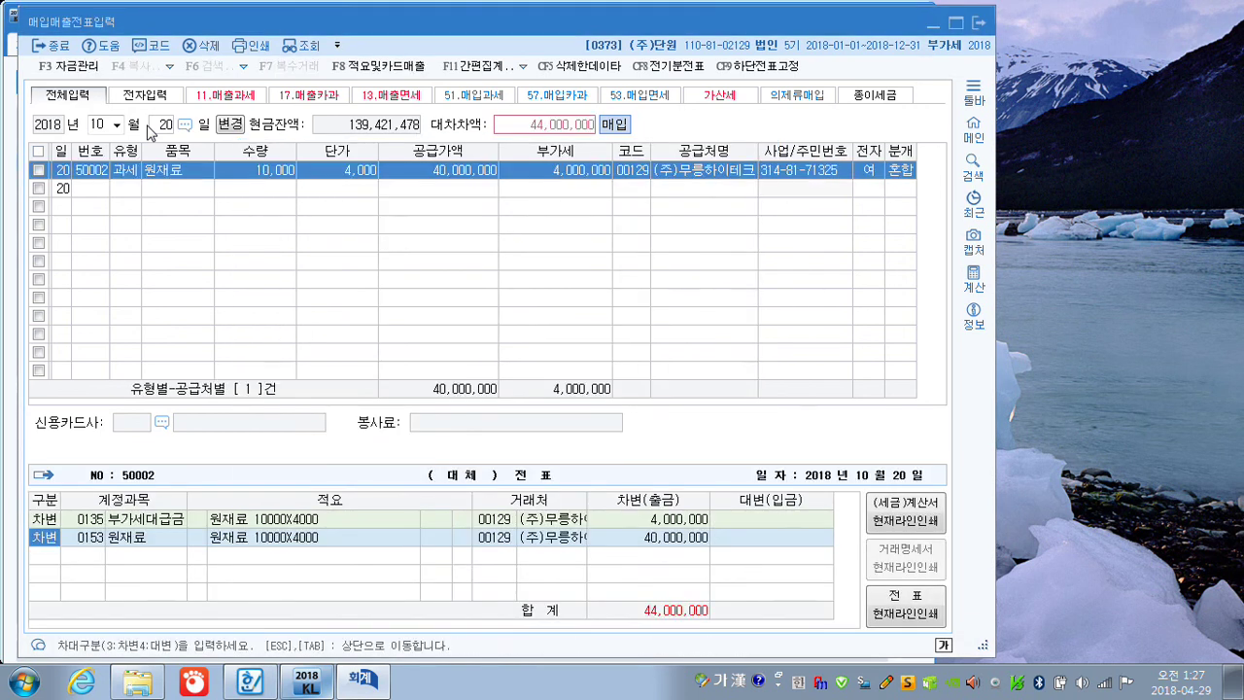
key(Return)
key(Return)
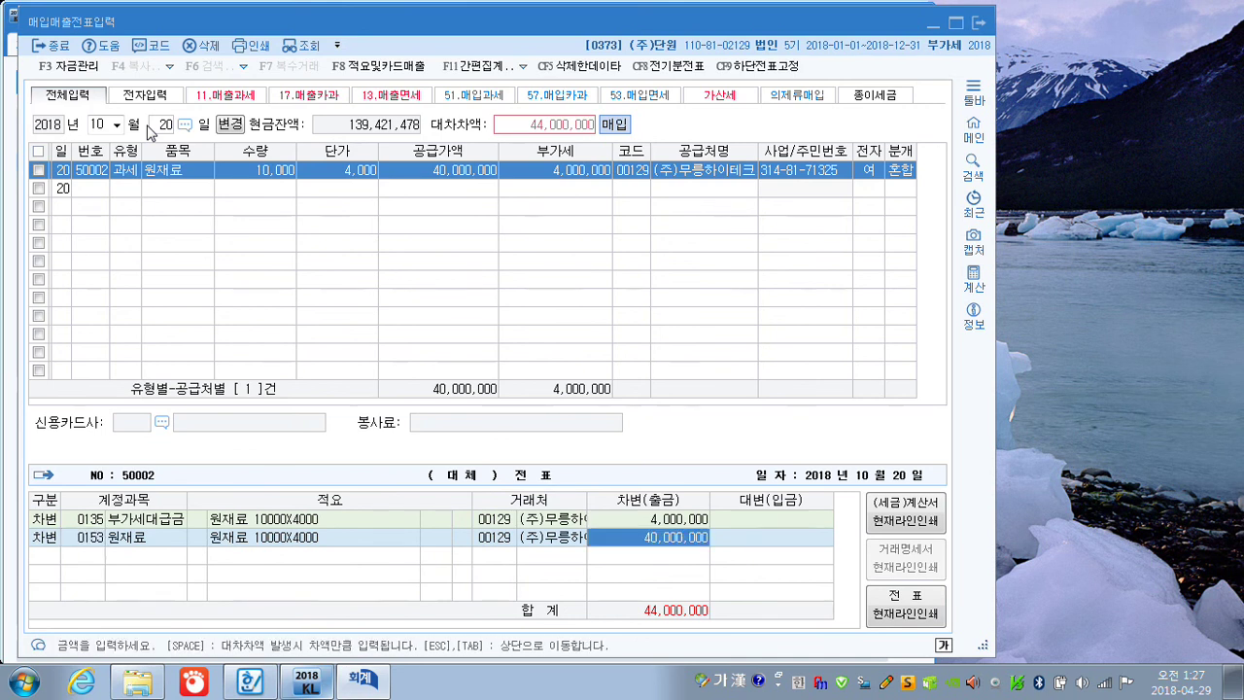
key(Return)
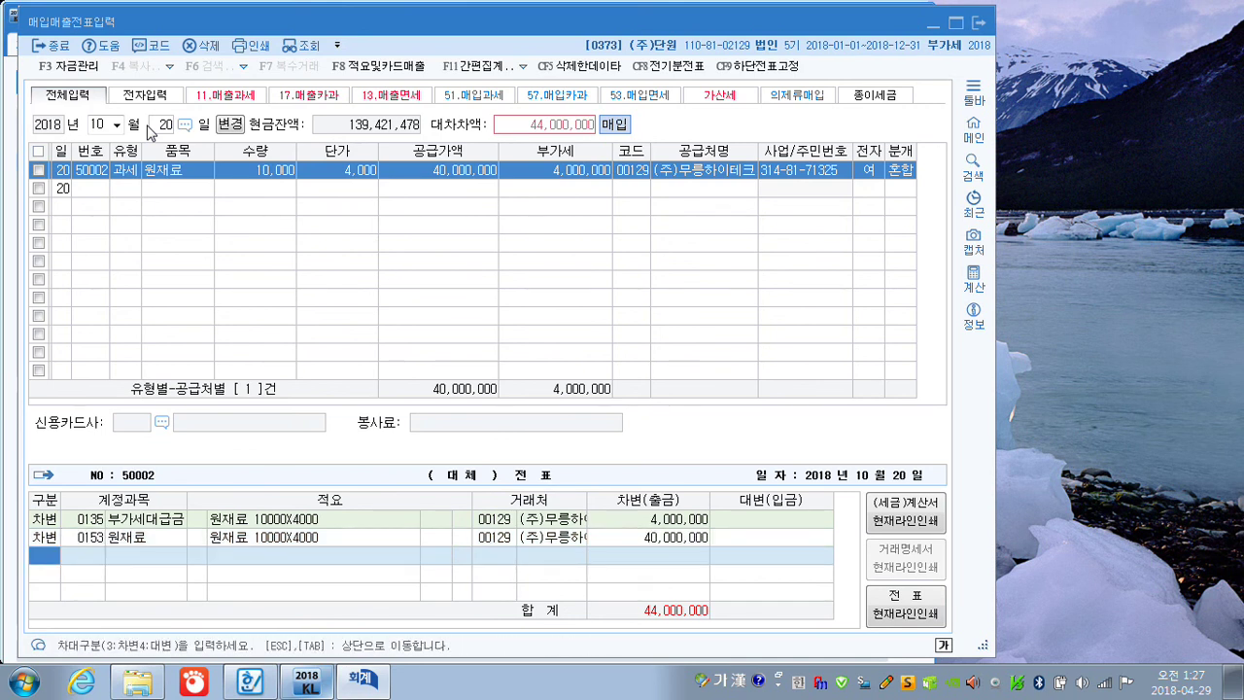
Add a 대변 line for 지급어음 (0252) with 34,000,000 to the October 20 voucher
key(4)
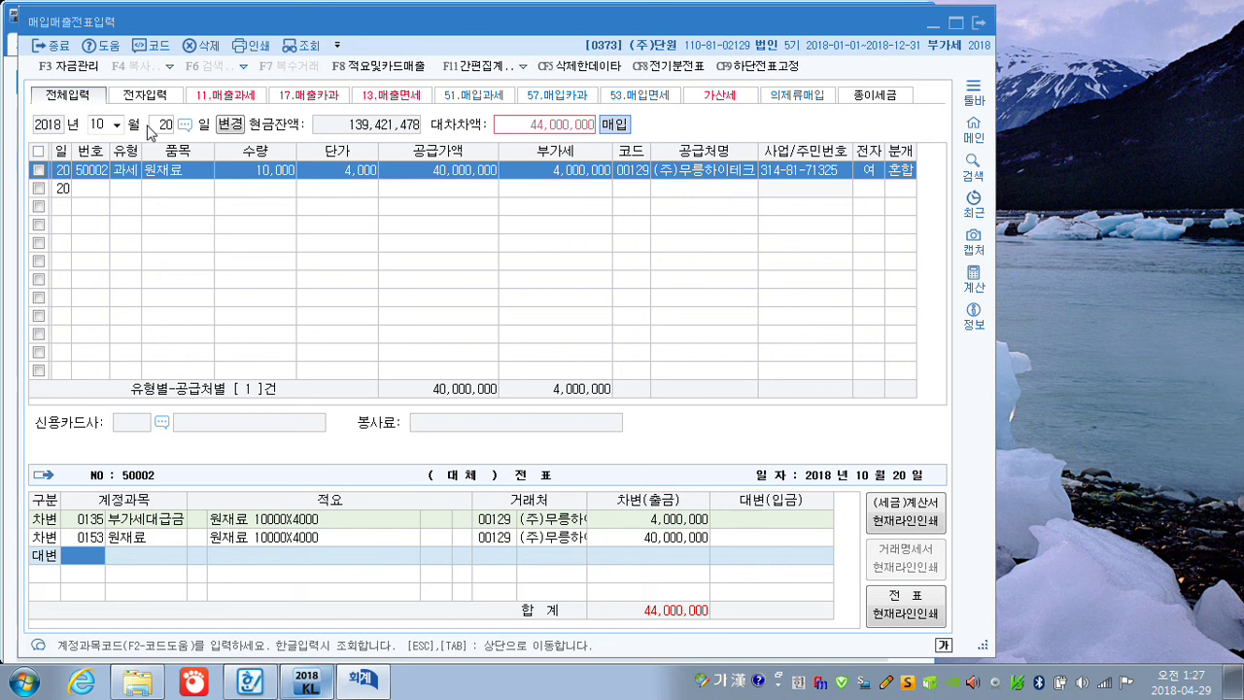
text(252)
key(Return)
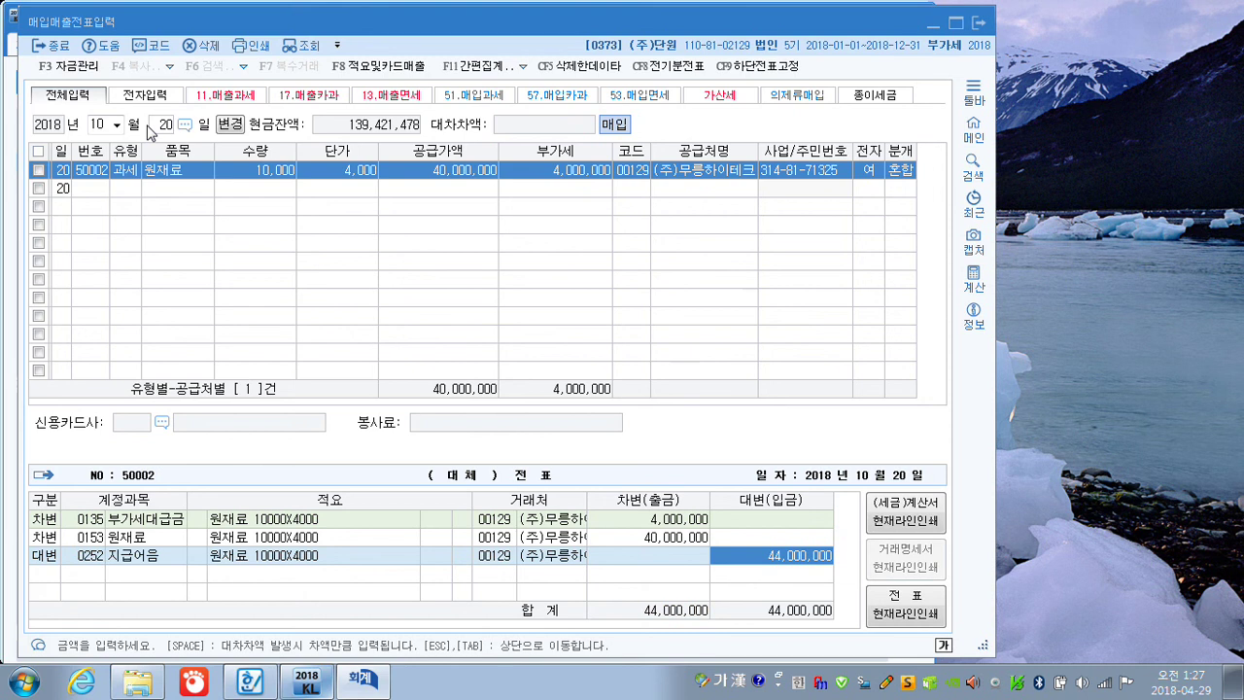
text(34000000)
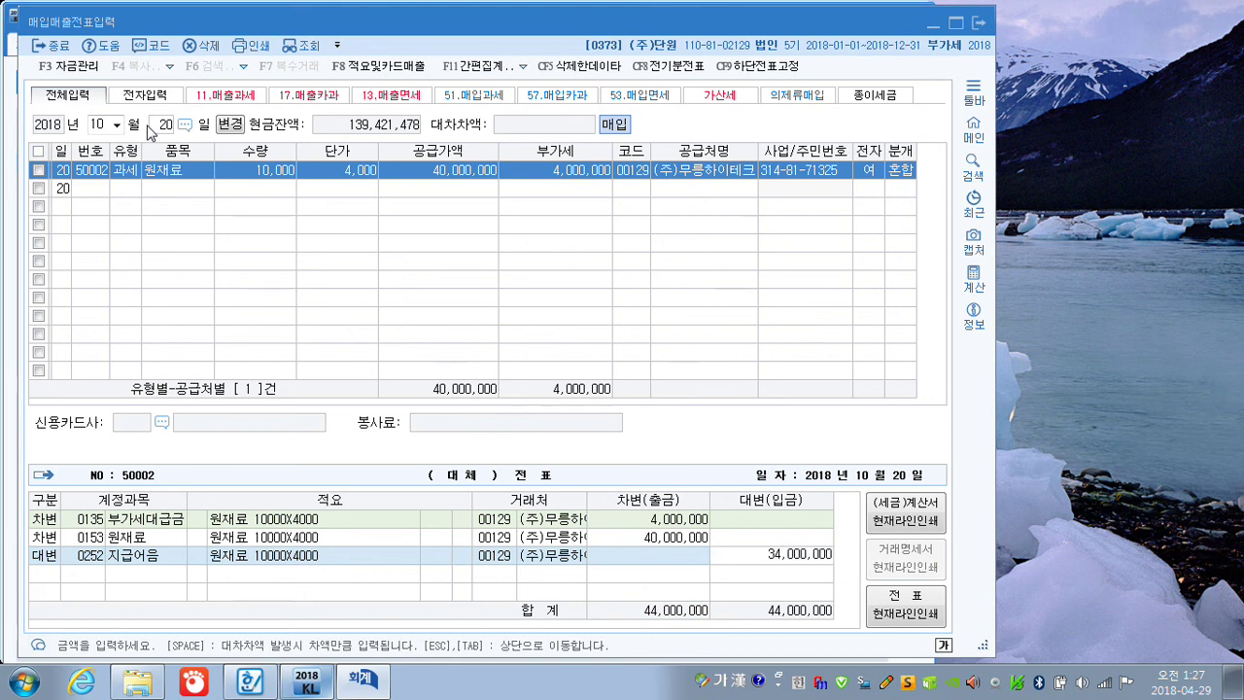
key(Return)
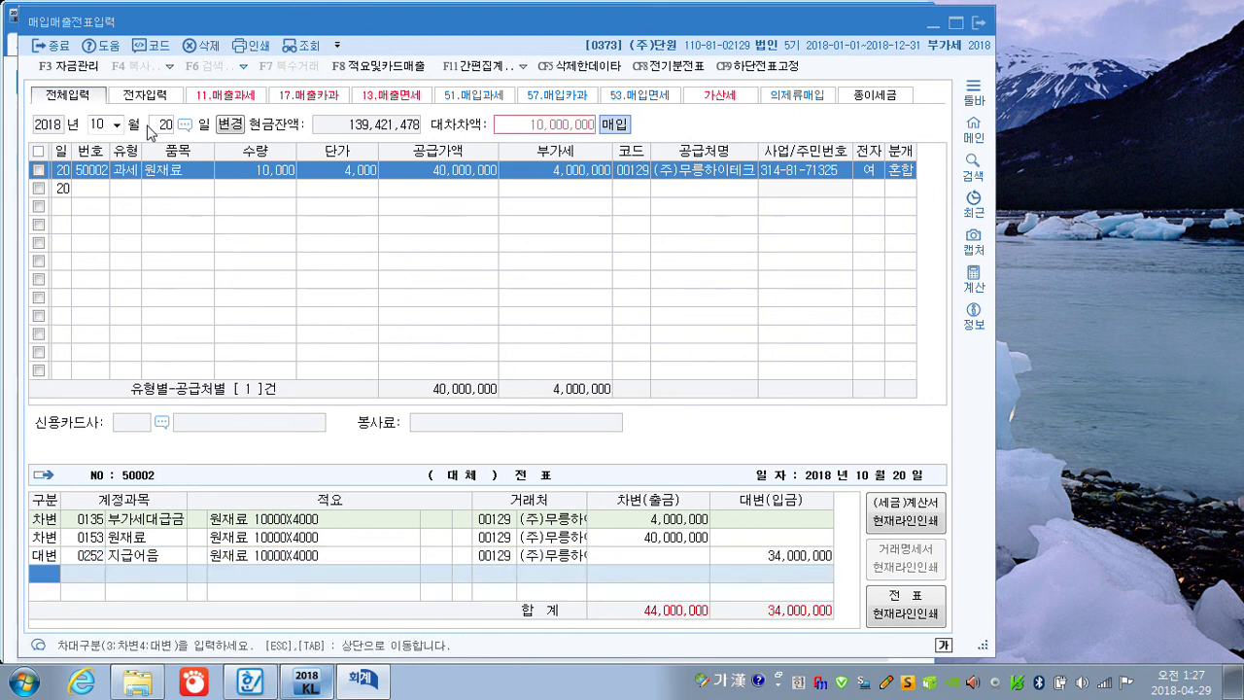
Add a 대변 line for 당좌예금 (0102) with the balancing 10,000,000 and complete the October 20 voucher
text(4102)
key(Return)
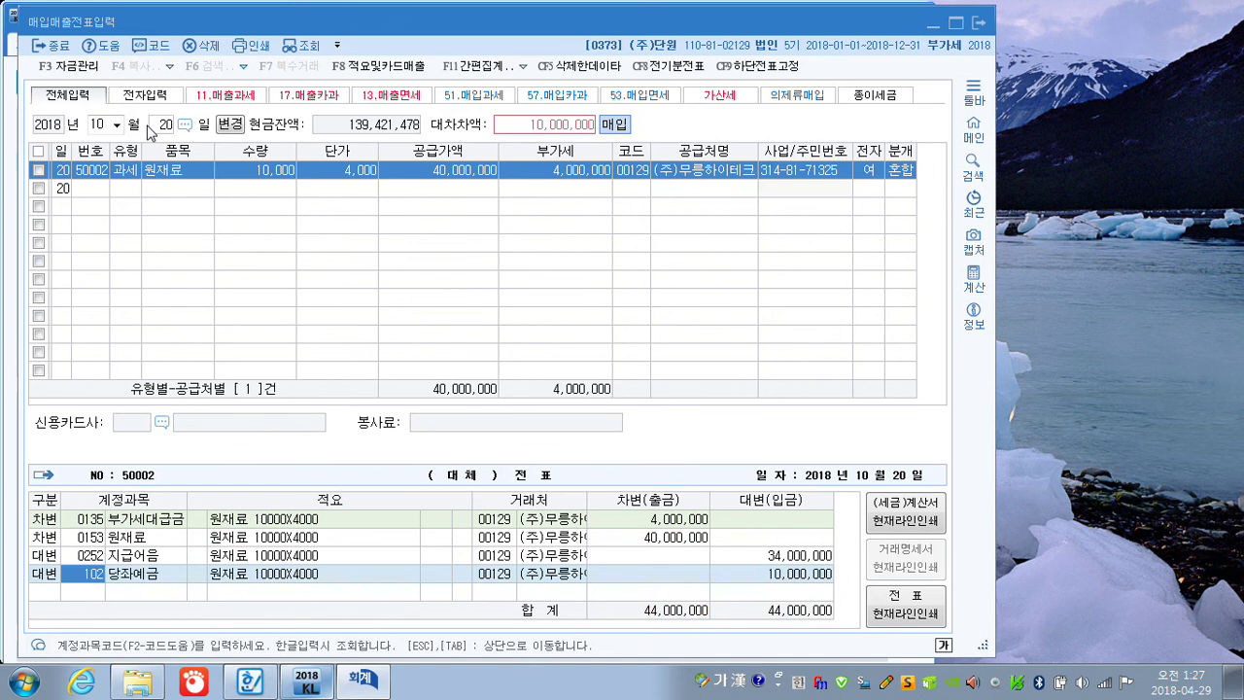
key(Return)
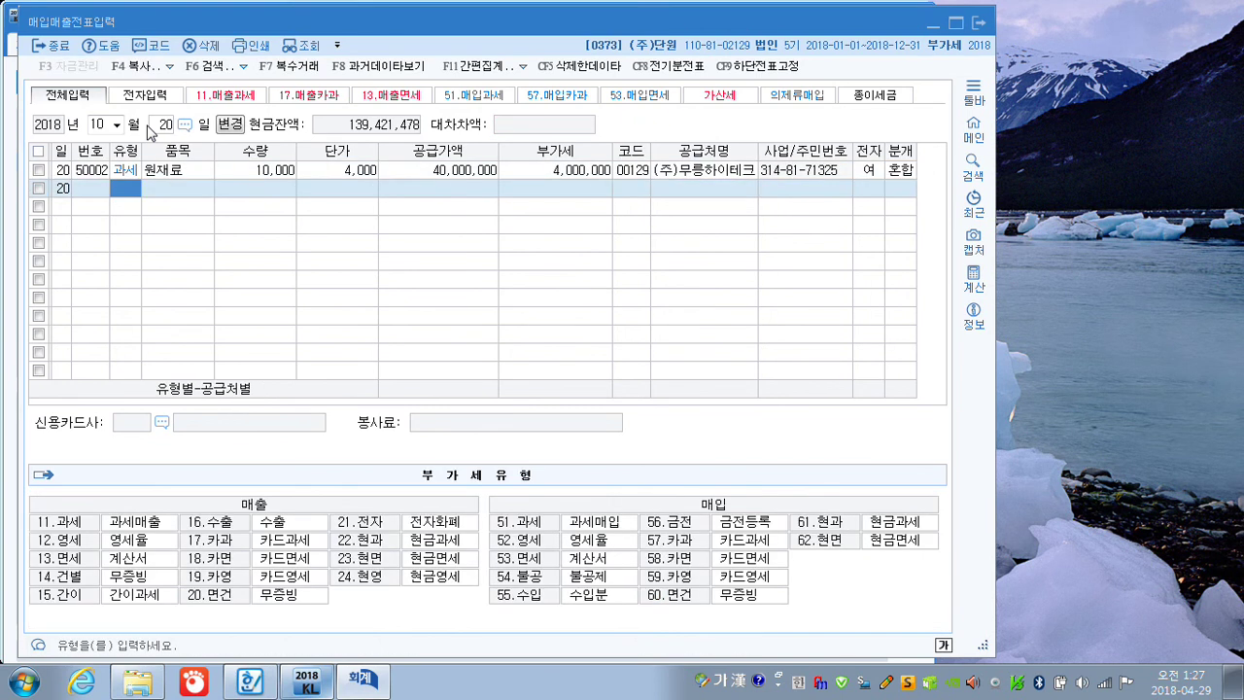
Start a December 5 purchase line with type 51 과세 and 품목 특강료
click(109, 125)
text(11)
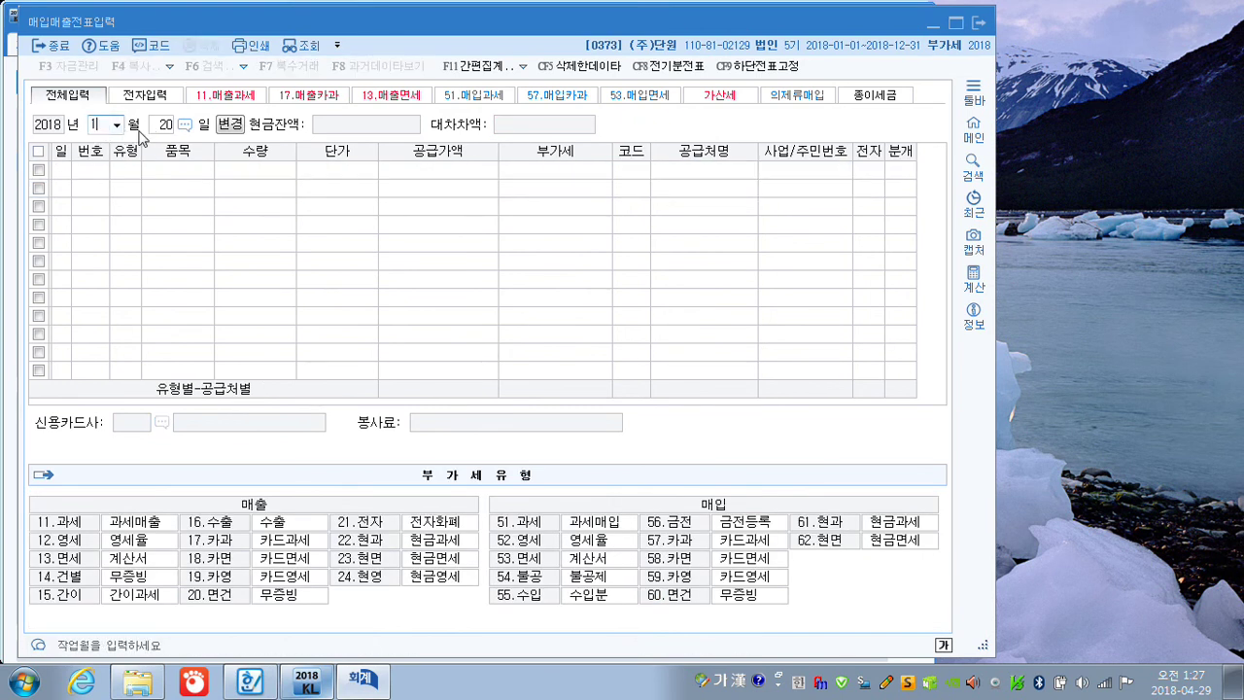
key(Down)
key(Return)
text(5)
key(Return)
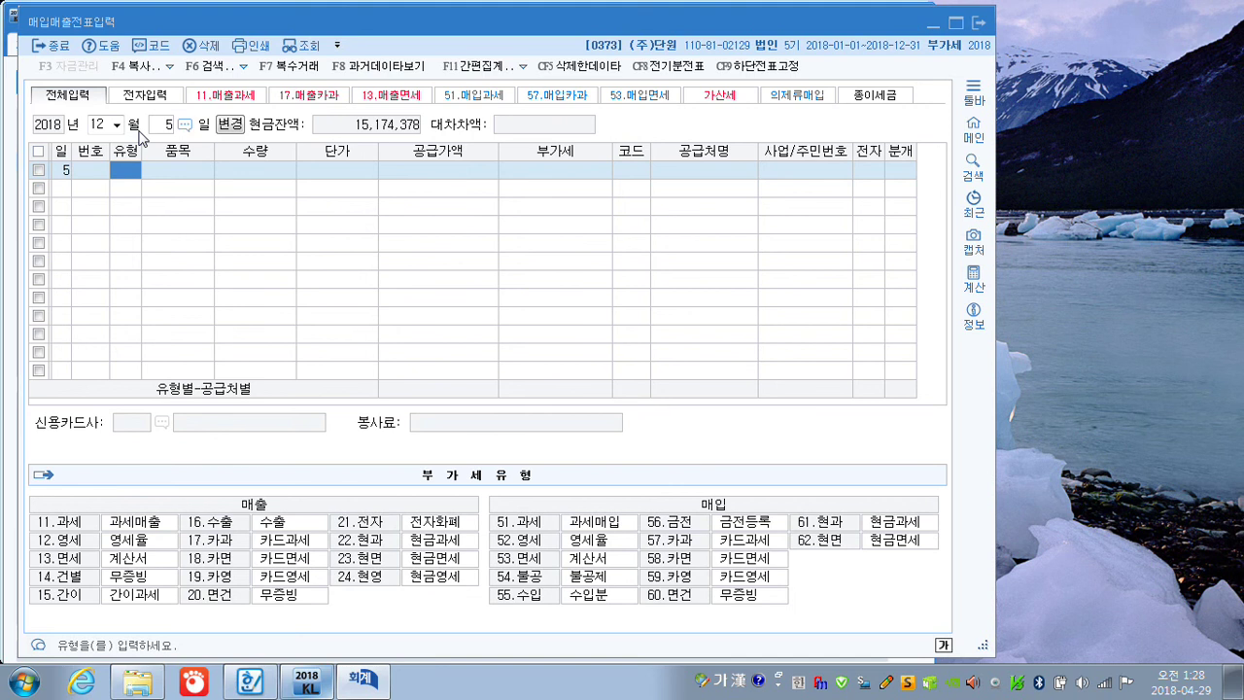
text(51)
key(Return)
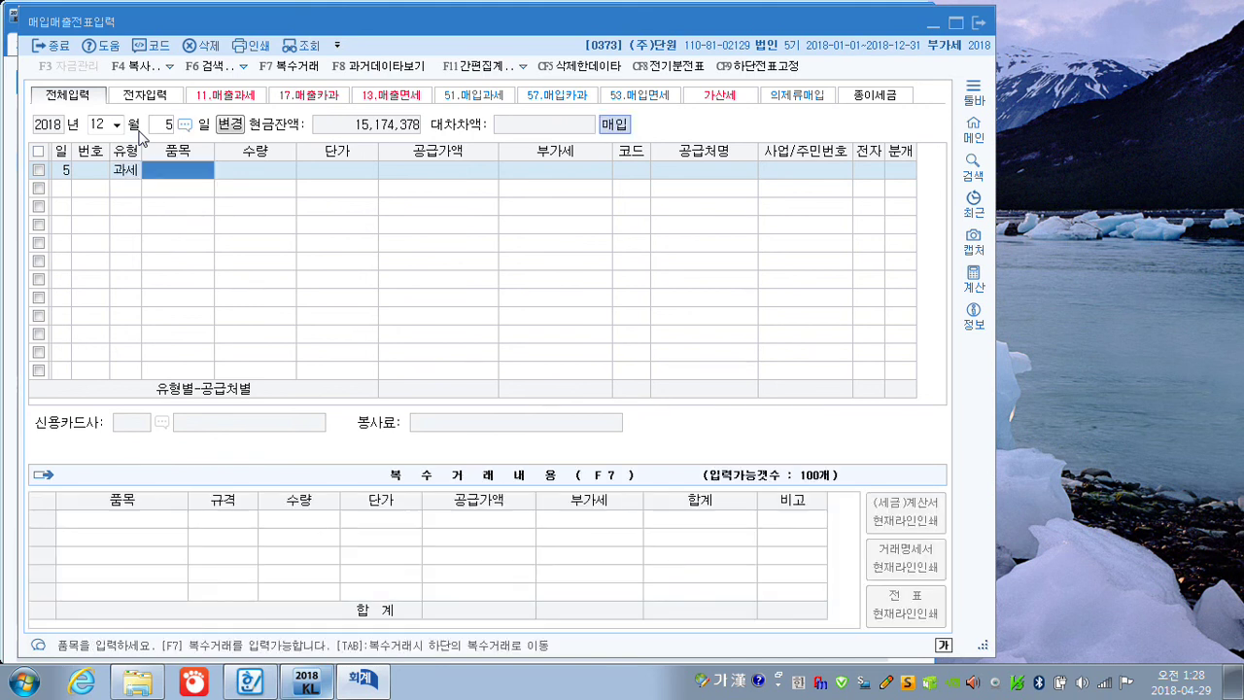
text(특꿈)
text(료)
Leave 수량 and 단가 empty and set the 특강료 line's 공급가액 to 3,000,000, accepting the calculated 부가세
key(Return)
key(Return)
key(Return)
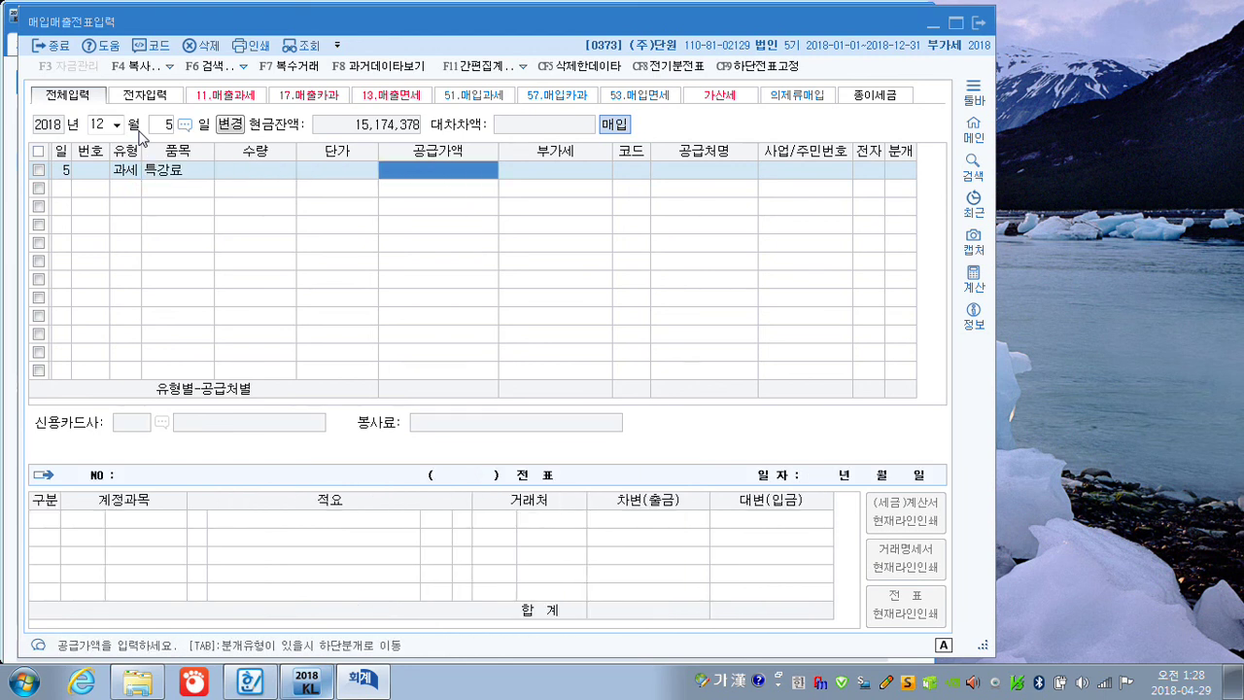
text(3000000)
key(Return)
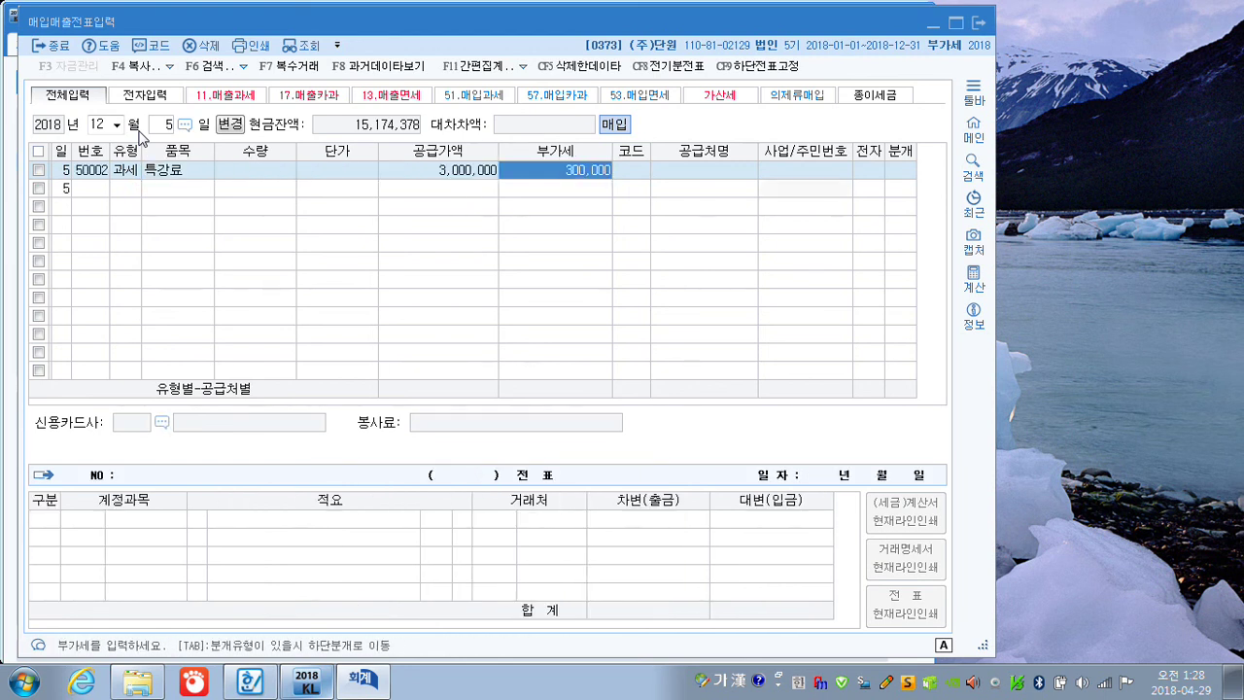
key(Return)
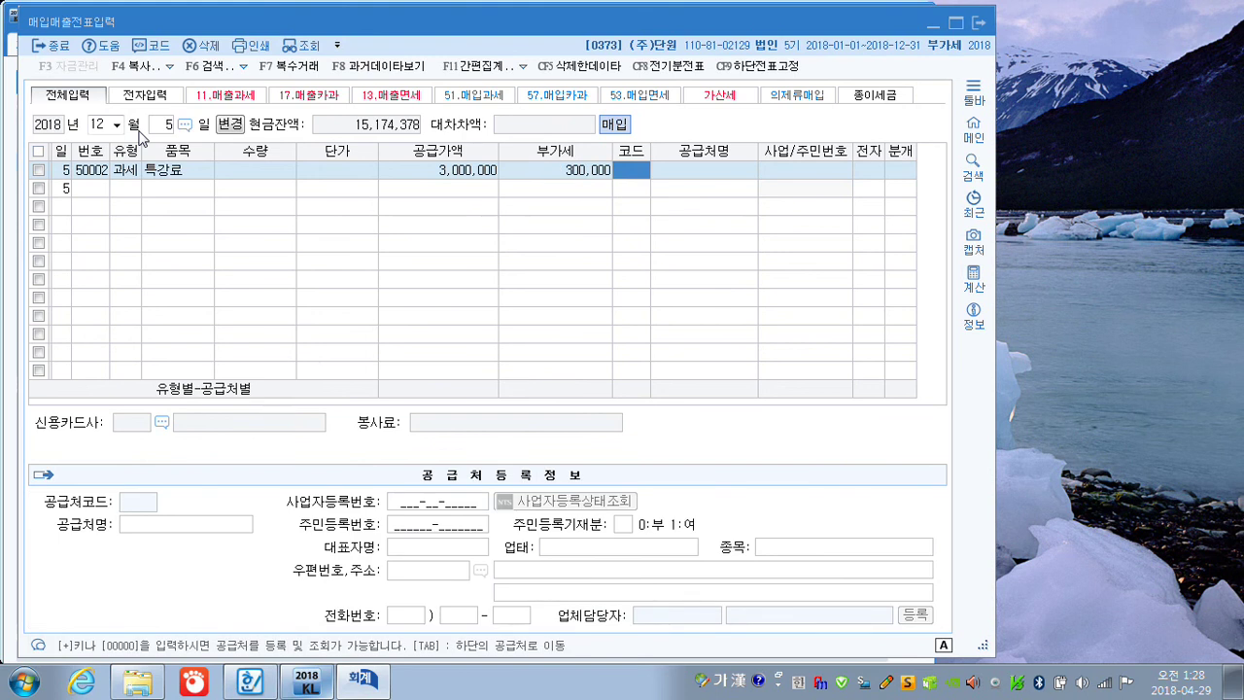
Set the 특강료 line's supplier to (주)행복컨설팅, 전자 to 여 and 분개 to 혼합
text(뻴복)
key(Return)
key(Return)
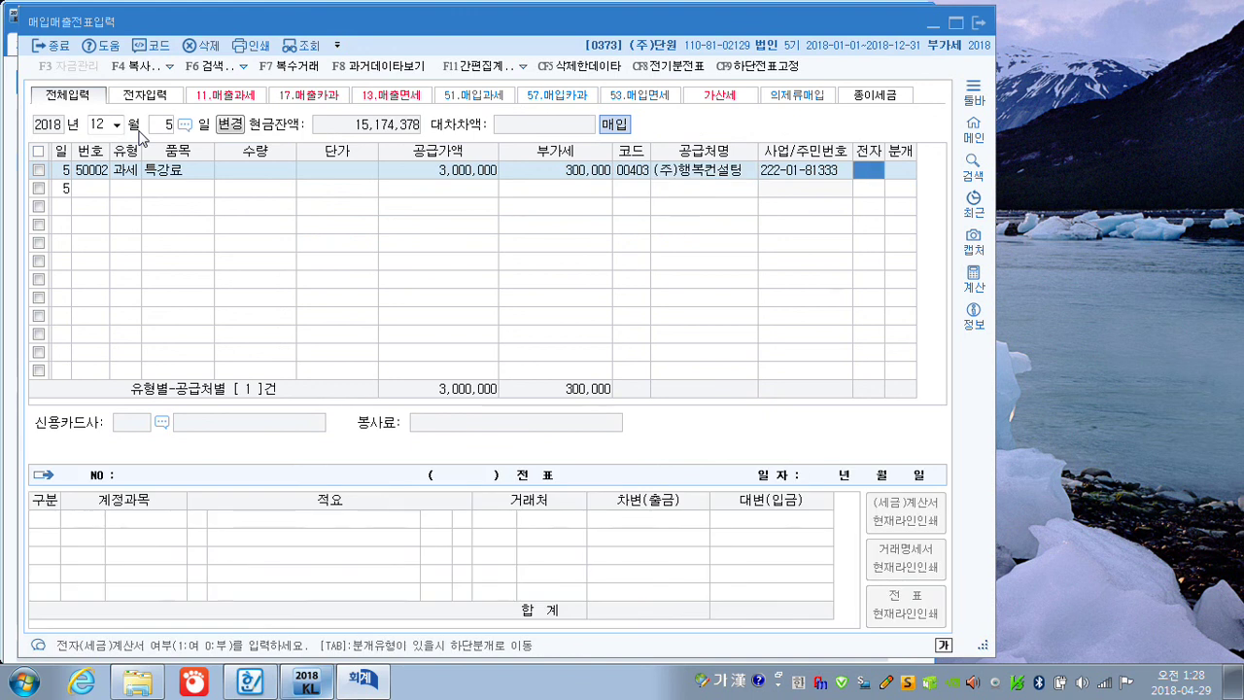
text(1)
key(Return)
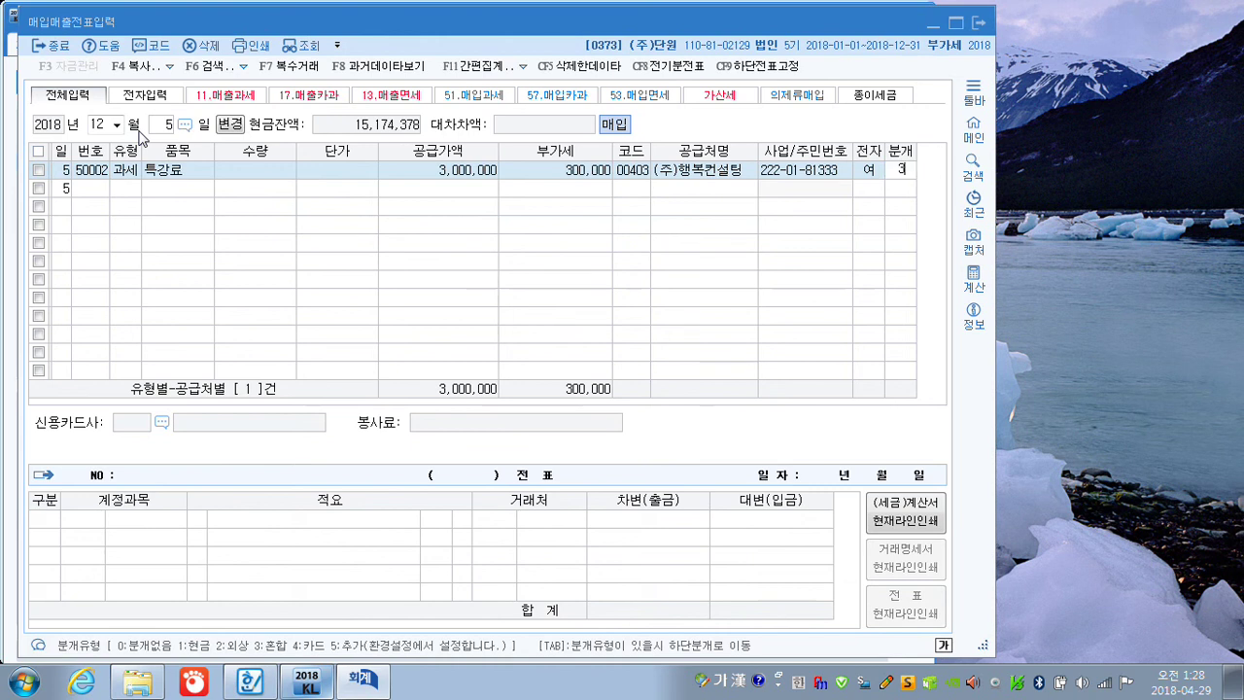
text(3)
key(Return)
key(Return)
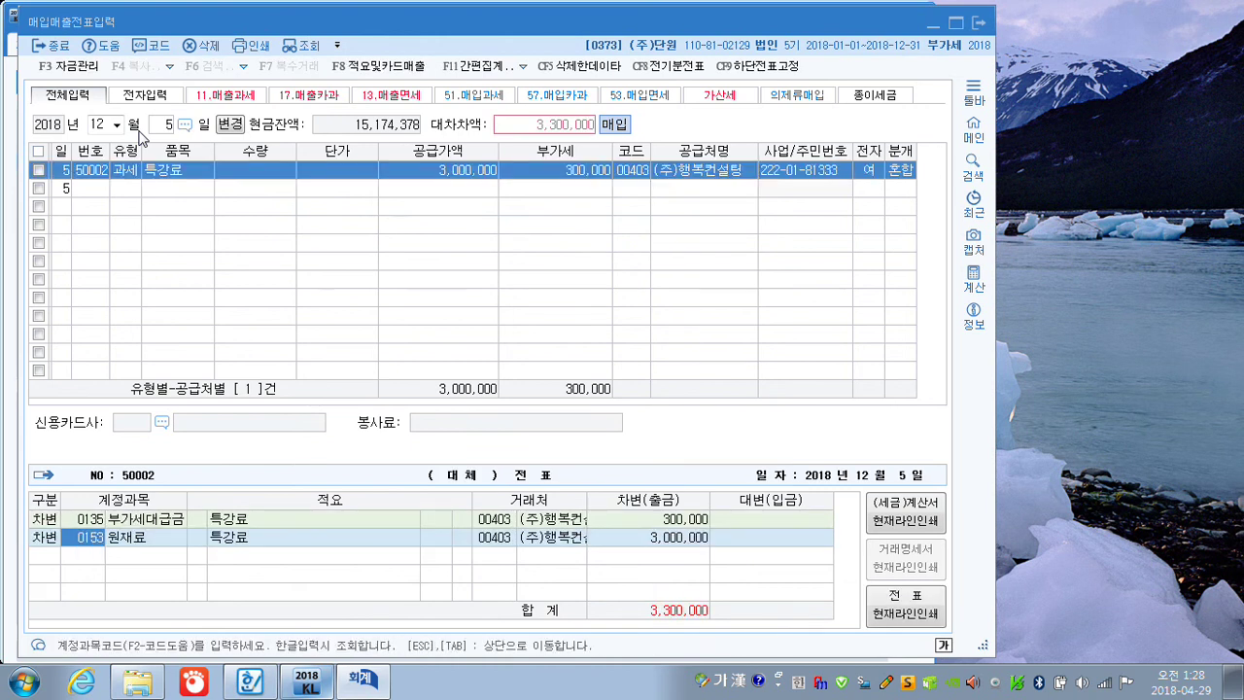
Replace the 원재료 account on the December 5 voucher's 3,000,000 차변 line with 교육훈련비 (0525)
text(교육)
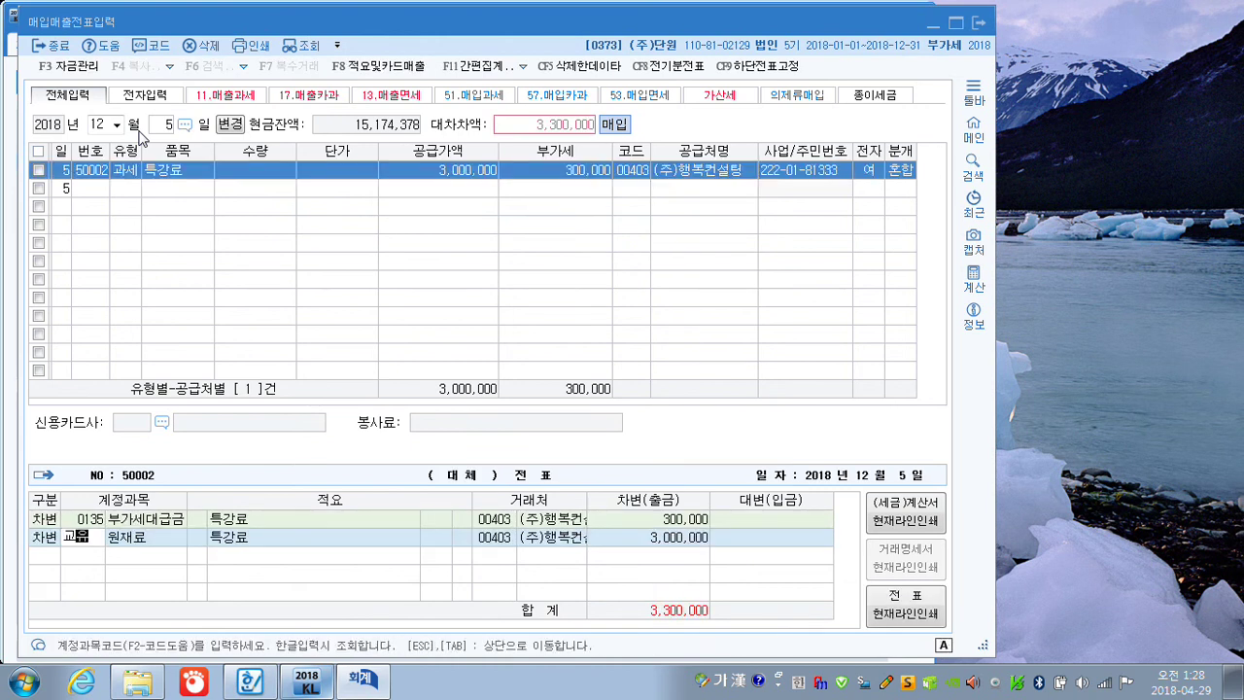
text(훈)
key(Return)
key(Return)
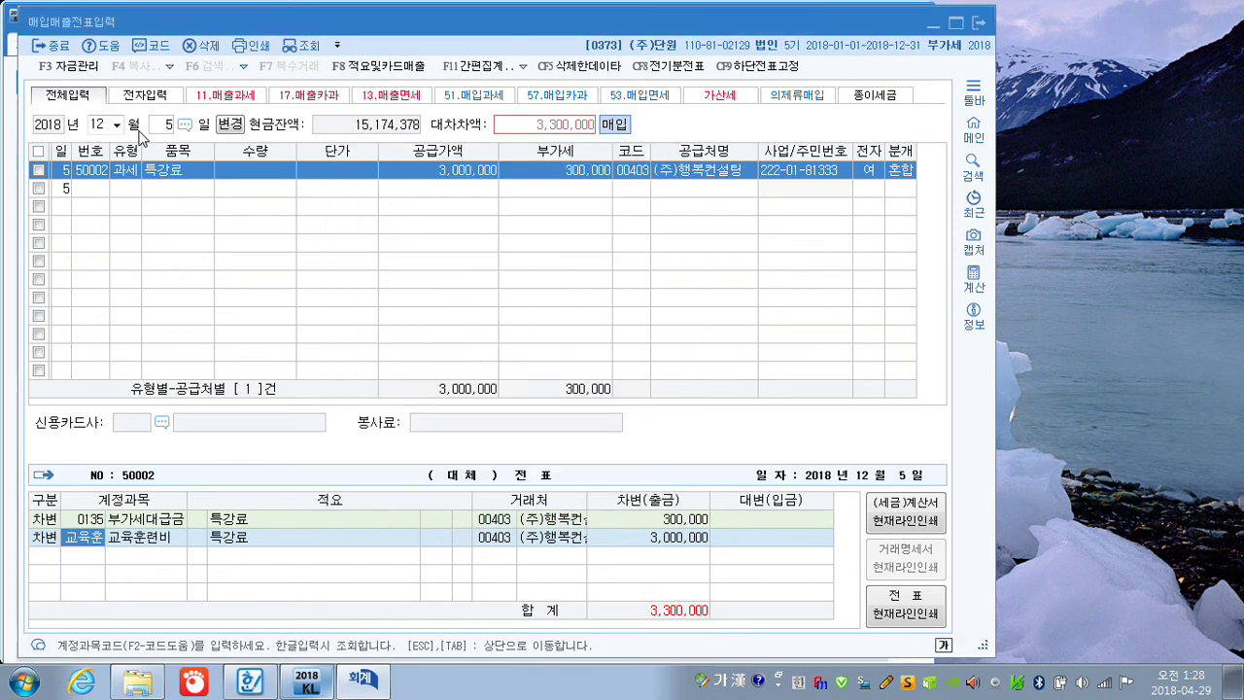
key(Return)
Add a 대변 line for 선급금 (0131) with 1,000,000 to the December 5 voucher
text(4)
key(Return)
text(선급)
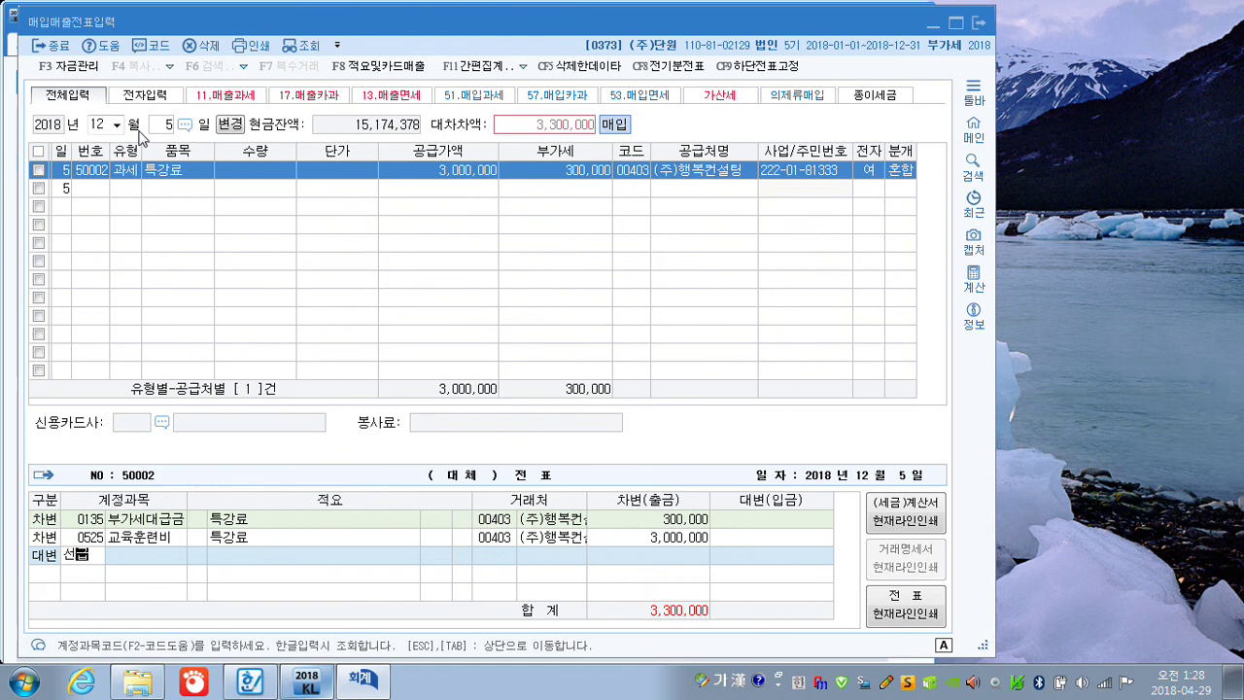
key(Return)
key(Return)
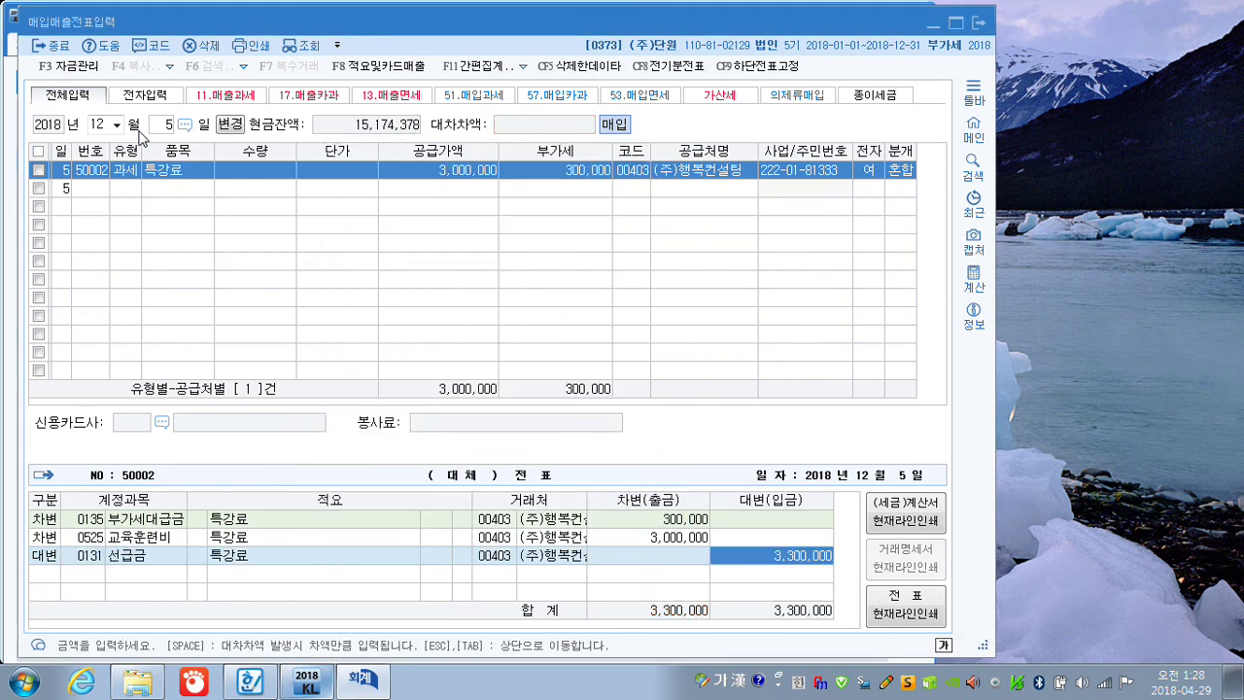
text(1000000)
key(Return)
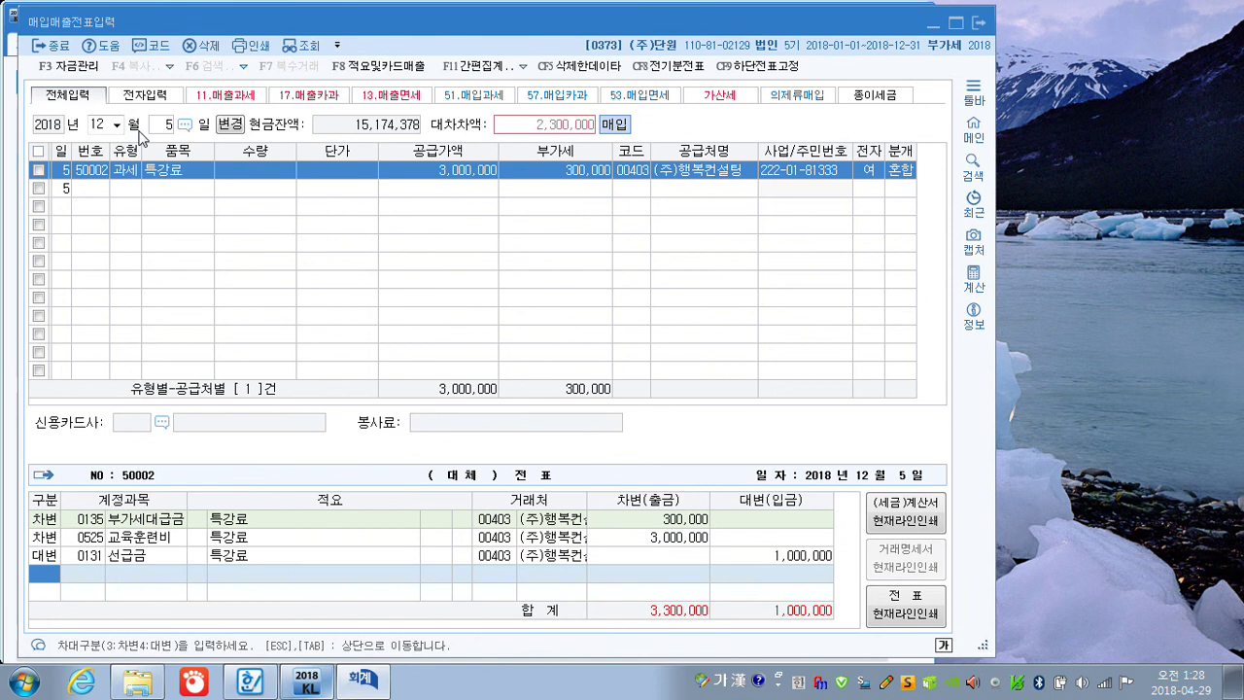
Add a 대변 line for 현금 (0101) with the balancing 2,300,000 and complete the December 5 voucher
text(4)
key(Return)
text(101)
key(Return)
key(Return)
key(Return)
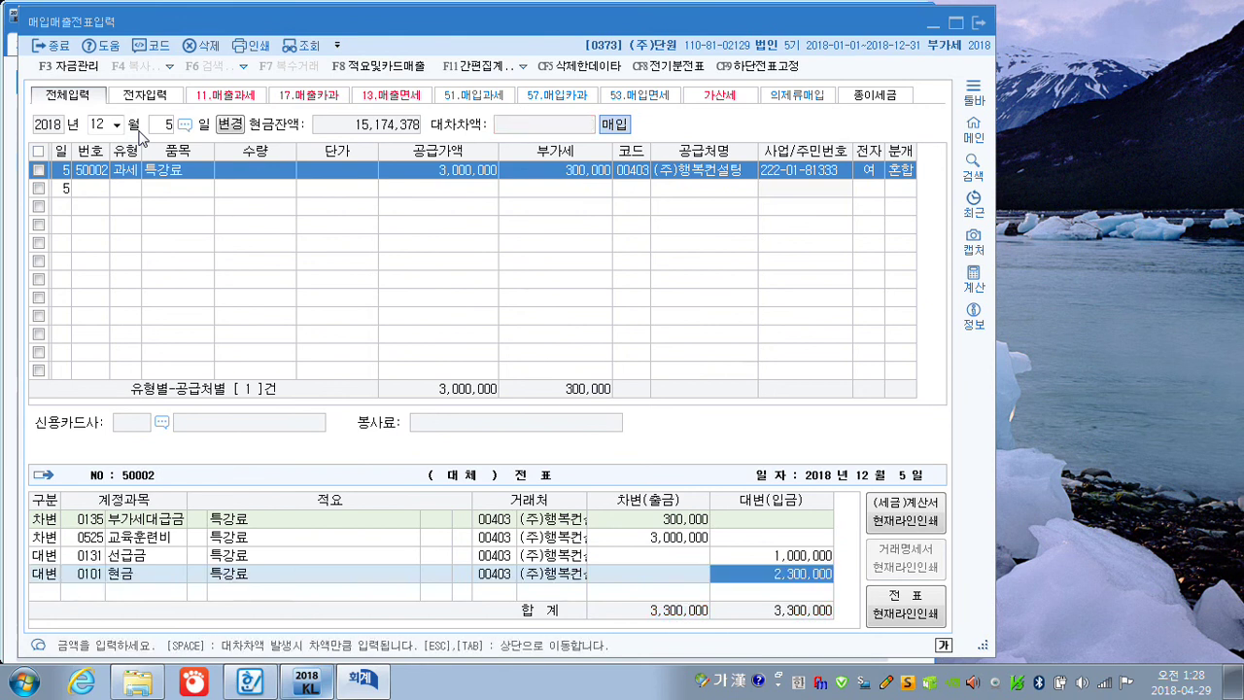
key(Return)
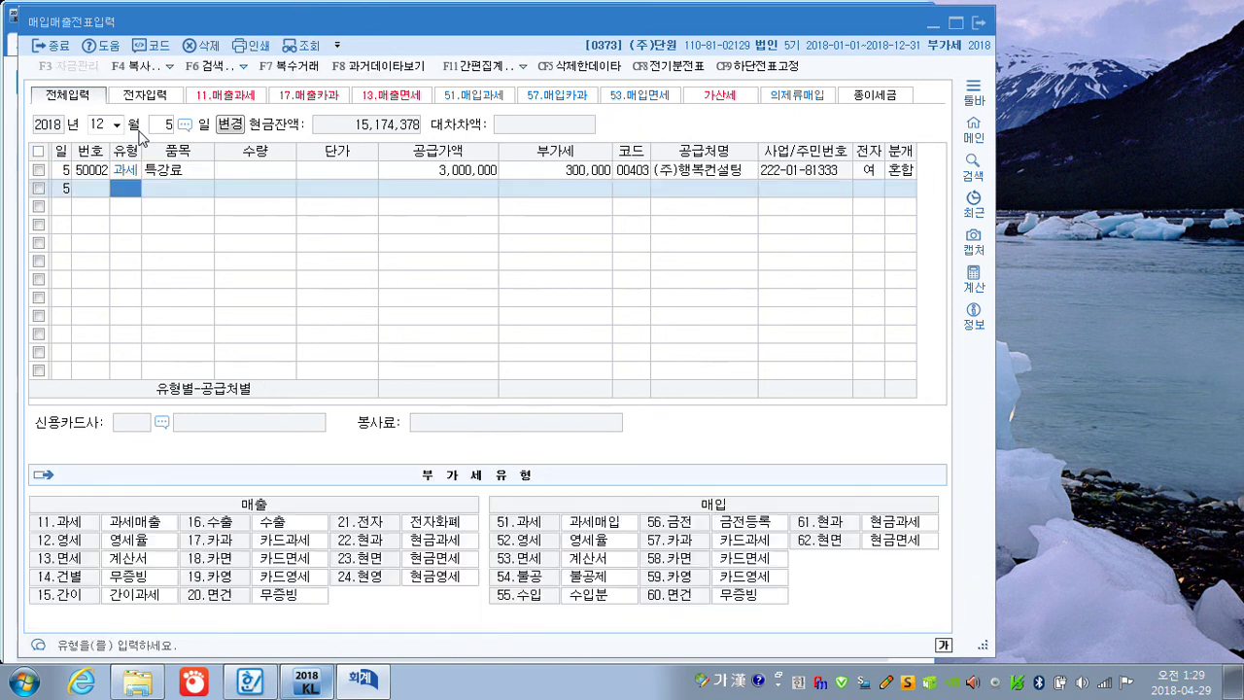
Start a December 17 sales line with type 11 과세 and 품목 제품
click(167, 125)
text(17)
key(Return)
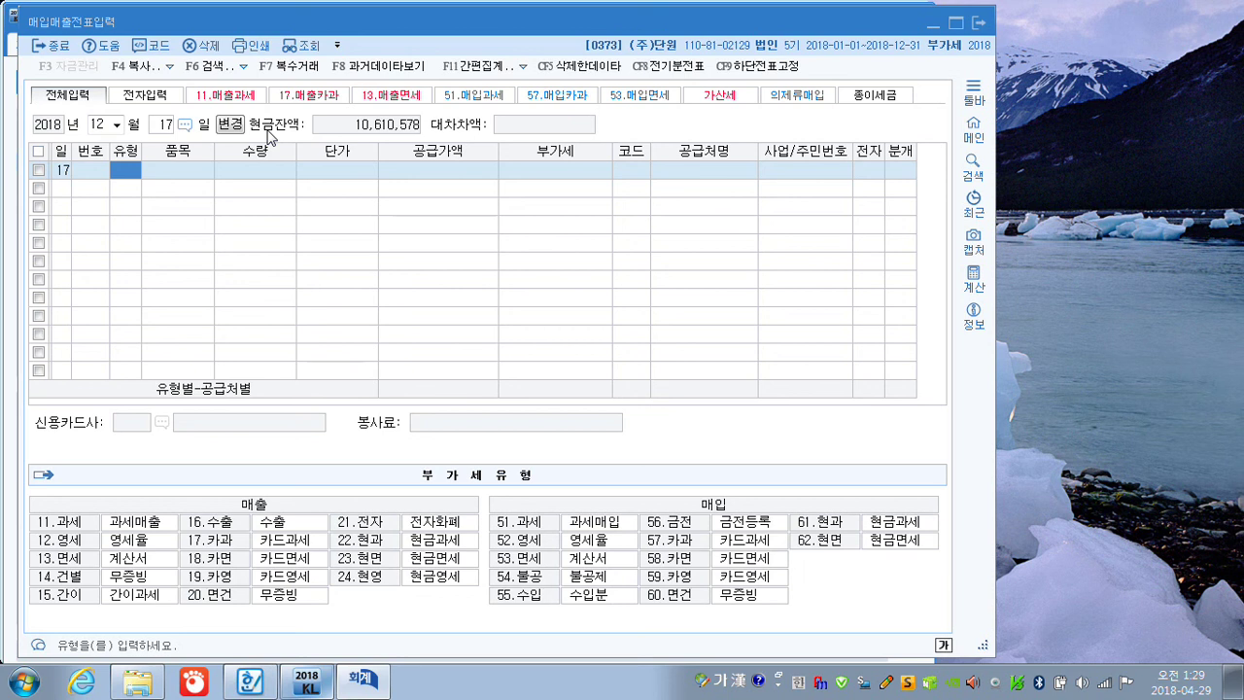
text(11)
key(Return)
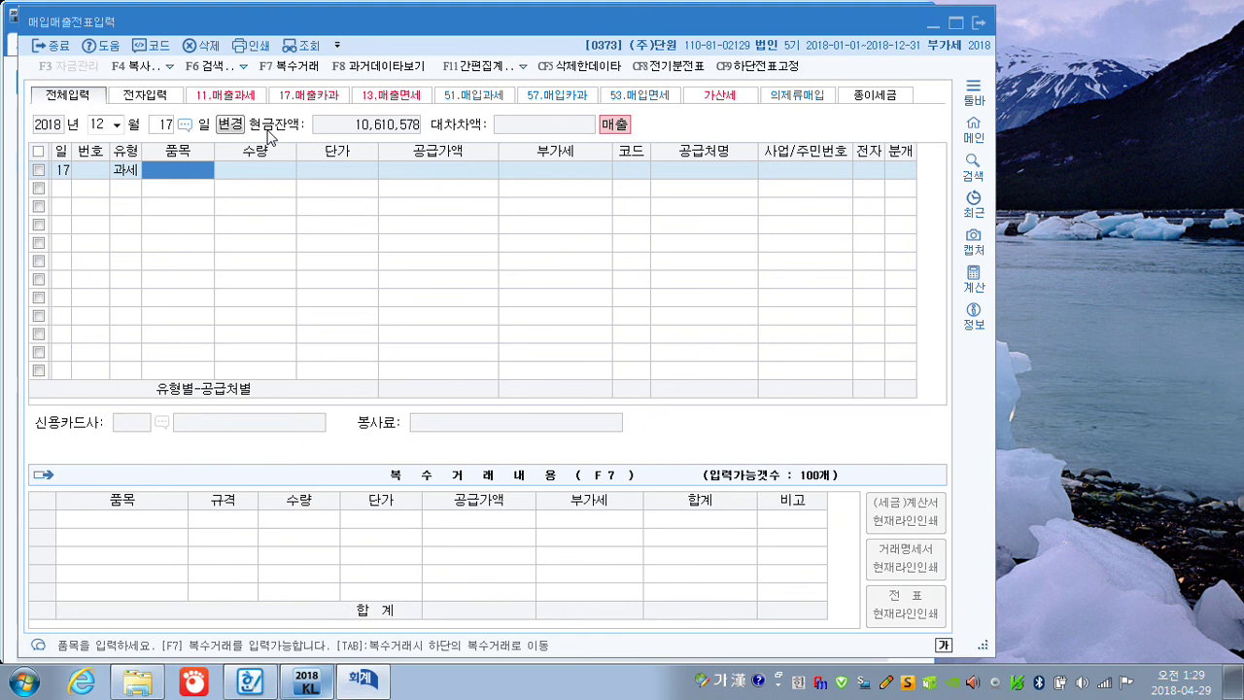
text(제품)
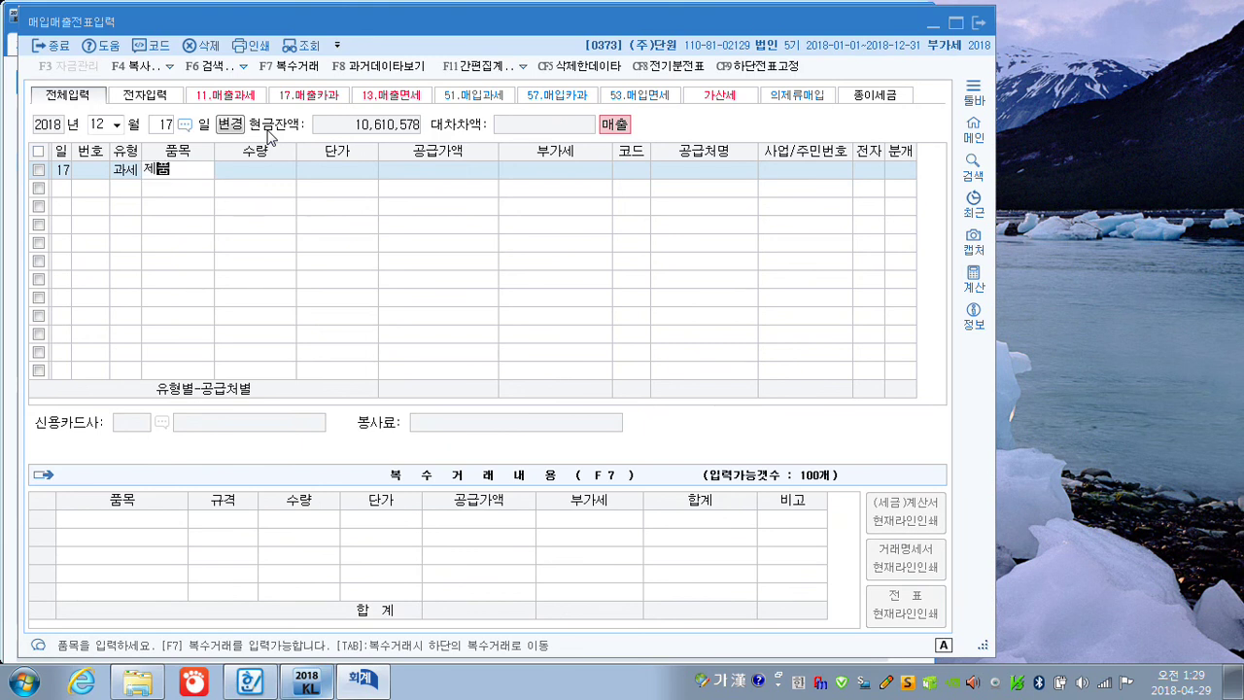
Leave 수량 and 단가 empty and set the 제품 line's 공급가액 to 23,000,000, accepting the calculated 부가세
key(Return)
key(Return)
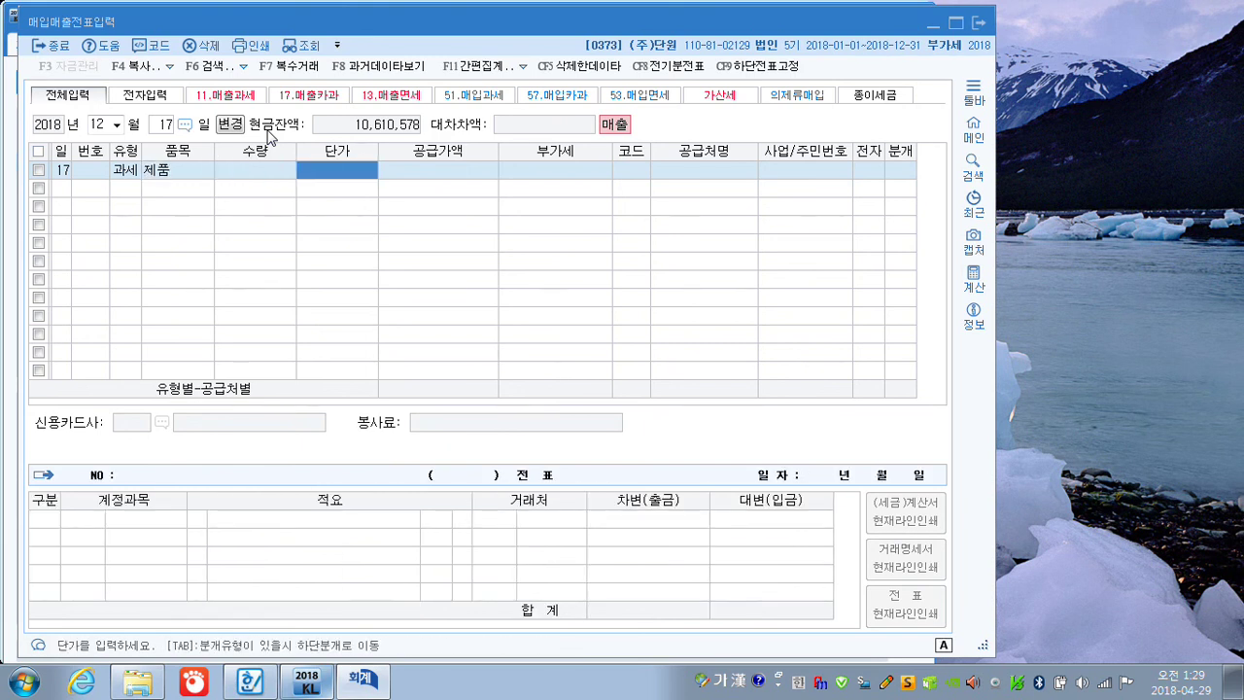
key(Return)
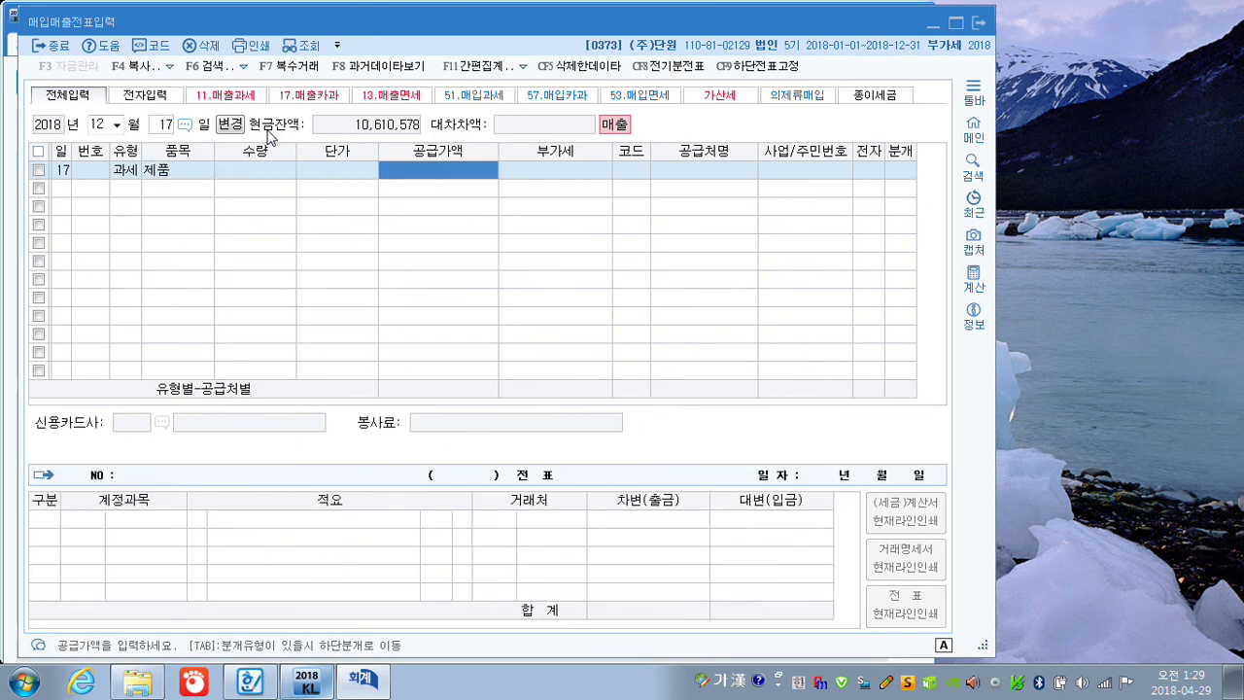
text(23000000)
key(Return)
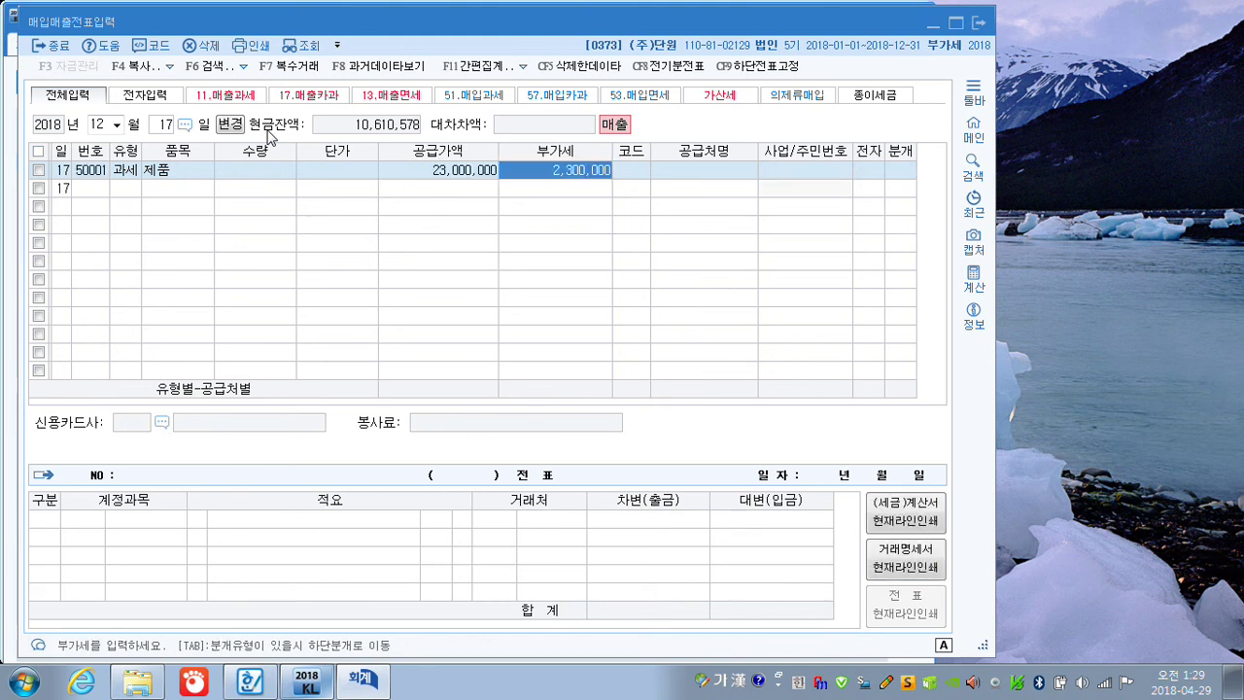
key(Return)
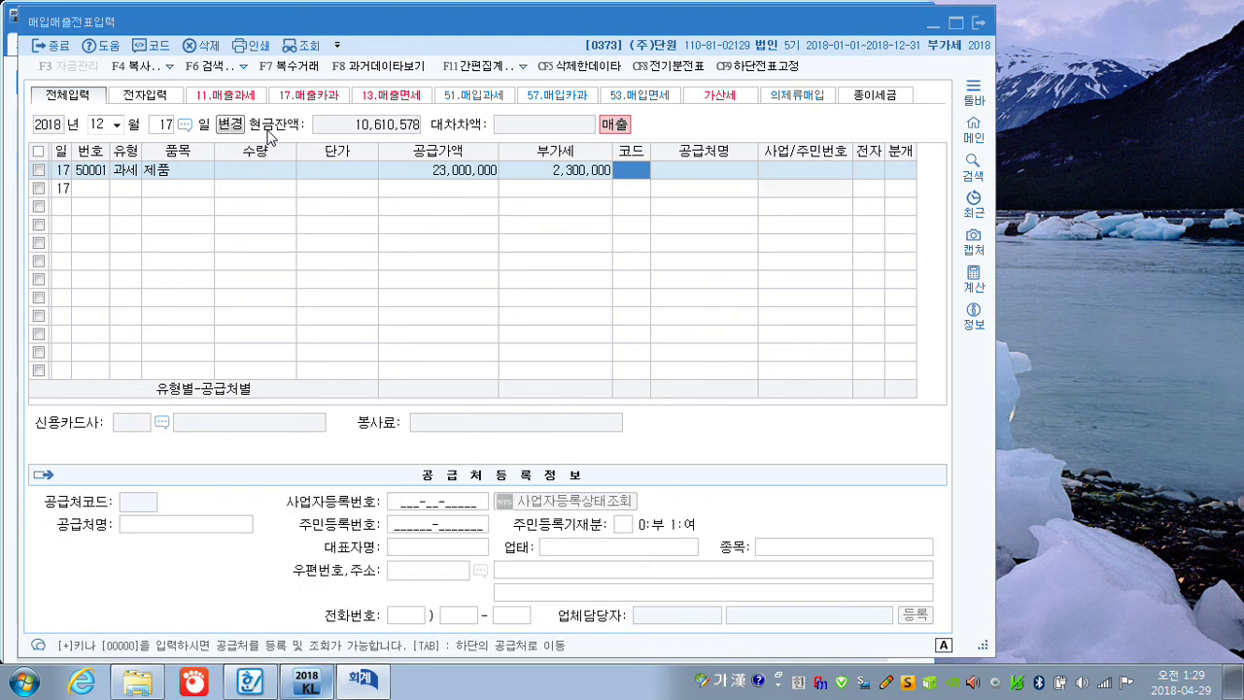
Set the 제품 line's customer to (주)동서물산, 전자 to 여 and 분개 to 혼합
text(동세)
key(Return)
key(Return)
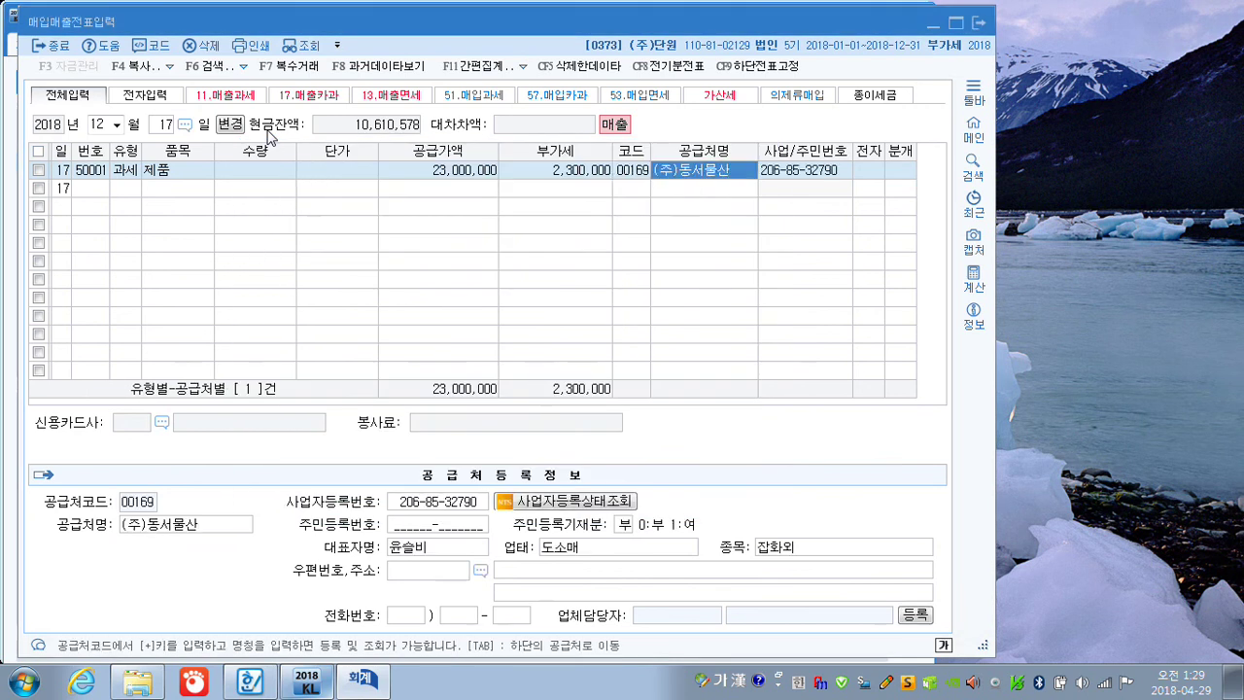
key(Return)
key(Return)
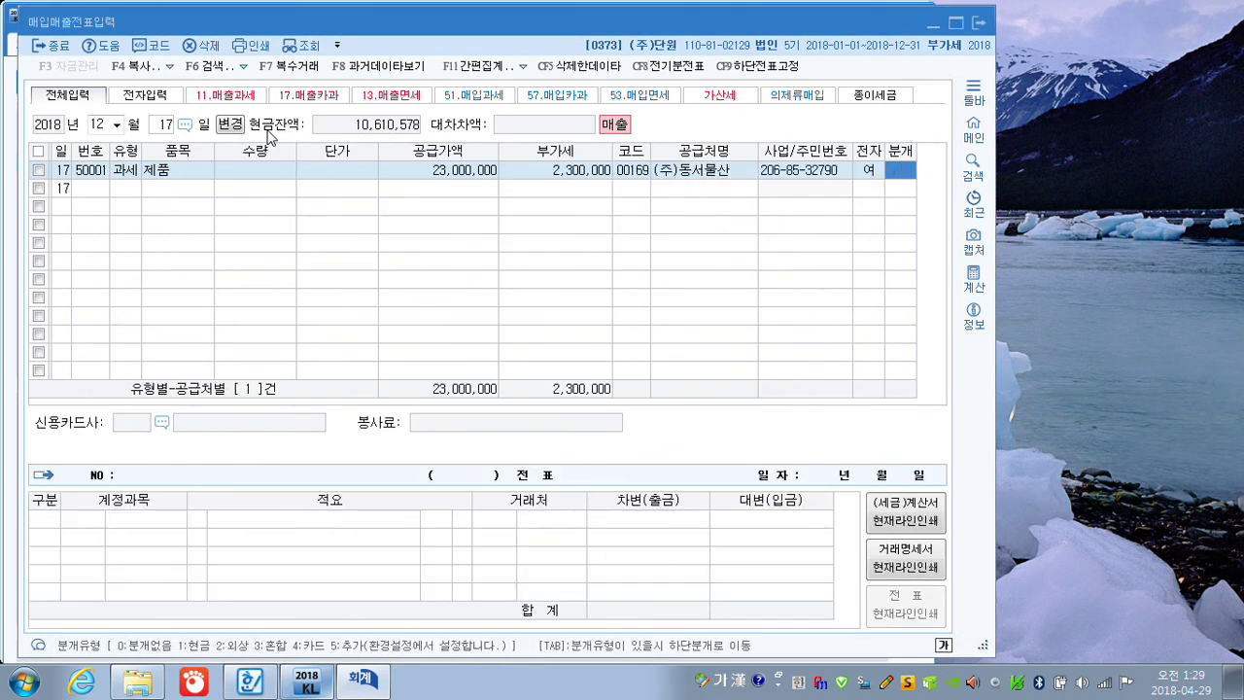
text(3)
key(Return)
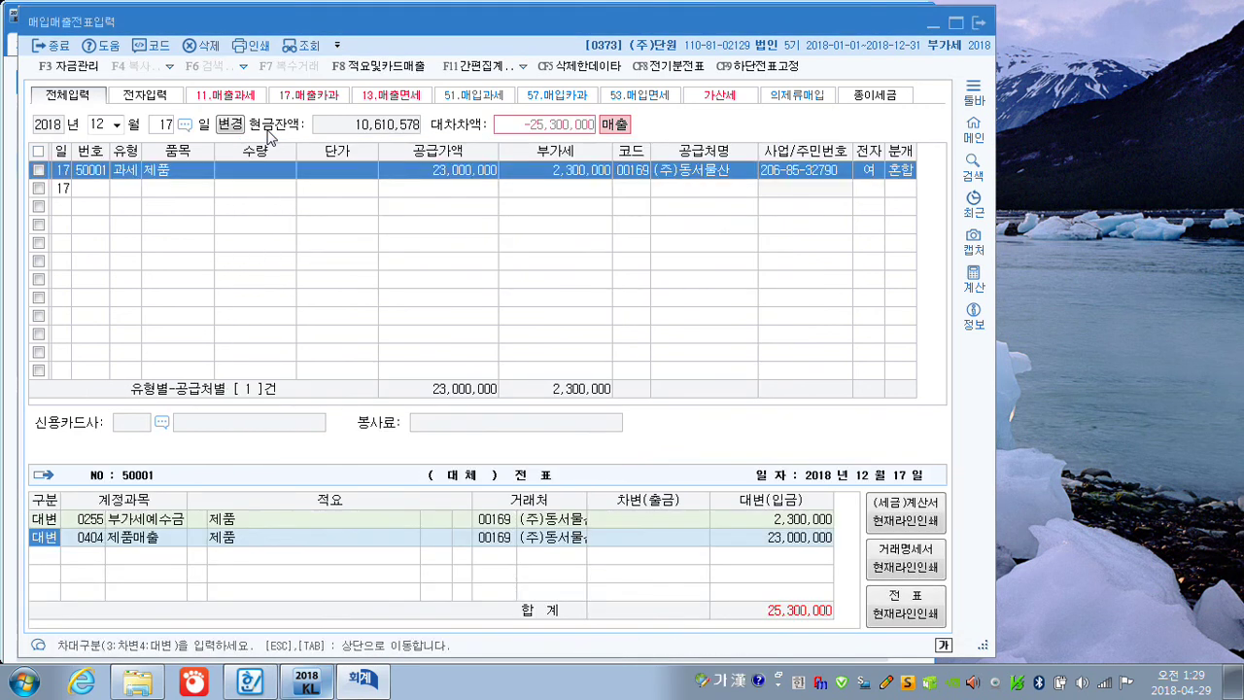
Keep the 제품매출 line and add a 차변 line for 선수금 (0259) with 3,000,000 to the December 17 voucher
key(Return)
key(Return)
key(Return)
key(Return)
key(Return)
text(3)
key(Return)
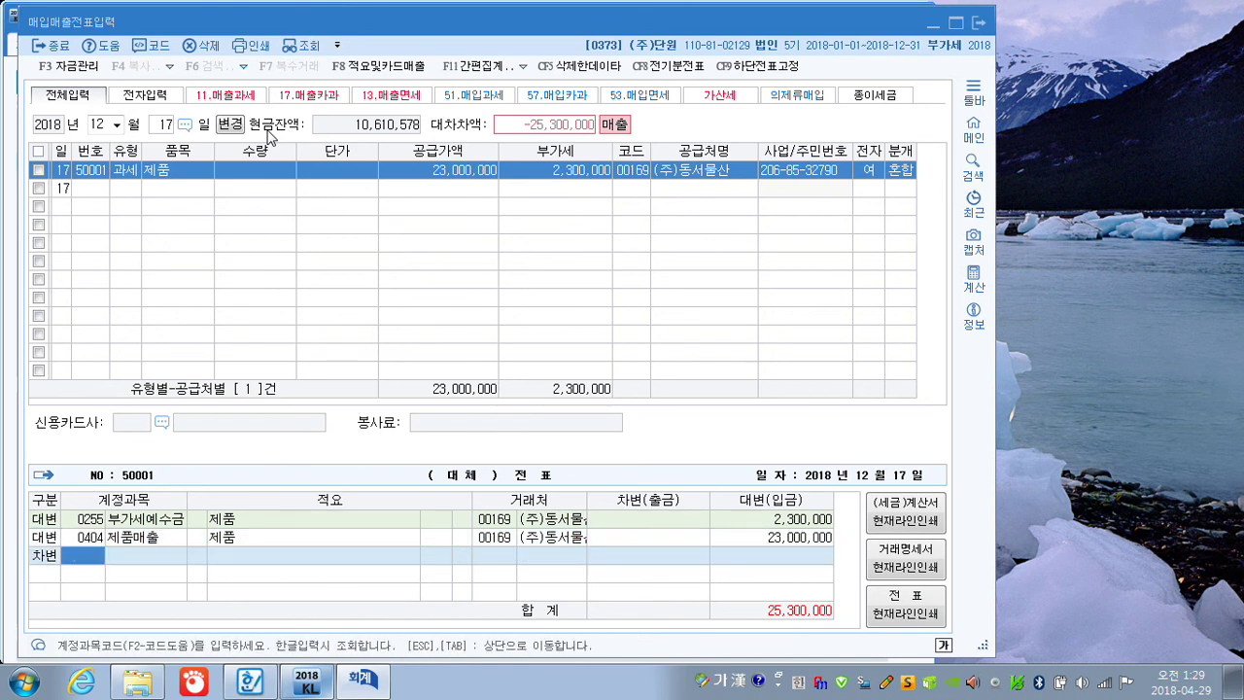
text(선수)
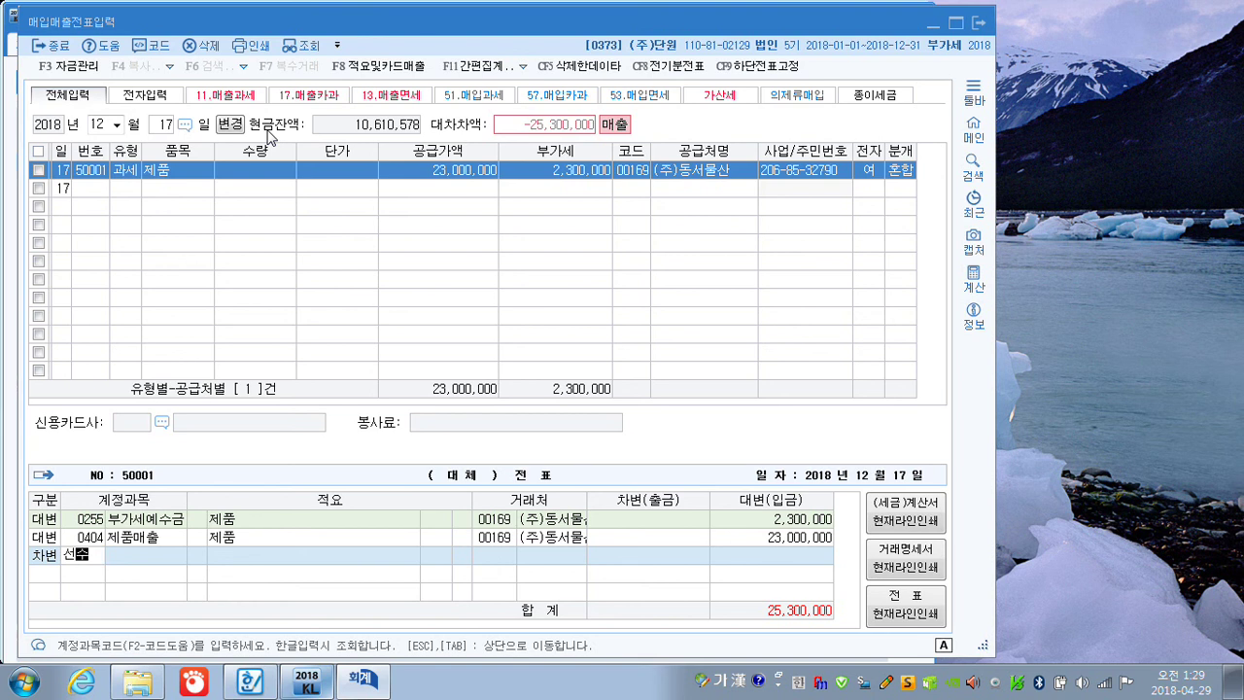
key(Return)
key(Return)
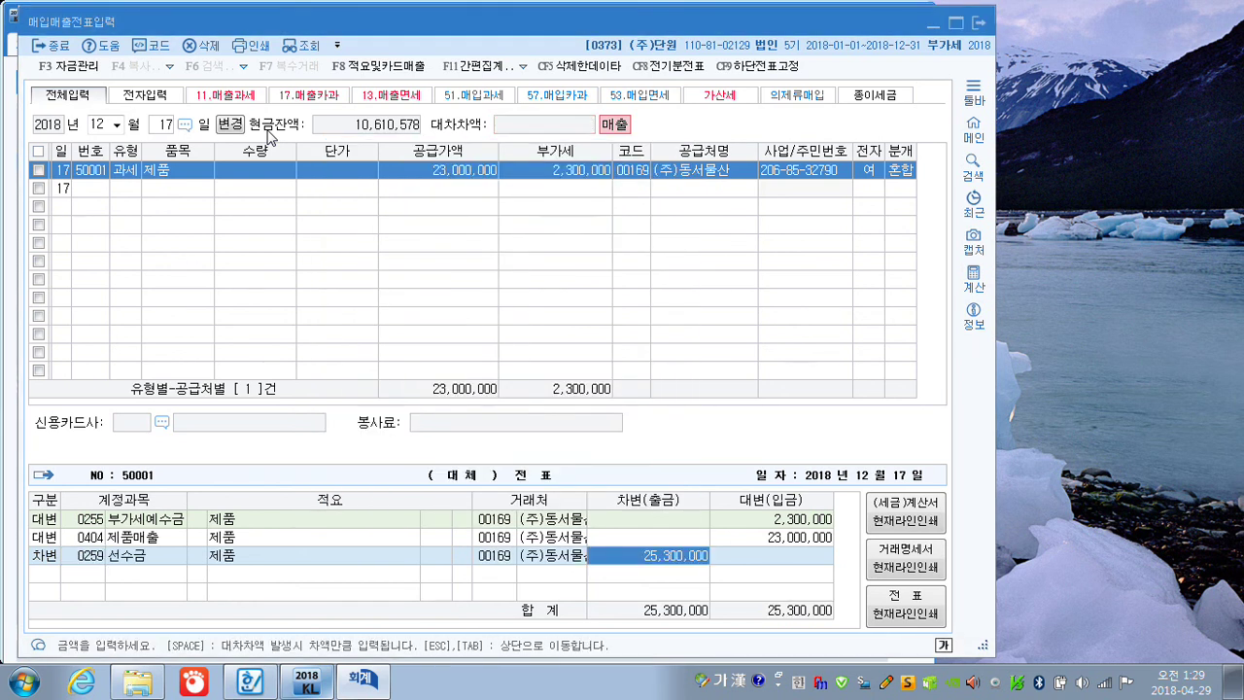
text(3000000)
key(Return)
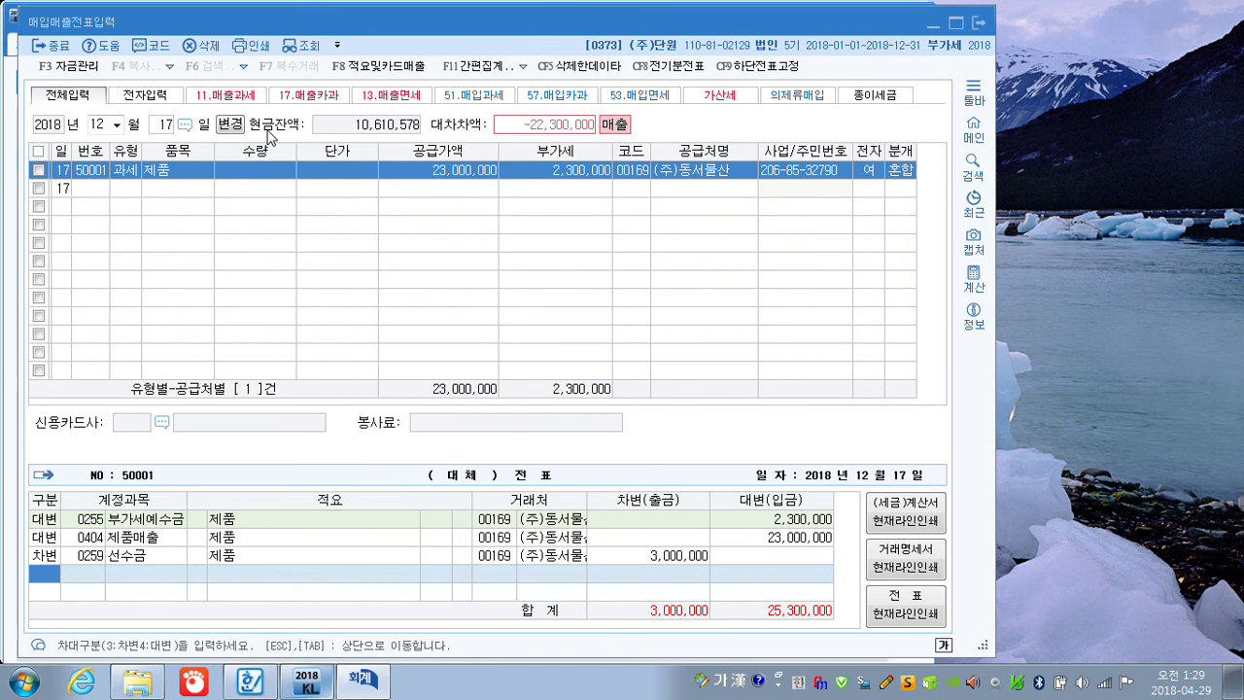
Add a 차변 line for 현금 (0101) with the balancing 22,300,000 and complete the December 17 voucher
text(3)
key(Return)
text(101)
key(Return)
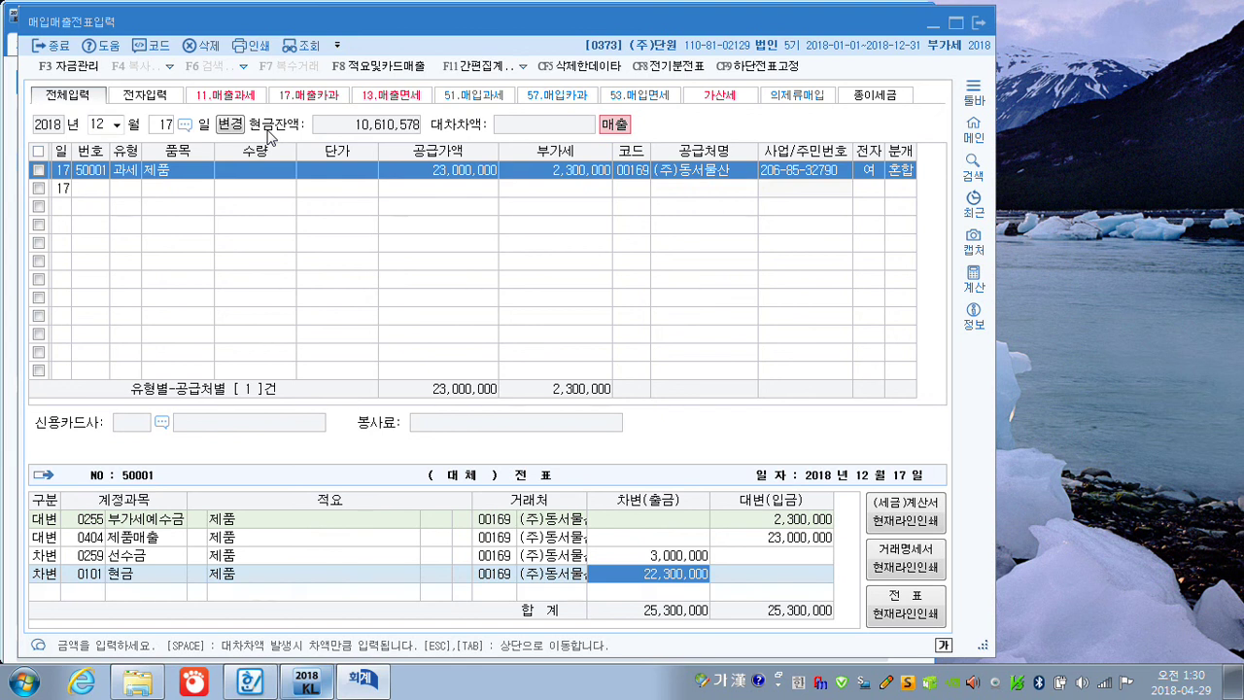
key(Return)
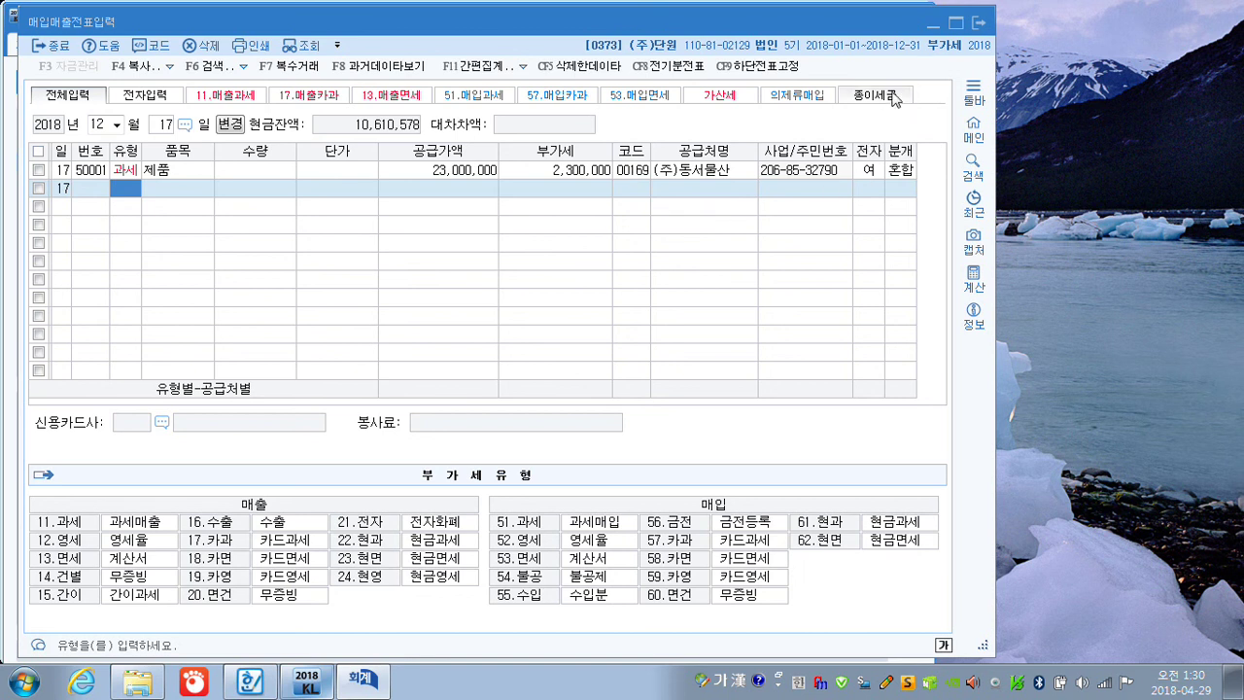
Delete both September 20 lines (원재료 and 현금, 82,500) in 일반전표입력 and close that screen
click(977, 25)
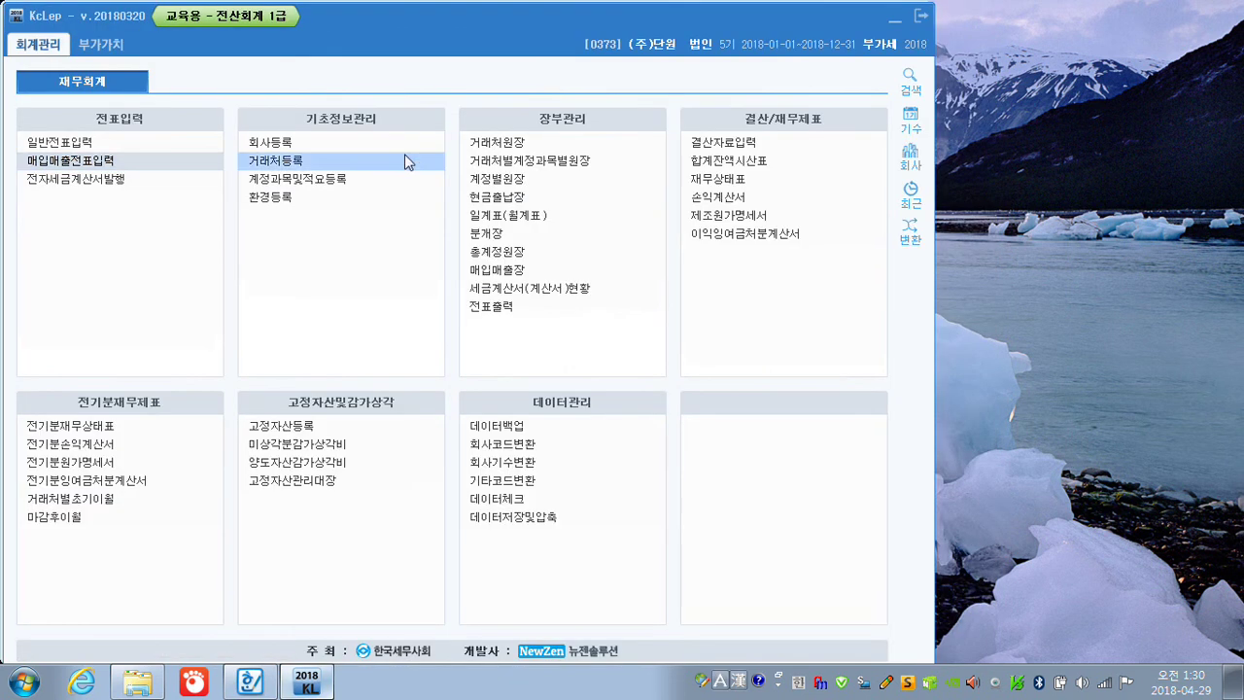
click(65, 145)
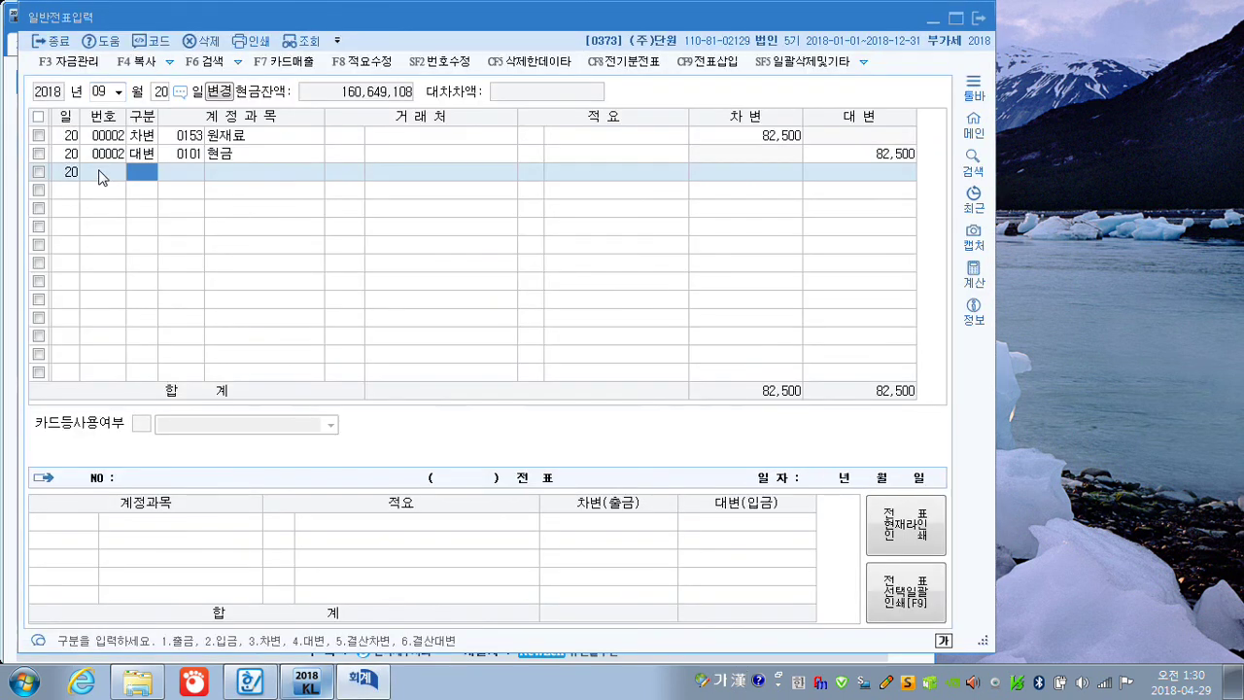
click(38, 117)
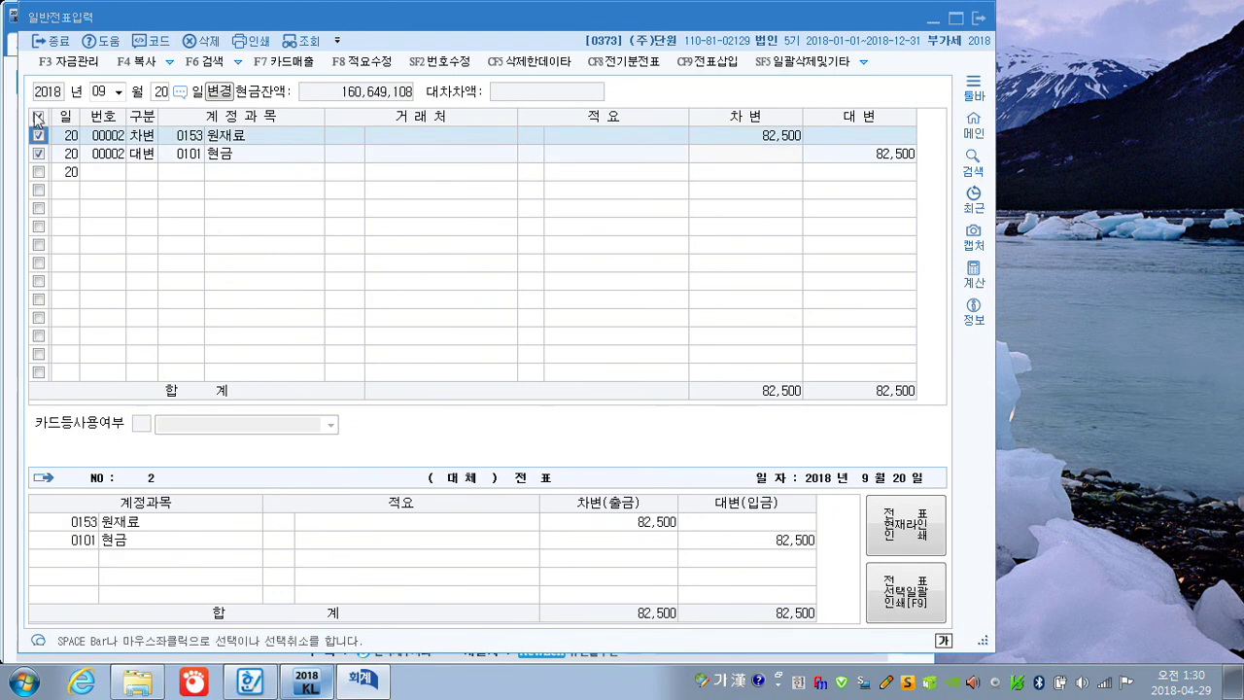
key(F5)
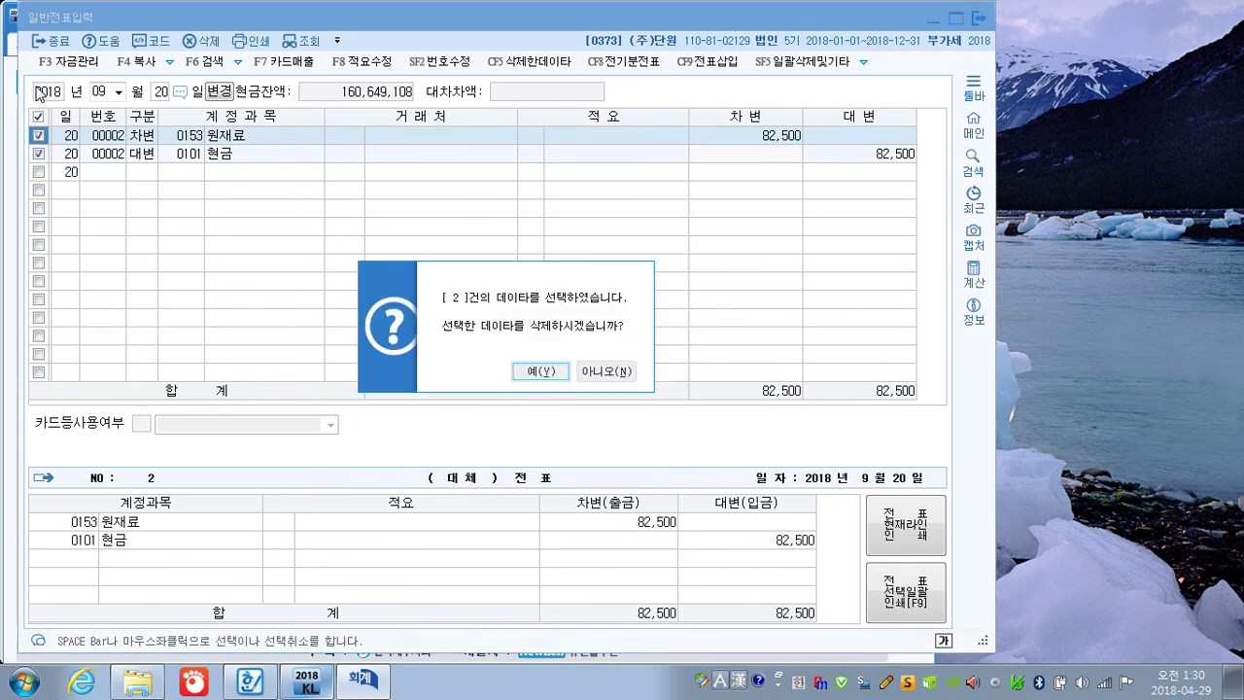
key(Return)
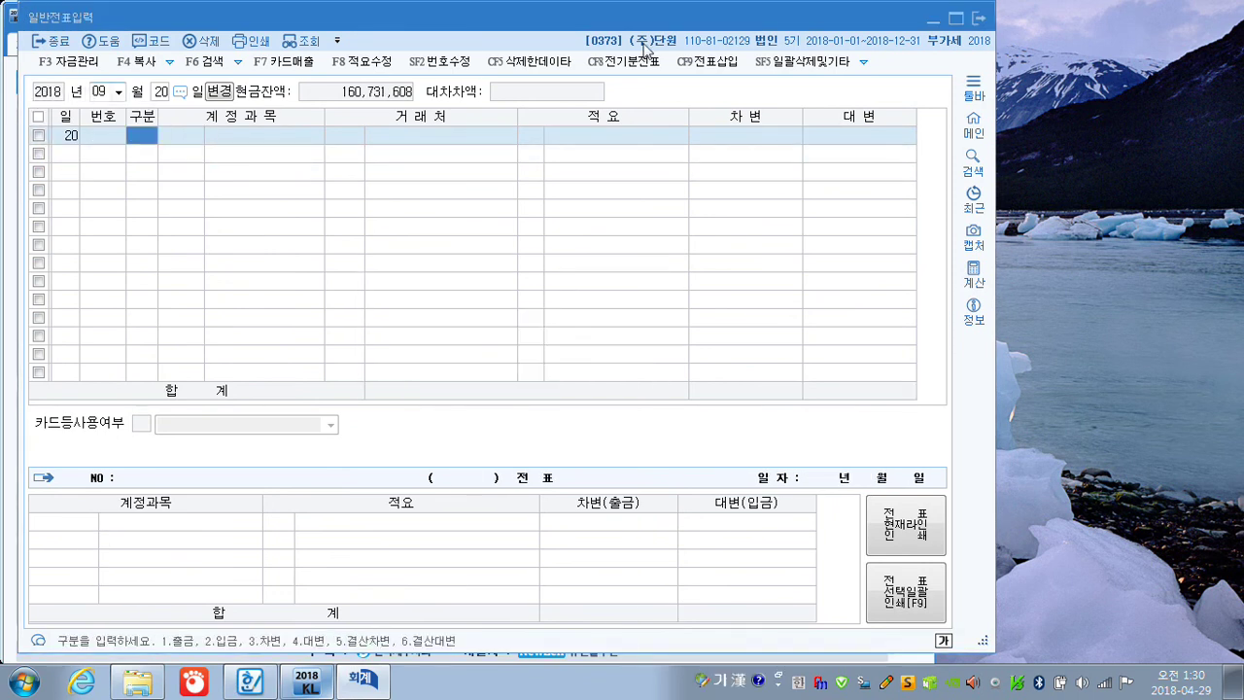
click(978, 17)
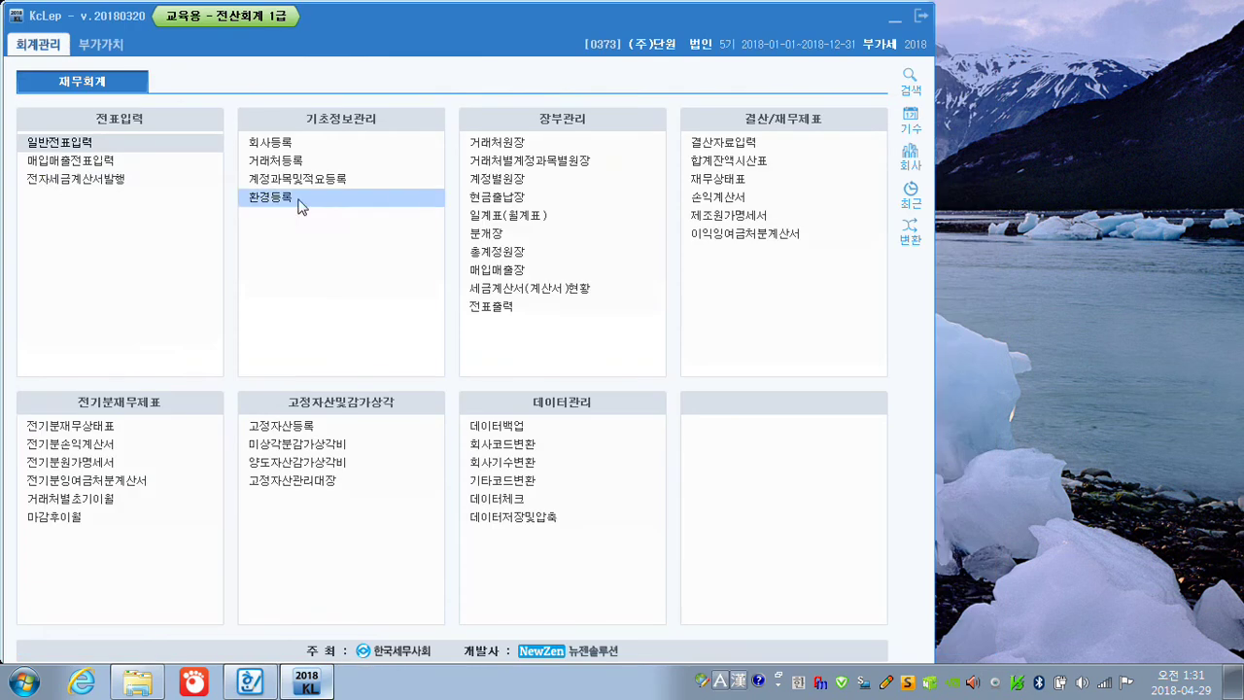
Open 매입매출전표입력 for September 20 and start a purchase line of type 현과 (61)
click(105, 160)
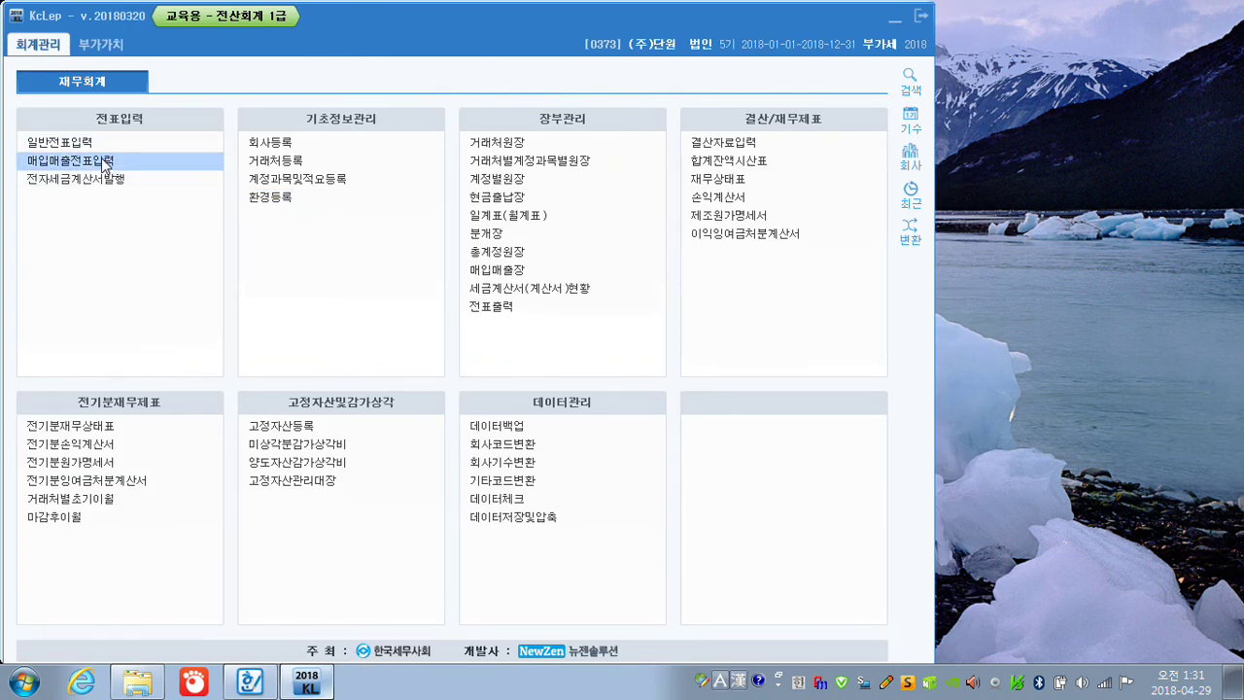
text(09)
key(Return)
text(20)
key(Return)
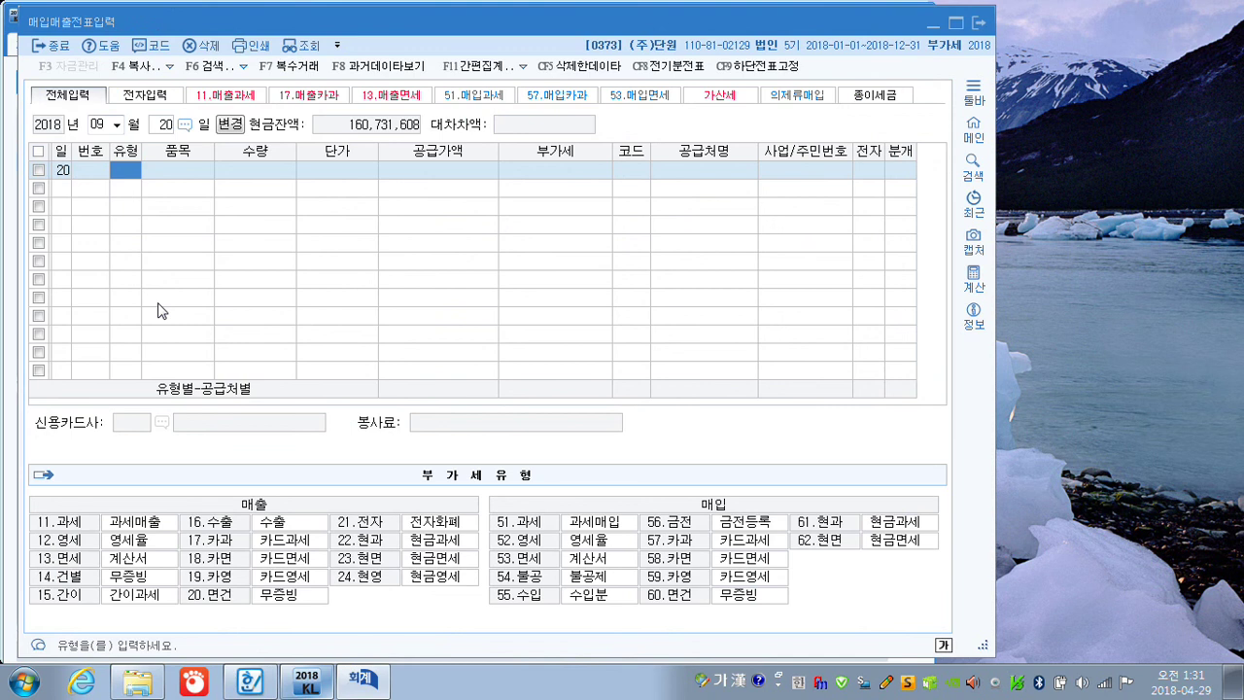
text(61)
key(Return)
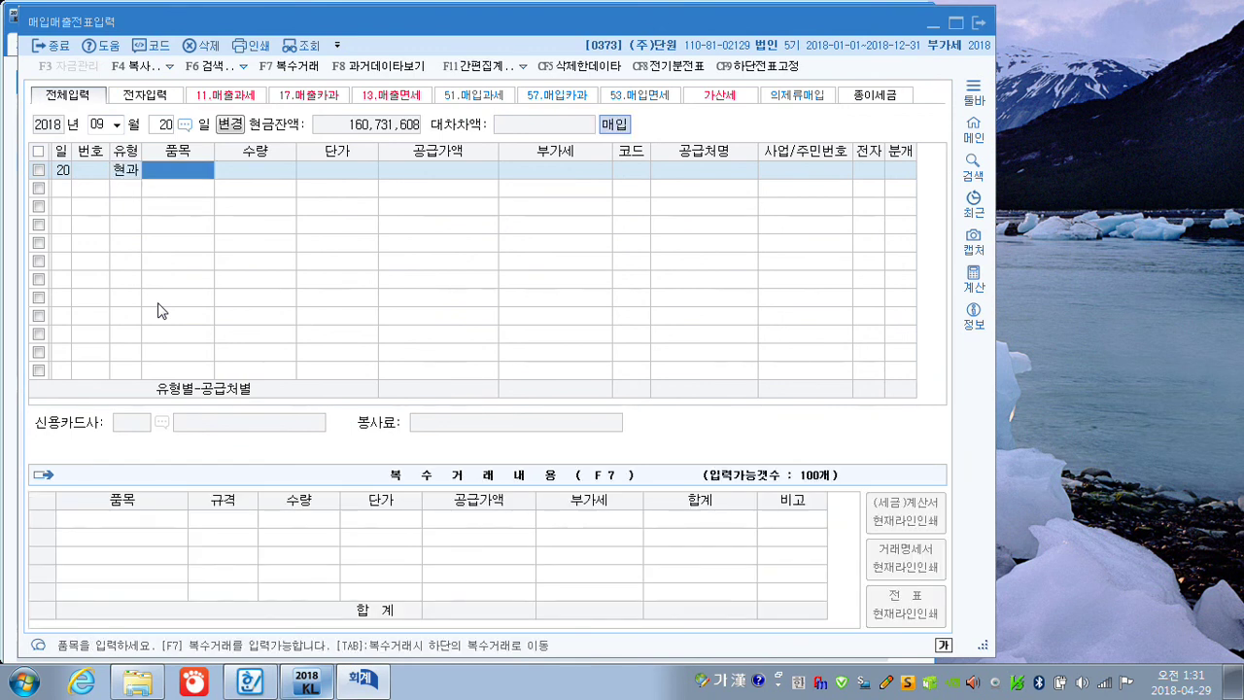
Enter 부품 as the item and 82500 as the VAT-inclusive 공급가액 on the September 20 현과 line
text(부품)
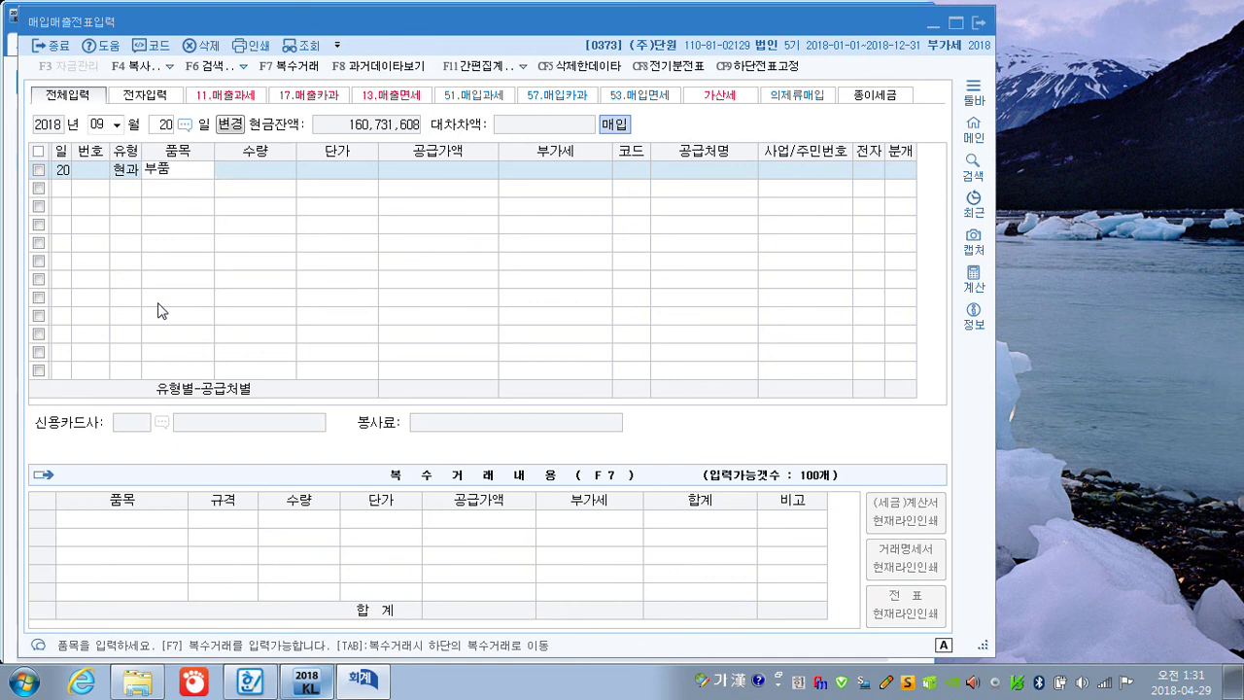
key(Return)
key(Return)
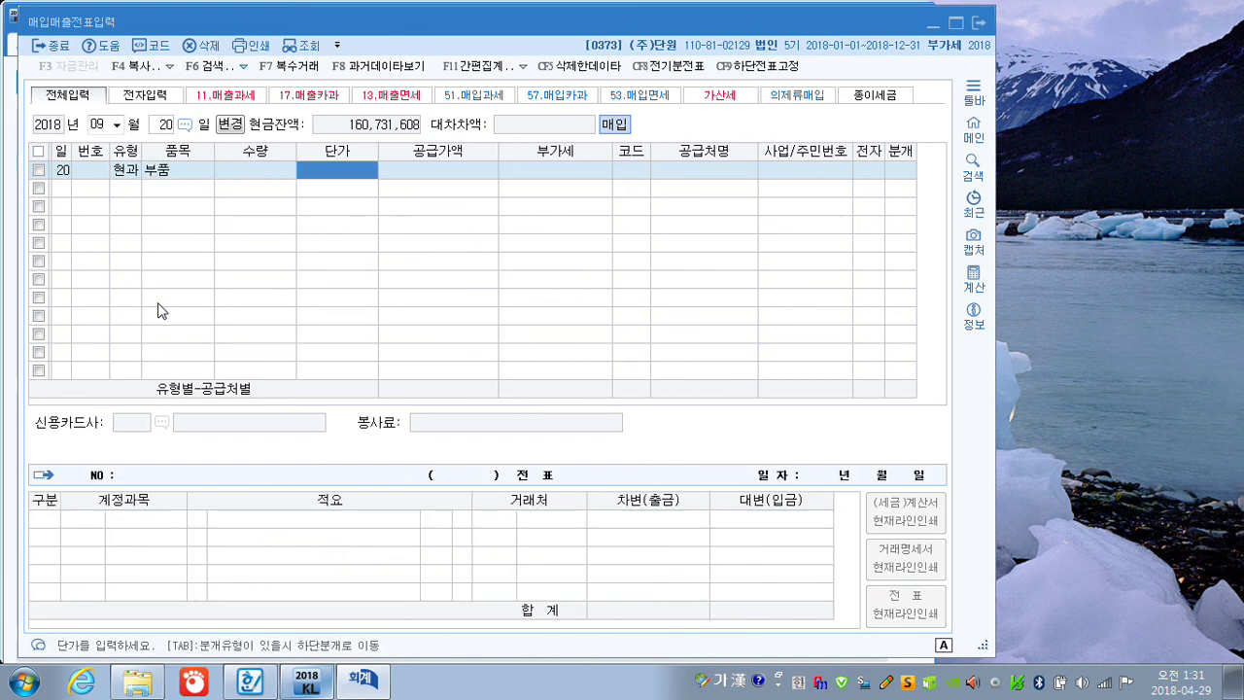
key(Return)
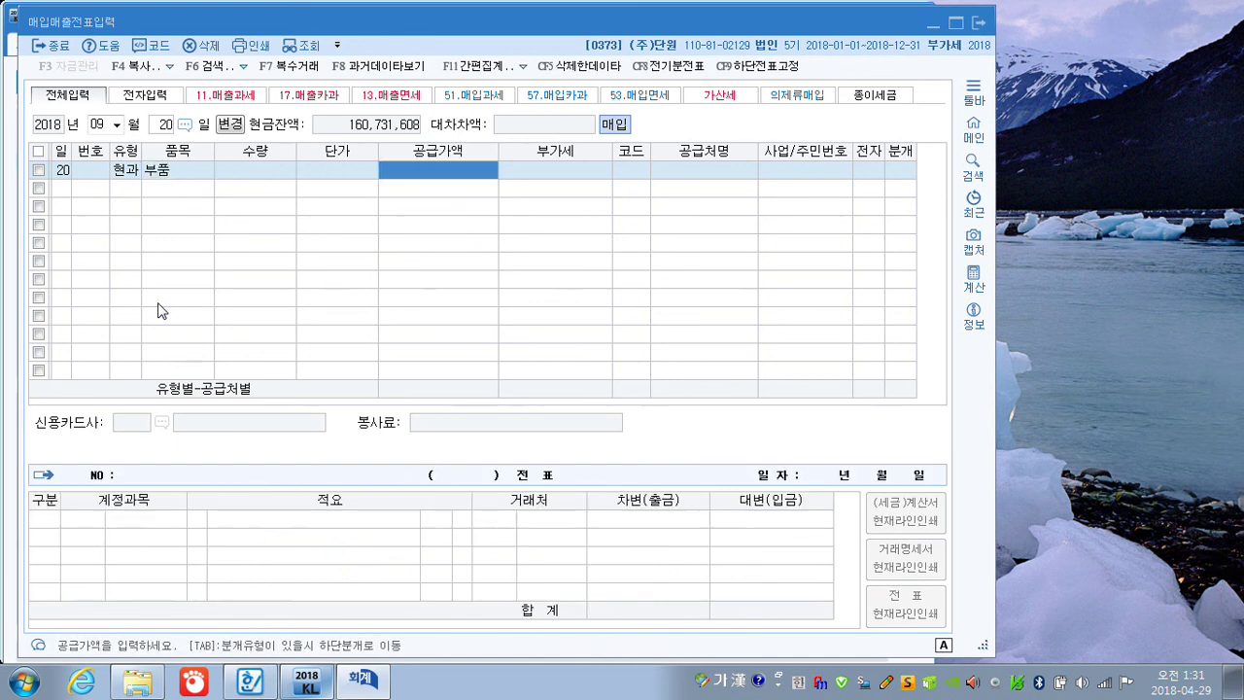
text(82500)
key(Return)
key(Return)
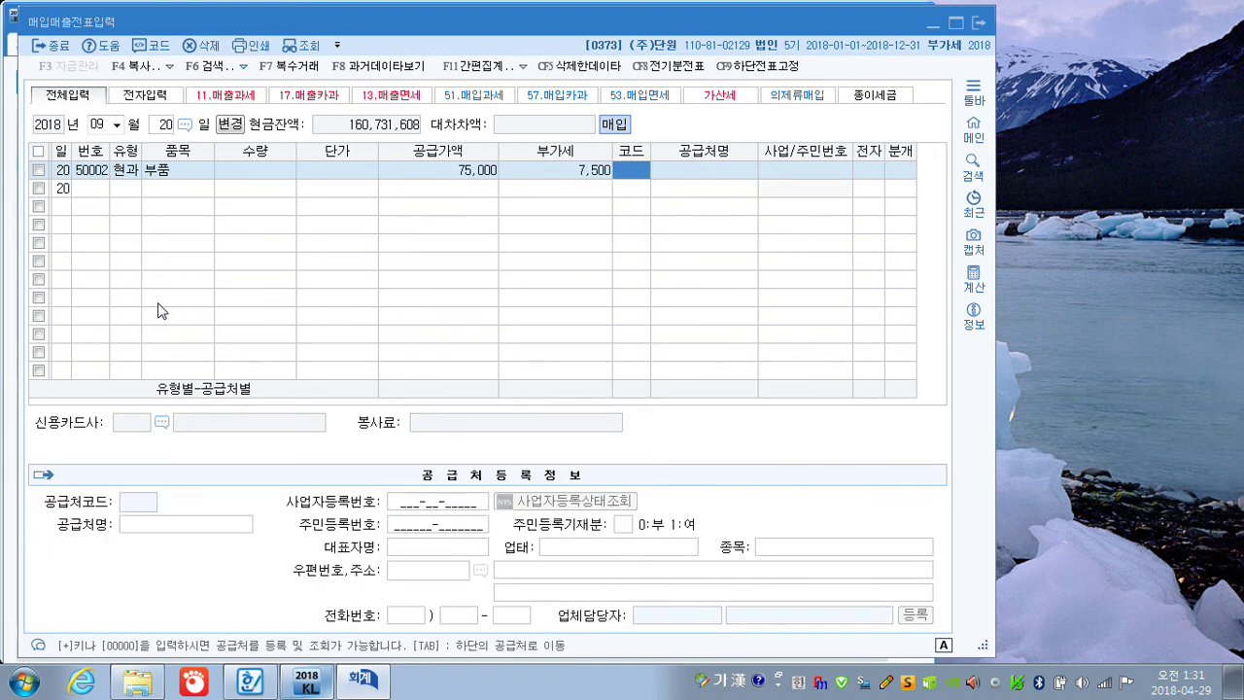
Set the 부품 line's supplier to 대구전자 and its 분개 to 현금
text(대구)
key(Return)
key(Return)
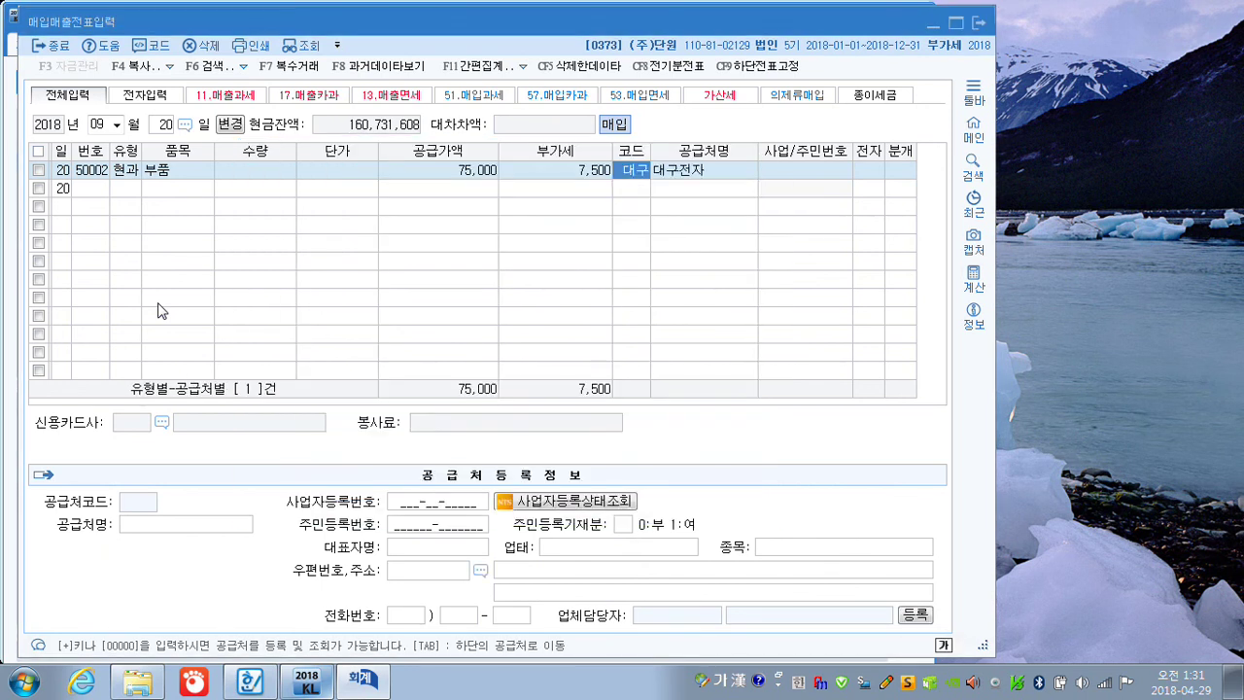
key(Return)
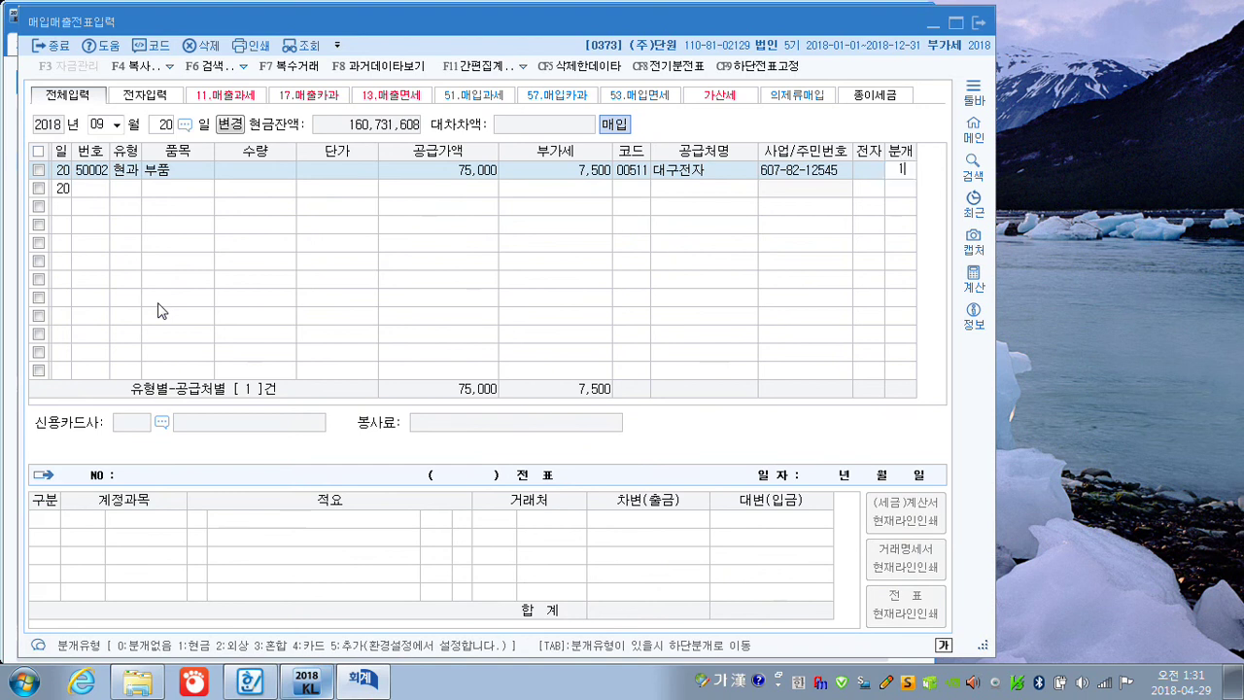
text(1)
key(Return)
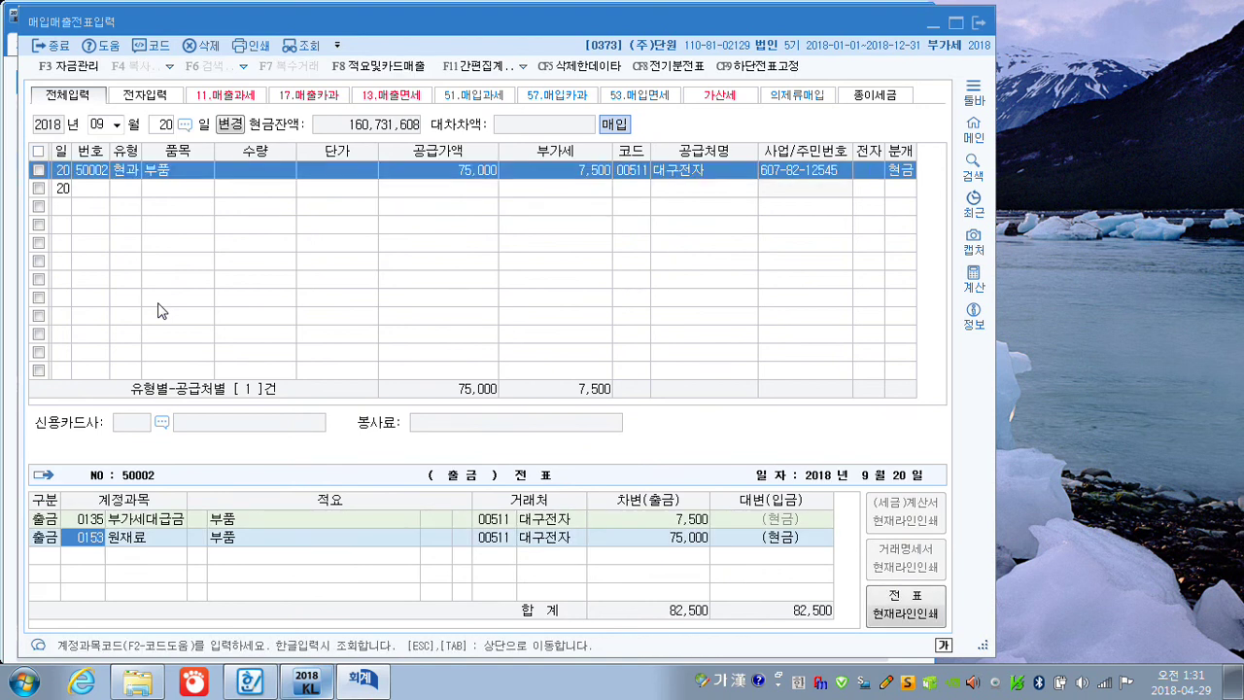
text(부품)
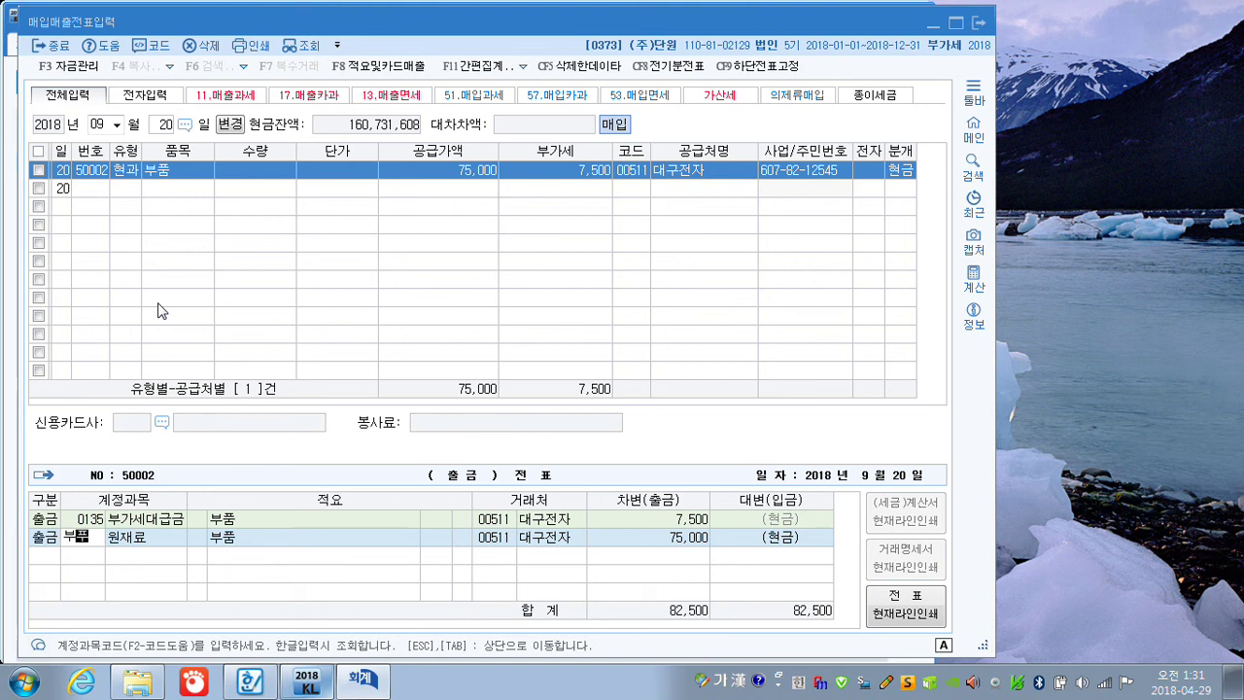
key(Return)
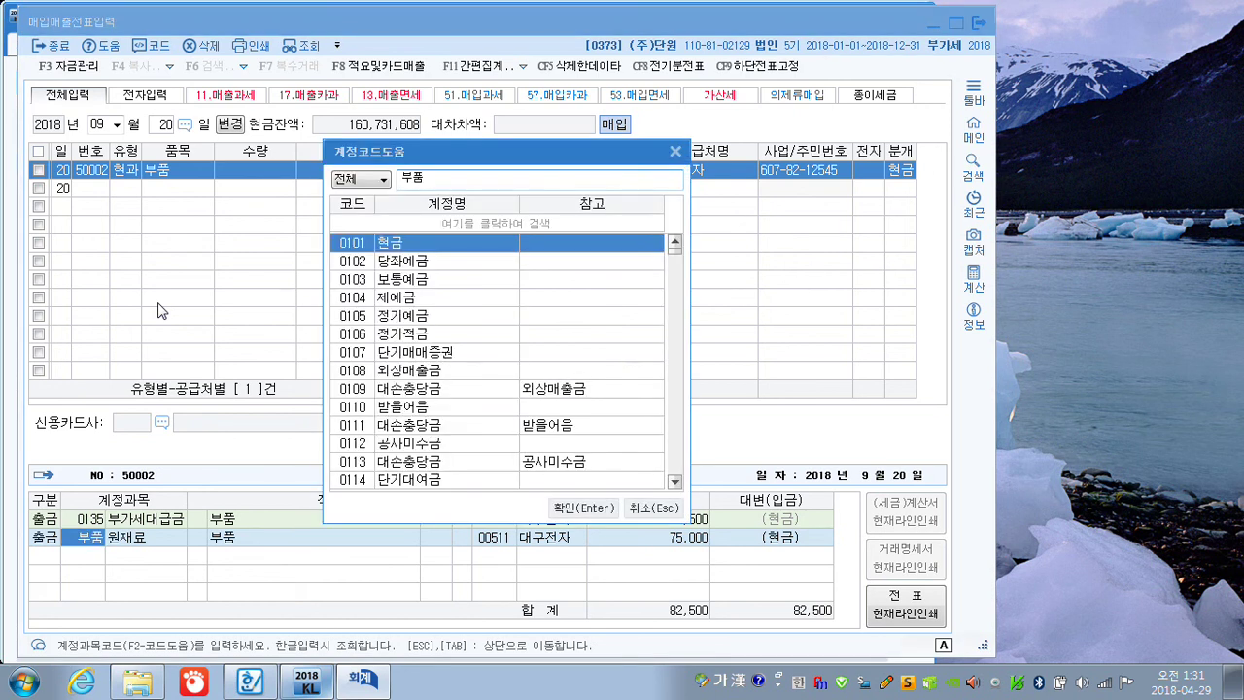
key(BackSpace)
key(BackSpace)
key(Escape)
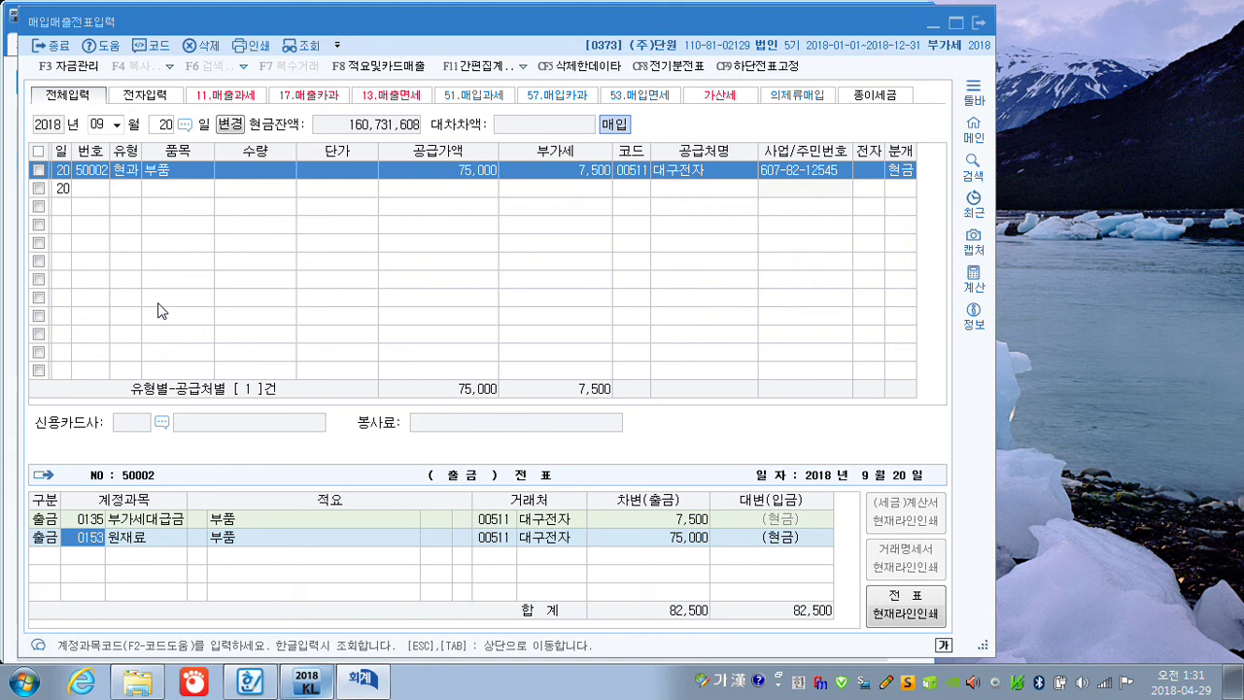
Keep the 원재료 (0153) line, complete the September 20 voucher and close 매입매출전표입력
key(Return)
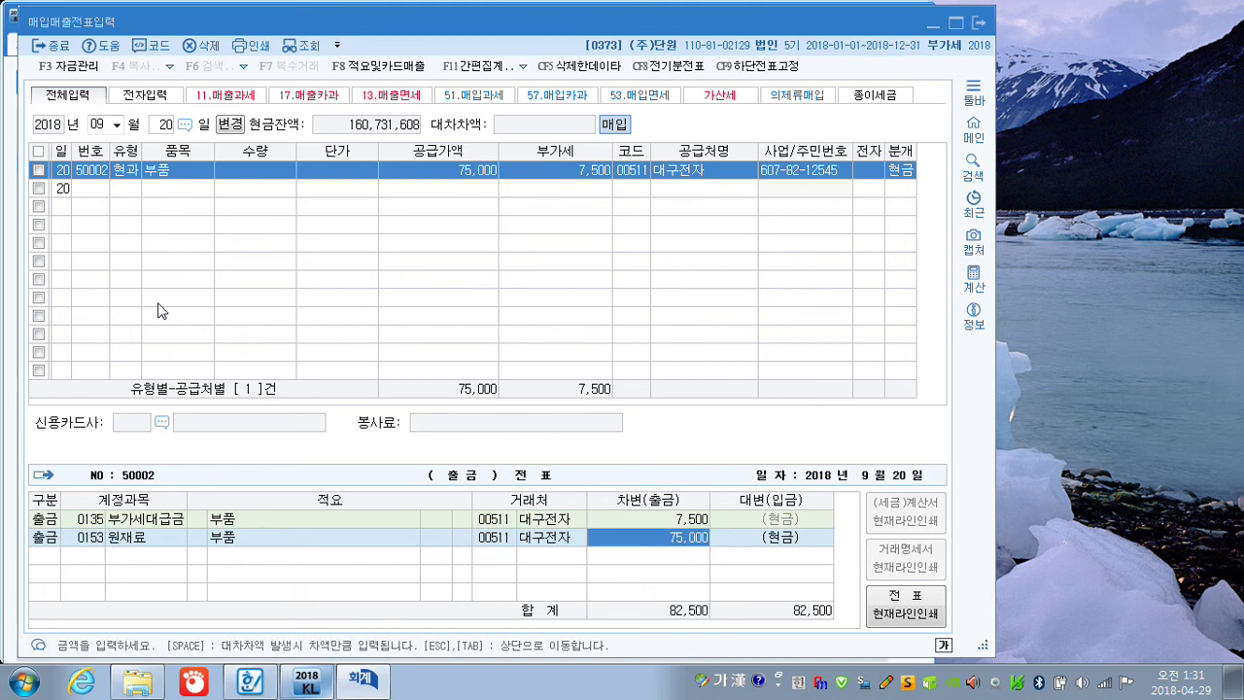
key(Return)
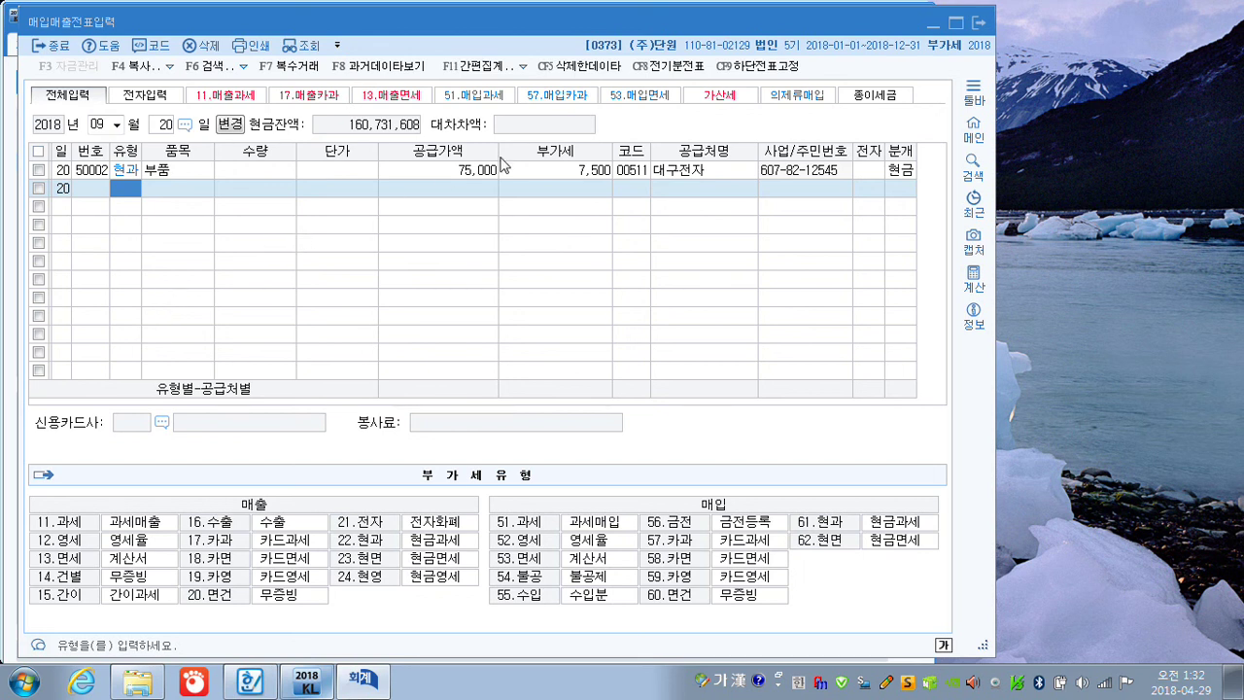
click(980, 25)
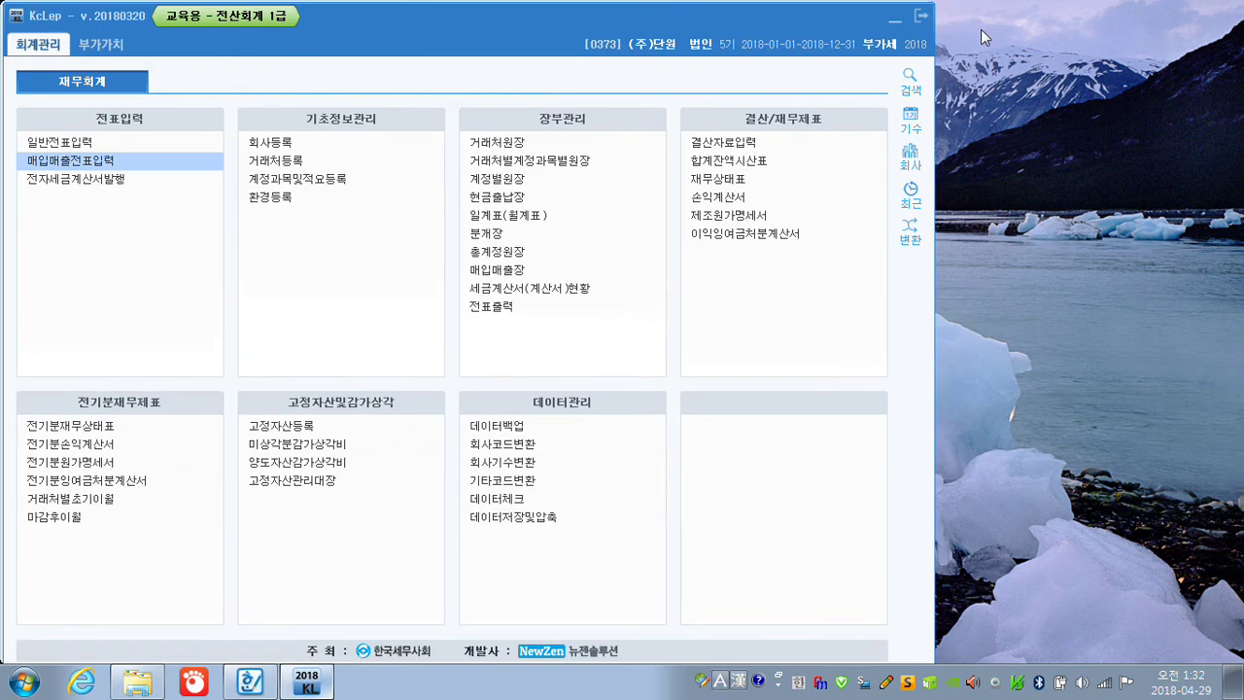
Open 일반전표입력 and bring up the October 9 voucher
click(70, 161)
text(1)
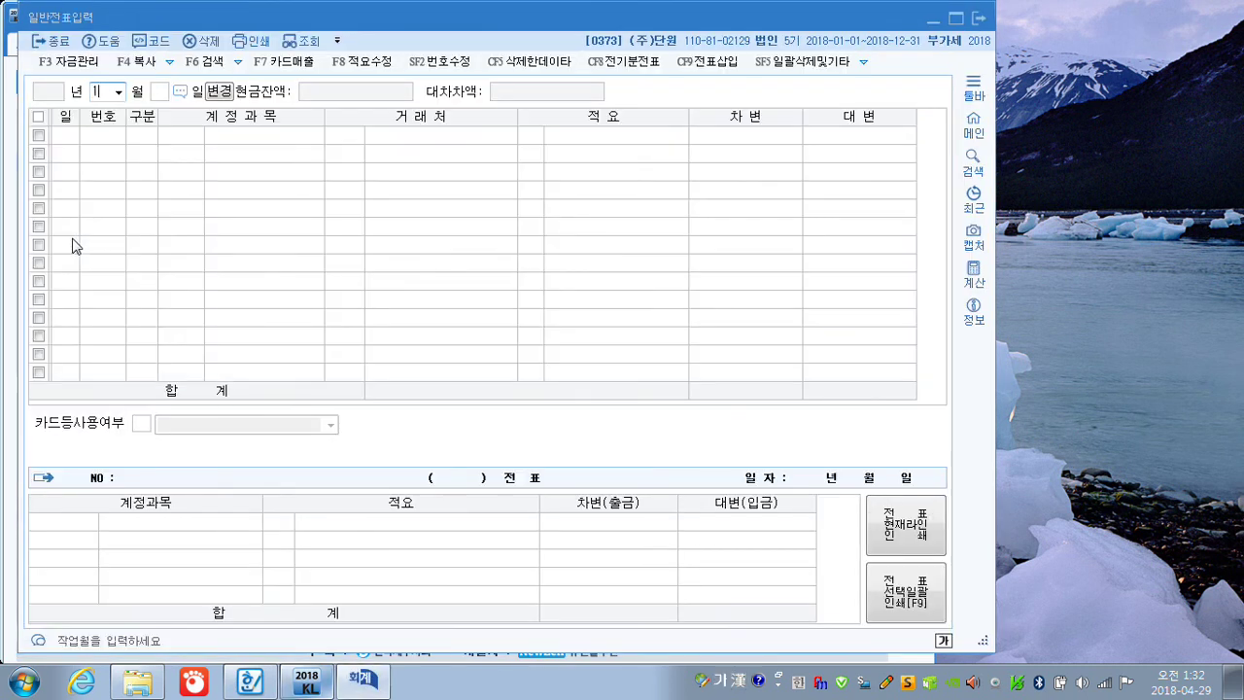
text(09)
key(Return)
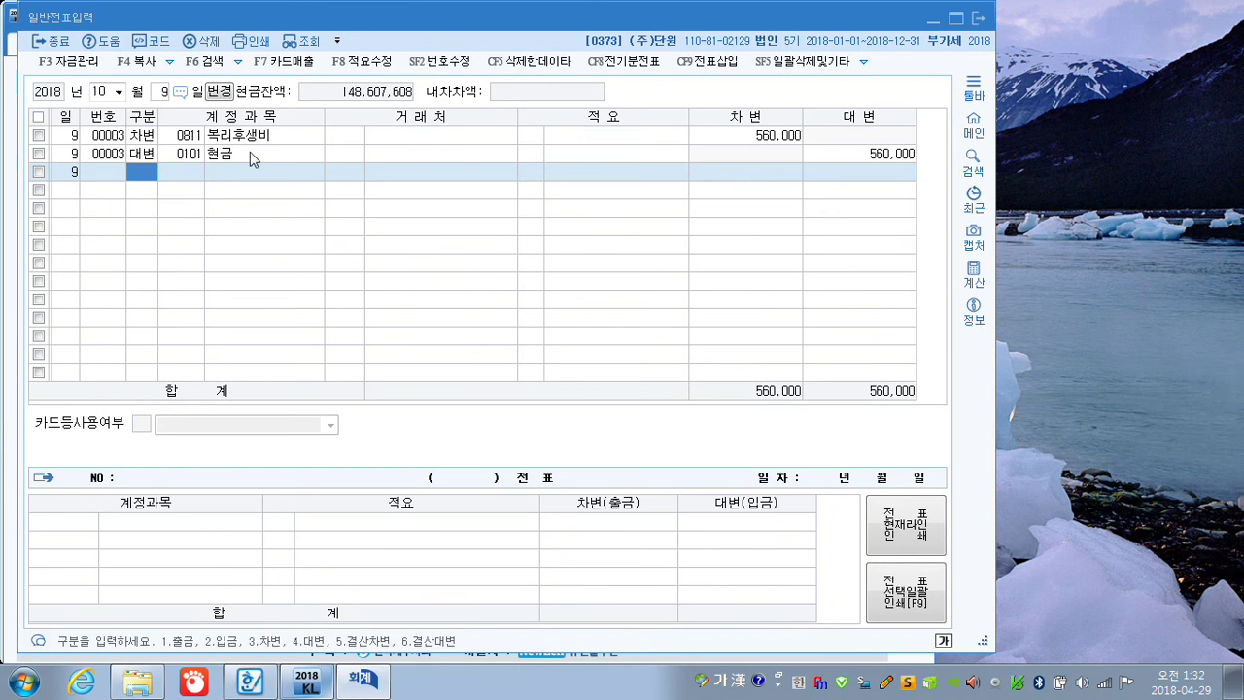
Set the 차변 amount of the October 9 복리후생비 line to 280,000
click(768, 141)
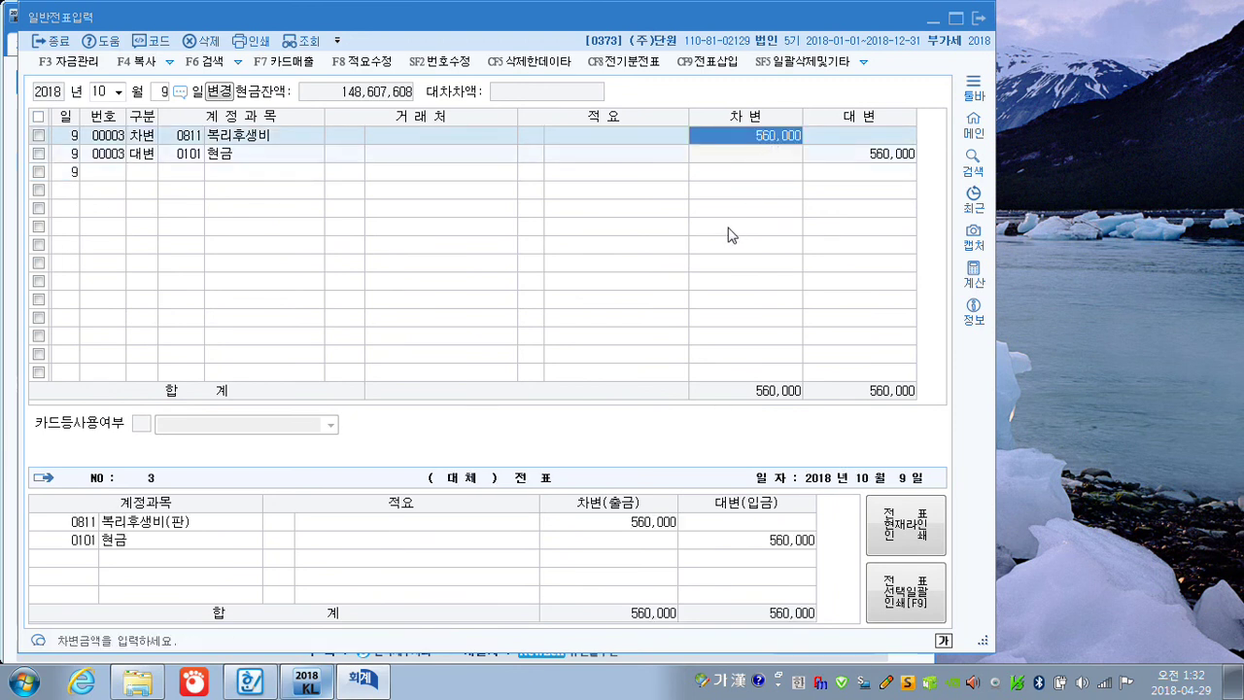
text(280000)
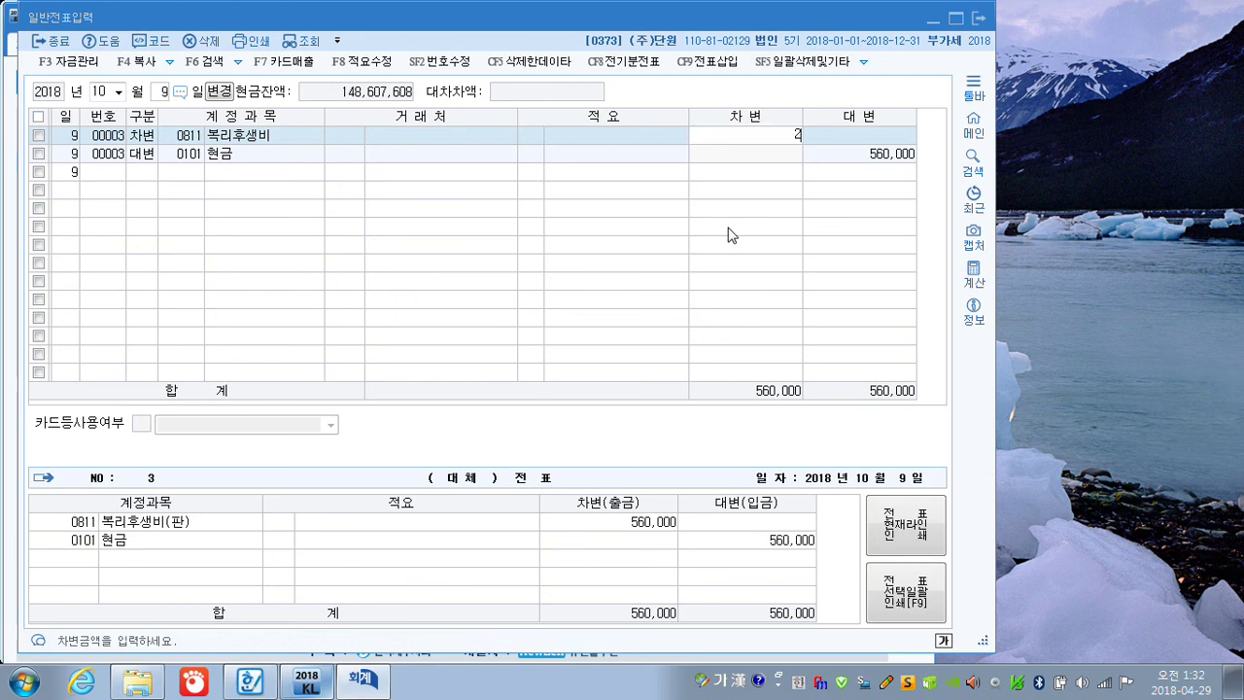
key(Return)
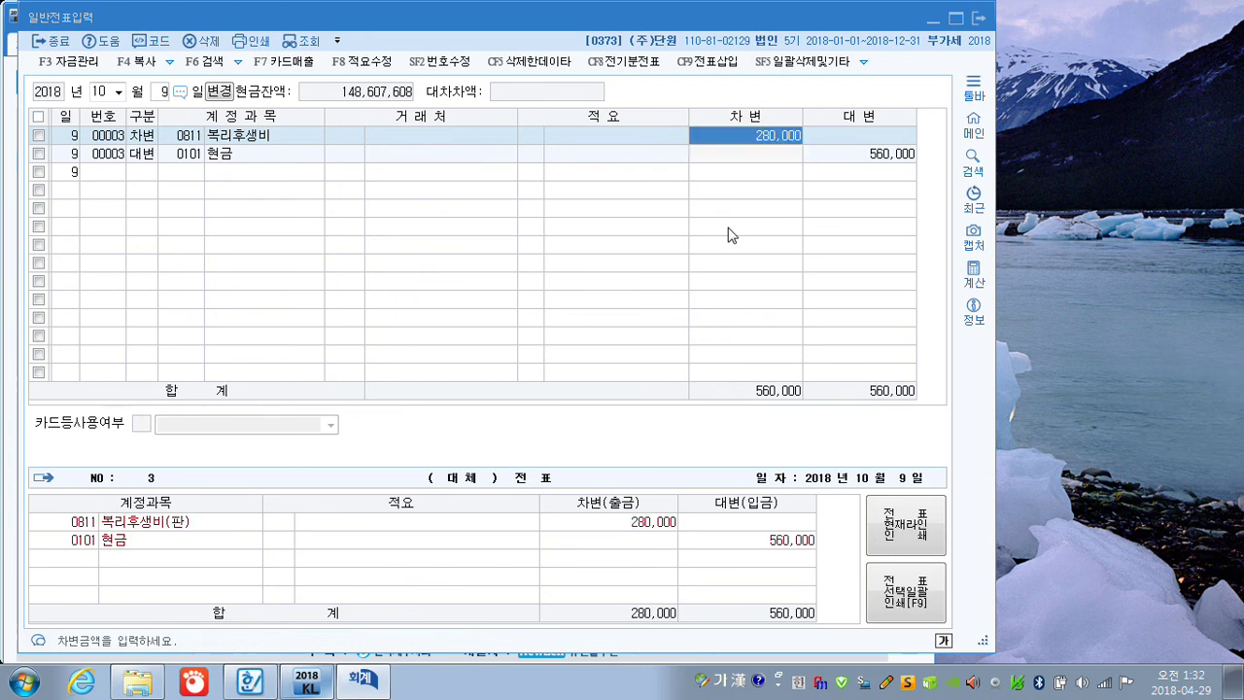
key(Return)
key(Return)
key(Return)
key(Return)
key(Return)
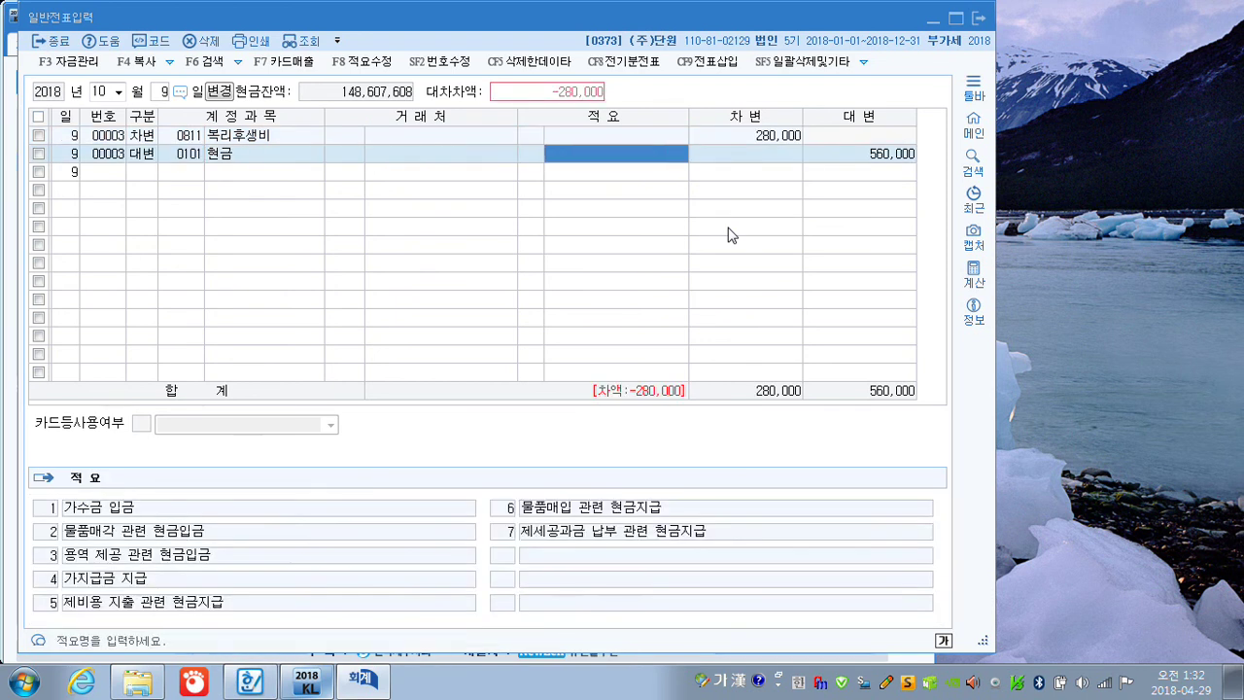
Add a 차변 line for 예수금 (0254) with the balancing 280,000 to the October 9 voucher
key(3)
key(Return)
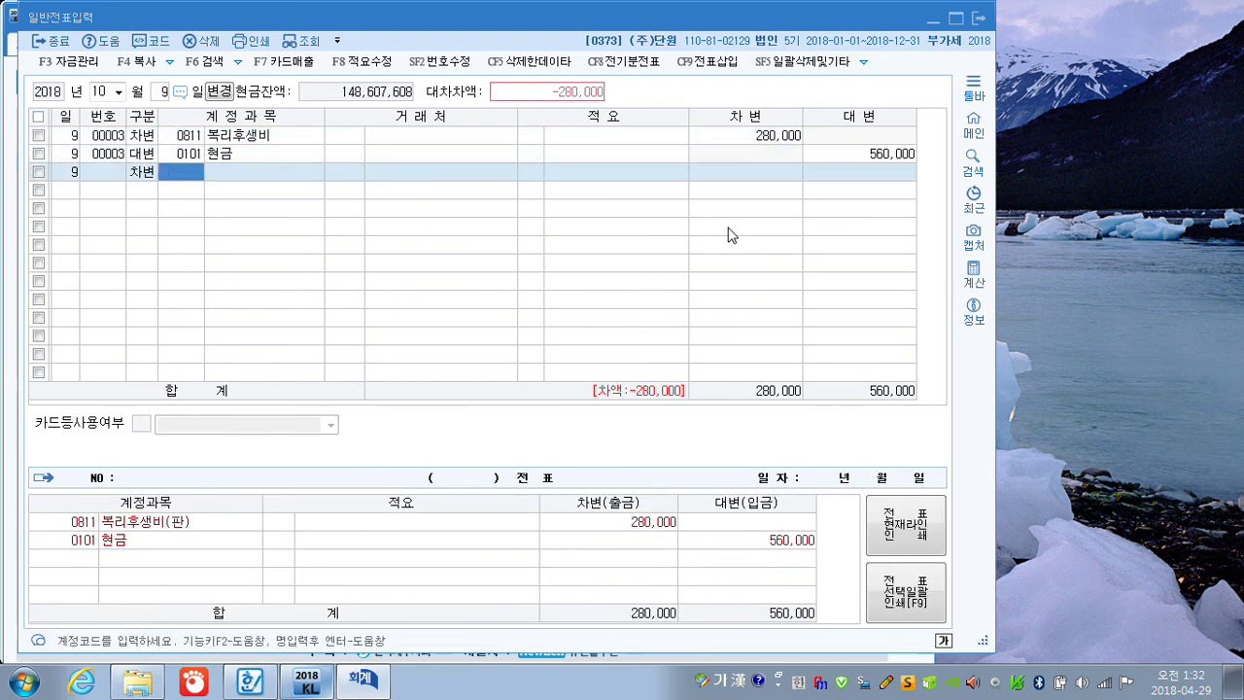
text(예수)
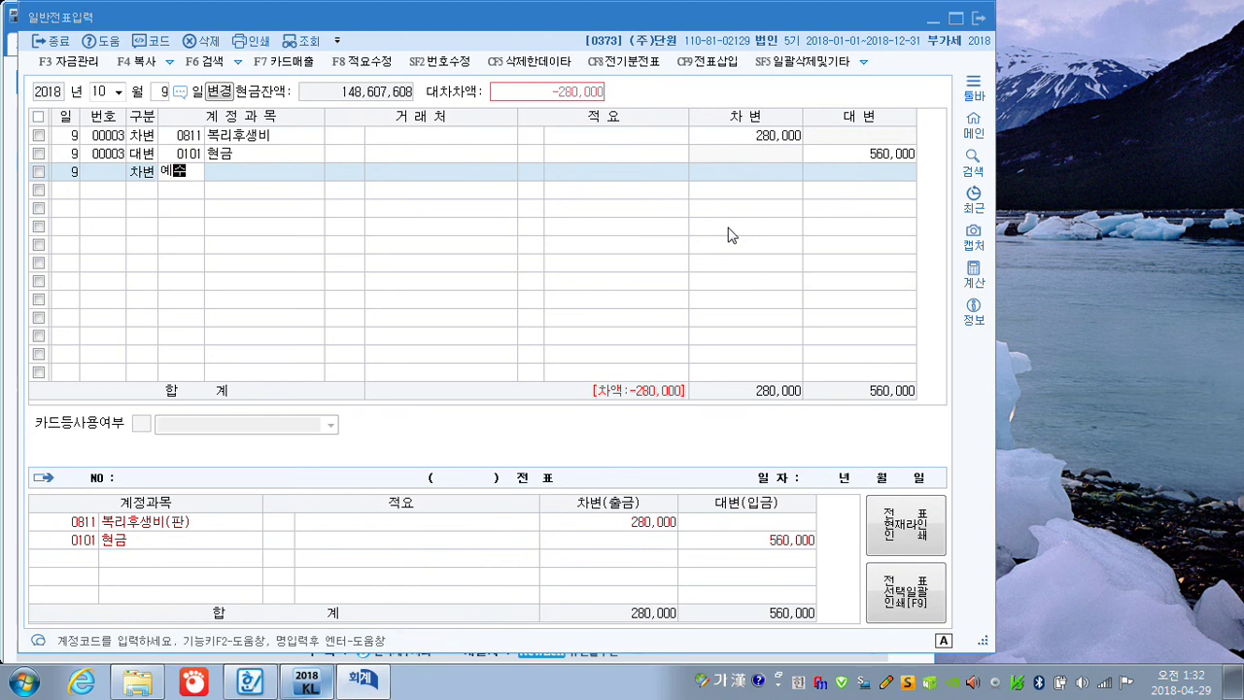
key(Return)
key(Return)
key(Return)
key(Return)
key(Return)
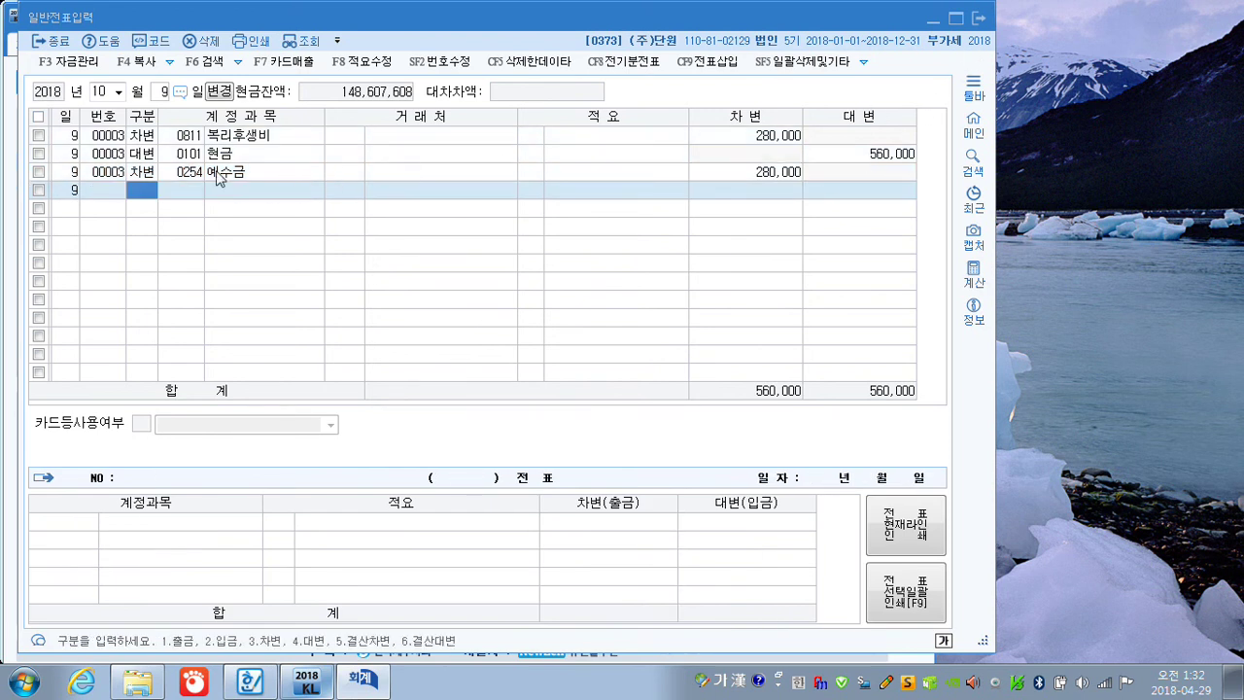
Change the voucher date to December 31 and start a 차변 line for 복리후생비 (0811, 판매관리비)
click(105, 91)
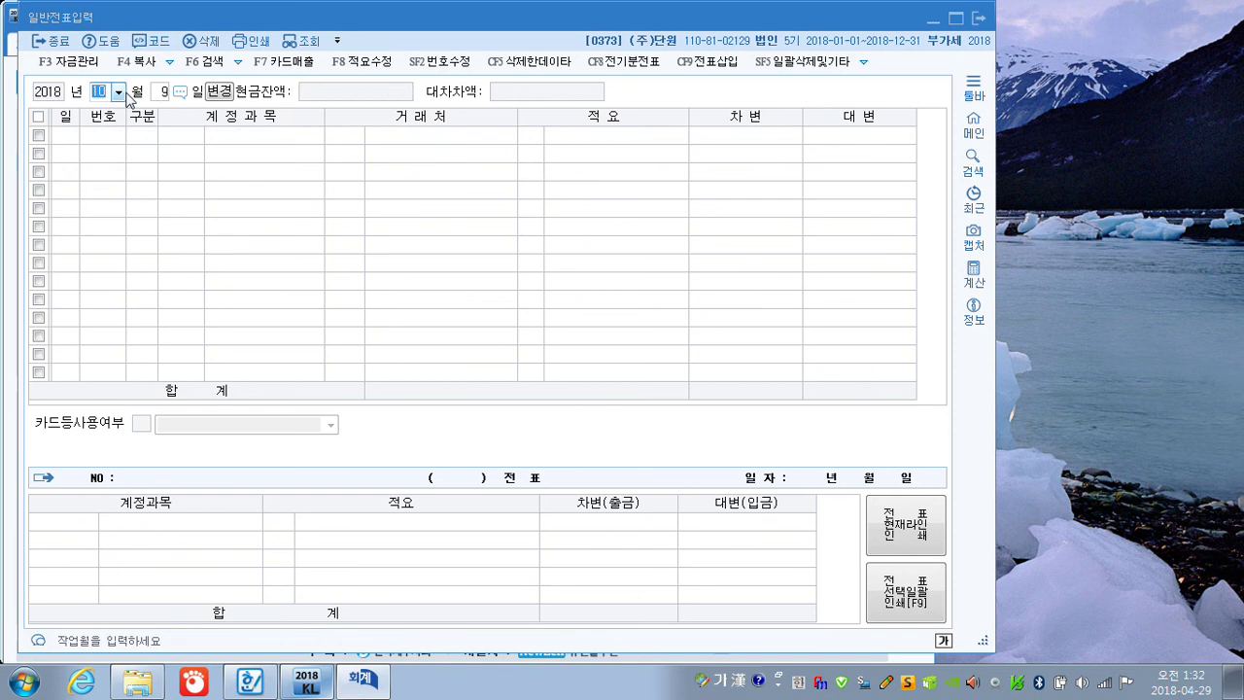
text(1231)
key(Return)
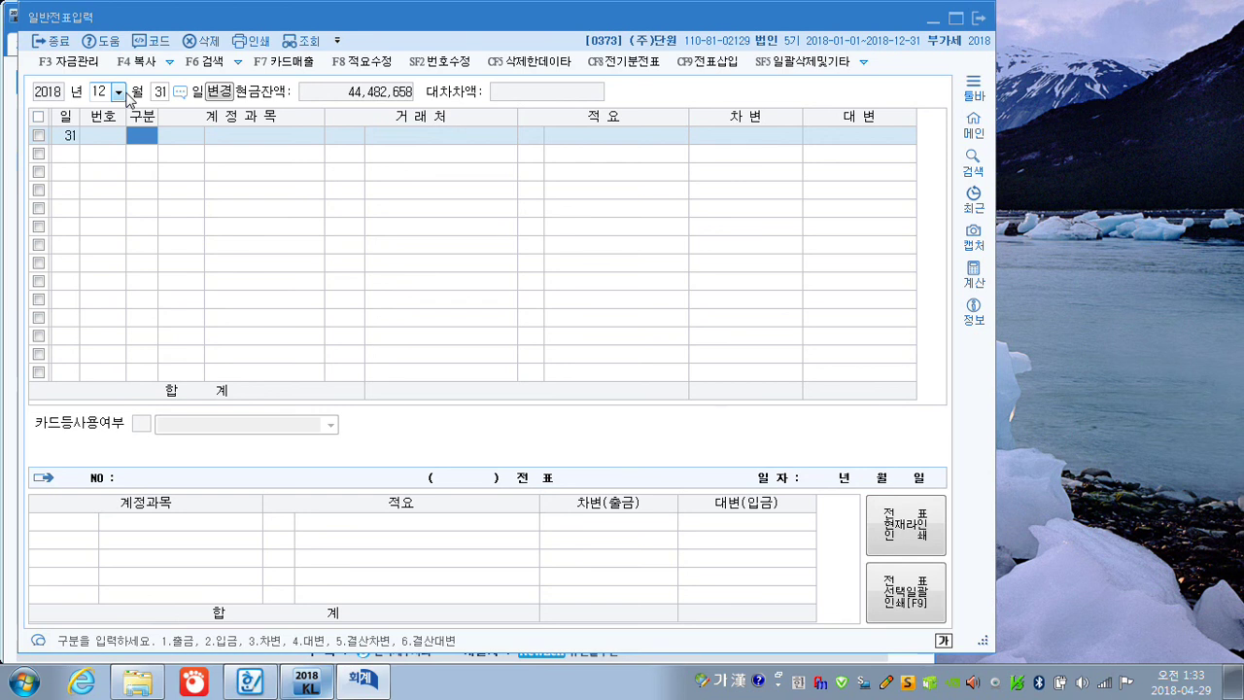
text(3)
text(복리후)
key(Return)
key(BackSpace)
key(BackSpace)
key(Down)
key(Down)
key(Down)
key(Down)
key(Down)
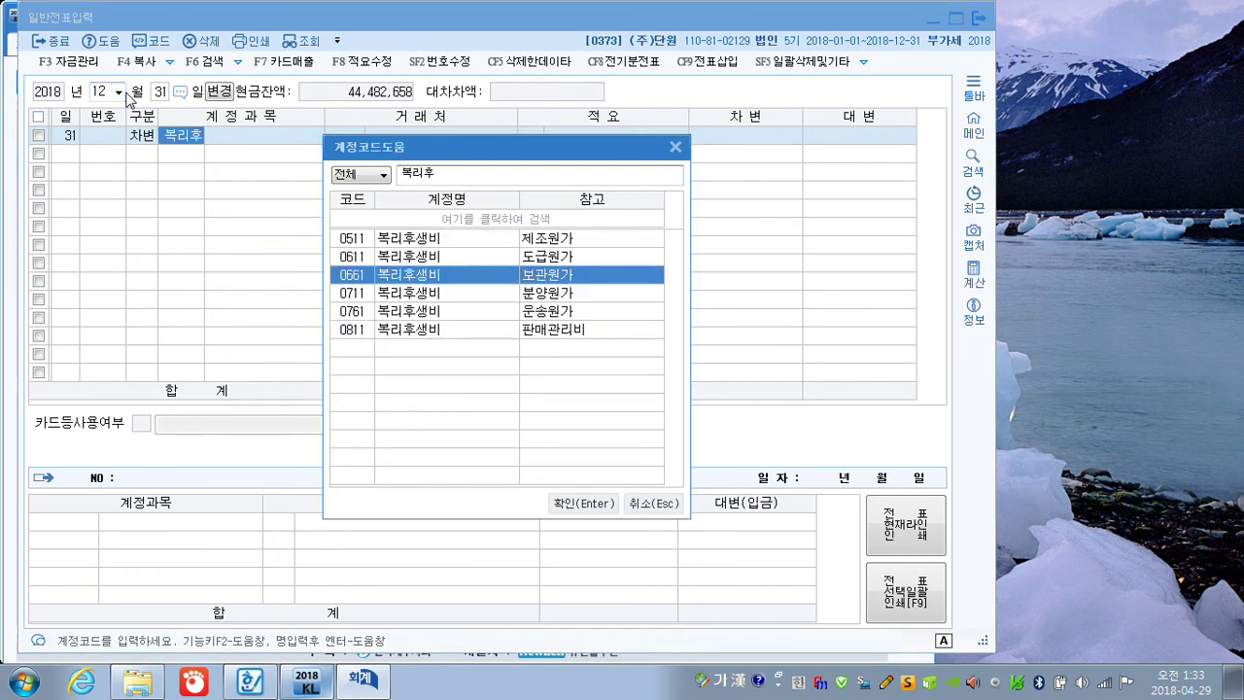
key(Return)
Set the December 31 복리후생비 line's 차변 amount to 1,200,000, leaving 거래처 and 적요 blank
key(Return)
key(Return)
key(Return)
key(Return)
text(1,200,000)
key(Return)
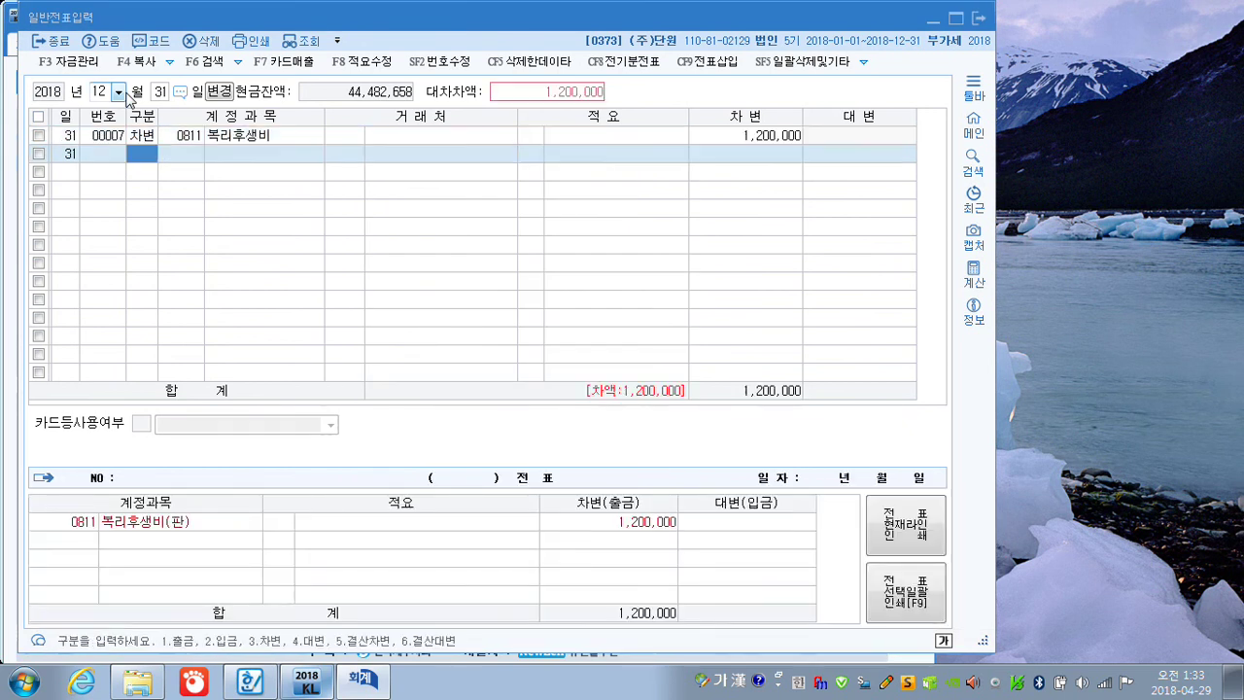
Add a 대변 line for 제품 (0150) with 1,200,000 and 적요 8 (타계정으로 대체액)
key(Return)
text(제품)
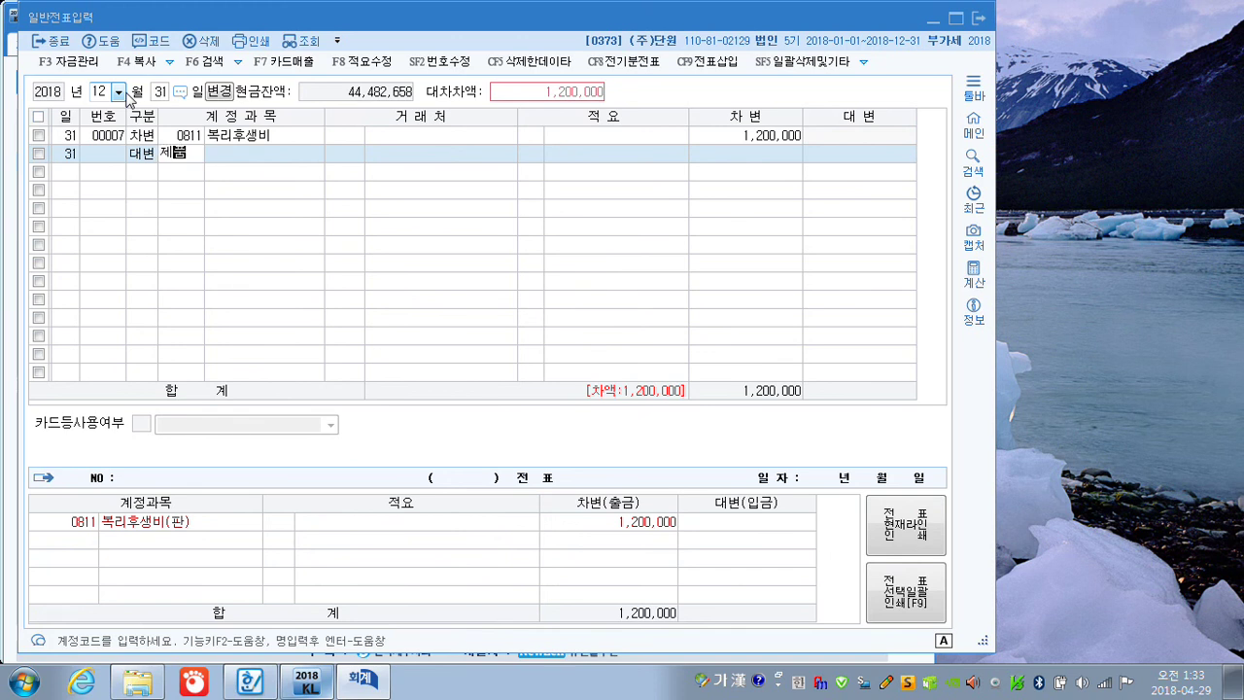
key(Return)
key(Return)
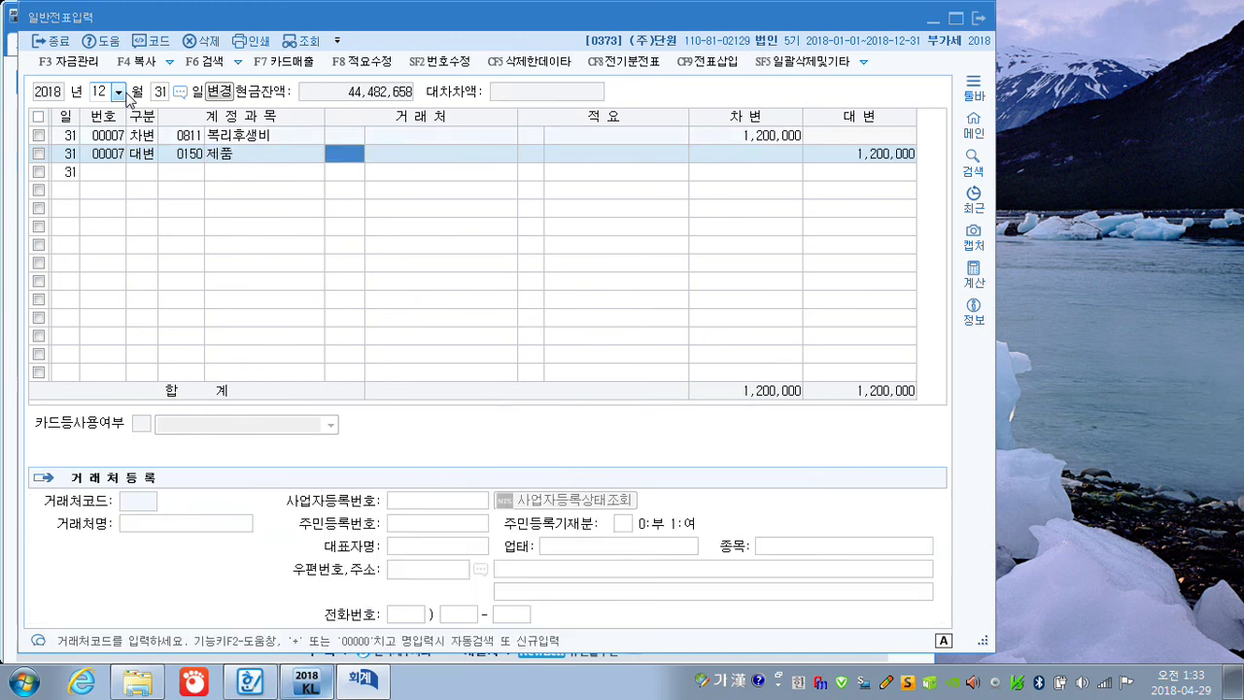
key(Return)
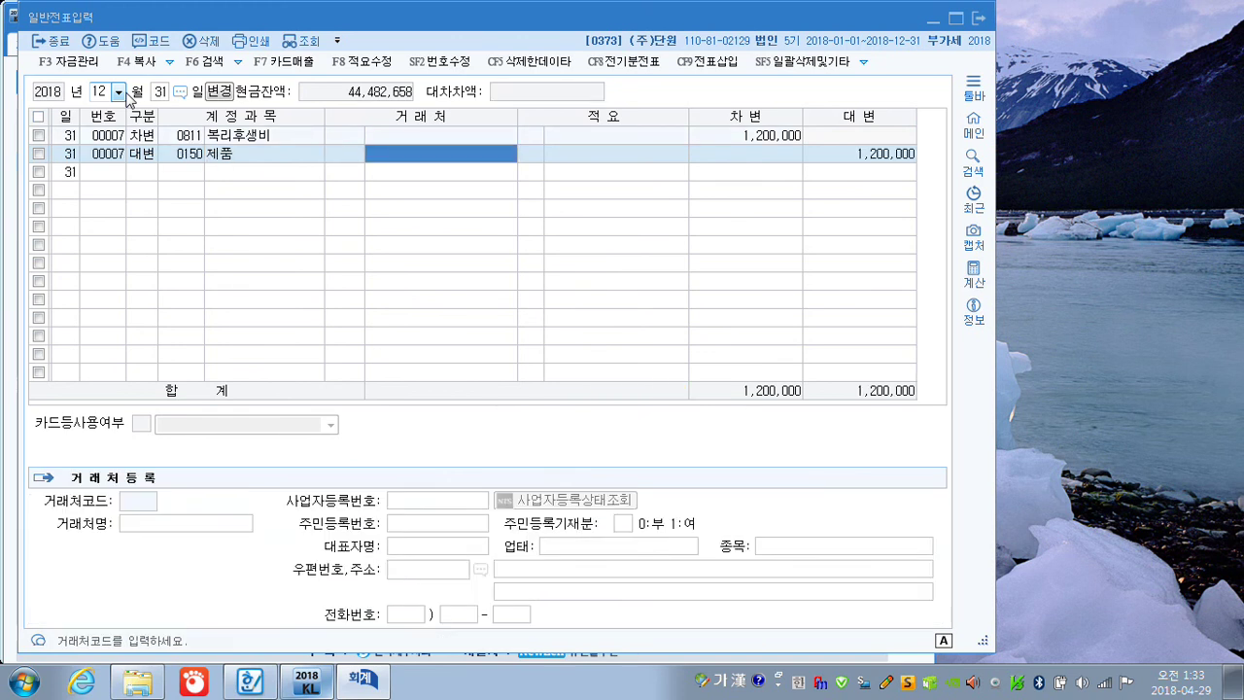
key(Return)
text(8)
key(Return)
key(Return)
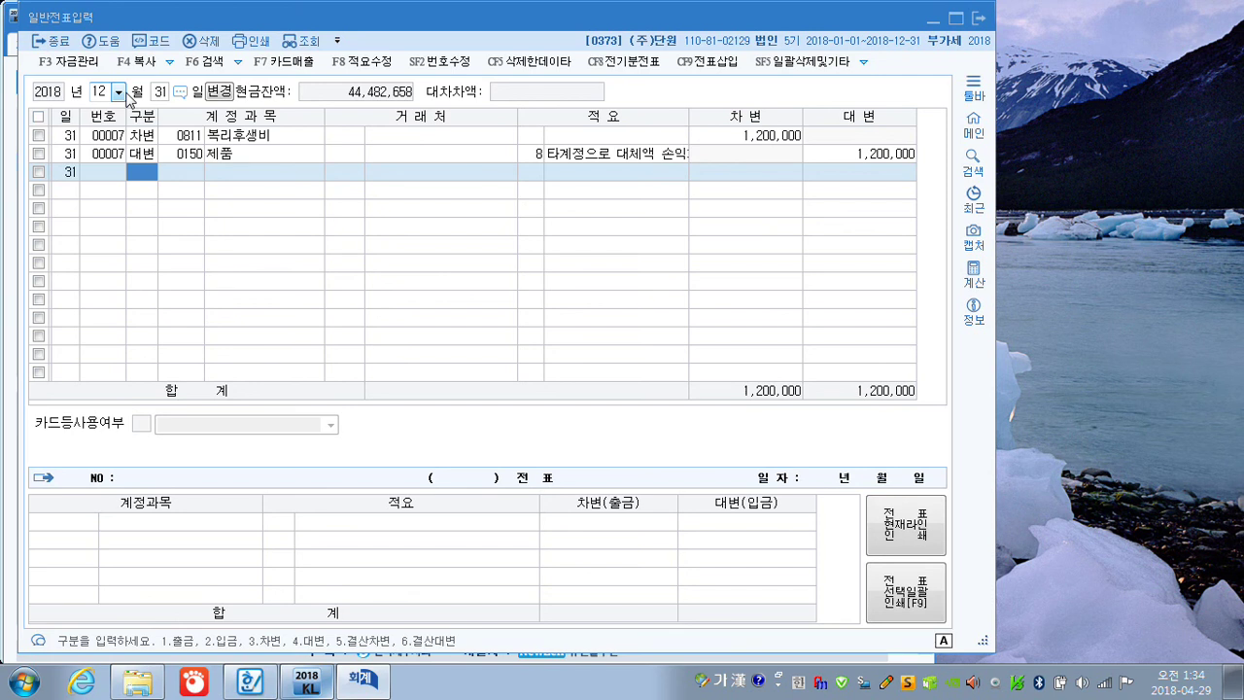
Add a December 31 차변 line for 접대비 (0813, 판매관리비) with 200,000, leaving 거래처 and 적요 blank
text(3)
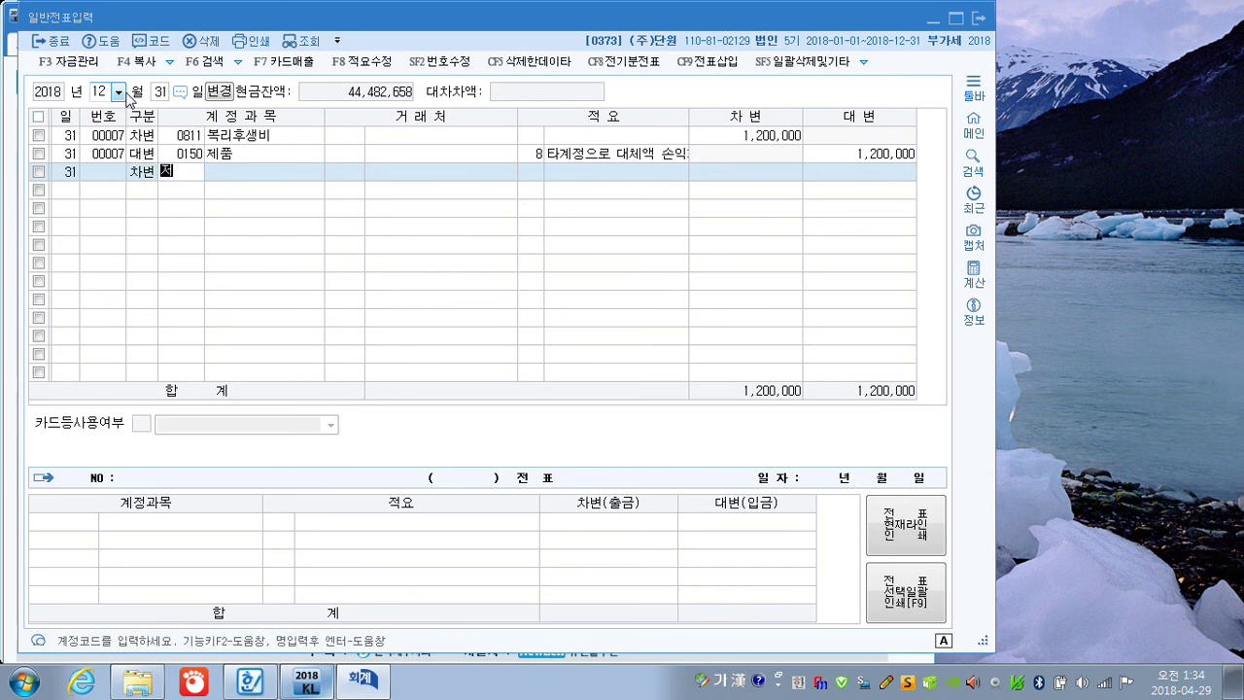
text(접대비)
key(Return)
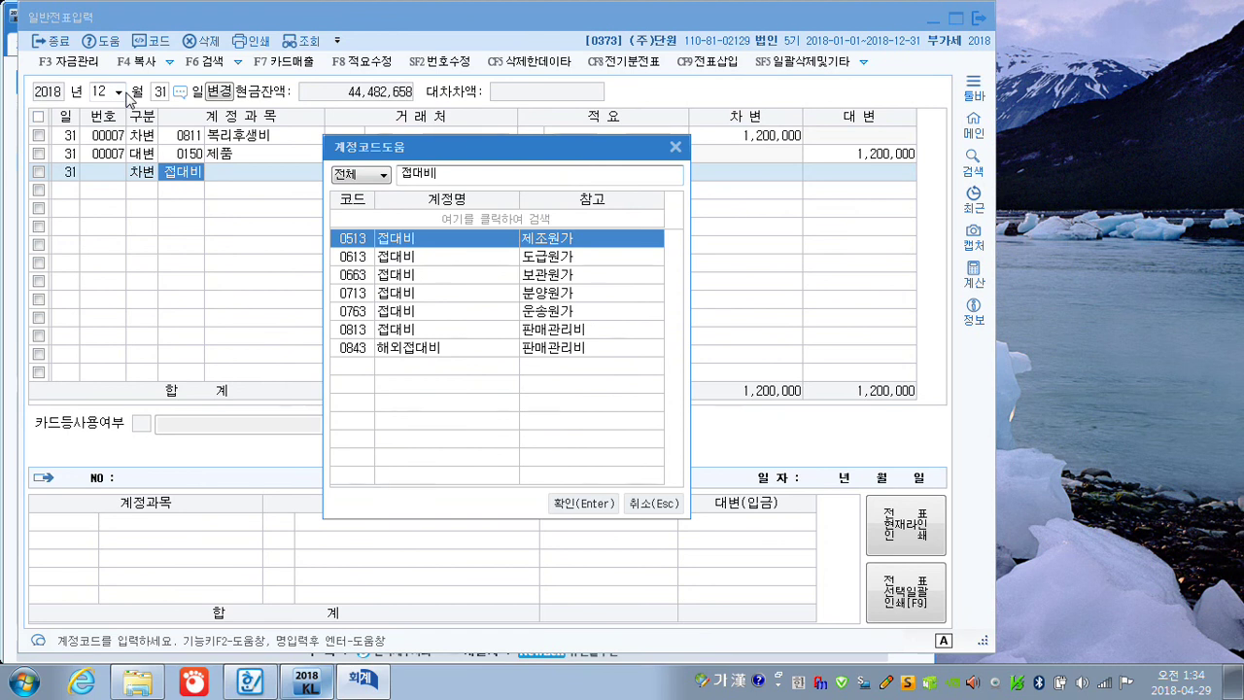
key(Down)
key(Down)
key(Down)
key(Down)
key(Down)
key(Return)
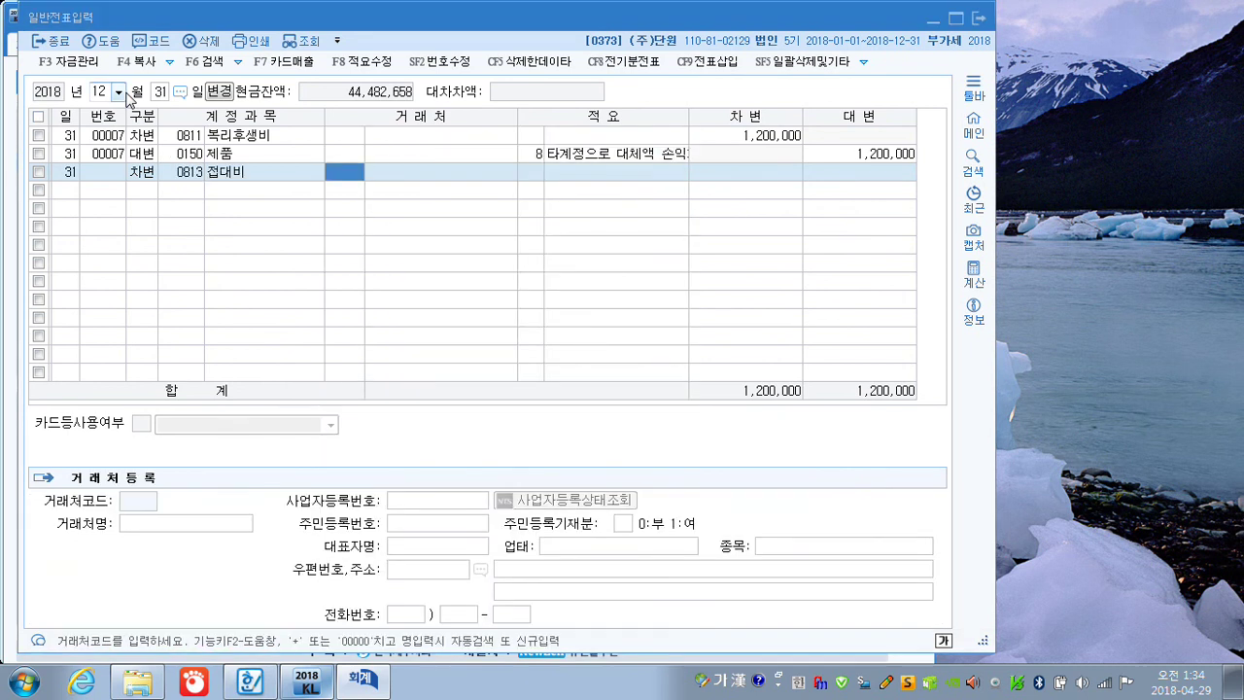
key(Return)
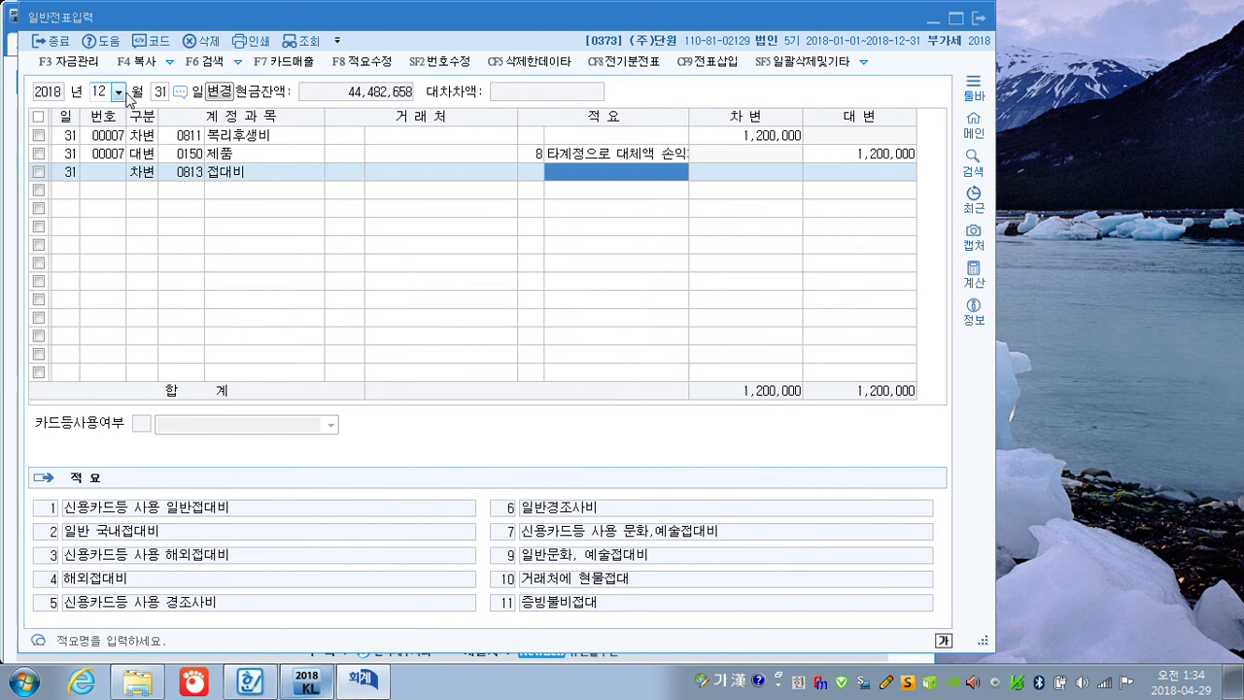
key(Return)
text(200000)
key(Return)
Add a 대변 line for 현금과부족 (0141) with the balancing 200,000, leaving 거래처 and 적요 blank
text(4)
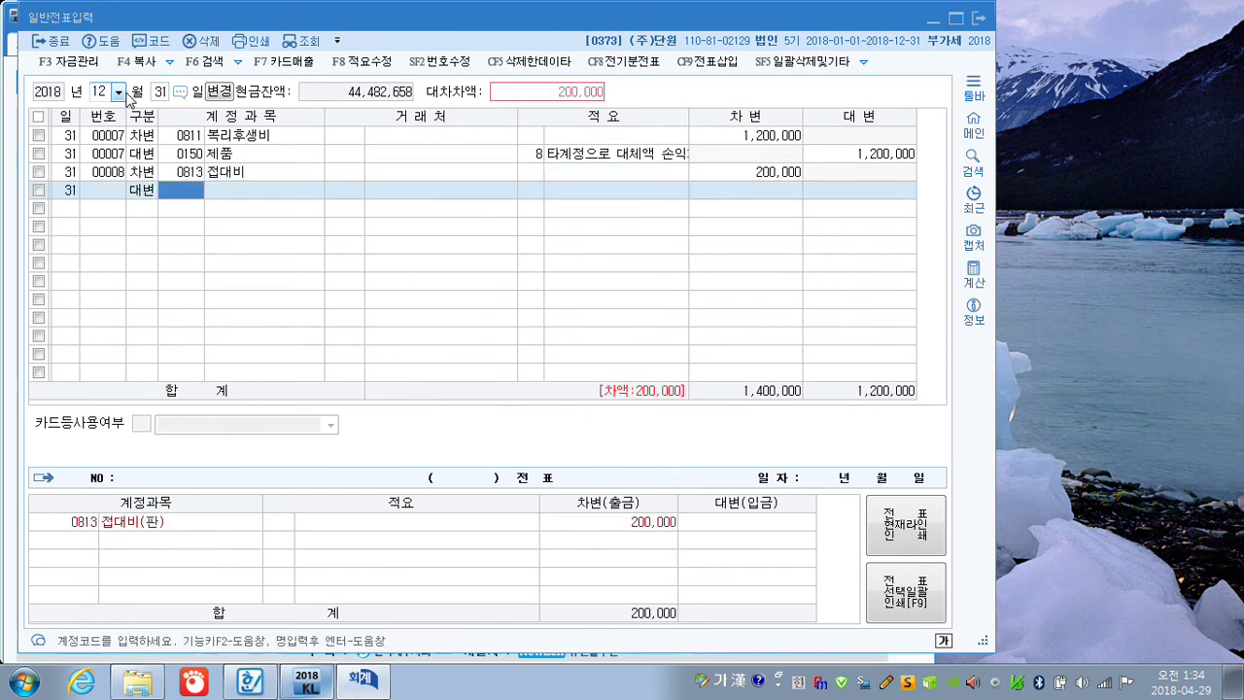
text(ㅎㅓㄴ금)
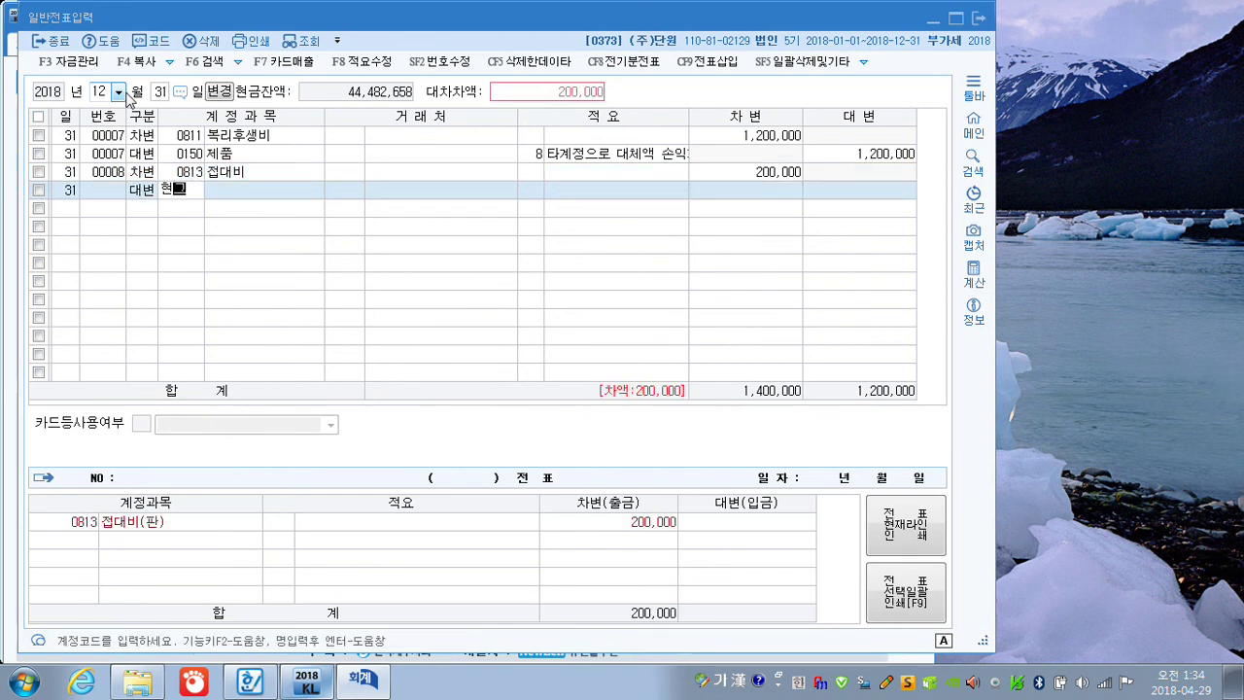
text(과)
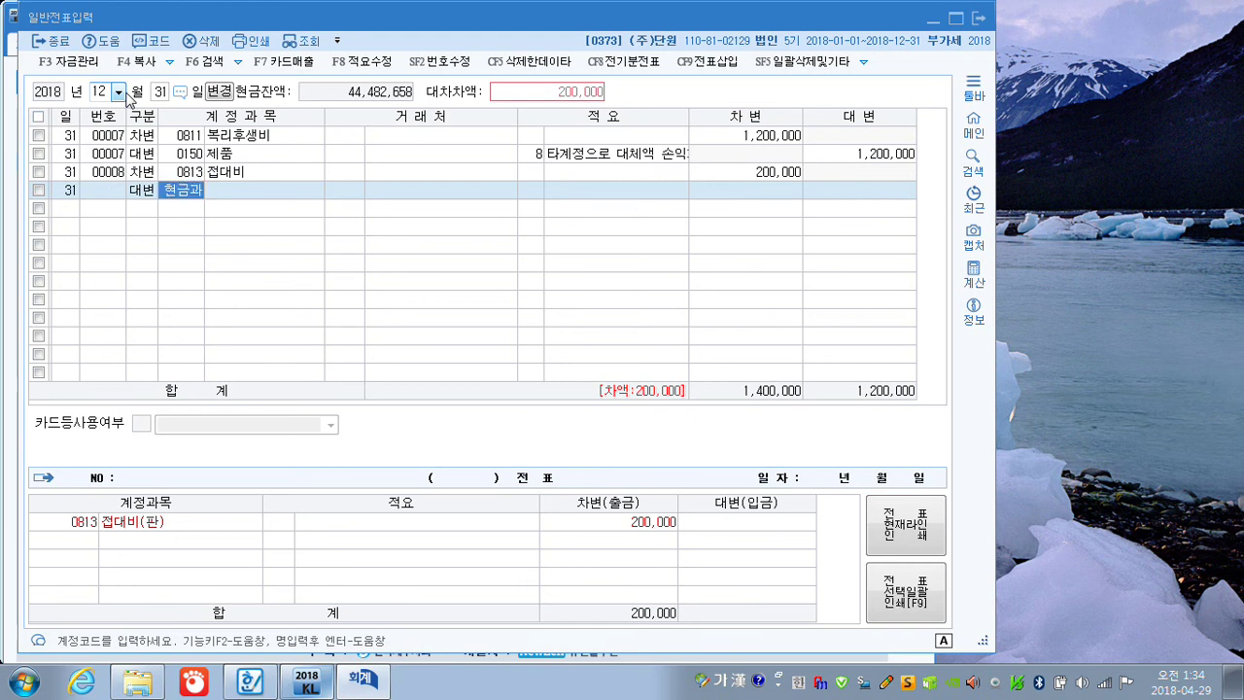
key(Return)
key(Return)
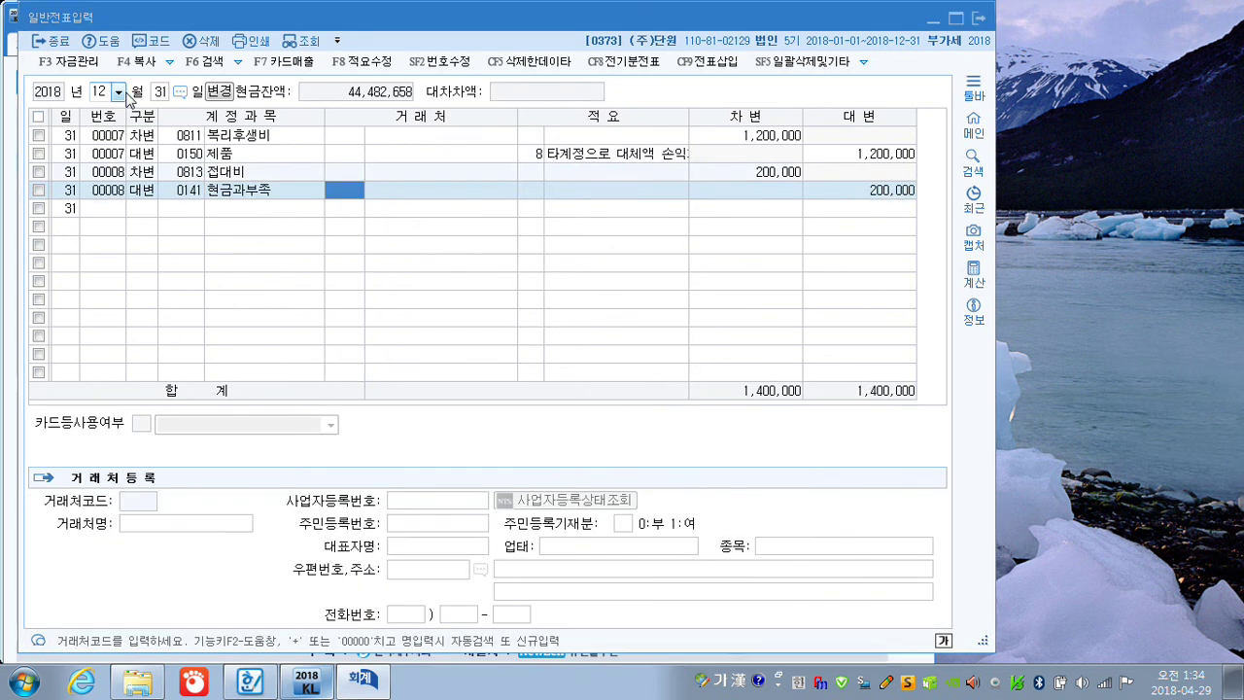
key(Return)
key(Return)
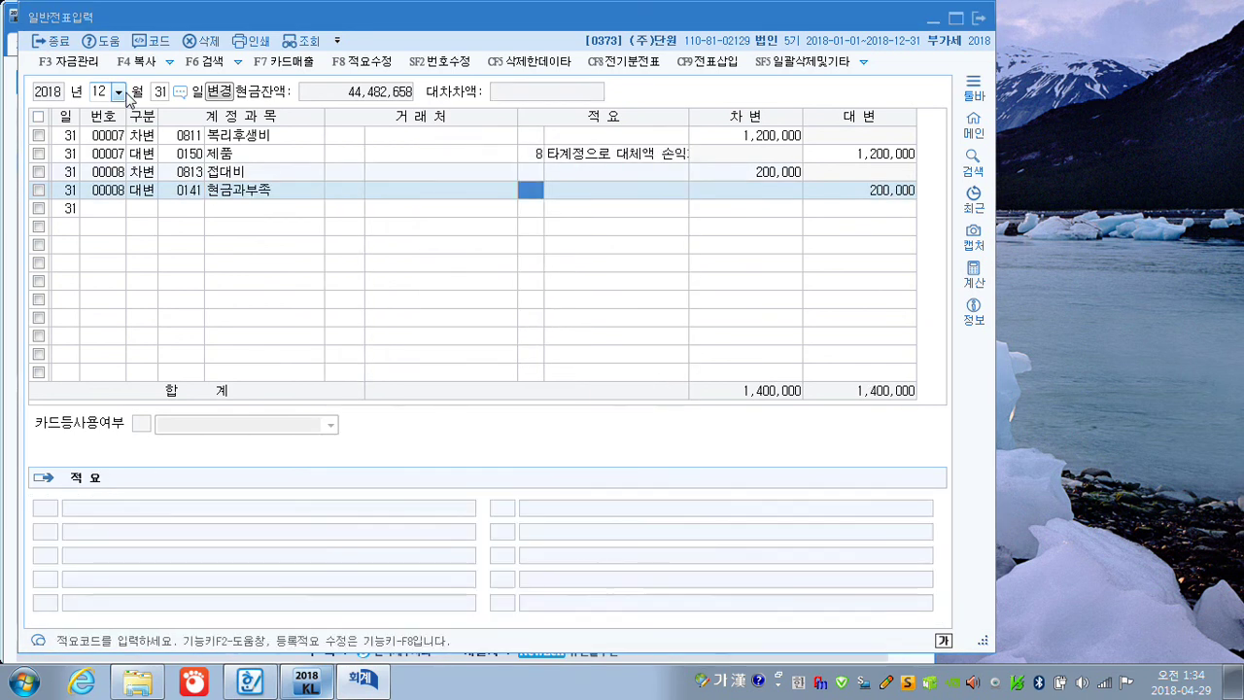
key(Return)
key(Return)
key(Return)
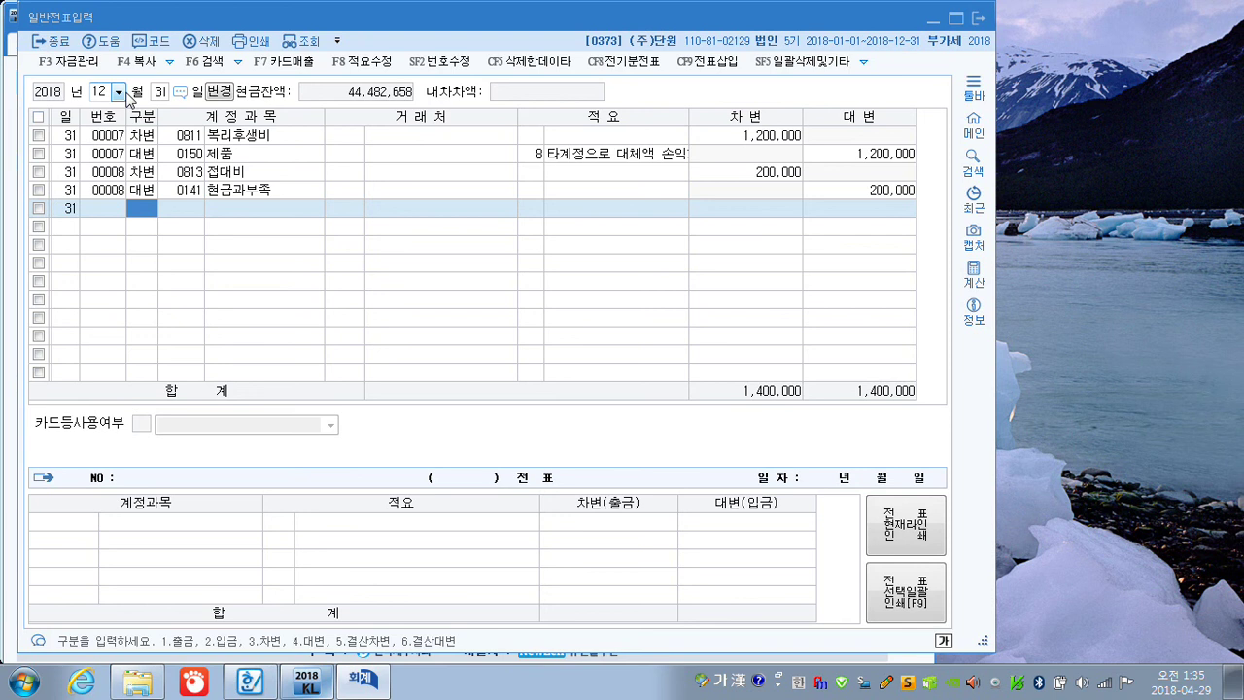
Add a December 31 차변 line for 무형자산상각비 (0840, 판매관리비) with 5,000,000
text(3)
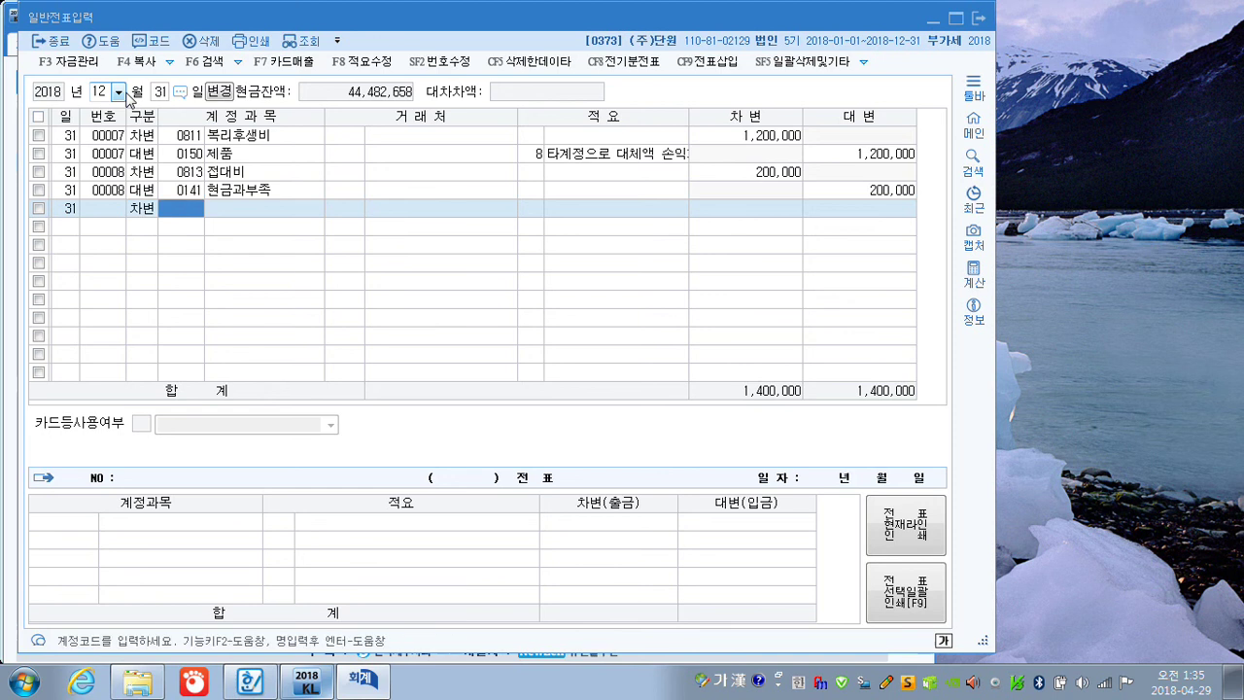
text(무현자)
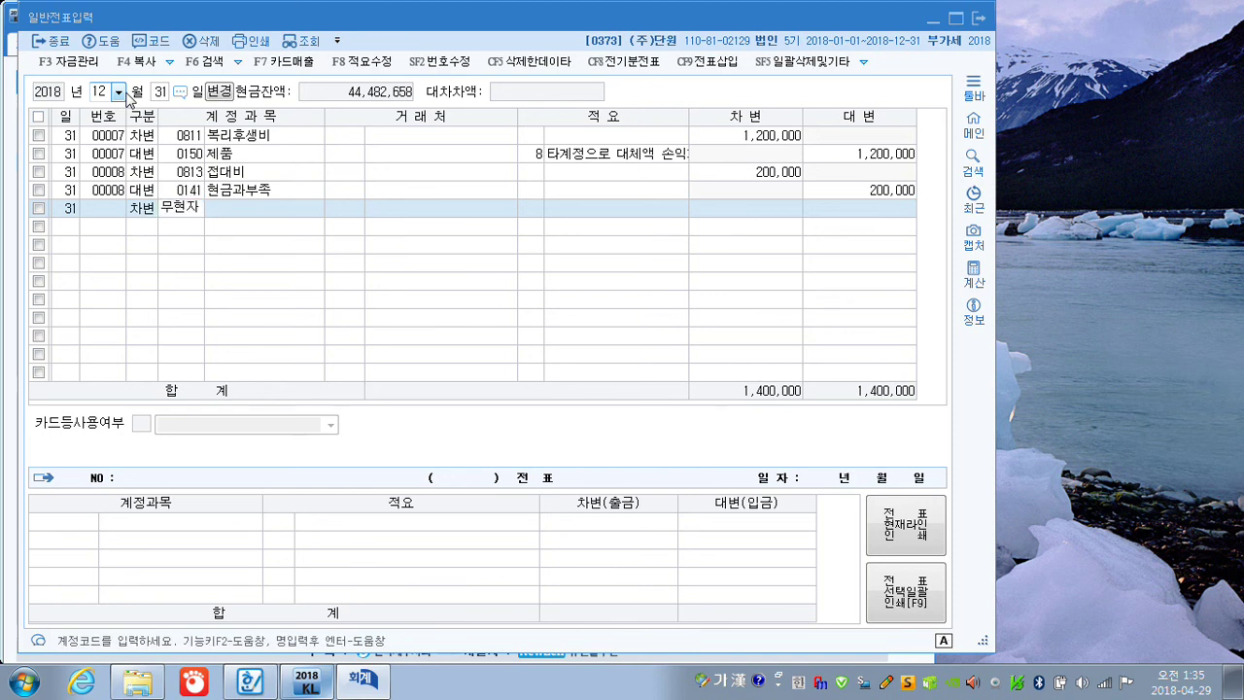
key(Return)
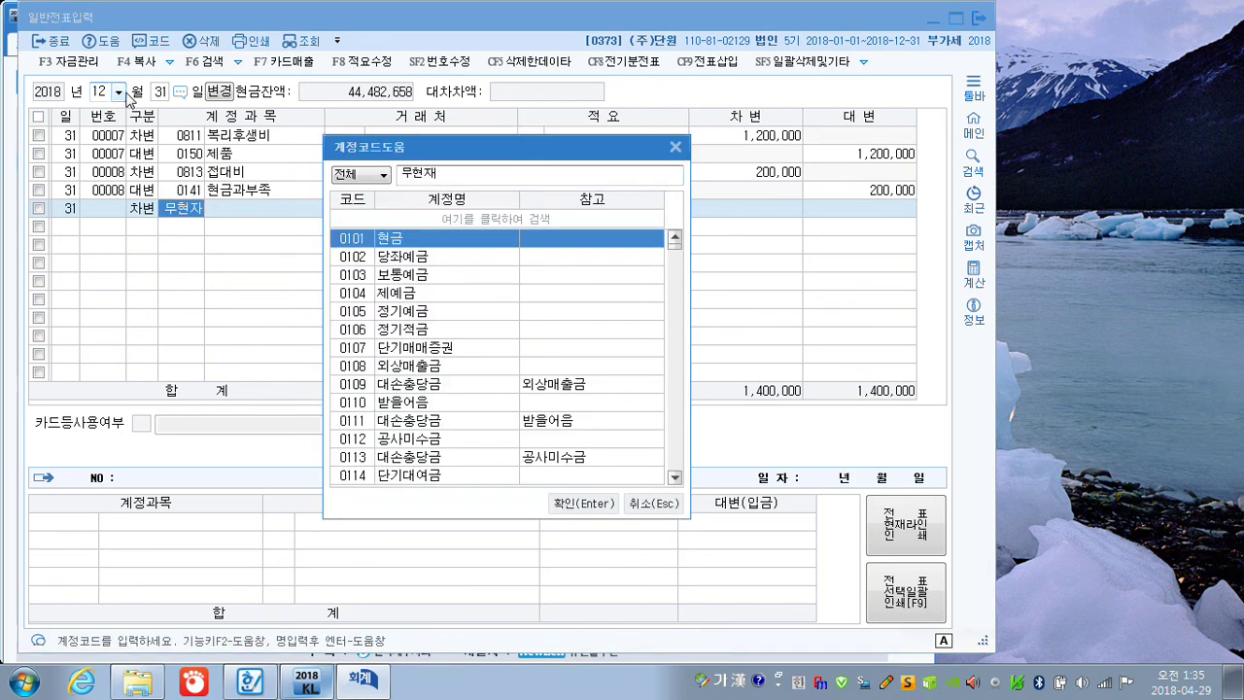
key(BackSpace)
key(BackSpace)
text(형자)
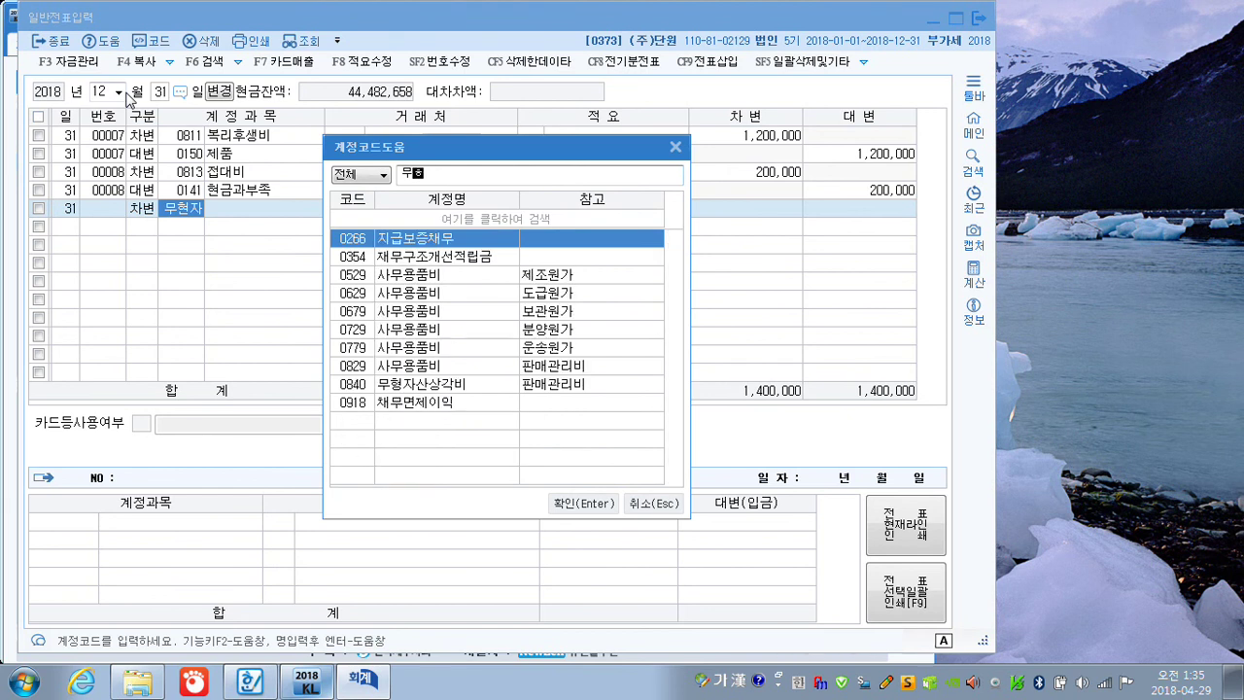
key(Return)
key(Return)
key(Return)
key(Return)
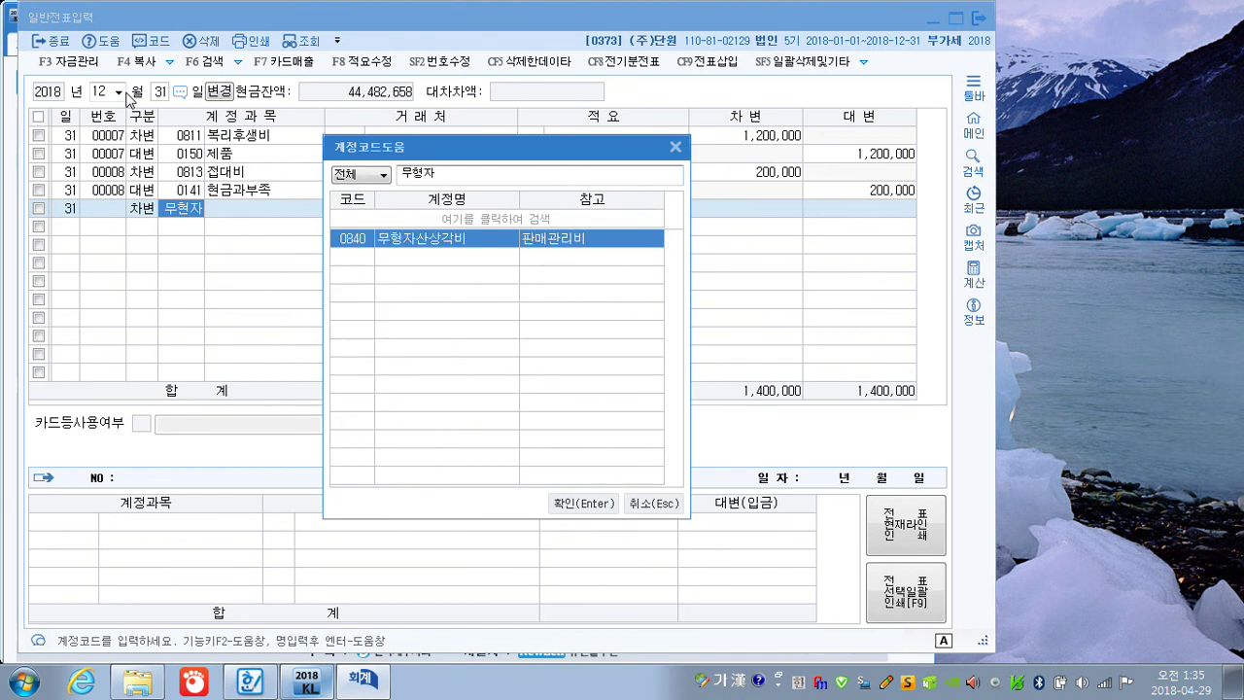
key(Return)
text(5++)
key(Return)
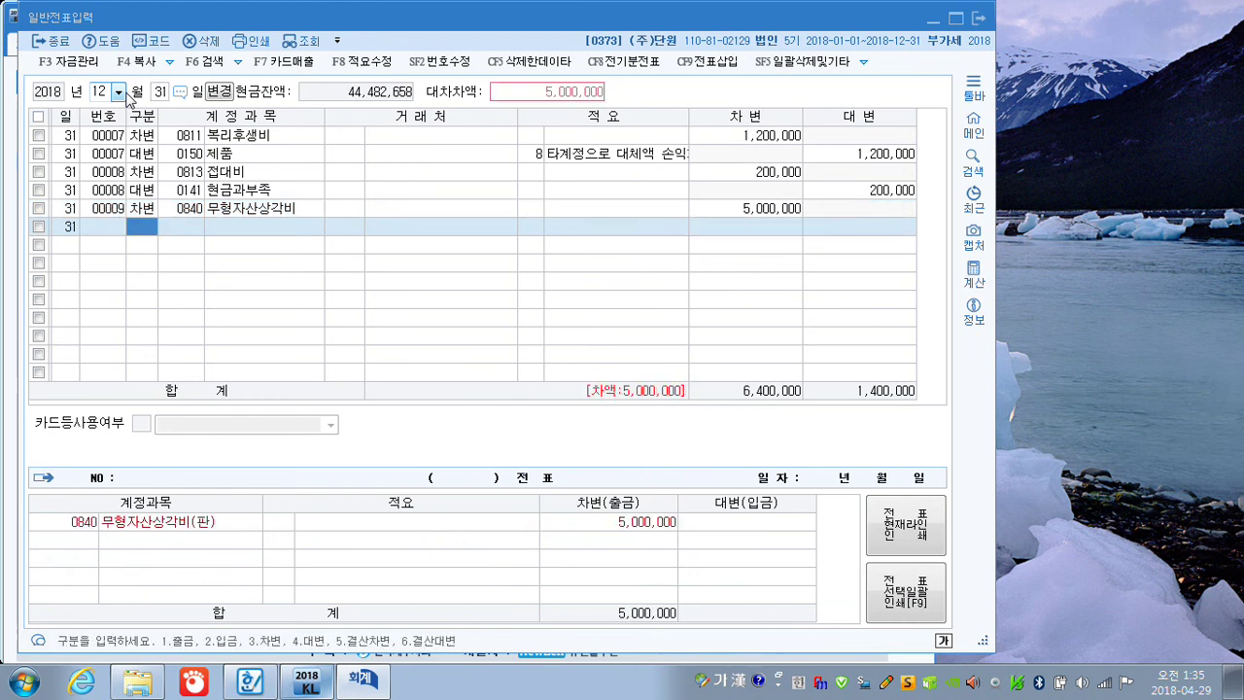
Add a 대변 line for 영업권 (0218) with the balancing 5,000,000
text(4영업)
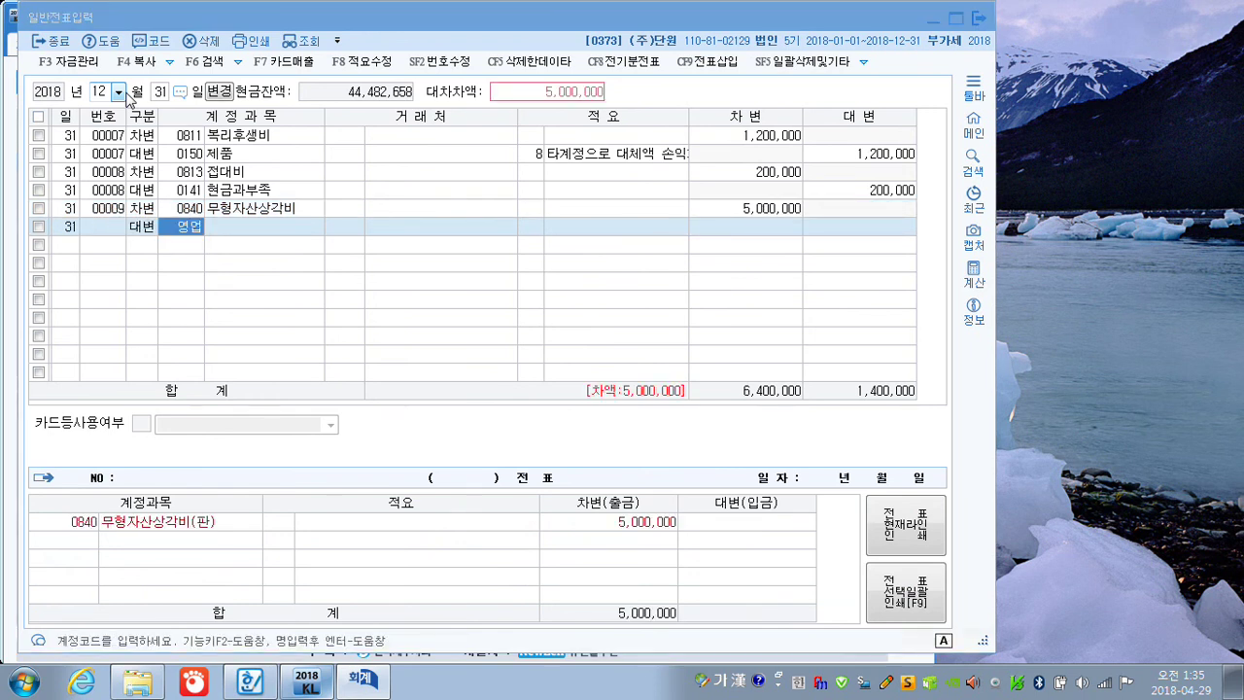
key(Return)
key(Return)
key(Return)
key(Return)
key(Return)
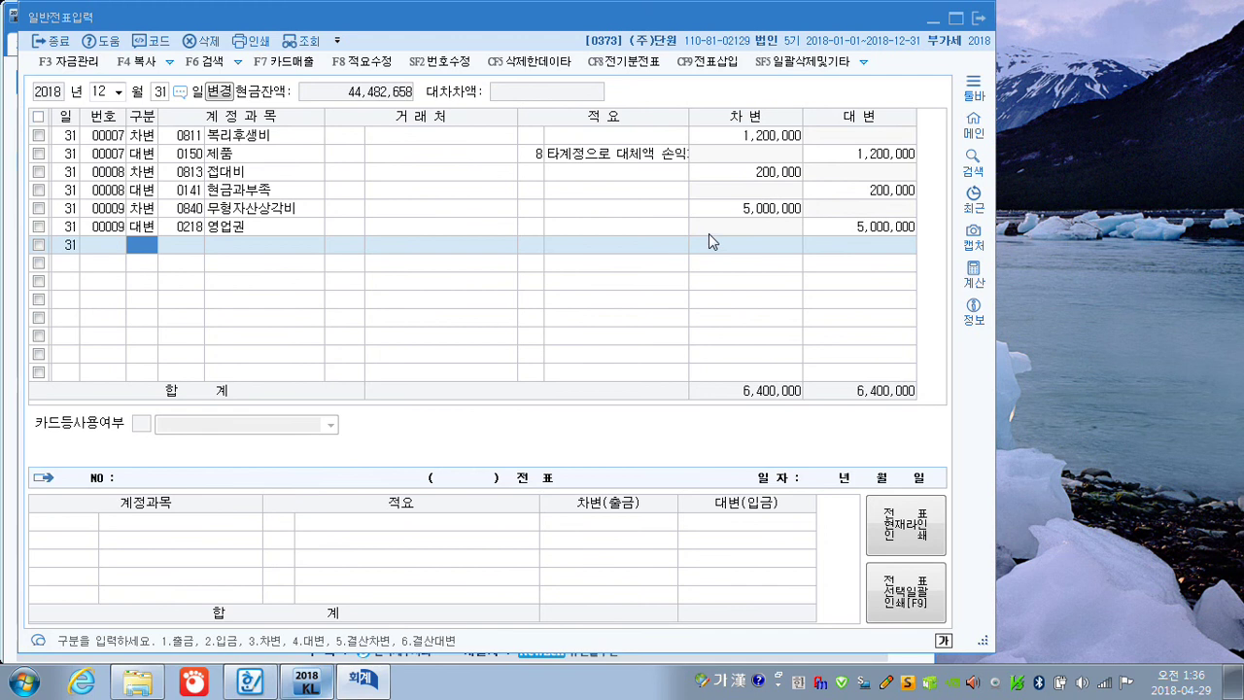
Close 일반전표입력 and look up 현금및현금성자산 in the 제출용 version of the 재무상태표 for March 2018
click(978, 18)
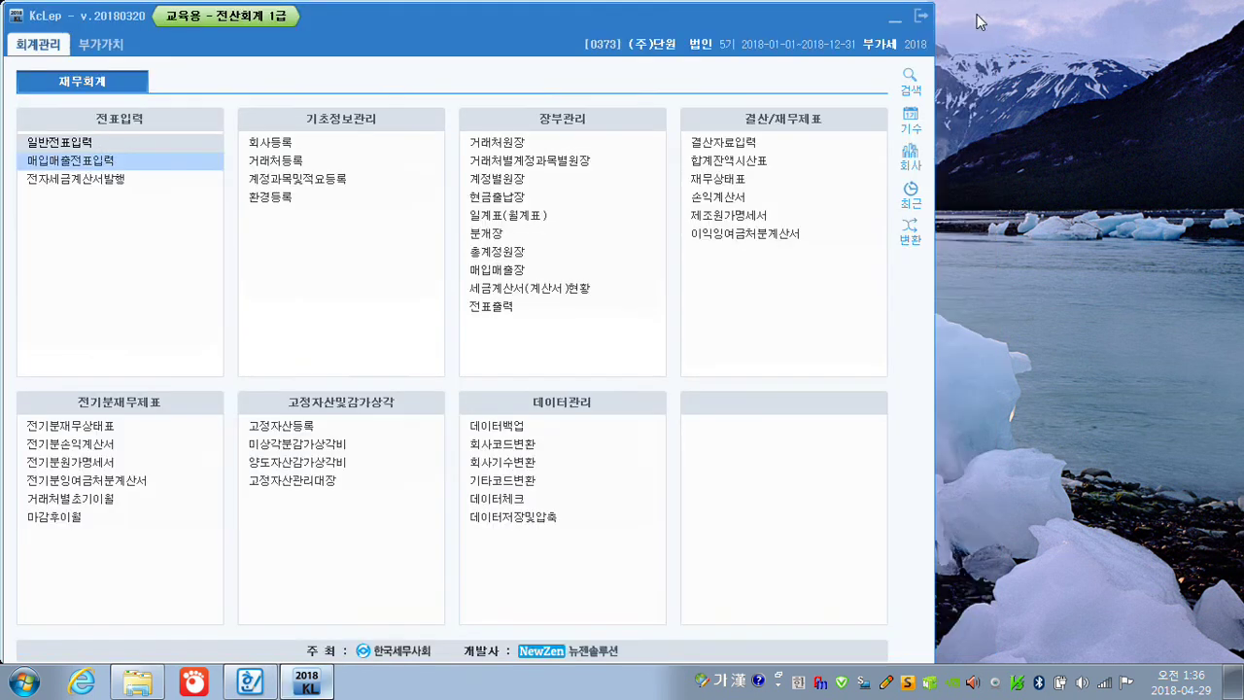
click(727, 188)
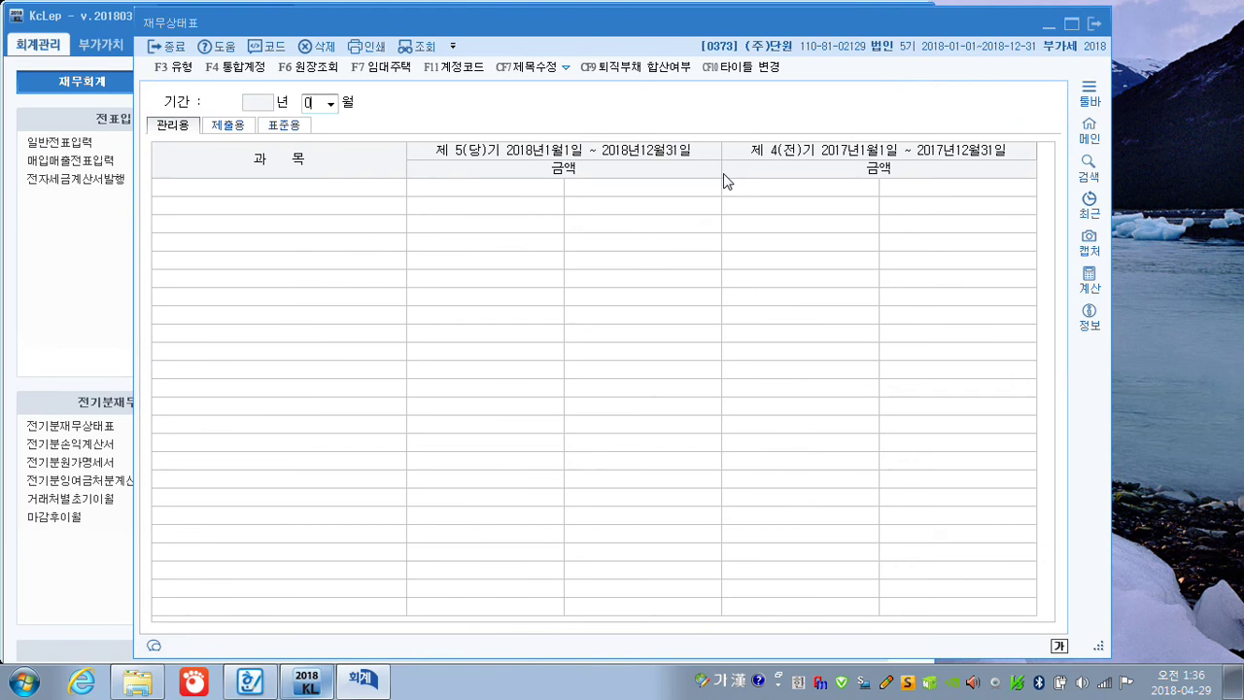
text(3)
key(Return)
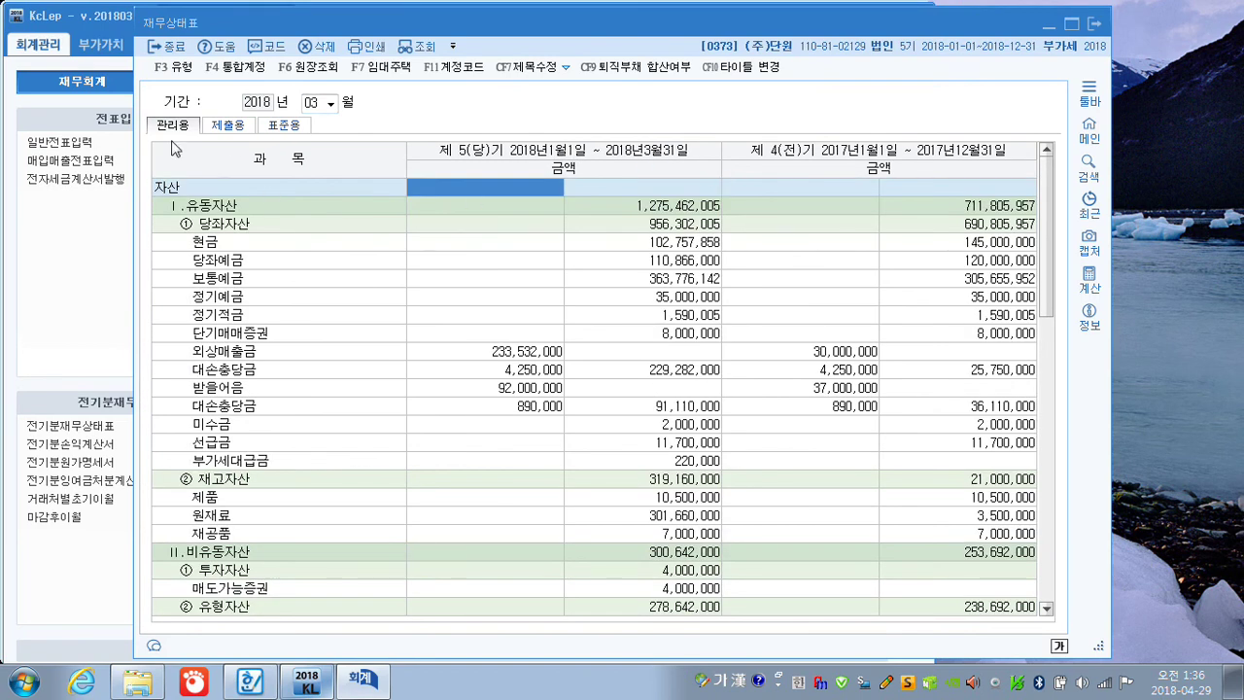
click(231, 127)
click(470, 244)
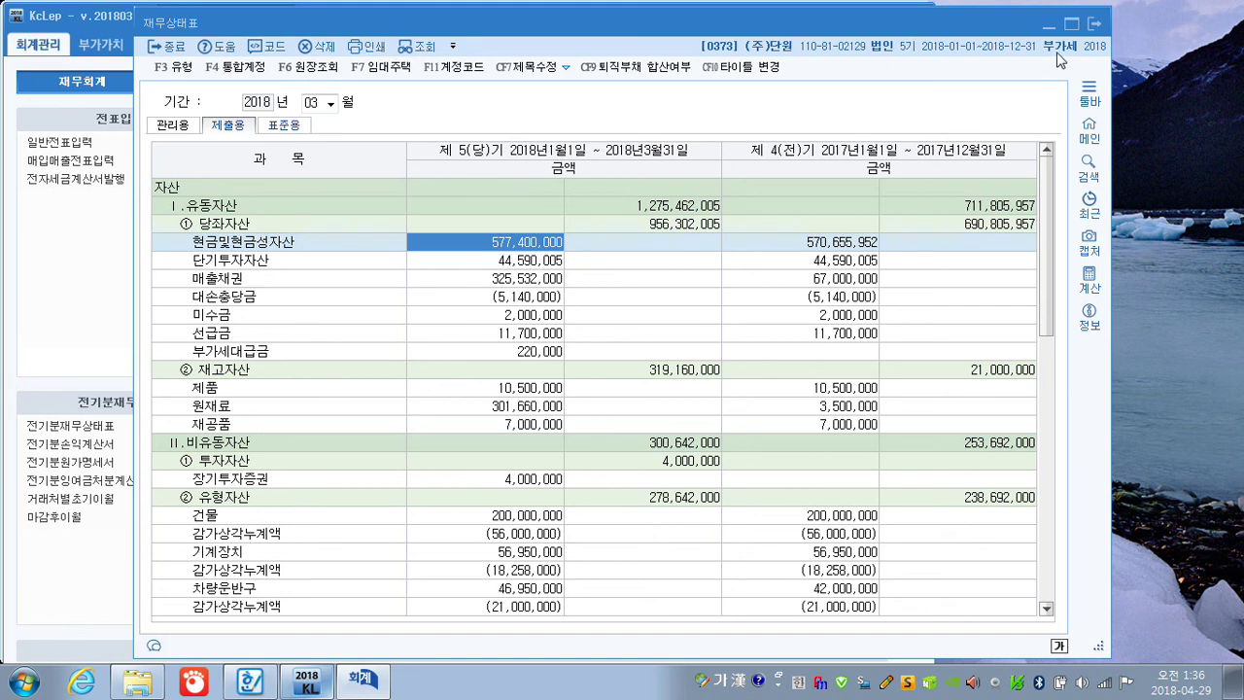
Close the 재무상태표 and open the 부가가치세신고서 for the period April 1 to June 30, 2018
click(1095, 25)
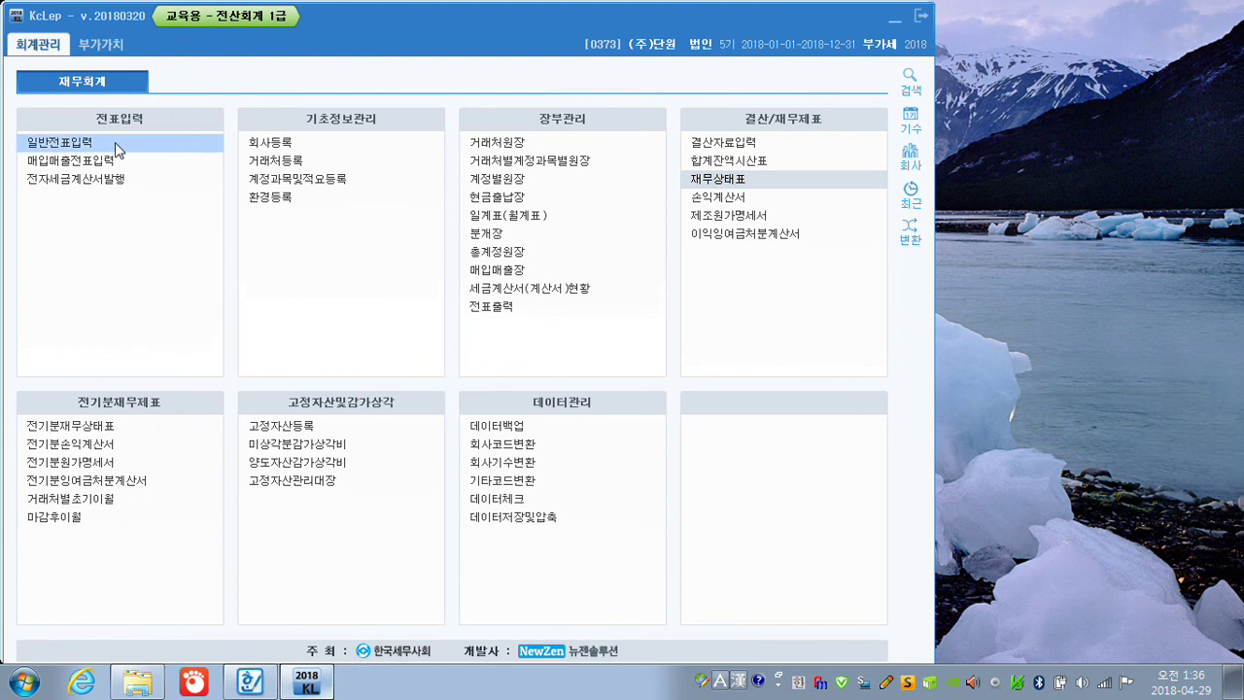
click(114, 53)
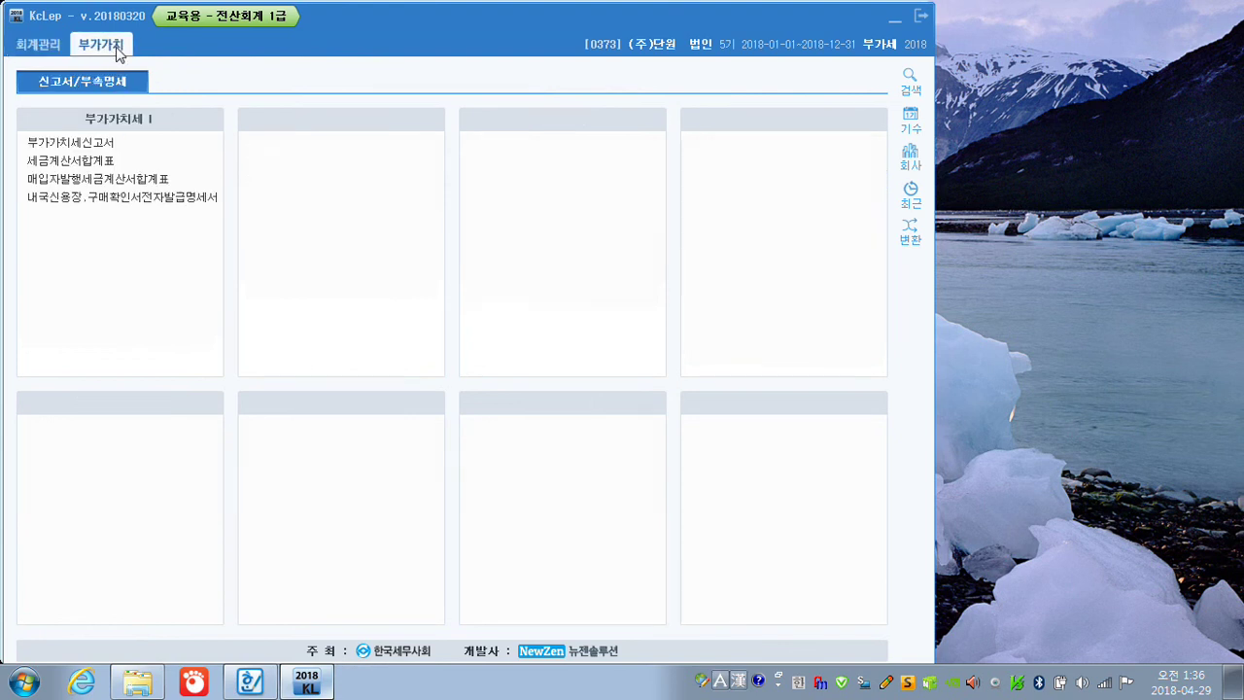
click(89, 148)
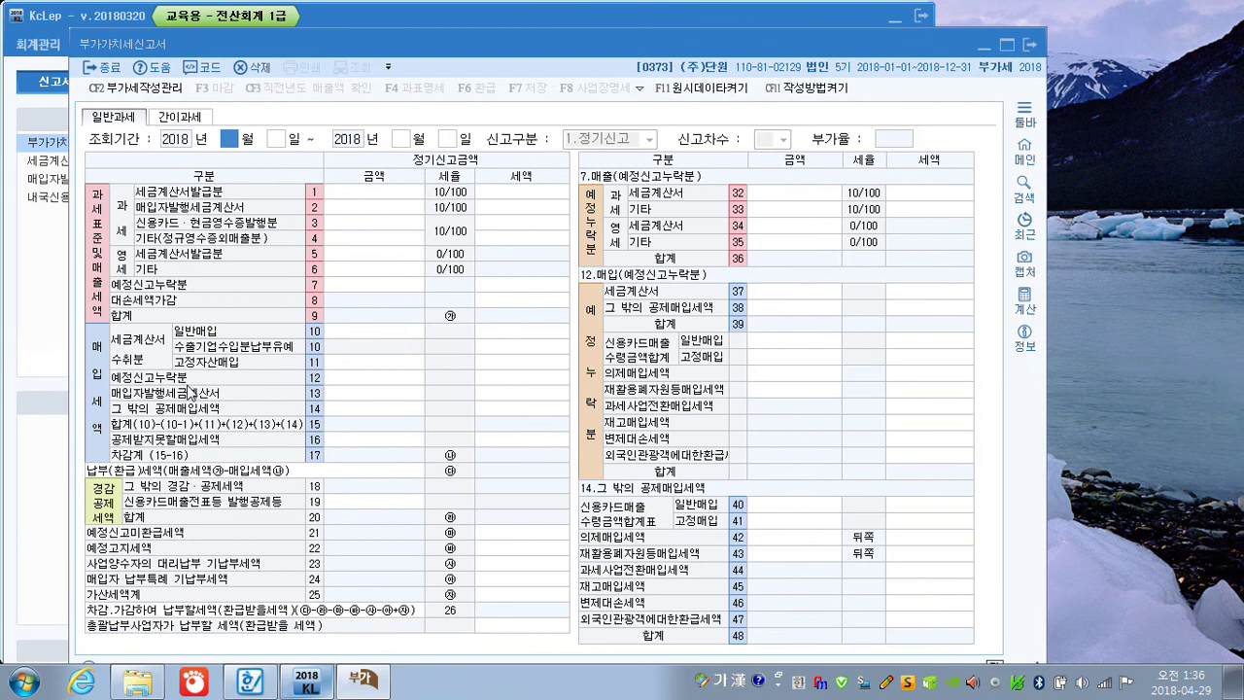
text(4)
key(Return)
text(1)
key(Return)
text(6)
key(Return)
text(30)
key(Return)
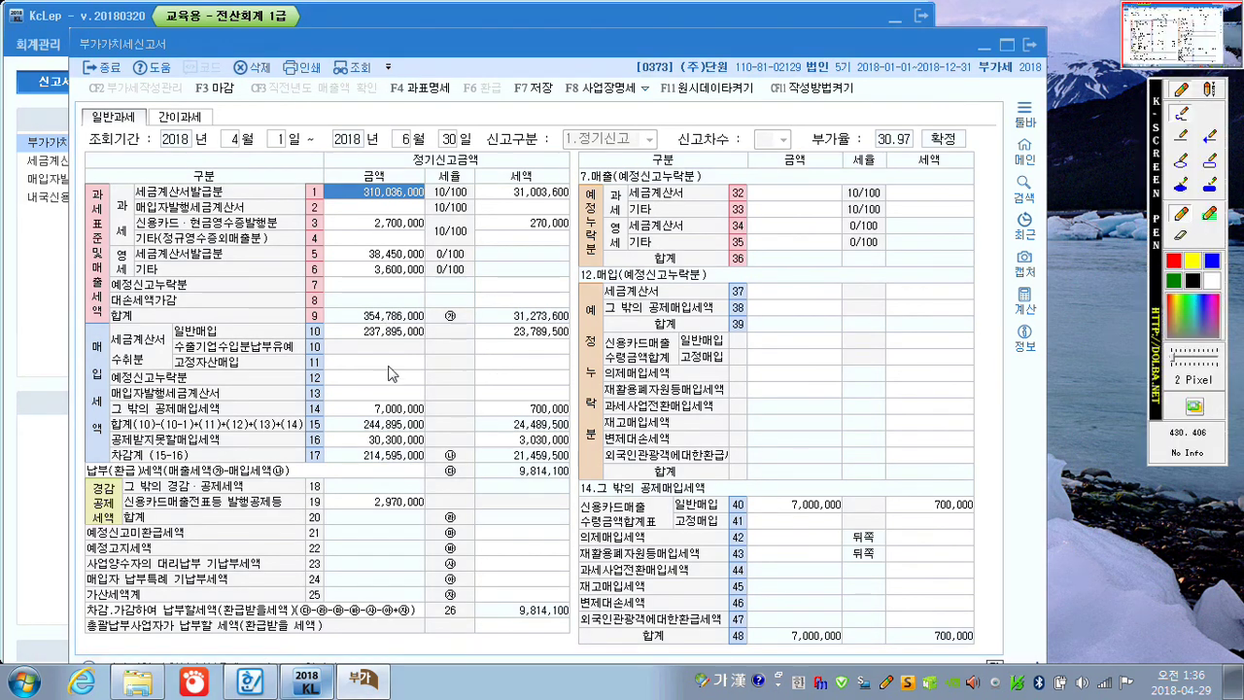
Examine the 합계 amount under 과세표준및매출세액 and close the 부가가치세신고서
mouse_move(119, 276)
mouse_down()
mouse_move(91, 297)
mouse_move(148, 255)
mouse_up()
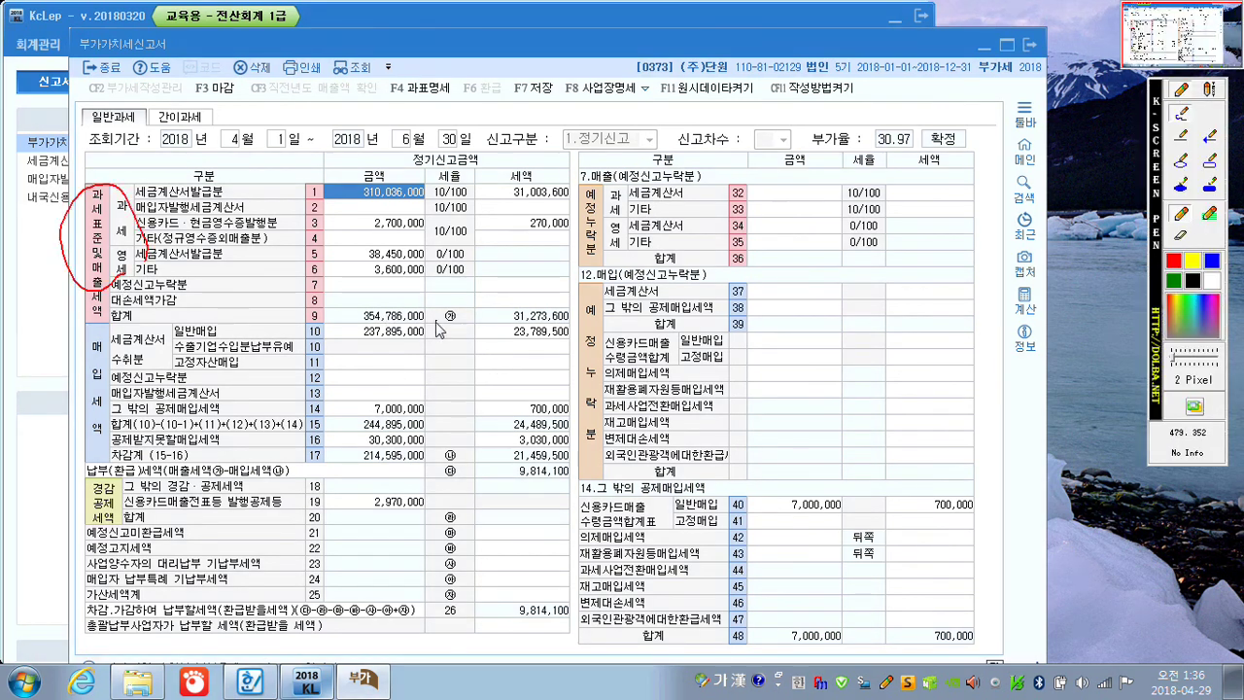
mouse_move(432, 318)
mouse_down()
mouse_move(379, 327)
mouse_move(352, 307)
mouse_move(442, 327)
mouse_move(417, 327)
mouse_move(462, 278)
mouse_up()
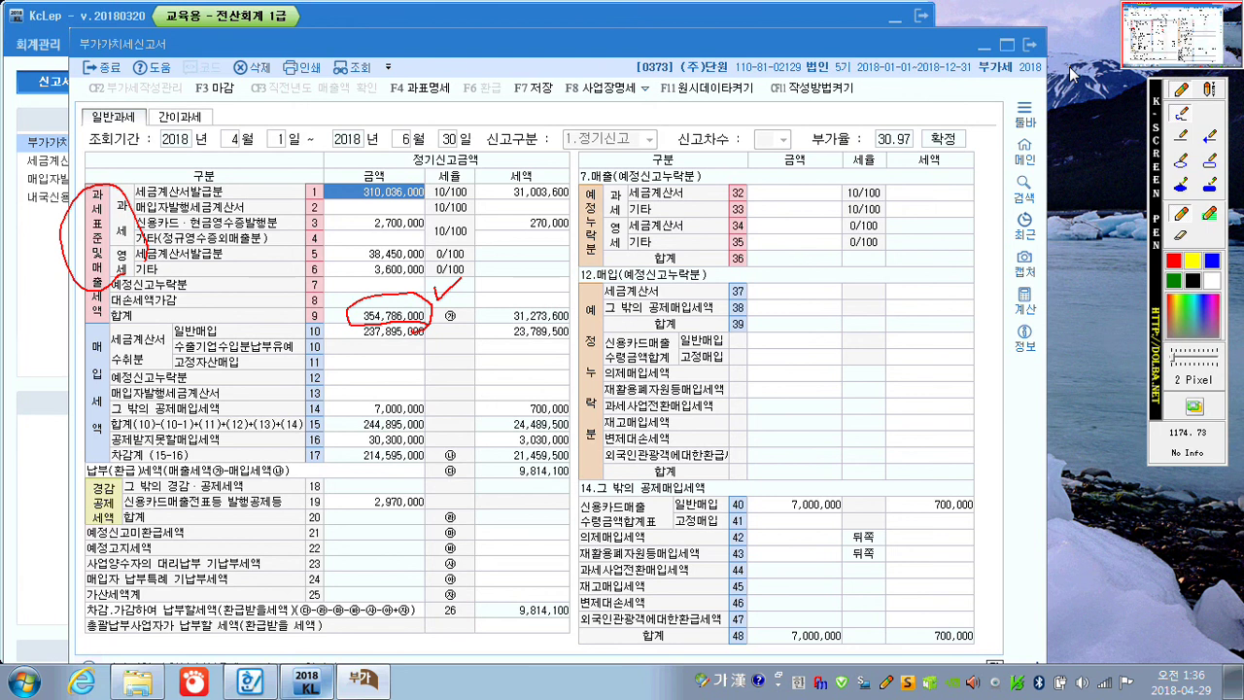
key(Escape)
click(1025, 45)
click(572, 385)
click(593, 381)
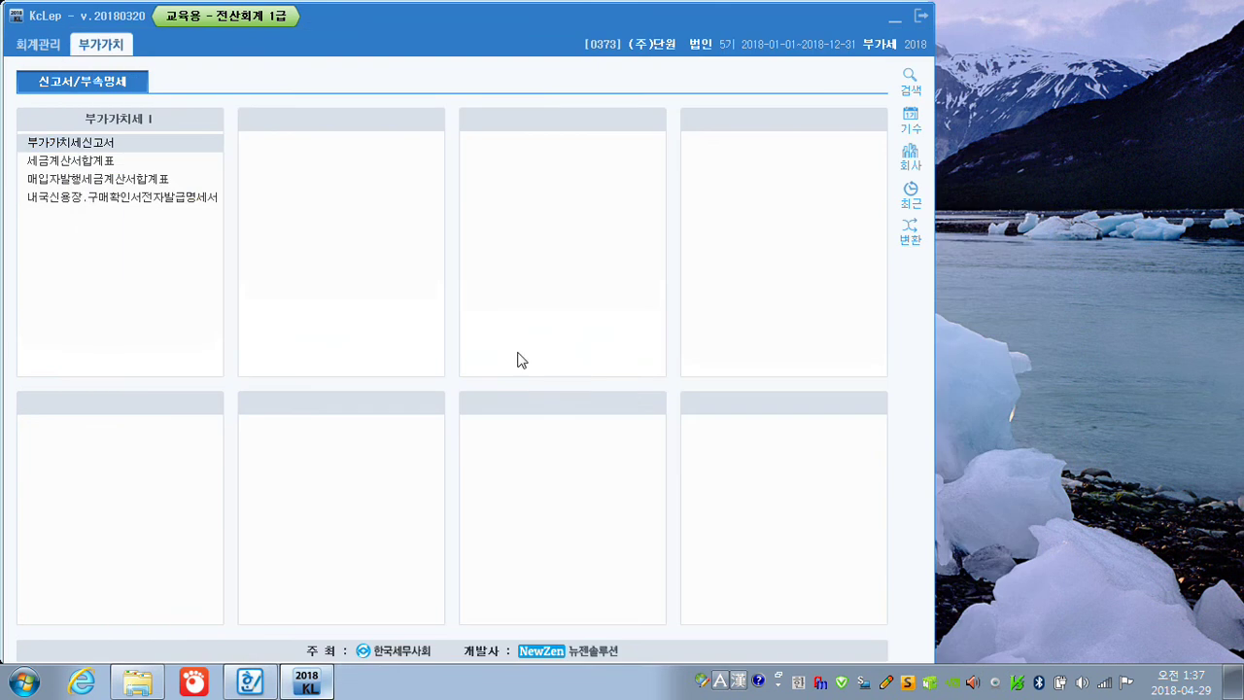
Open the 매출 세금계산서합계표 for the period January to March 2018
click(64, 163)
click(64, 163)
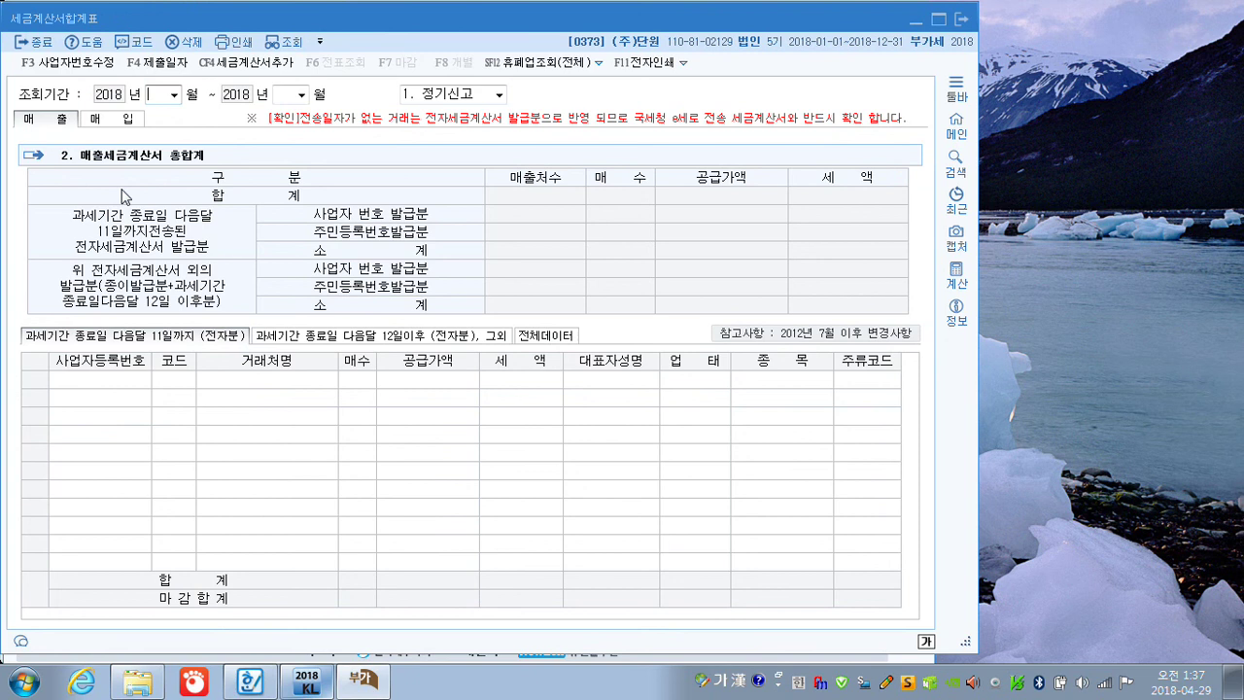
text(03)
key(Return)
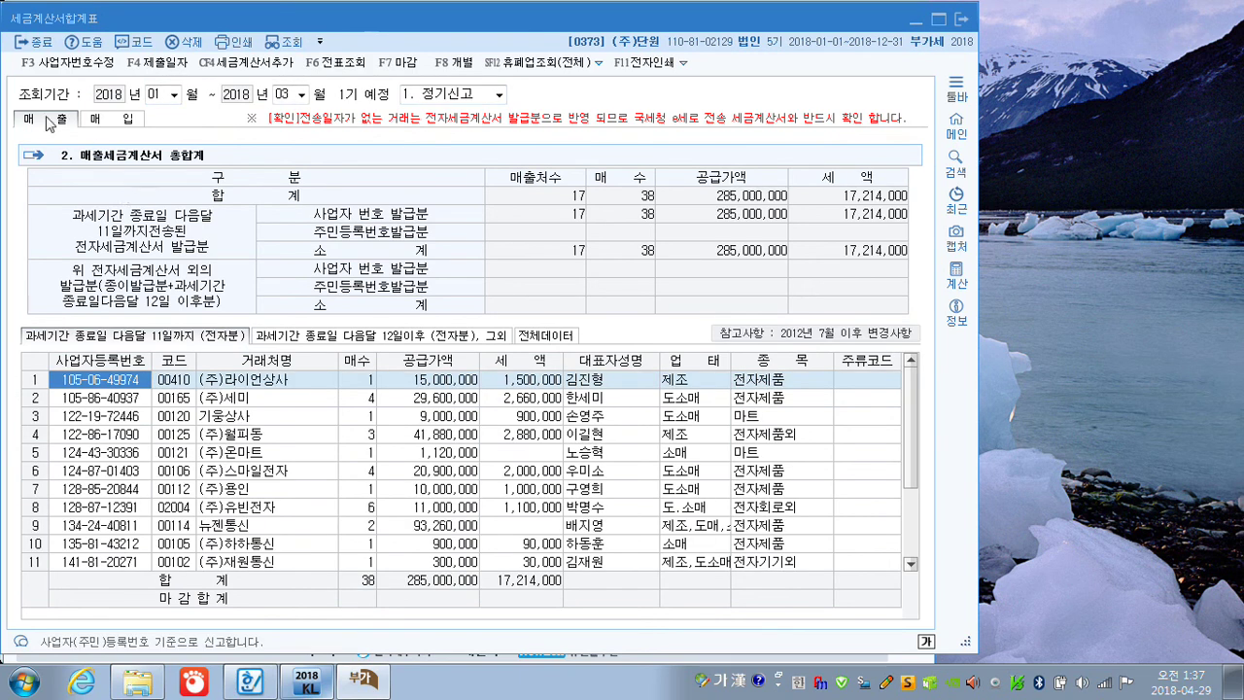
Show 전체데이터 and examine the 매수 and 공급가액 of (주)유빈전자 in the customer list
click(549, 337)
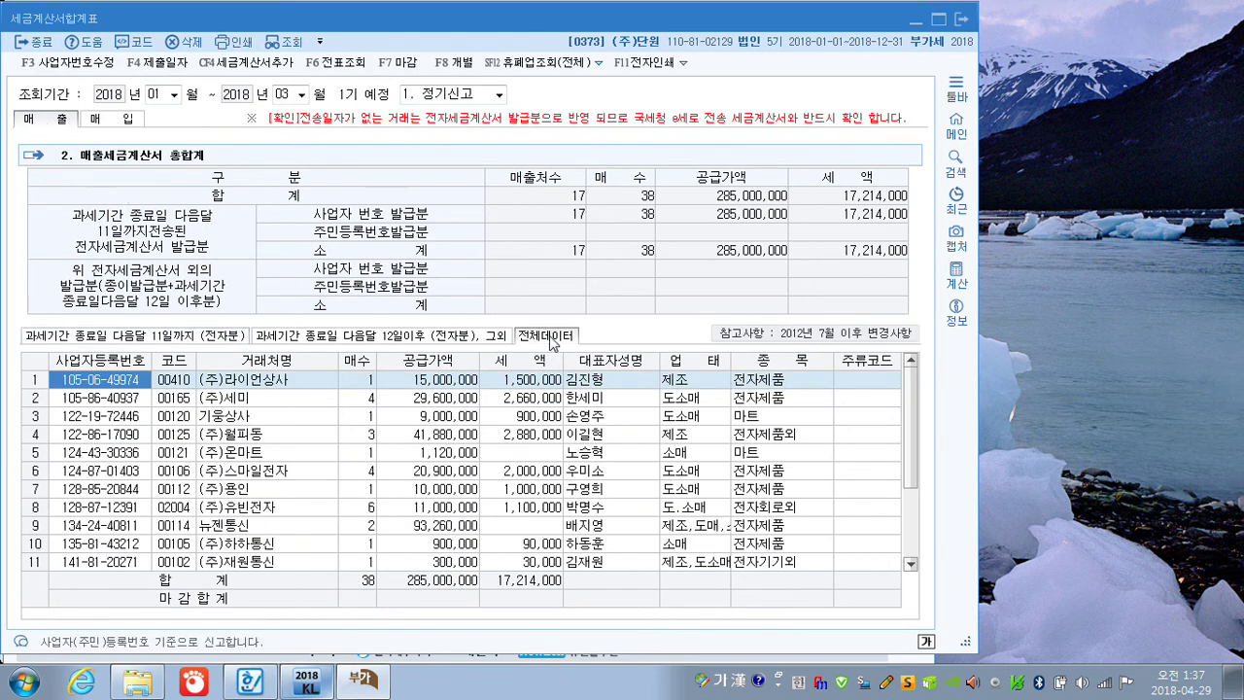
scroll(530, 384, down, 2)
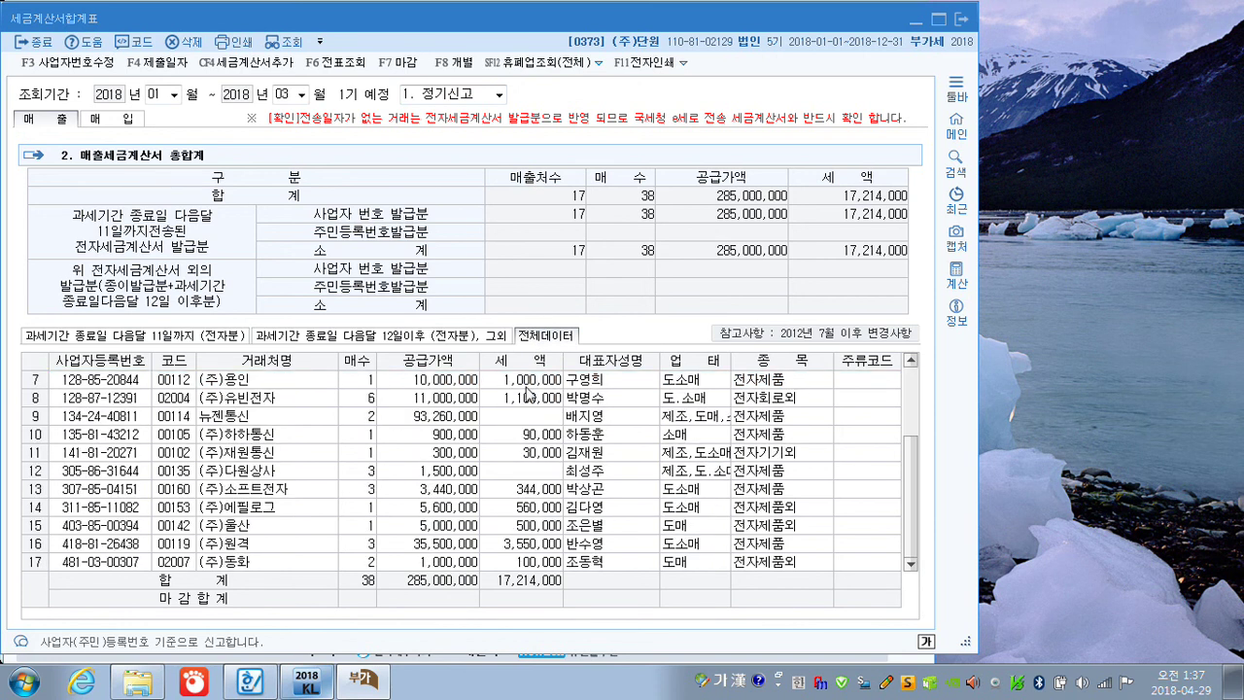
click(415, 406)
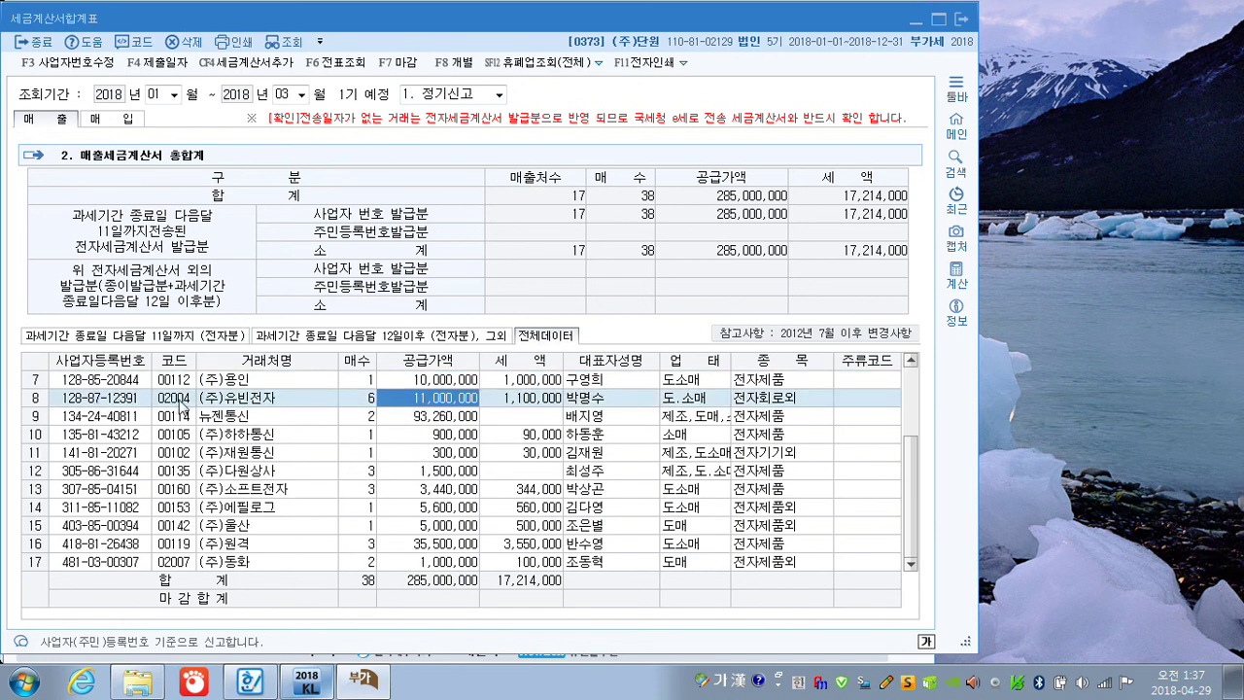
click(252, 405)
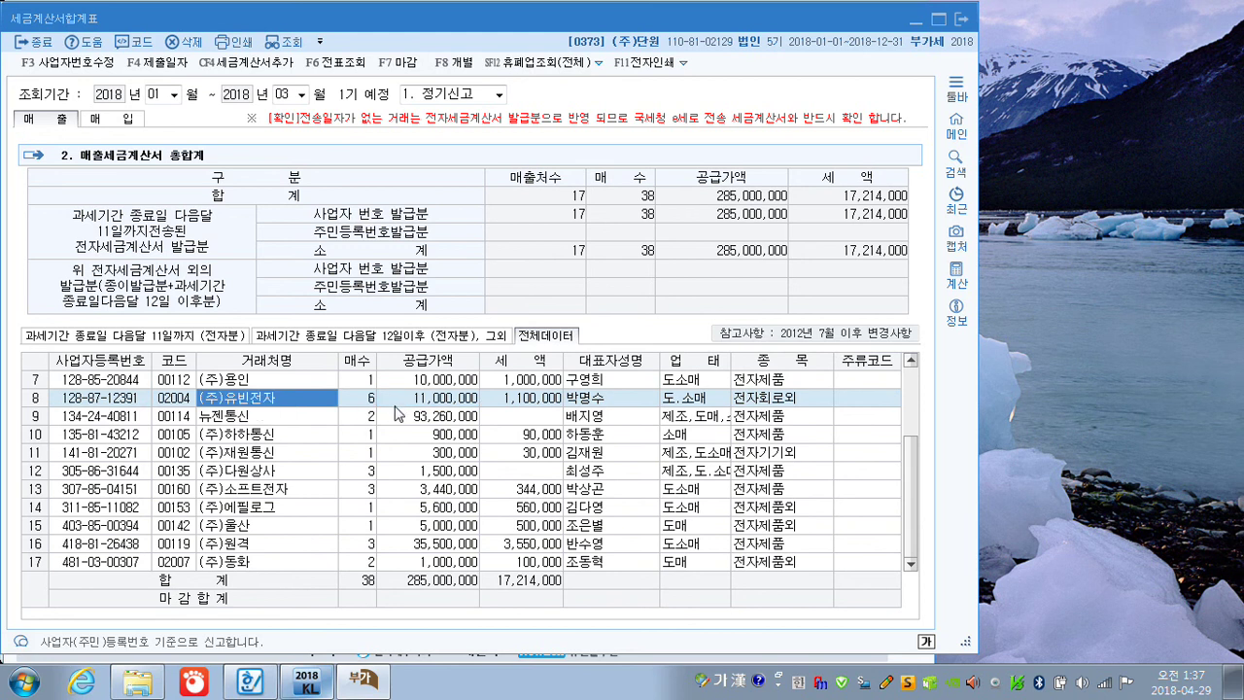
click(359, 400)
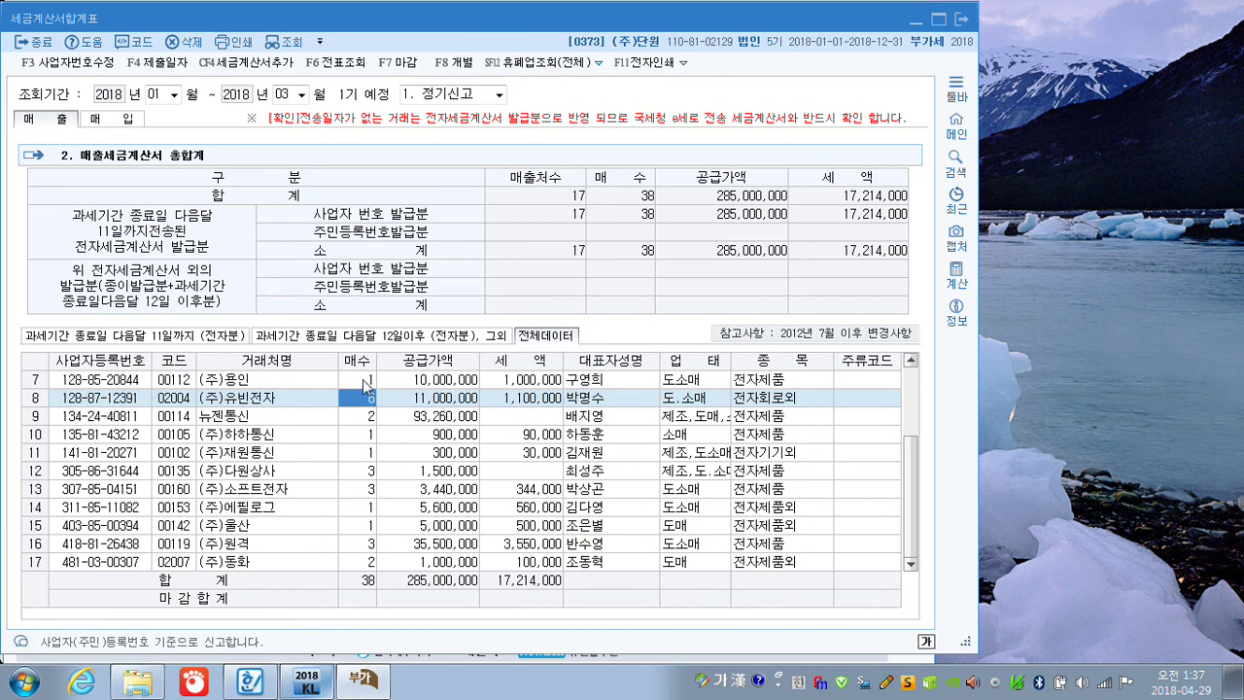
scroll(370, 453, up, 2)
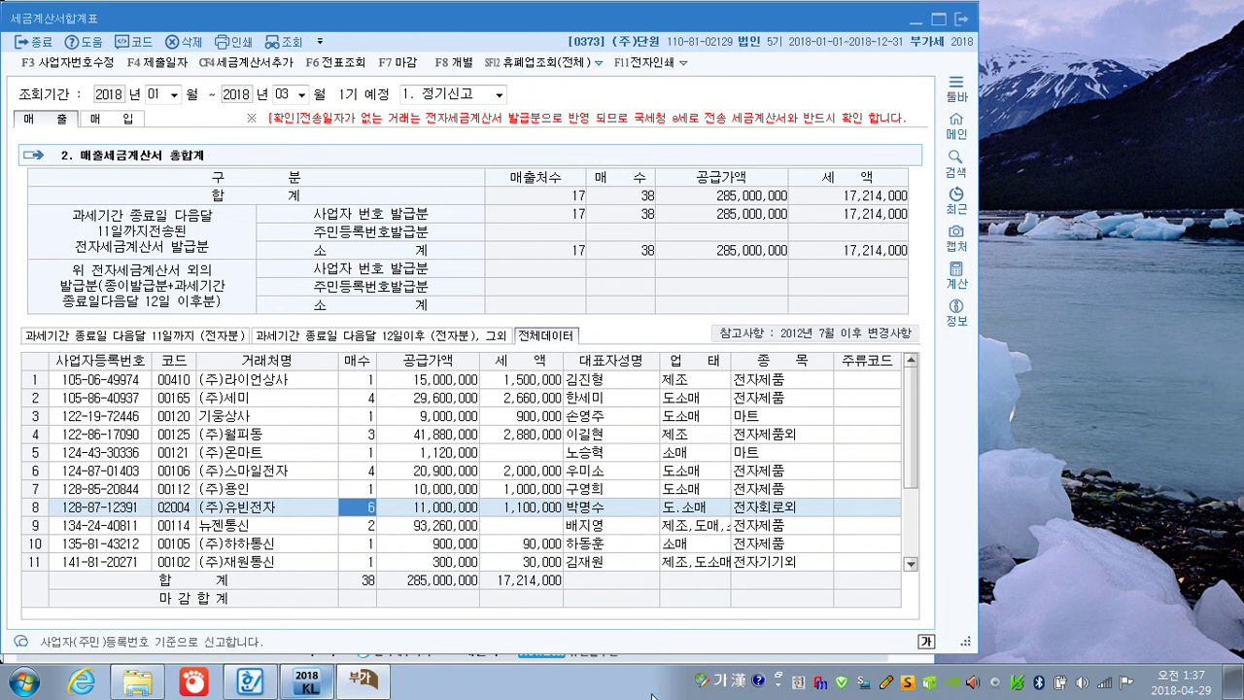
right_click(821, 686)
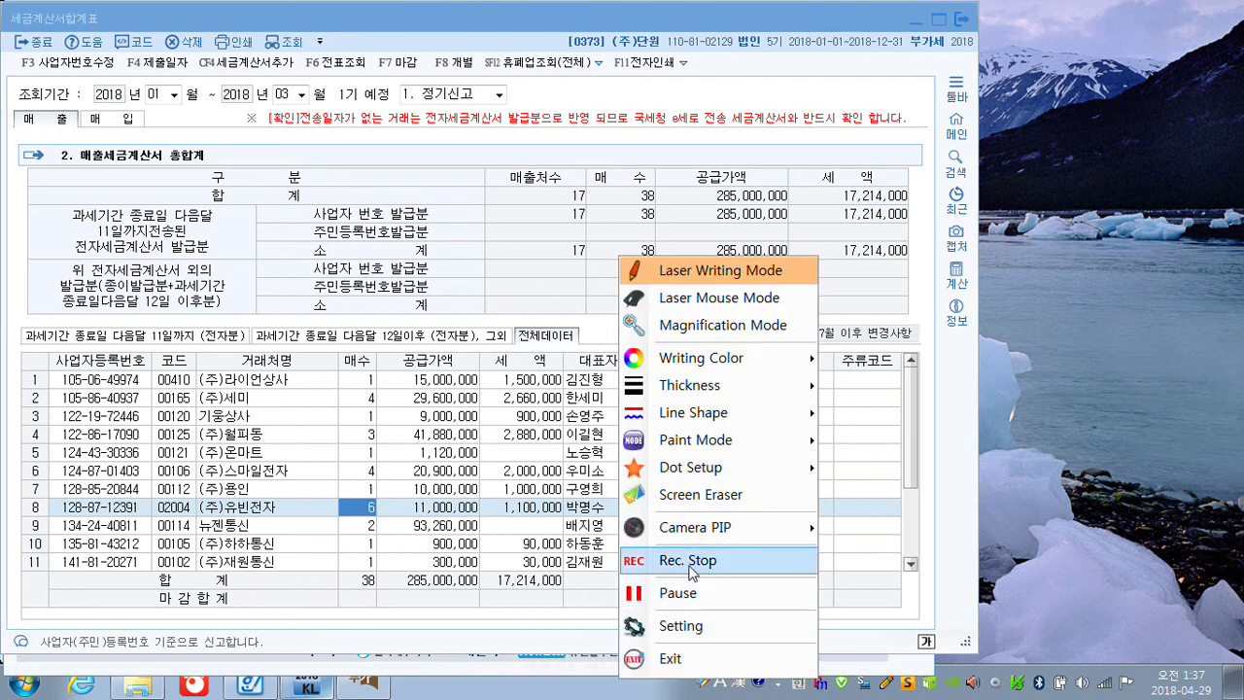